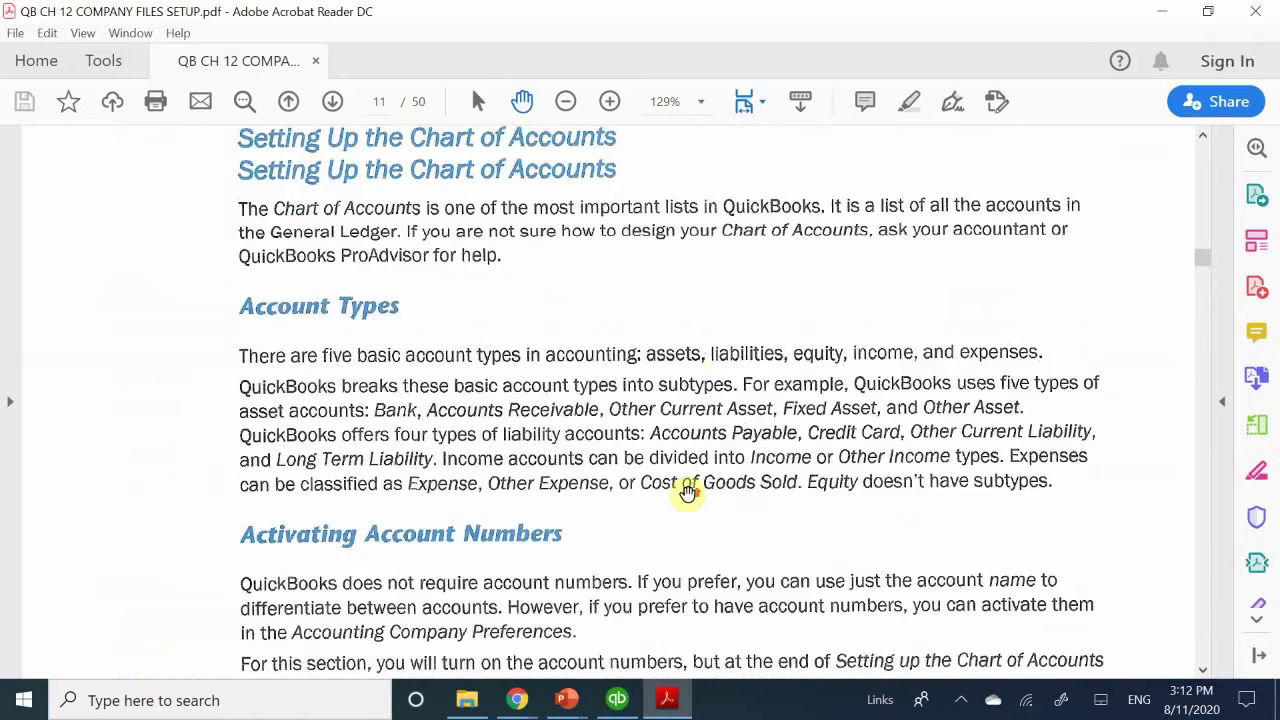
- Review the Step 3 instruction for restoring Setup-18.QBM in the PDF and switch to QuickBooks Desktop
{"action": "scroll", "coordinate": [687, 493], "scroll_direction": "up", "scroll_amount": 10}
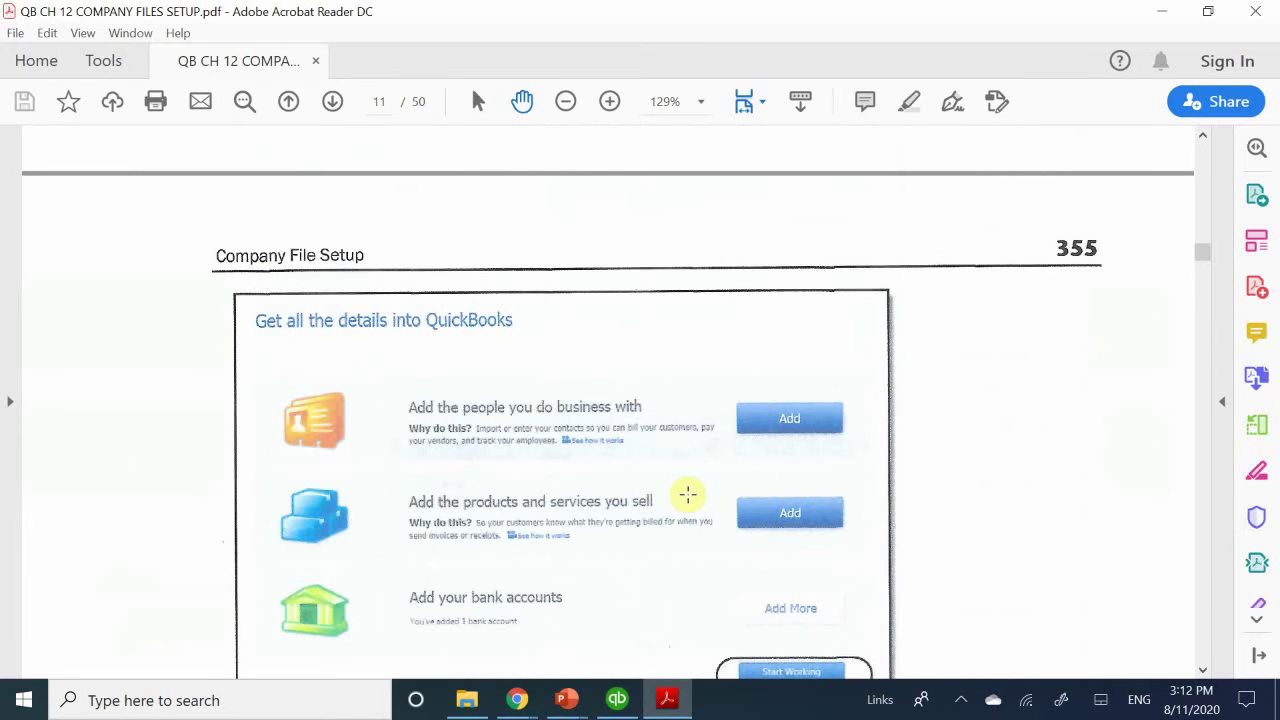
{"action": "scroll", "coordinate": [687, 493], "scroll_direction": "down", "scroll_amount": 10}
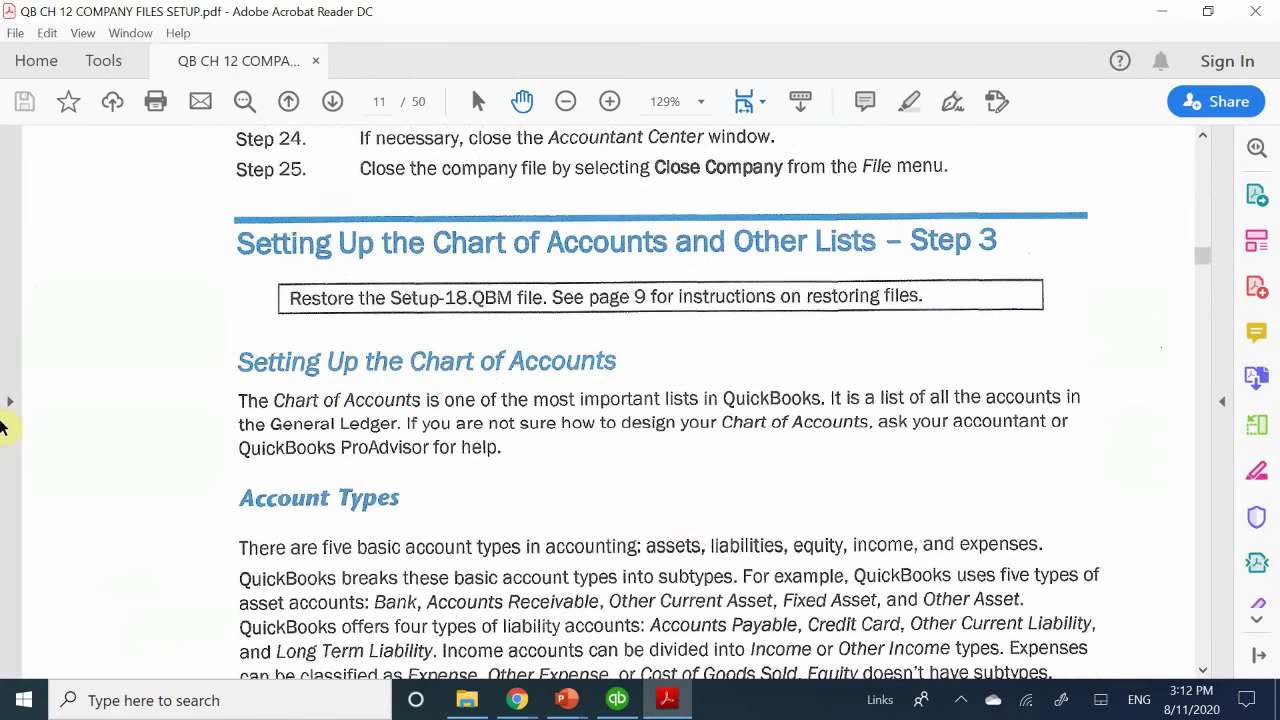
{"action": "scroll", "coordinate": [737, 440], "scroll_direction": "down", "scroll_amount": 1}
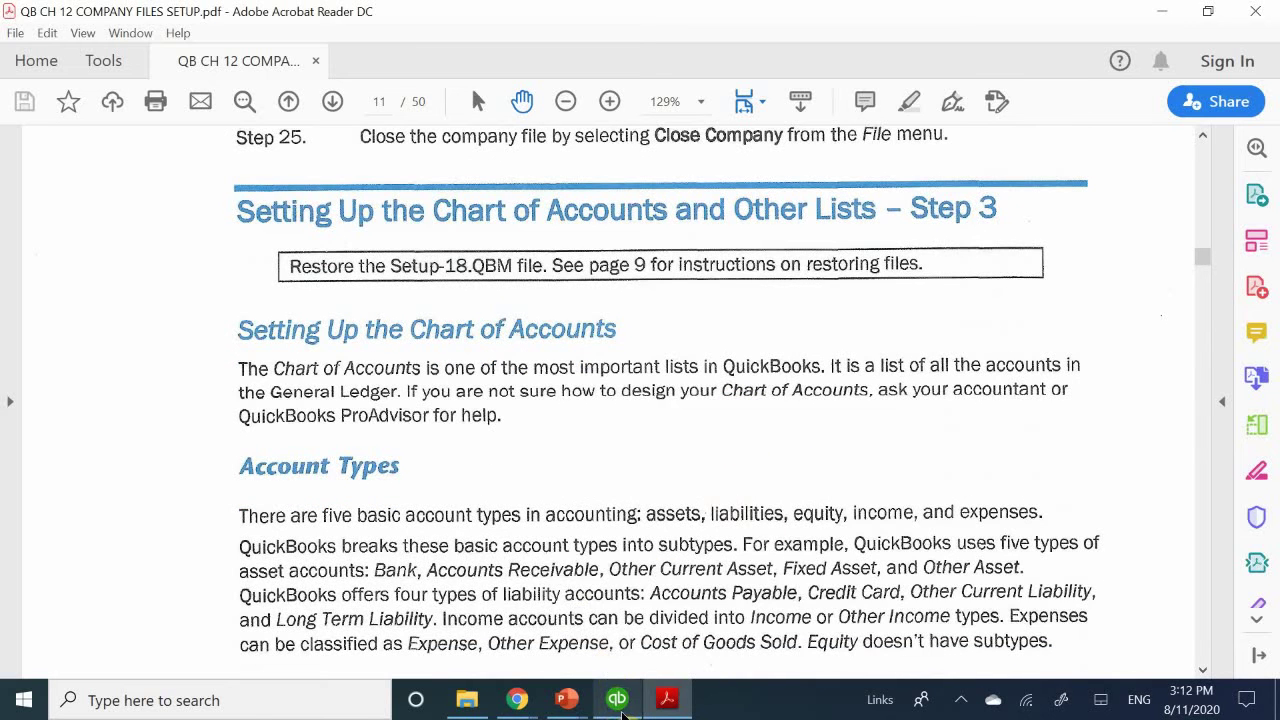
{"action": "mouse_move", "coordinate": [672, 702]}
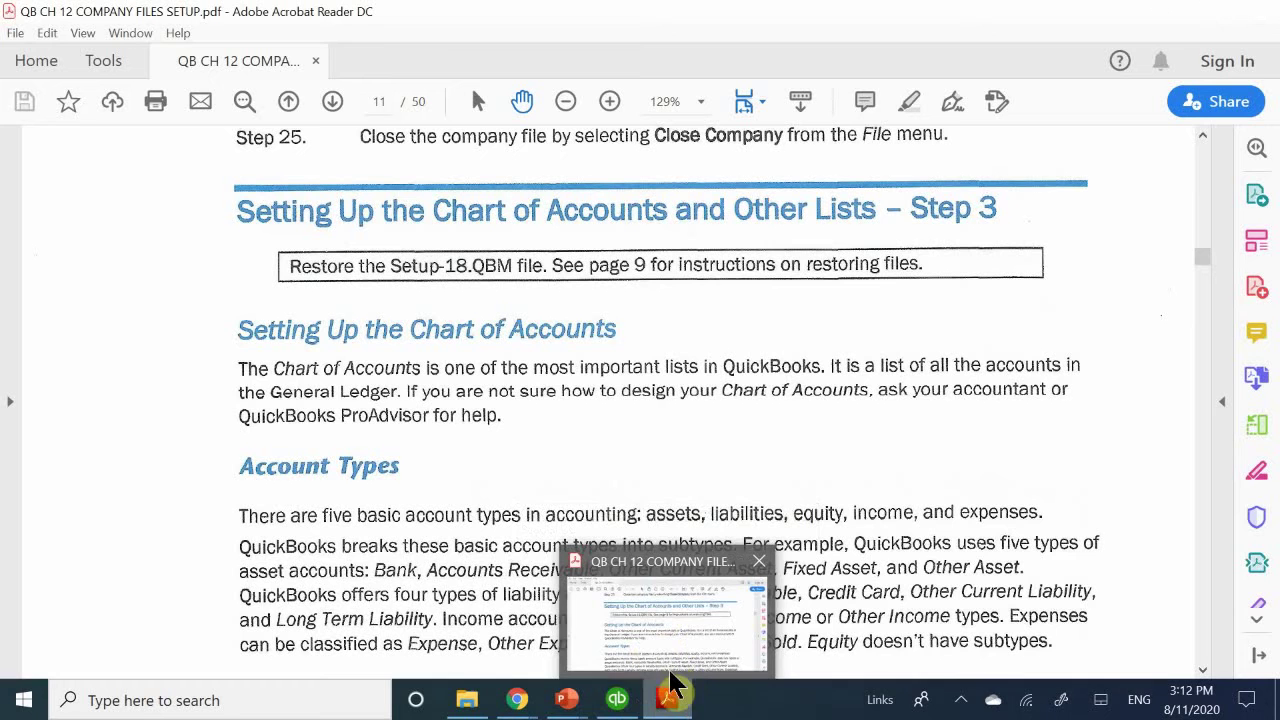
{"action": "mouse_move", "coordinate": [620, 705]}
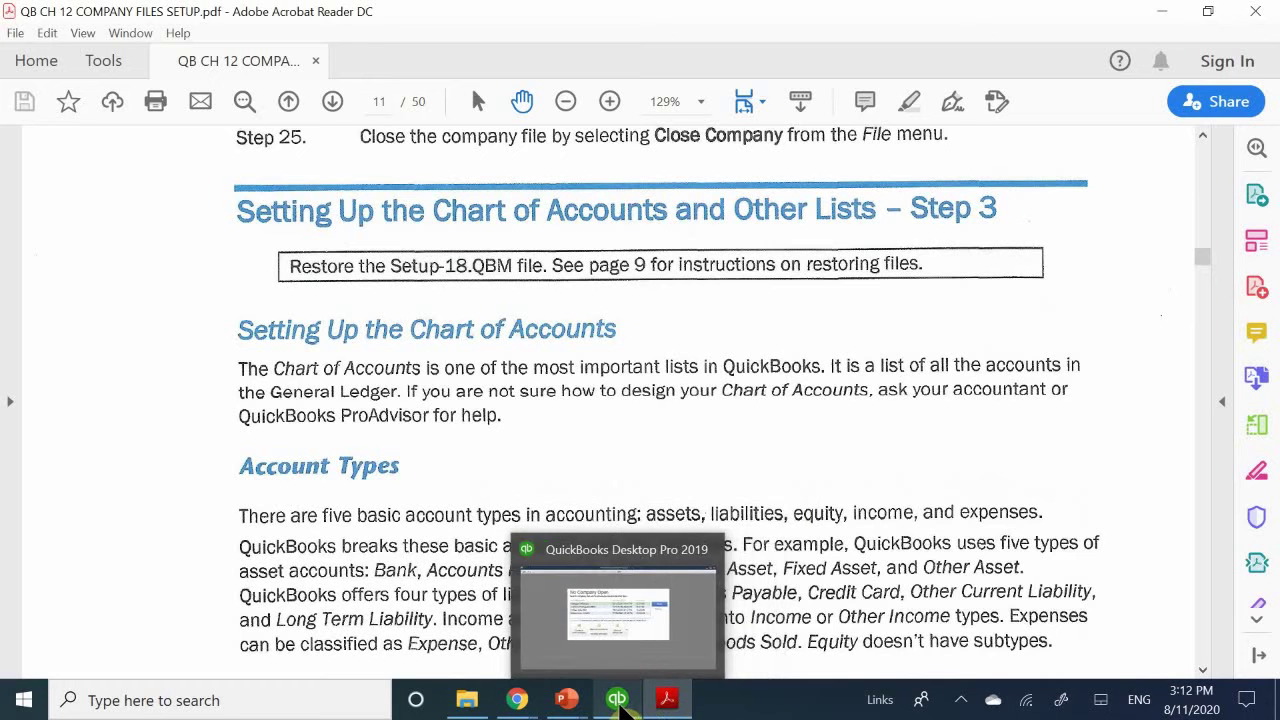
{"action": "left_click", "coordinate": [632, 638]}
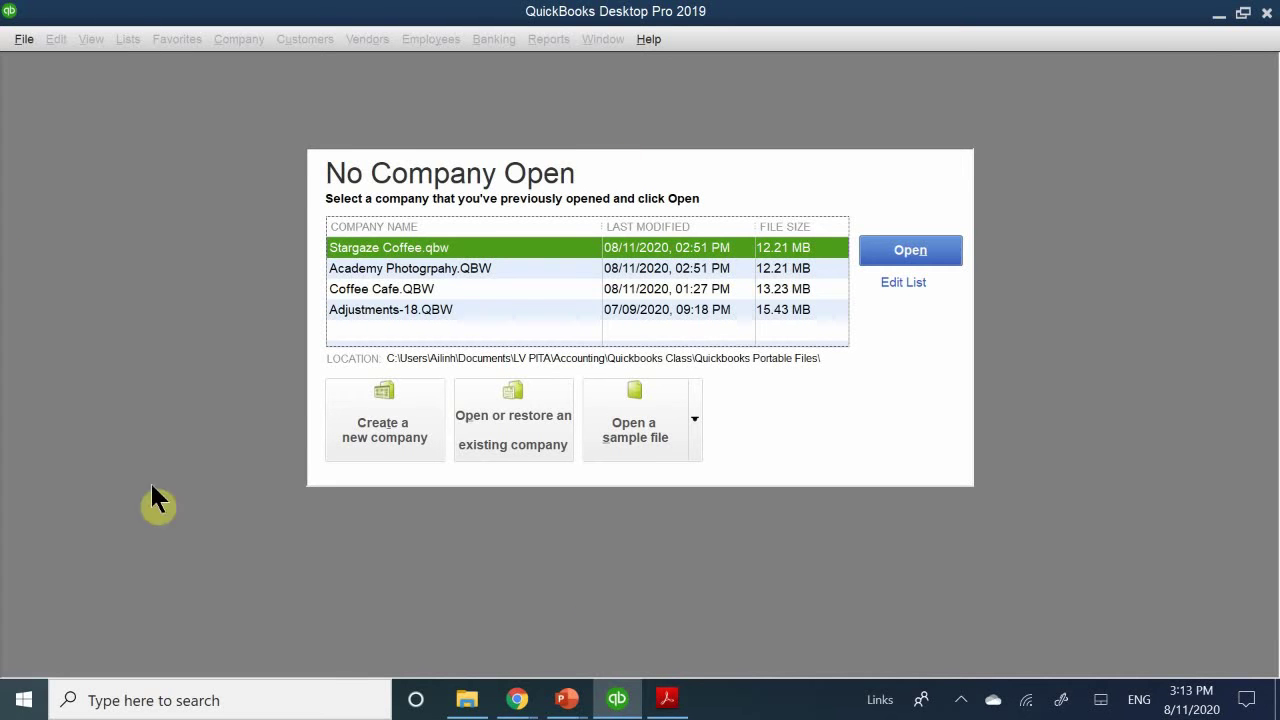
- Start opening or restoring an existing company, choosing to restore a portable file
{"action": "left_click", "coordinate": [506, 413]}
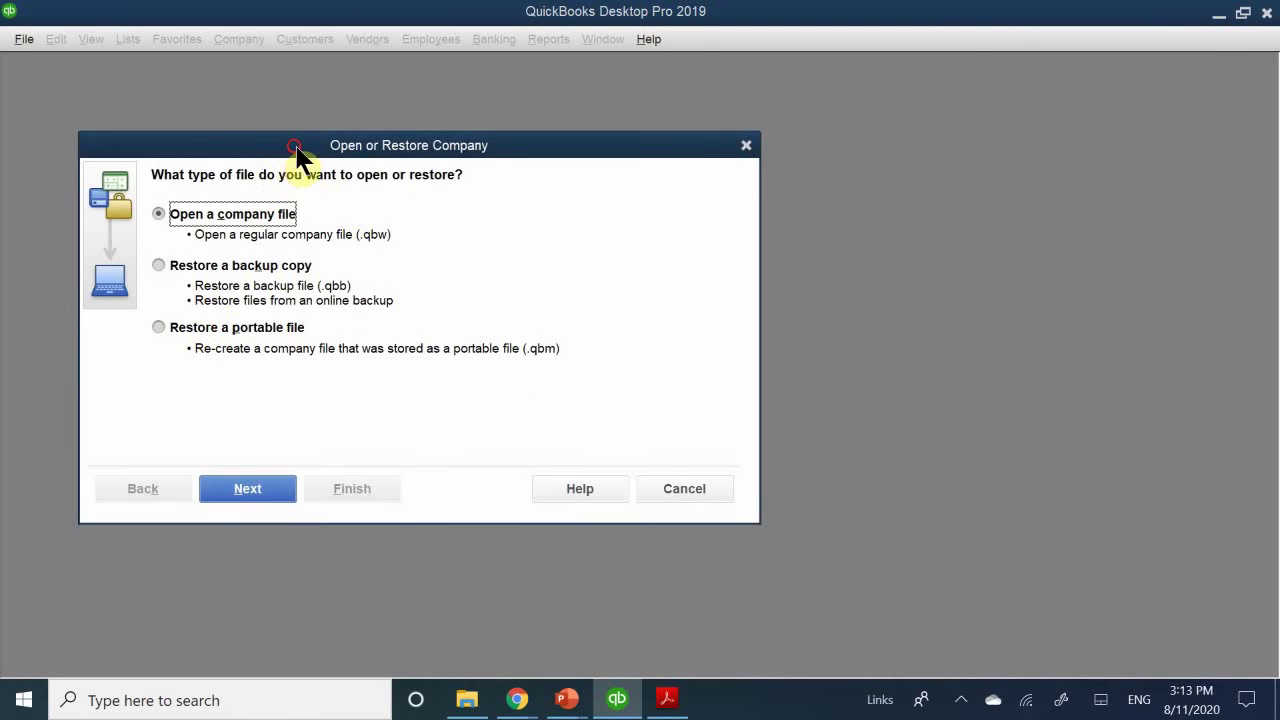
{"action": "left_click_drag", "start_coordinate": [297, 146], "coordinate": [321, 101]}
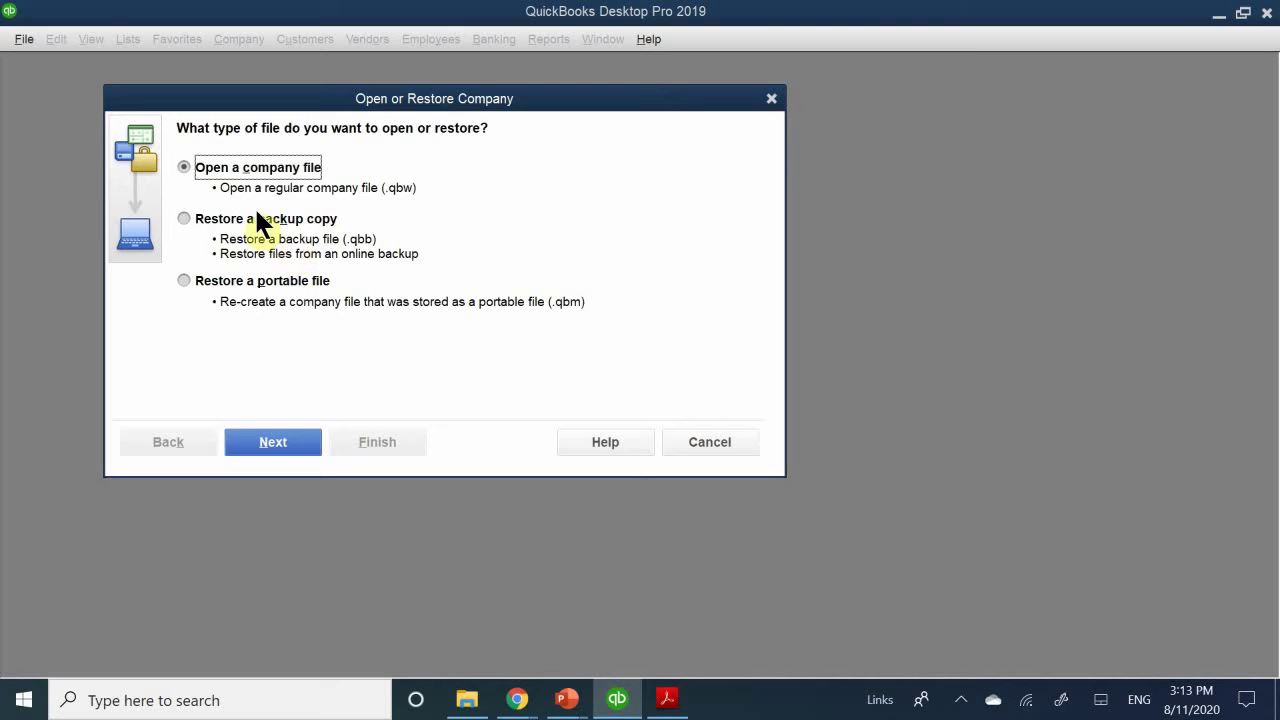
{"action": "left_click", "coordinate": [221, 281]}
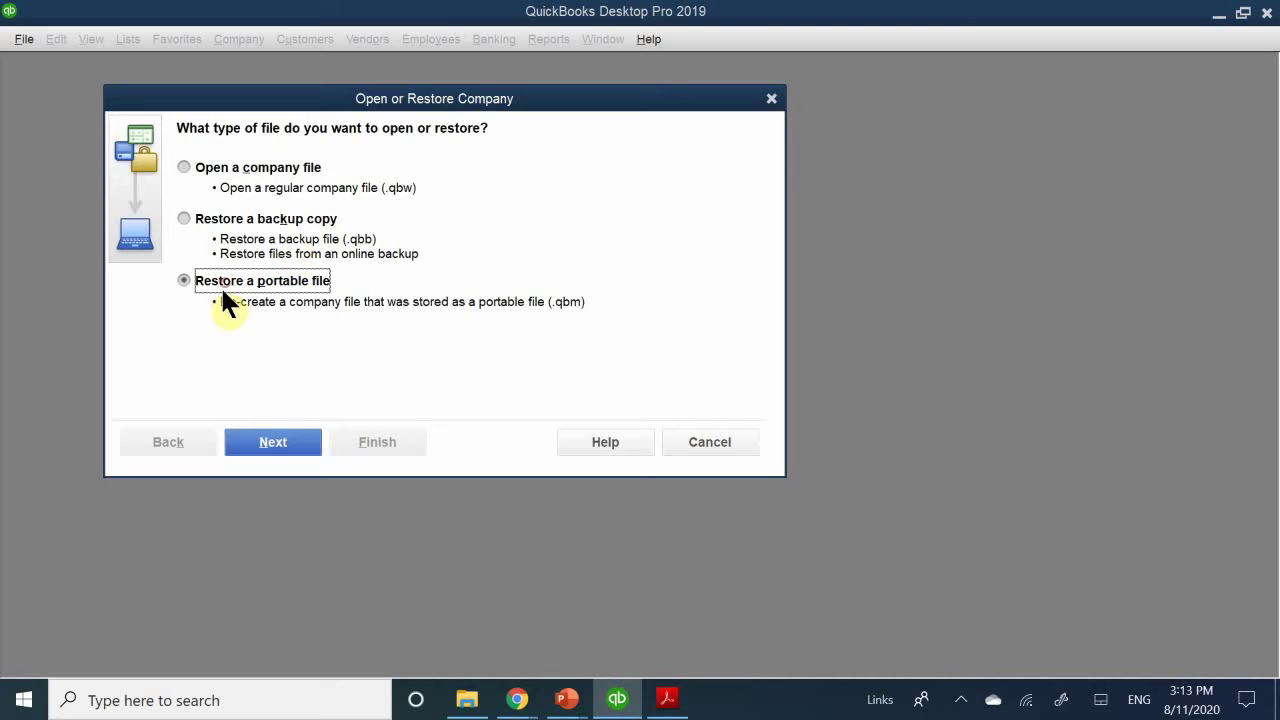
{"action": "left_click", "coordinate": [270, 447]}
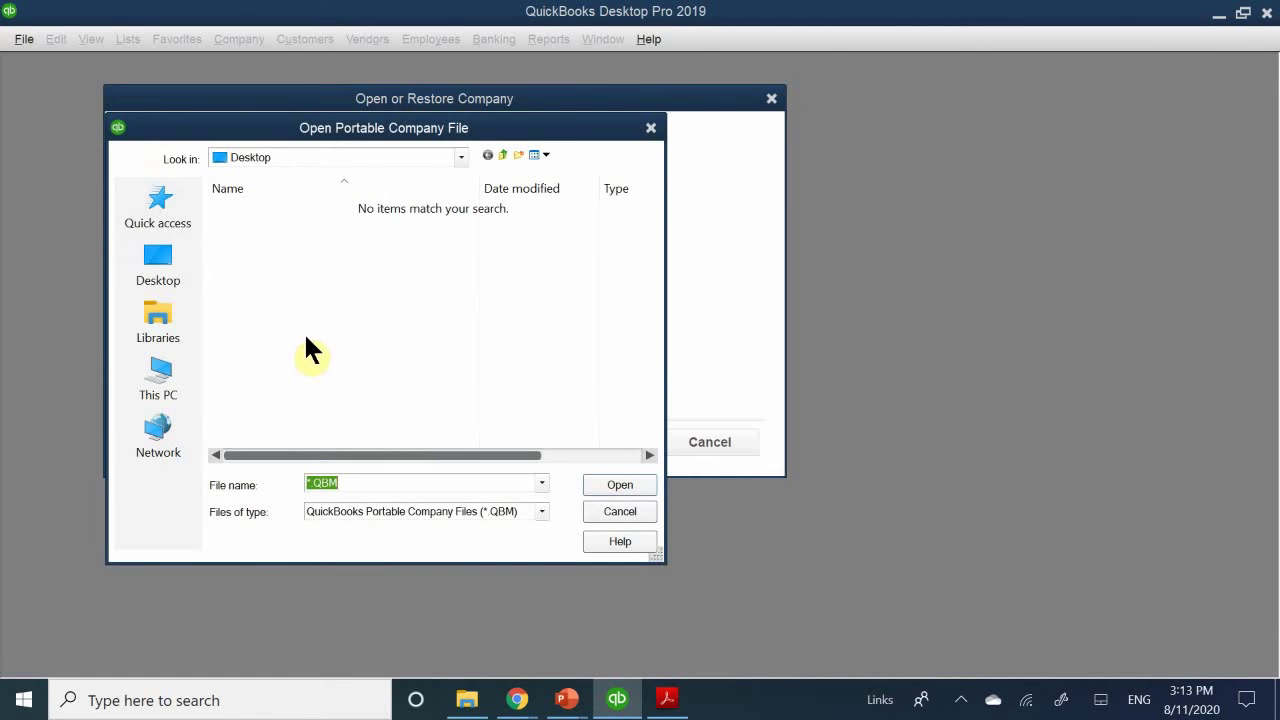
- Browse for the portable file in Documents > LV PITA > Accounting > Quickbooks Class > Quickbooks Portable Files > QuickBooks_2018_Classroom_Files - Copy
{"action": "left_click", "coordinate": [462, 156]}
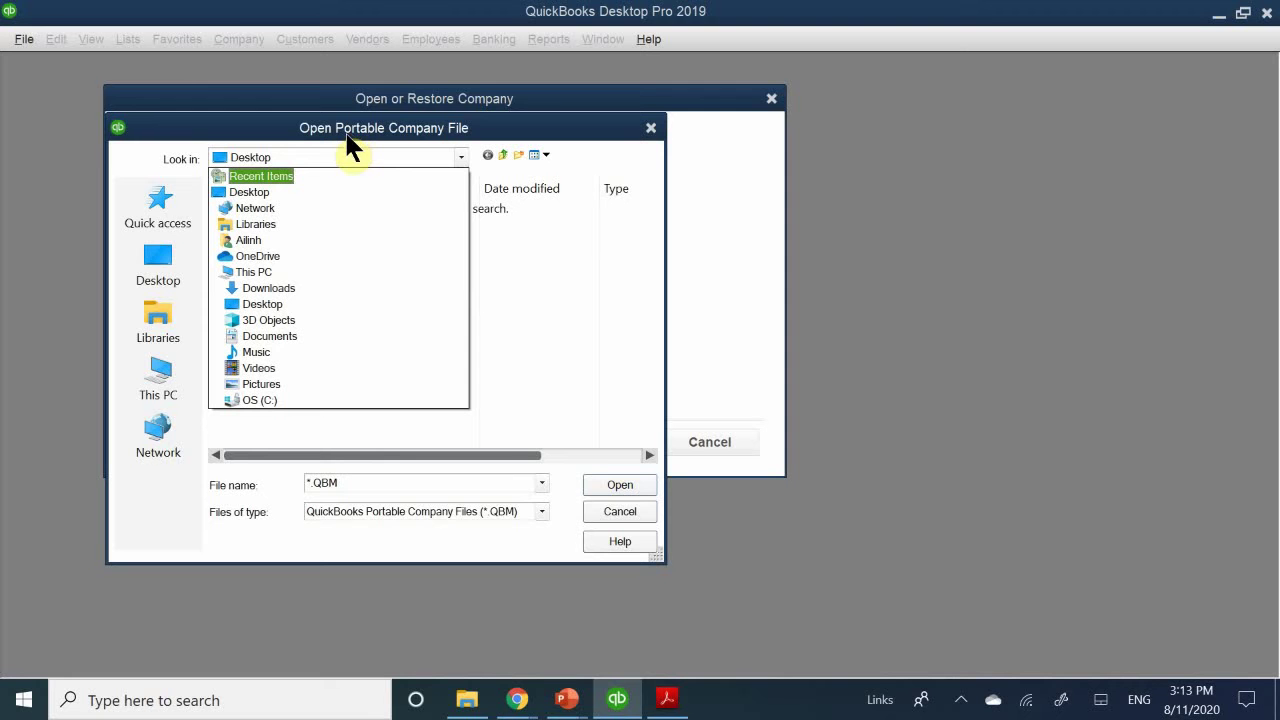
{"action": "left_click", "coordinate": [308, 338]}
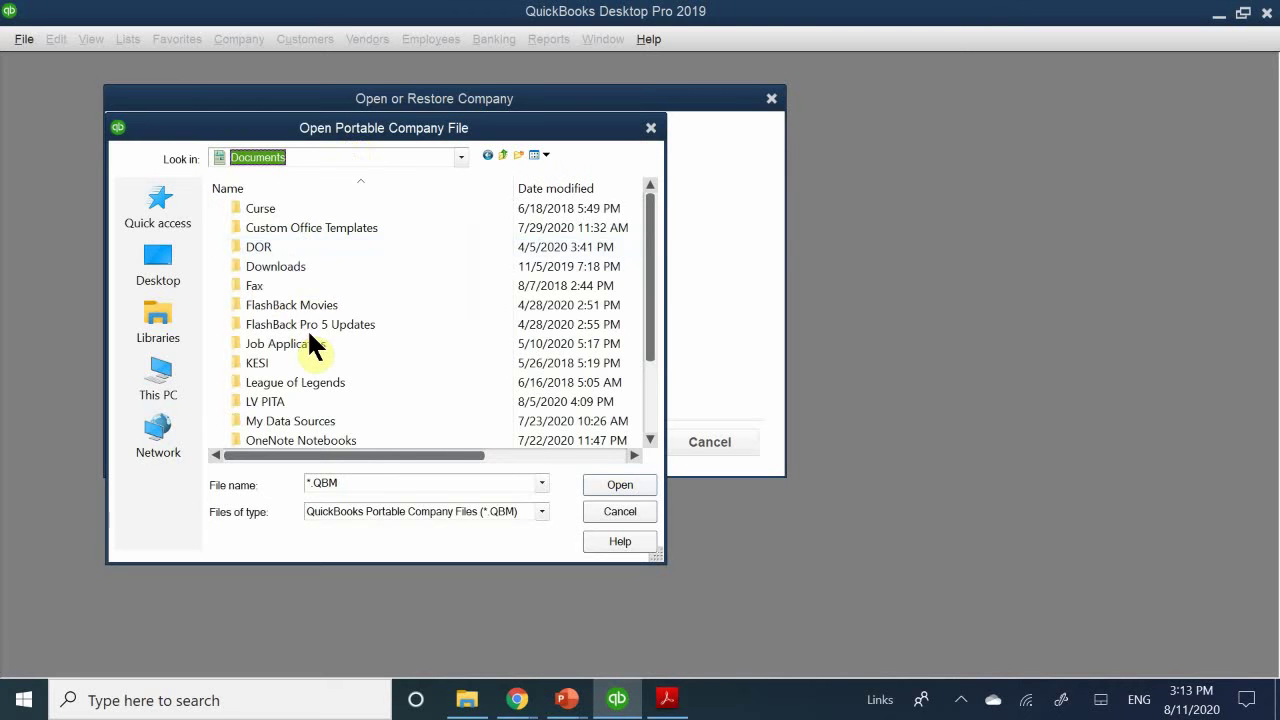
{"action": "double_click", "coordinate": [275, 401]}
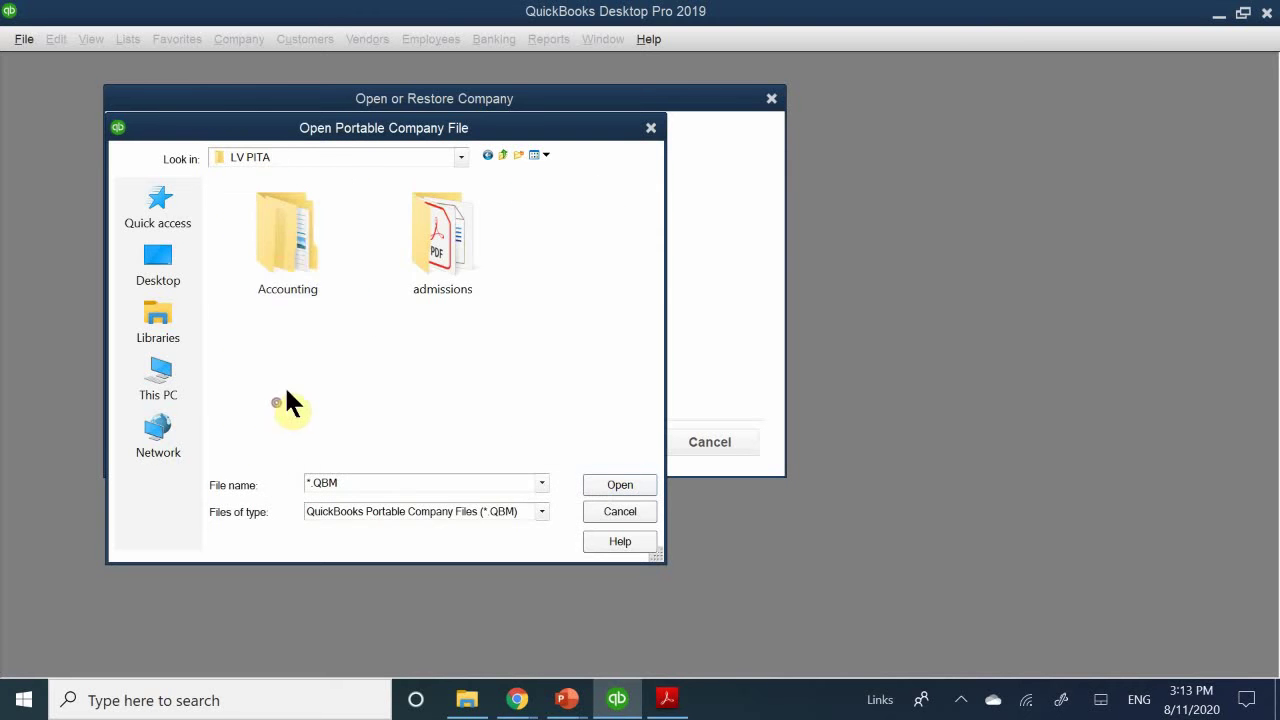
{"action": "left_click", "coordinate": [283, 245]}
{"action": "double_click", "coordinate": [283, 248]}
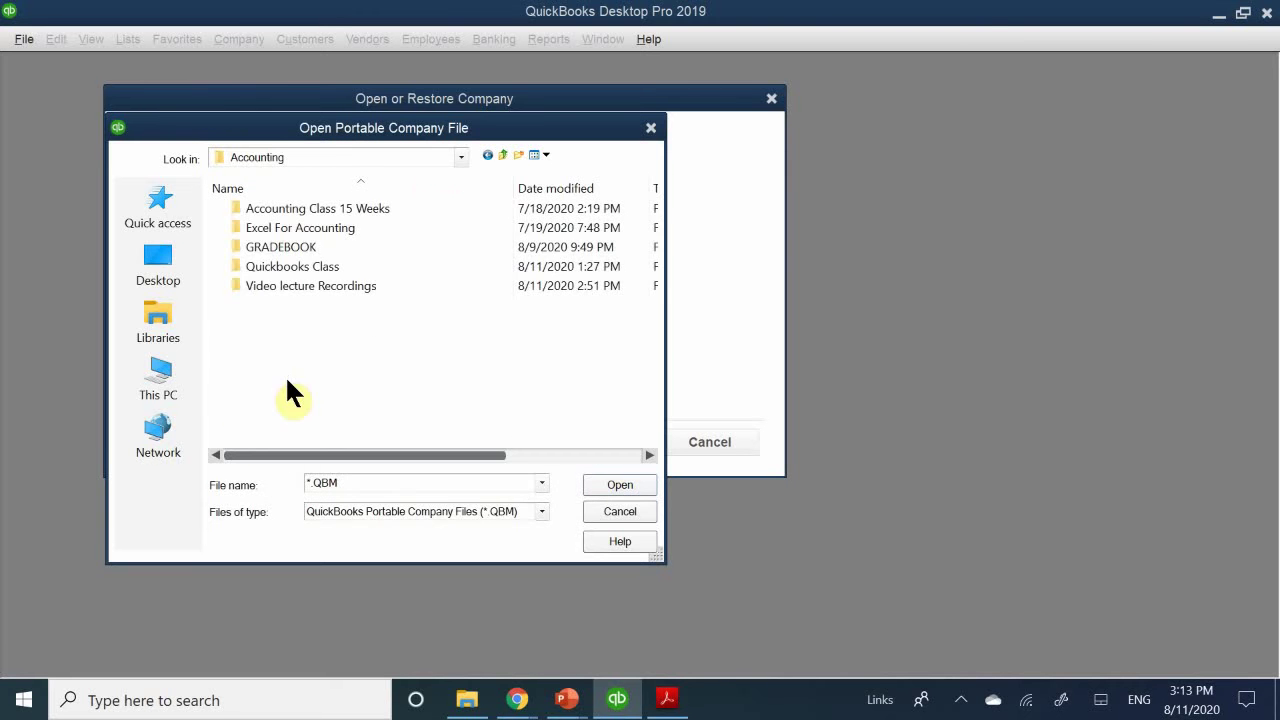
{"action": "left_click", "coordinate": [282, 266]}
{"action": "double_click", "coordinate": [282, 266]}
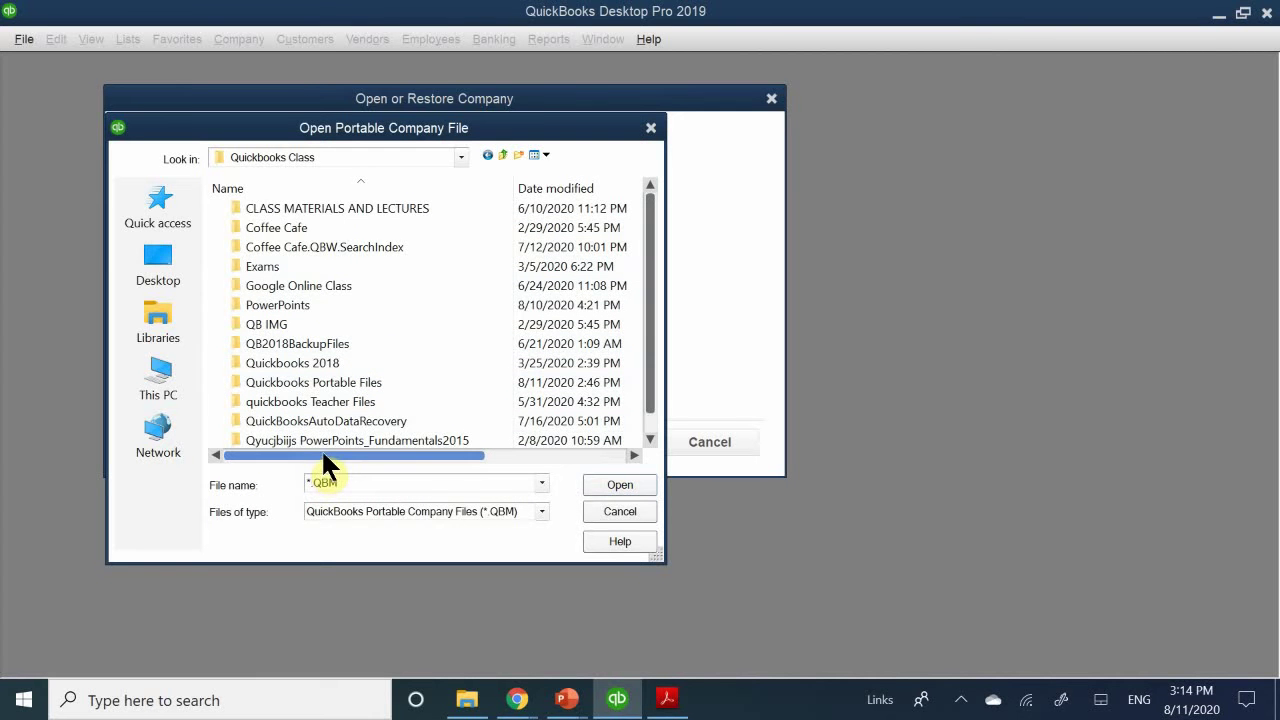
{"action": "scroll", "coordinate": [376, 367], "scroll_direction": "down", "scroll_amount": 1}
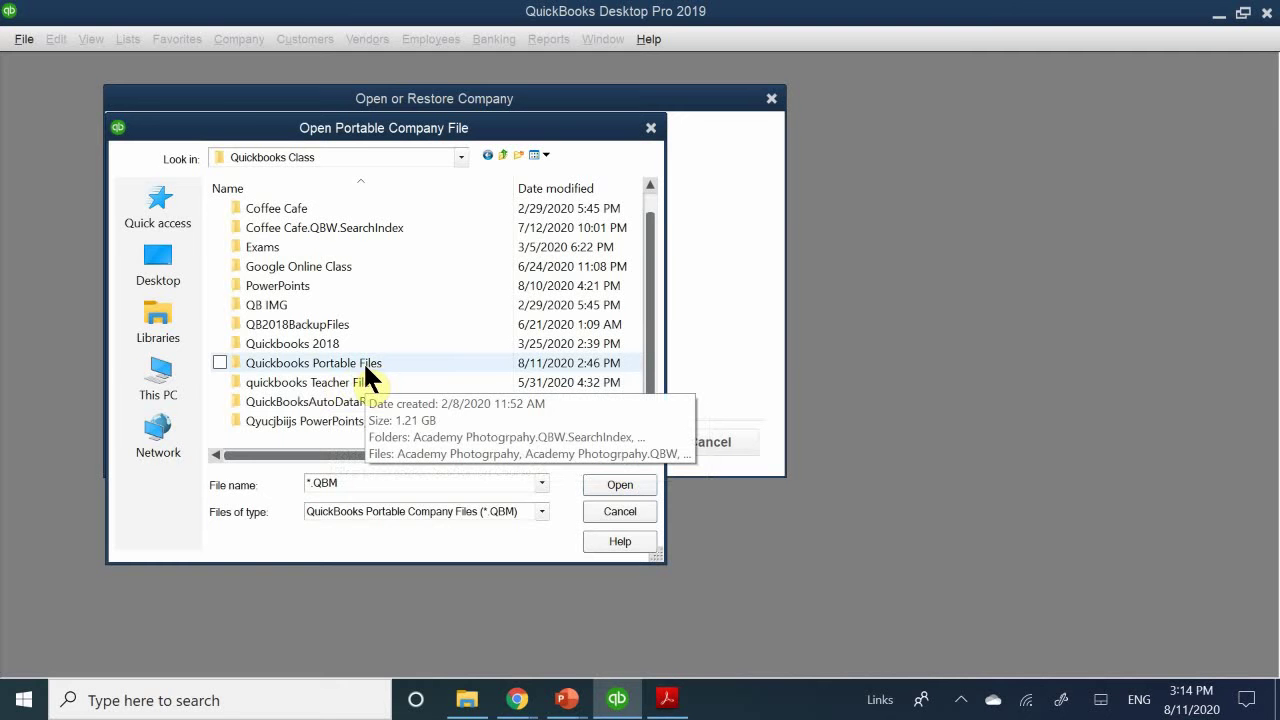
{"action": "double_click", "coordinate": [370, 364]}
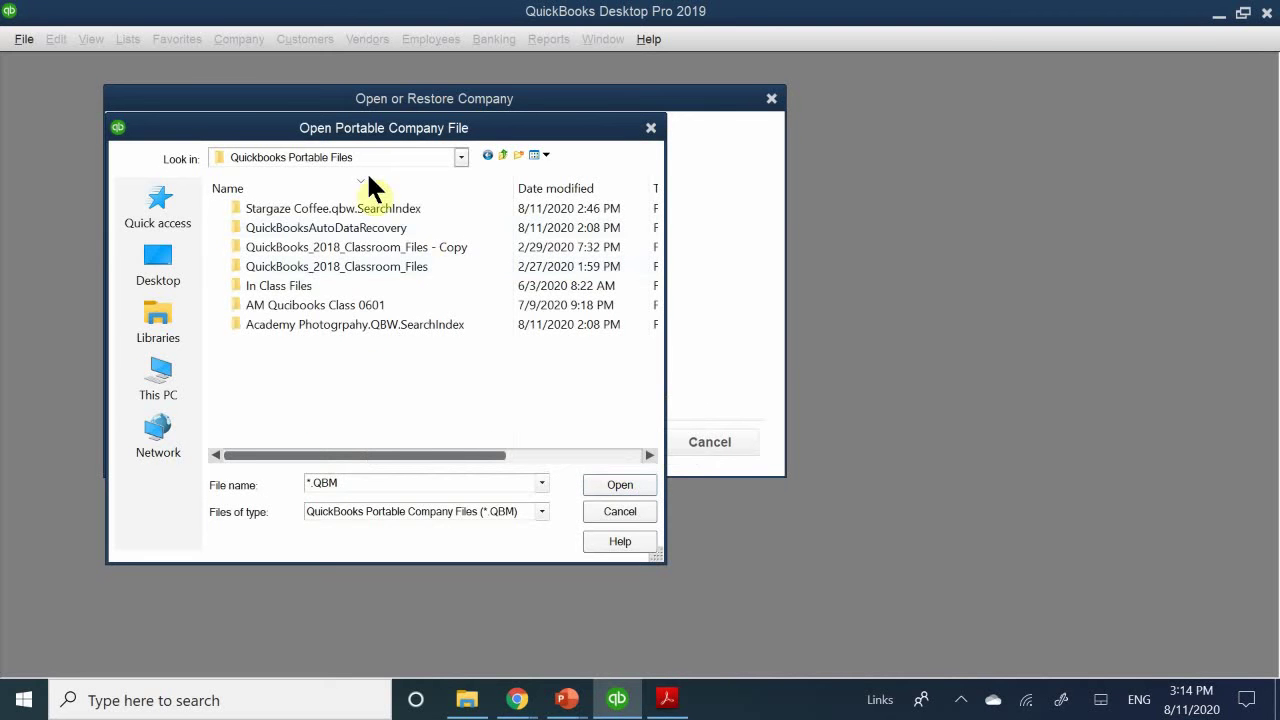
{"action": "left_click", "coordinate": [418, 247]}
{"action": "double_click", "coordinate": [420, 250]}
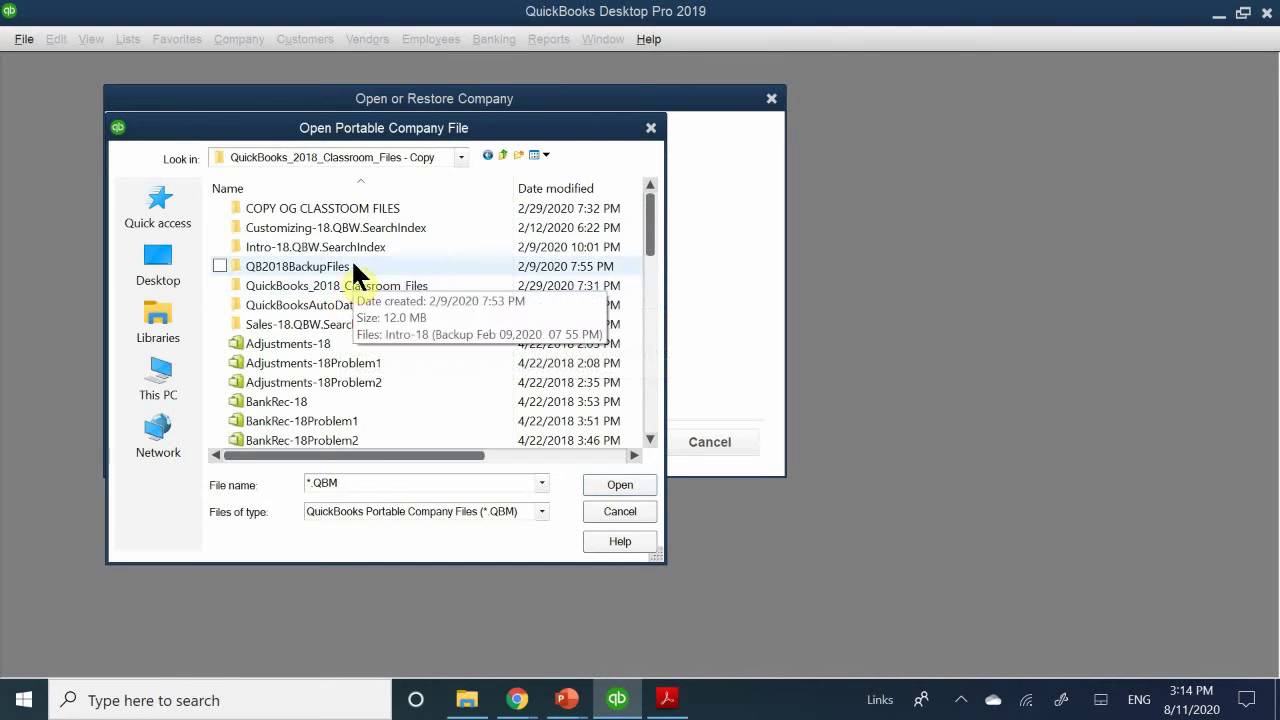
- Find the Setup-18 portable company file in the classroom files folder and open it for restoring
{"action": "scroll", "coordinate": [355, 268], "scroll_direction": "down", "scroll_amount": 2}
{"action": "scroll", "coordinate": [352, 268], "scroll_direction": "down", "scroll_amount": 3}
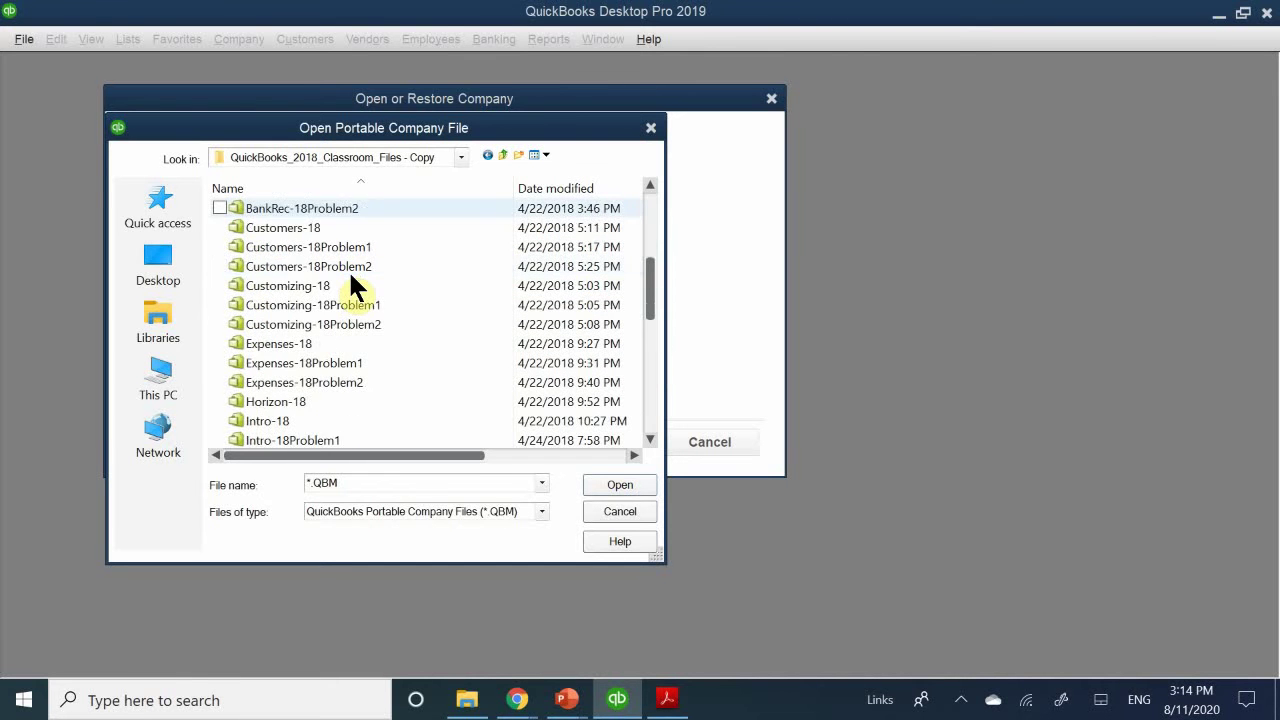
{"action": "scroll", "coordinate": [350, 274], "scroll_direction": "down", "scroll_amount": 1}
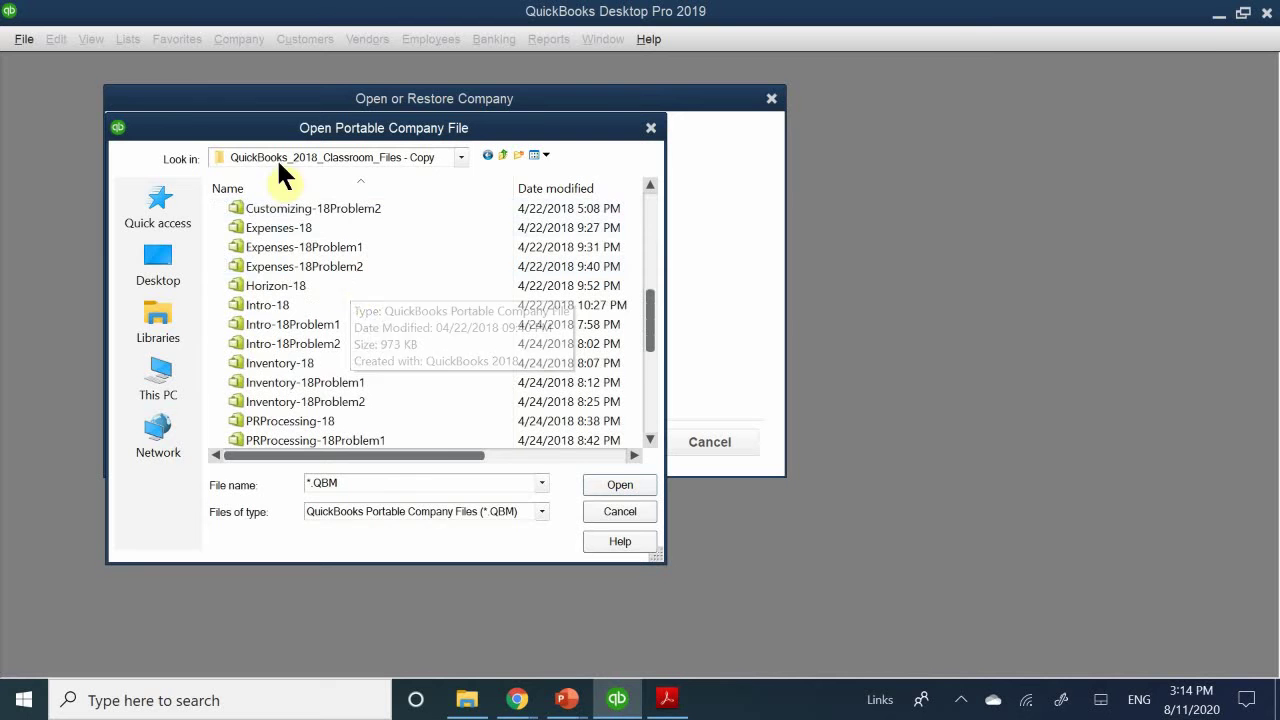
{"action": "scroll", "coordinate": [300, 360], "scroll_direction": "down", "scroll_amount": 5}
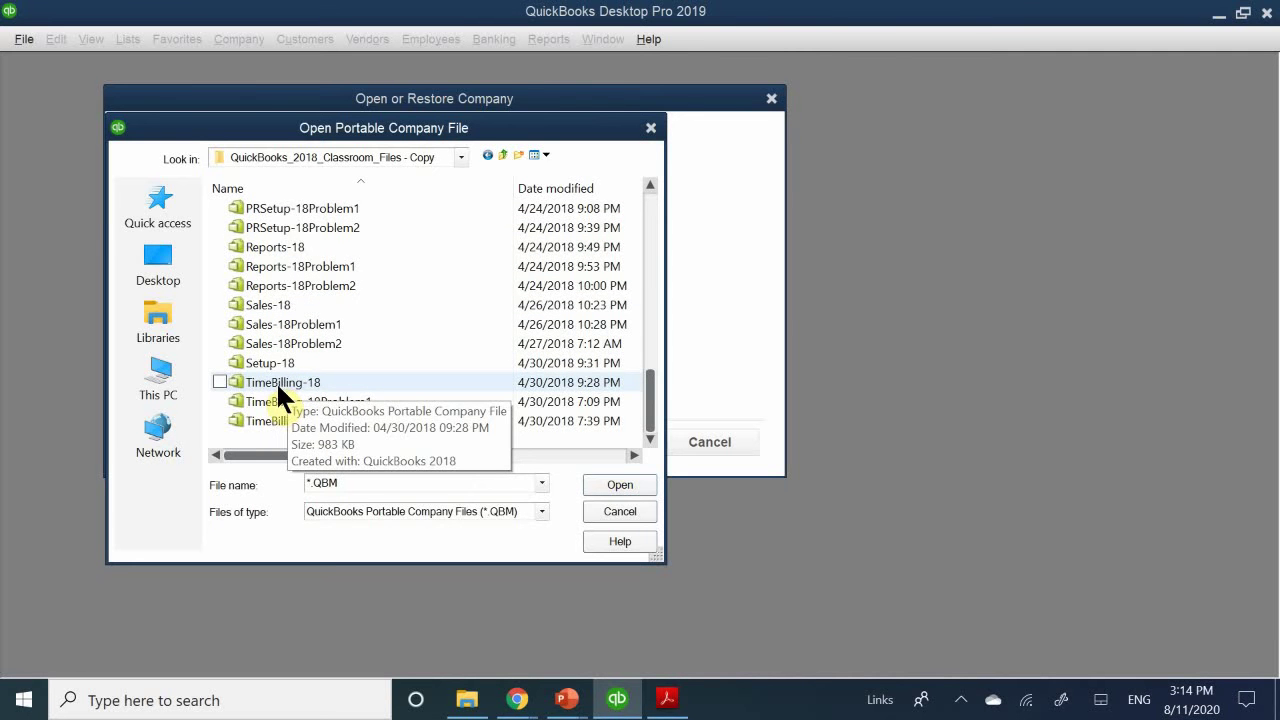
{"action": "left_click", "coordinate": [276, 362]}
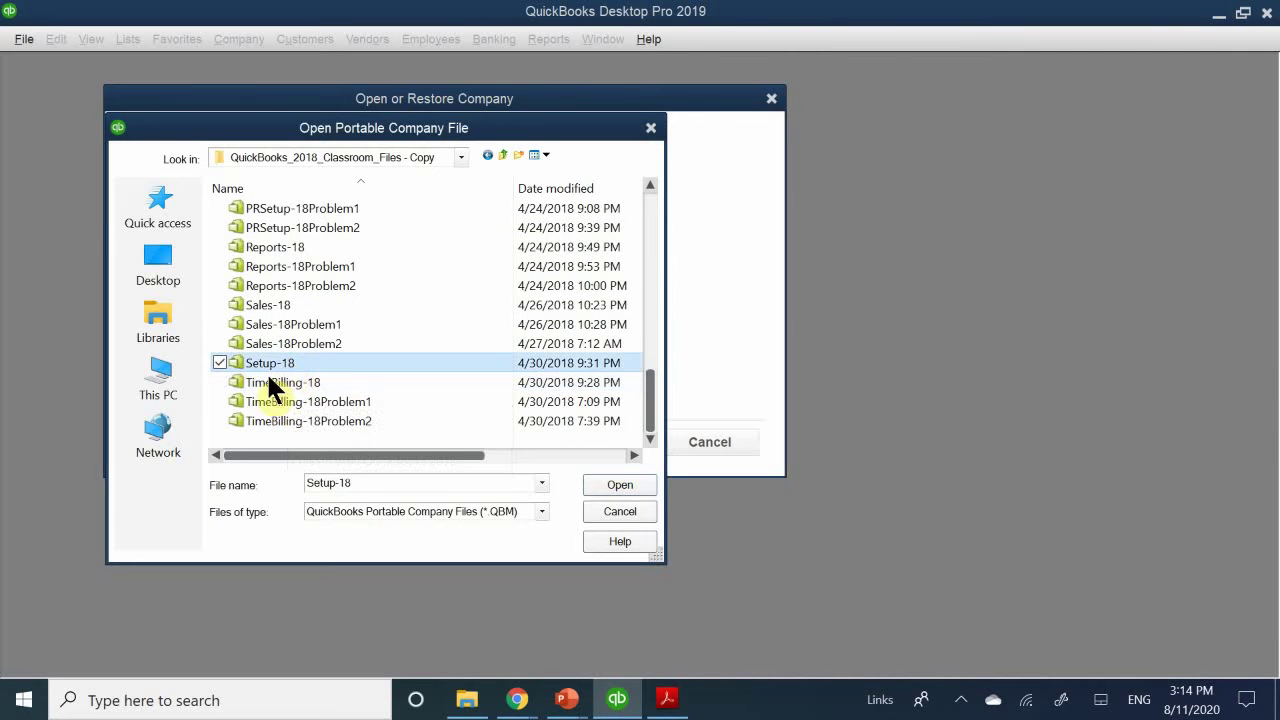
{"action": "double_click", "coordinate": [279, 358]}
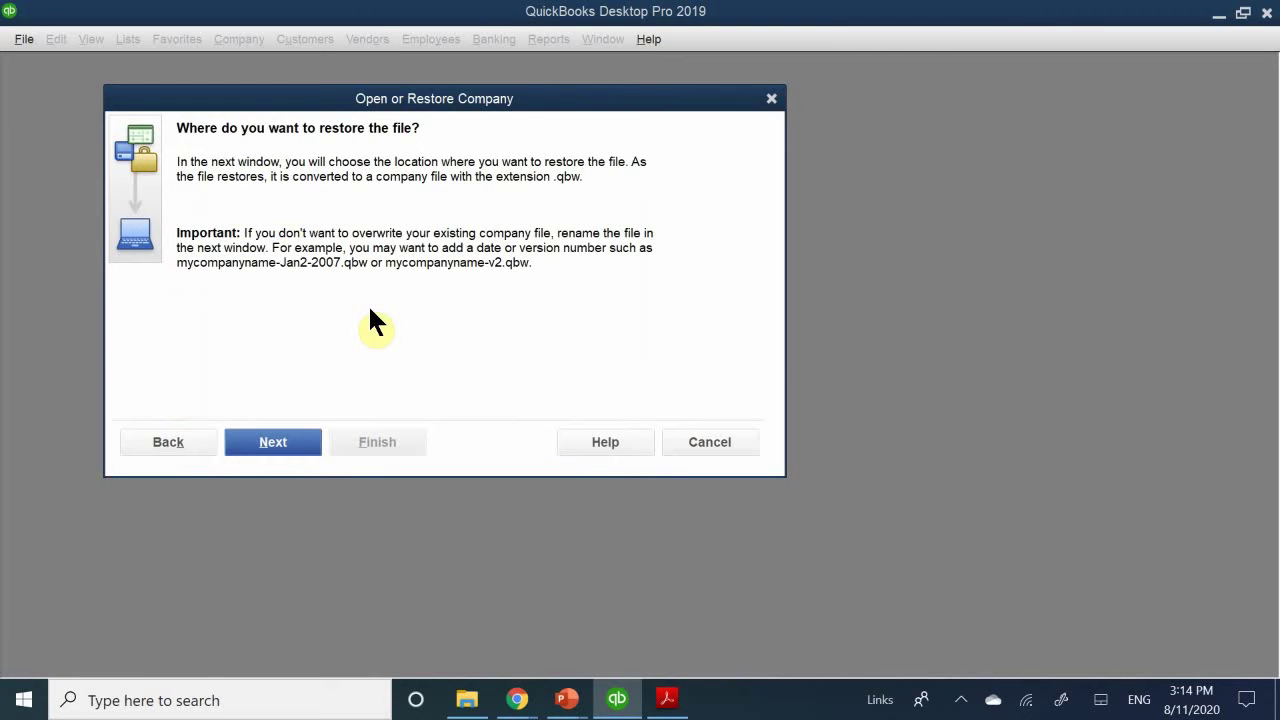
- Set the restore location to Documents > LV PITA > Accounting > Quickbooks Class > Quickbooks Portable Files
{"action": "left_click", "coordinate": [267, 444]}
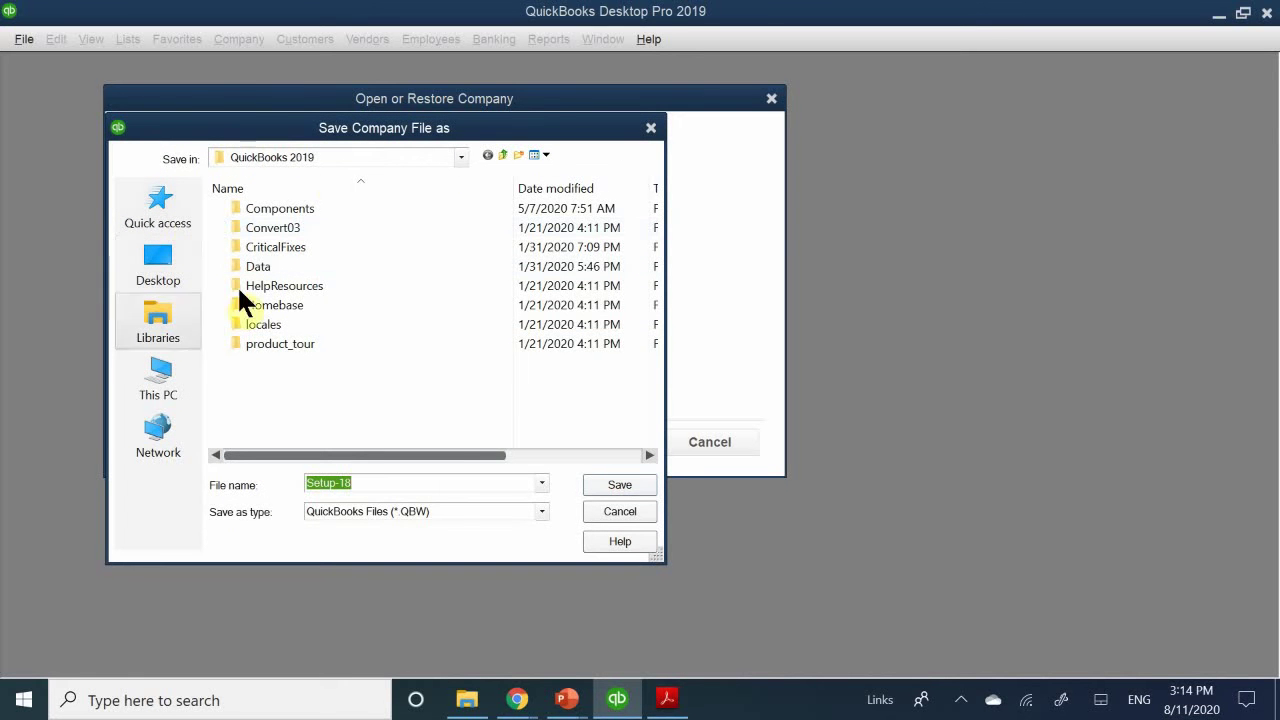
{"action": "left_click", "coordinate": [326, 159]}
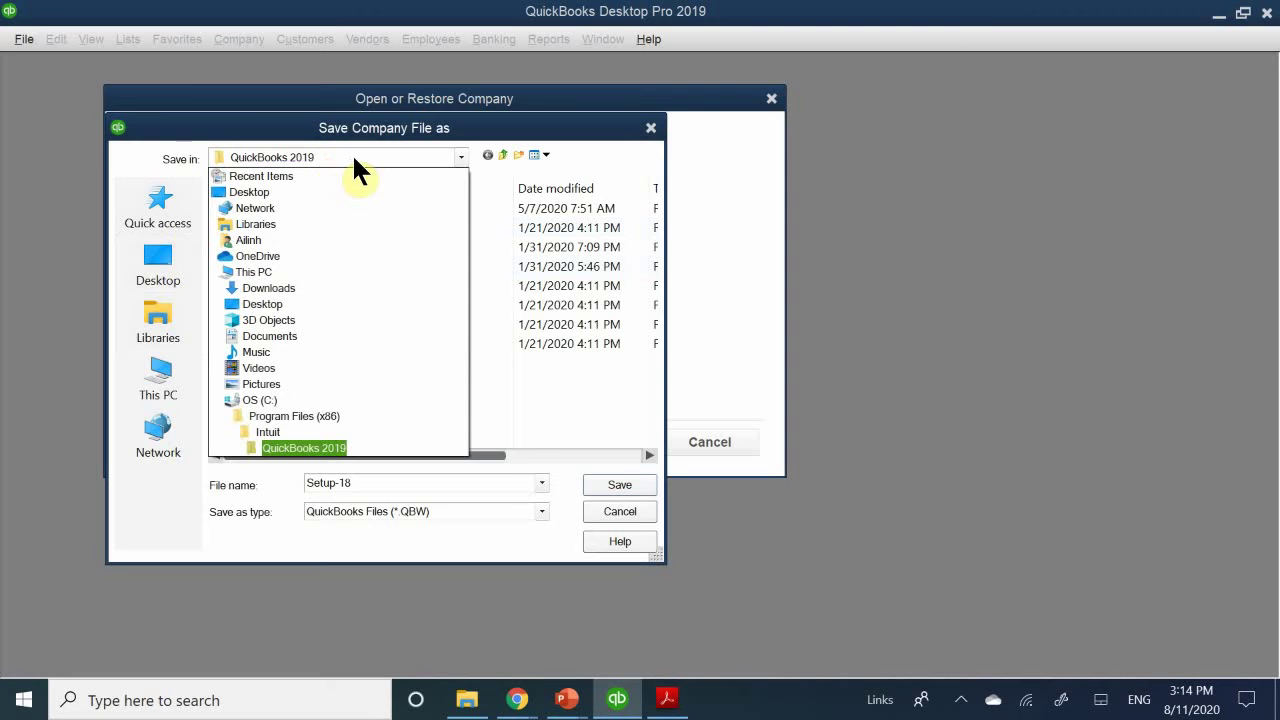
{"action": "left_click", "coordinate": [303, 337]}
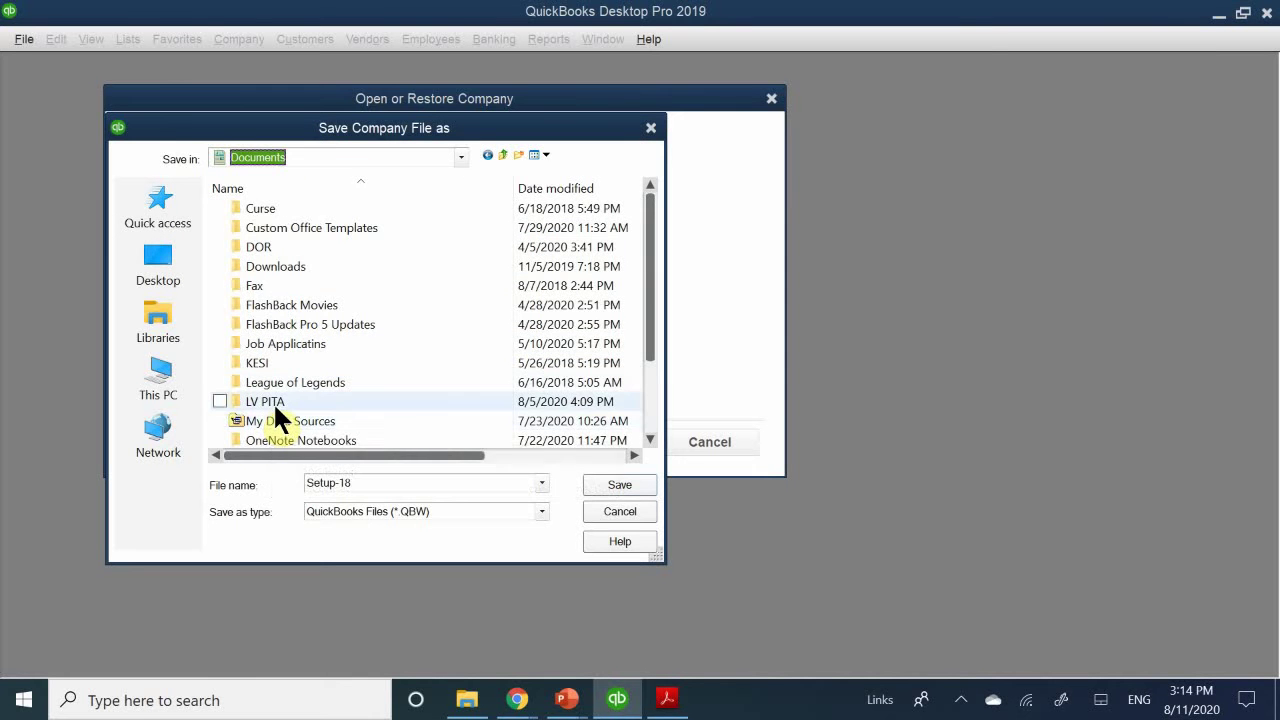
{"action": "double_click", "coordinate": [273, 401]}
{"action": "double_click", "coordinate": [280, 224]}
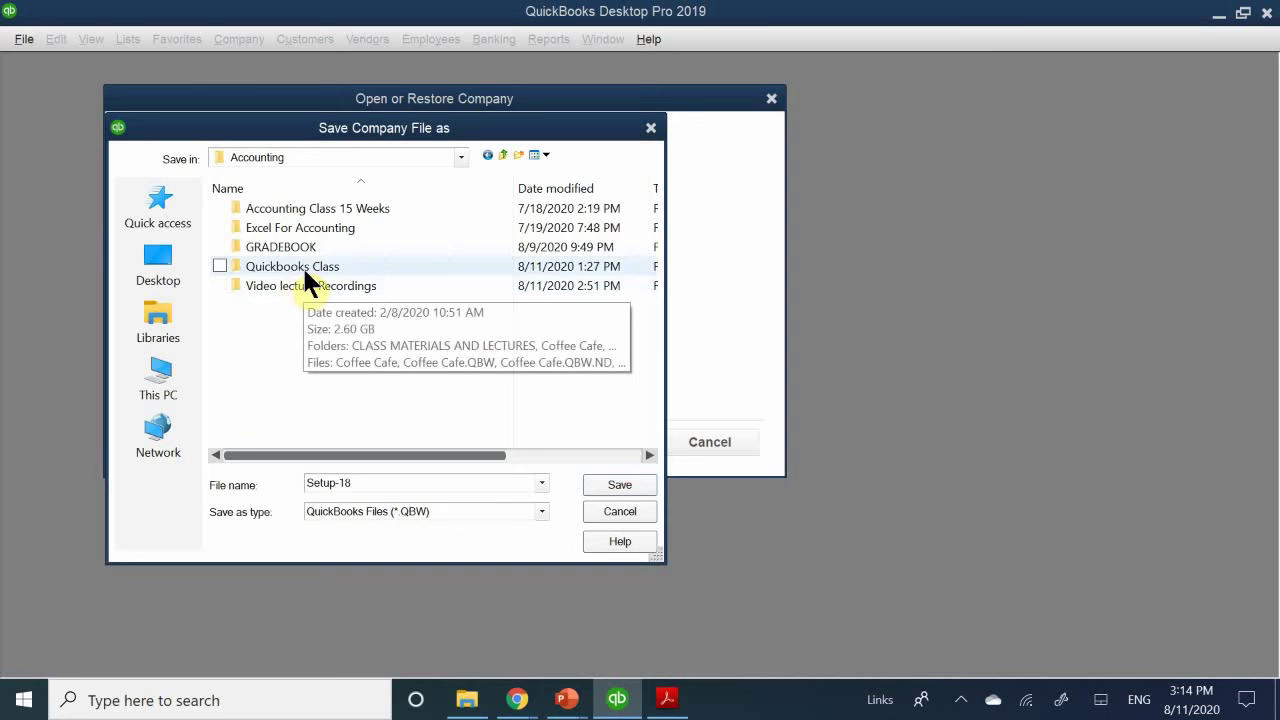
{"action": "double_click", "coordinate": [303, 268]}
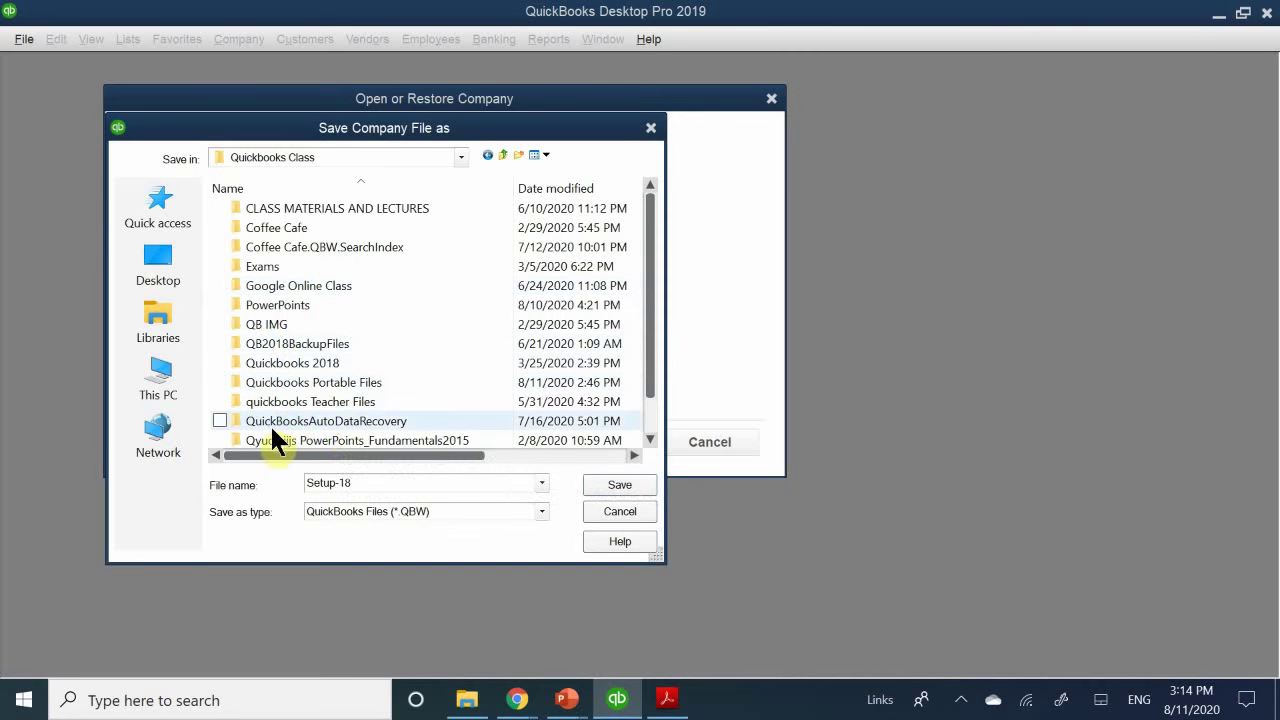
{"action": "double_click", "coordinate": [322, 385]}
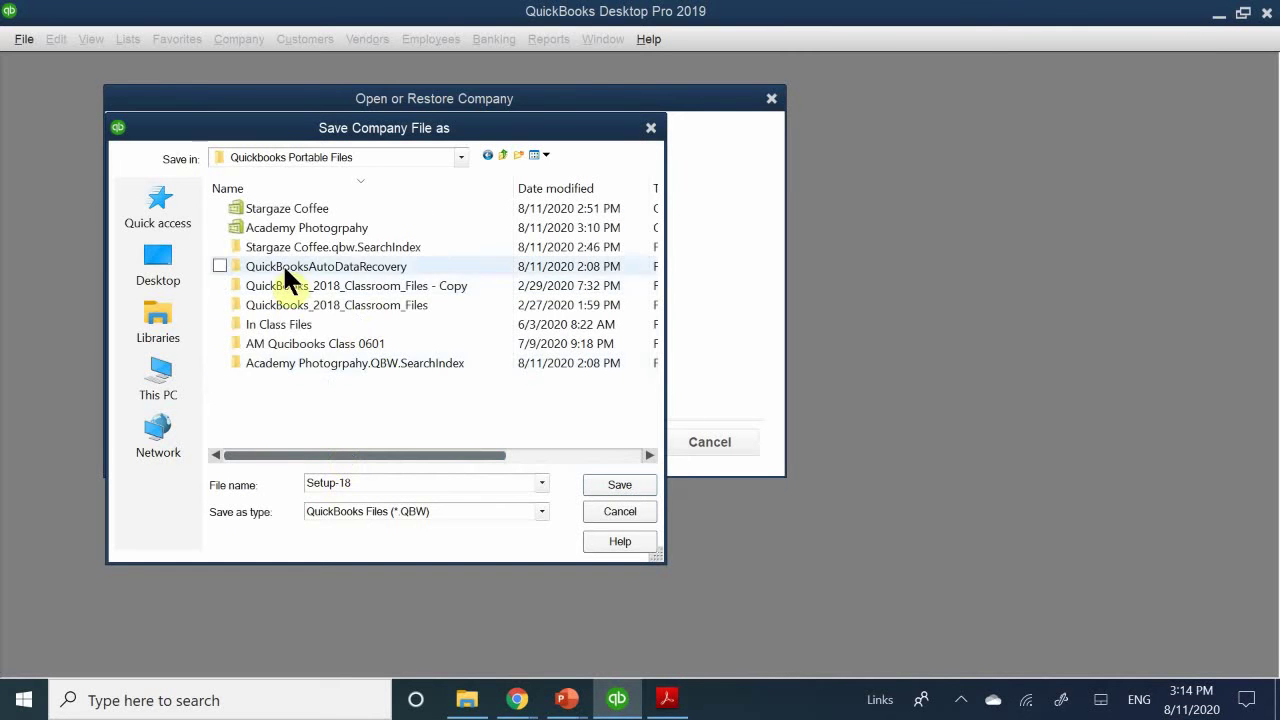
- Create a new folder named PM QUICKBOOKS CLASS inside the Quickbooks Portable Files folder
{"action": "right_click", "coordinate": [300, 381]}
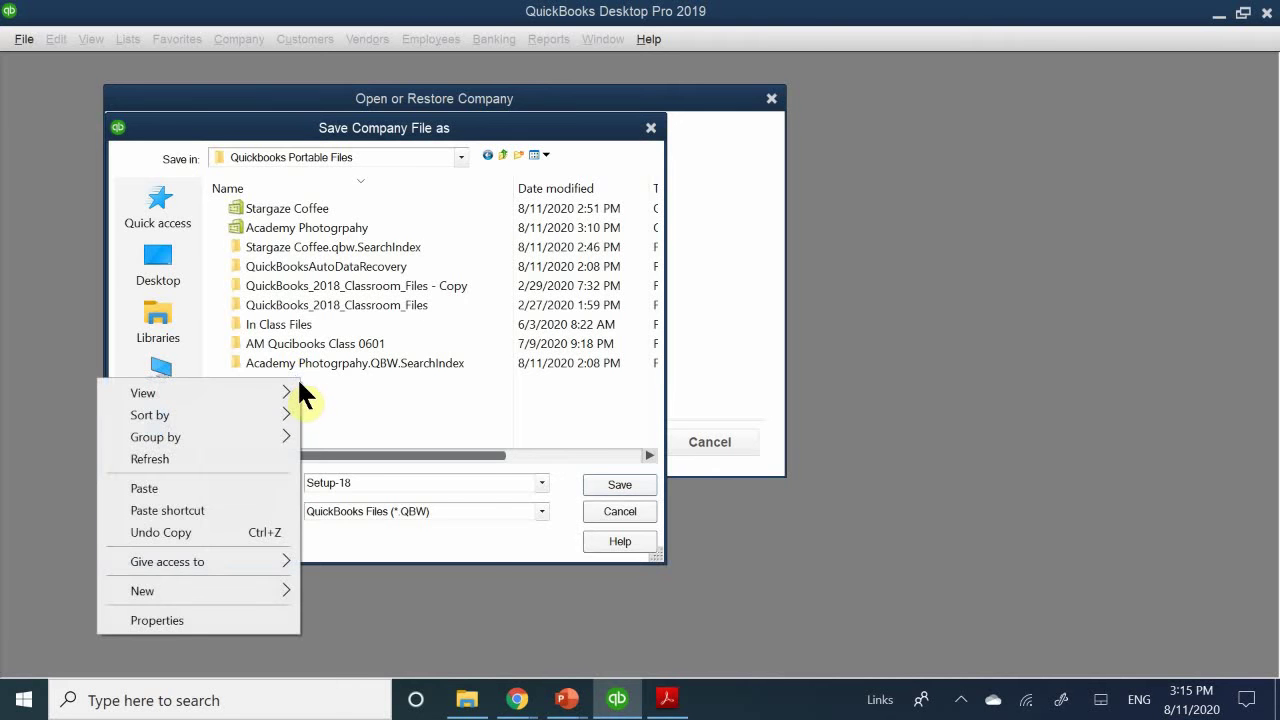
{"action": "left_click", "coordinate": [197, 591]}
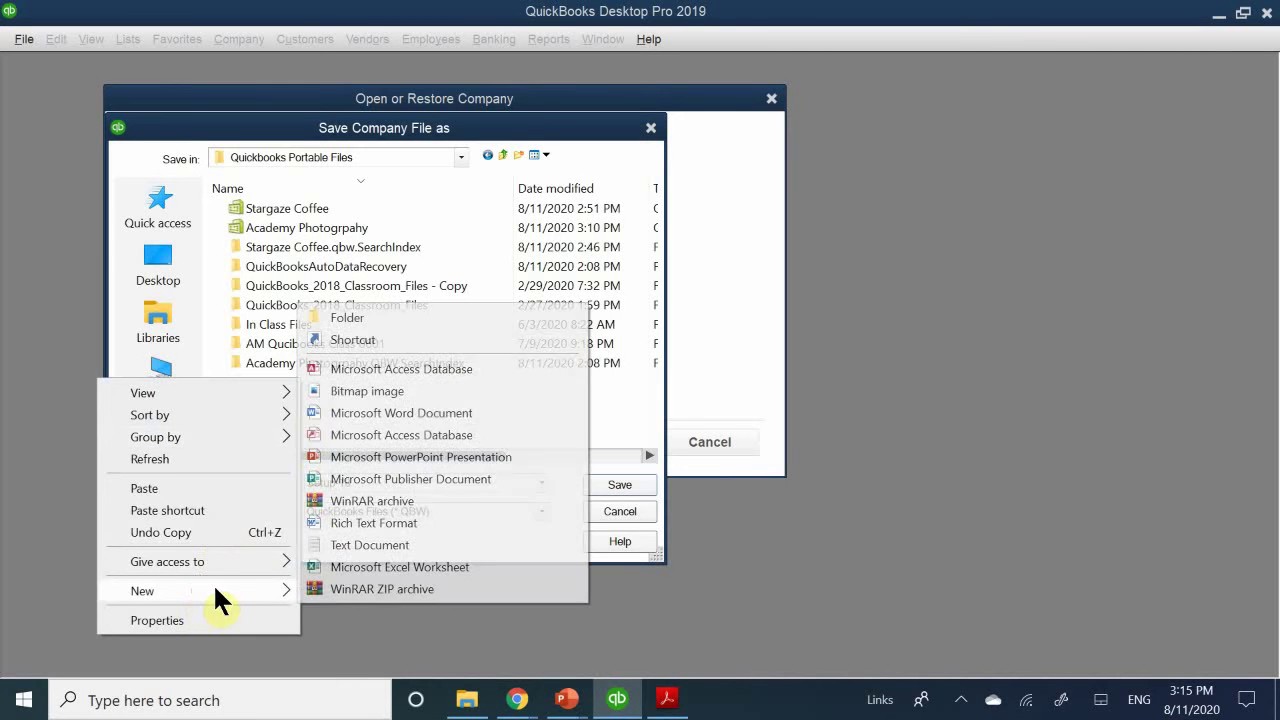
{"action": "left_click", "coordinate": [350, 314]}
{"action": "key", "text": "BackSpace"}
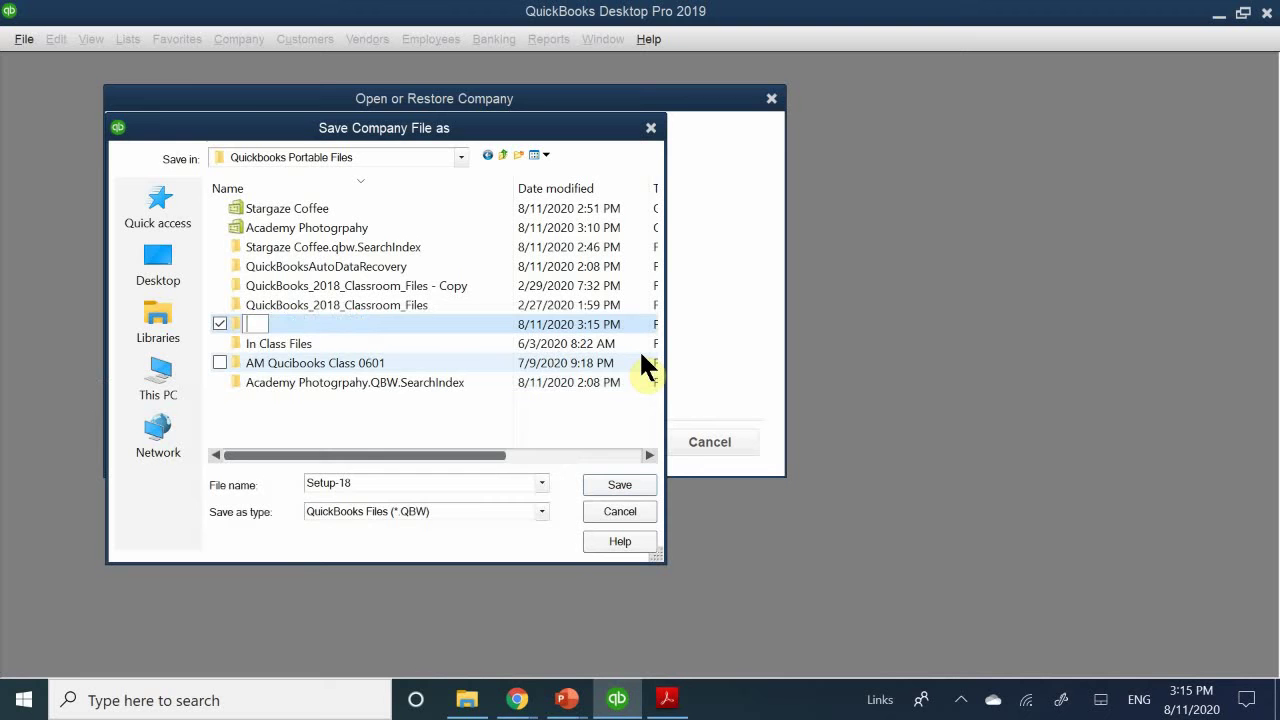
{"action": "type", "text": "pm"}
{"action": "key", "text": "BackSpace"}
{"action": "key", "text": "BackSpace"}
{"action": "type", "text": "PM"}
{"action": "key", "text": "BackSpace"}
{"action": "key", "text": "BackSpace"}
{"action": "key", "text": "BackSpace"}
{"action": "type", "text": "PM QUICKB"}
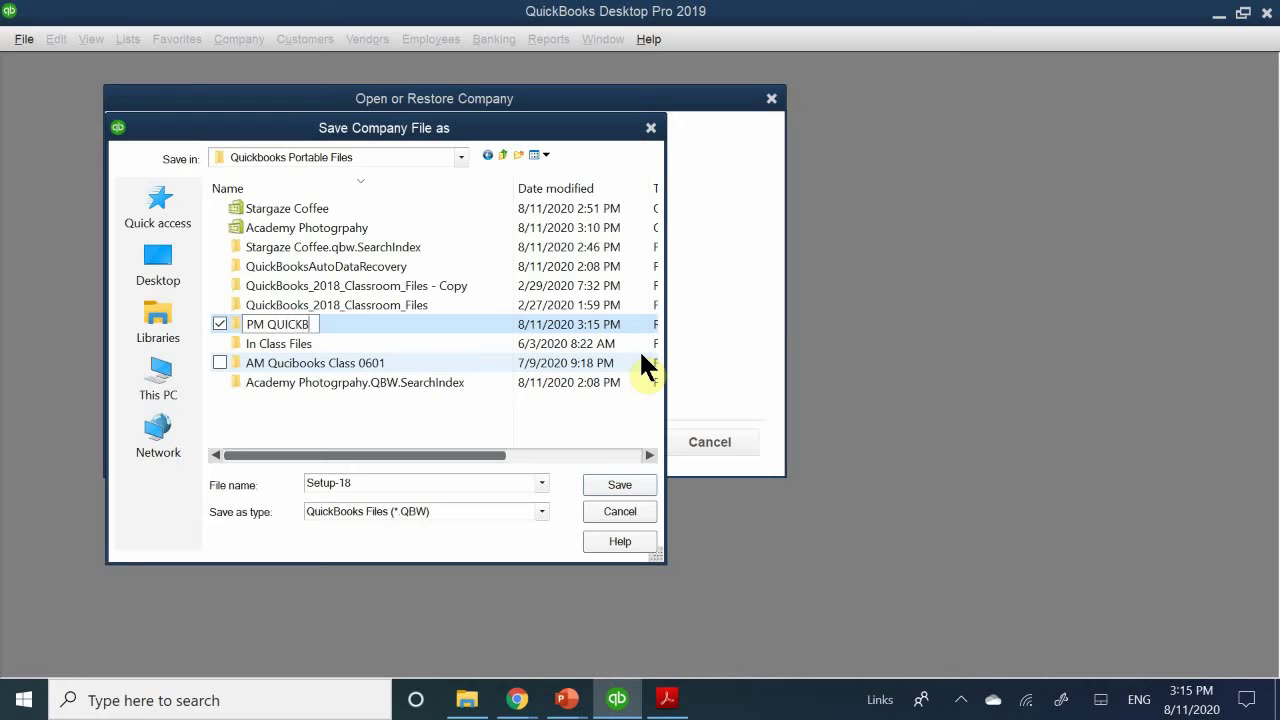
{"action": "type", "text": "OOKS CLASS"}
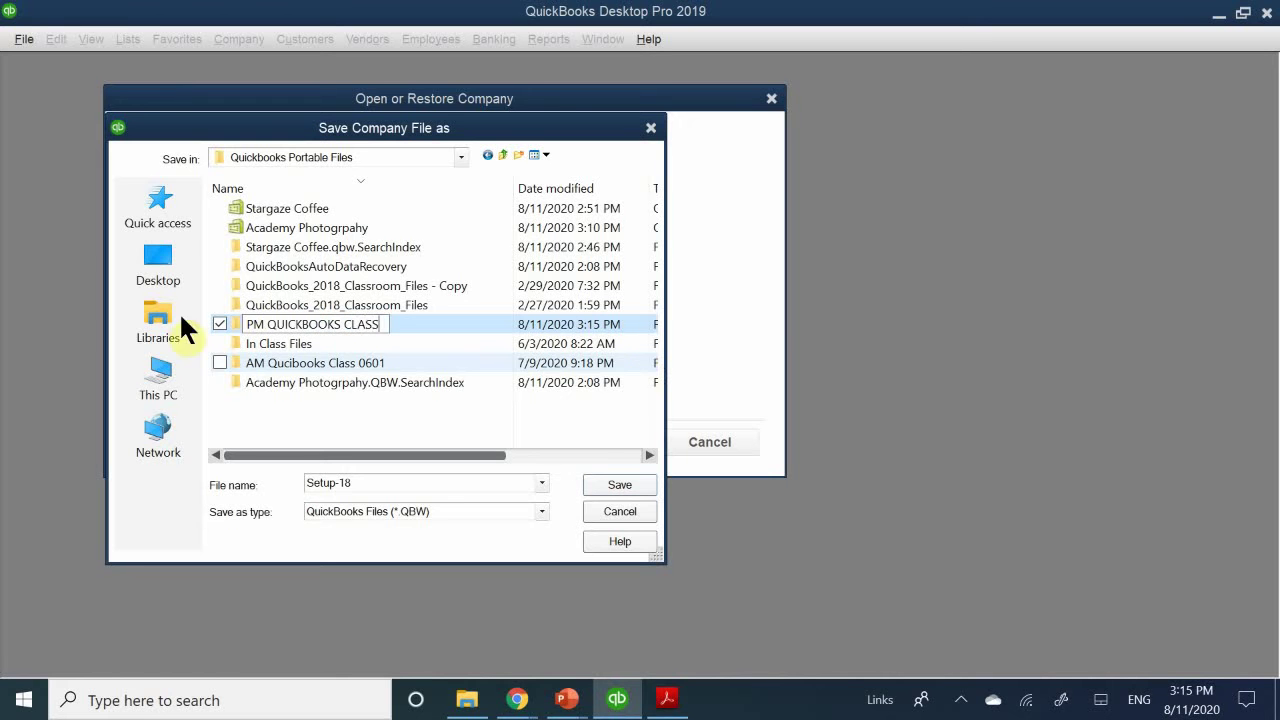
{"action": "key", "text": "Return"}
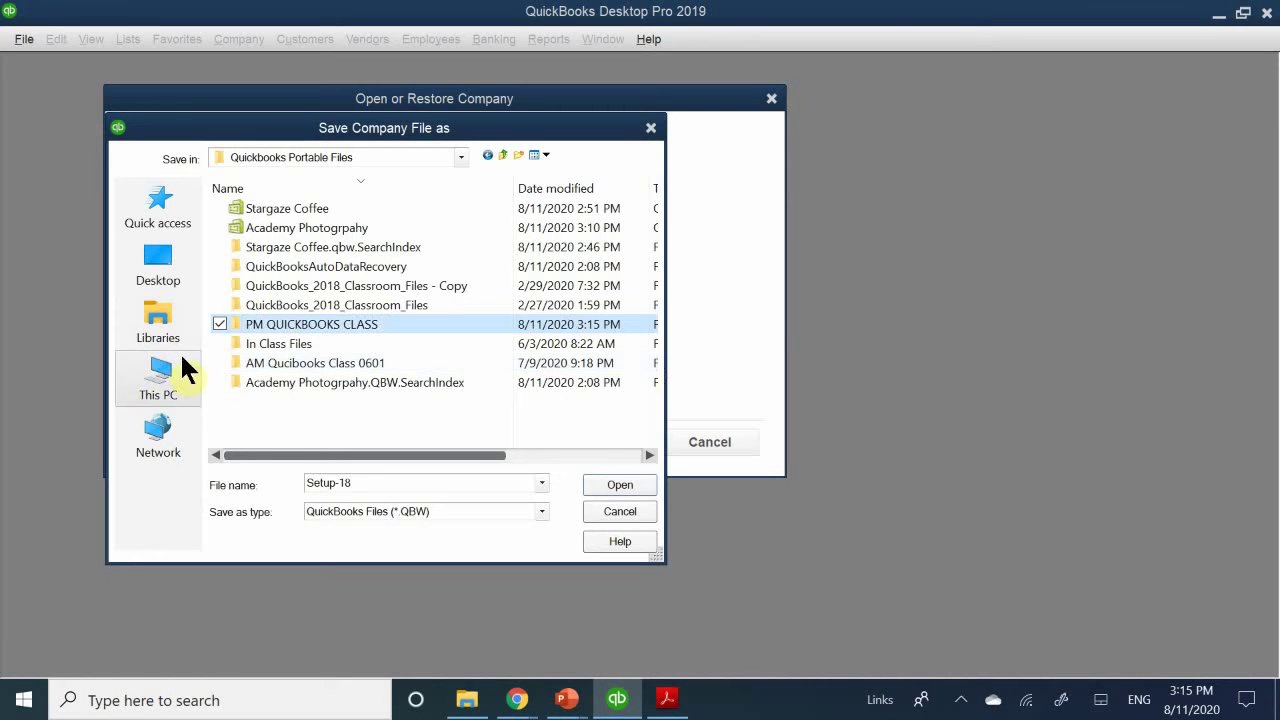
- Save the restored company file as Setup-18 inside the PM QUICKBOOKS CLASS folder
{"action": "double_click", "coordinate": [268, 323]}
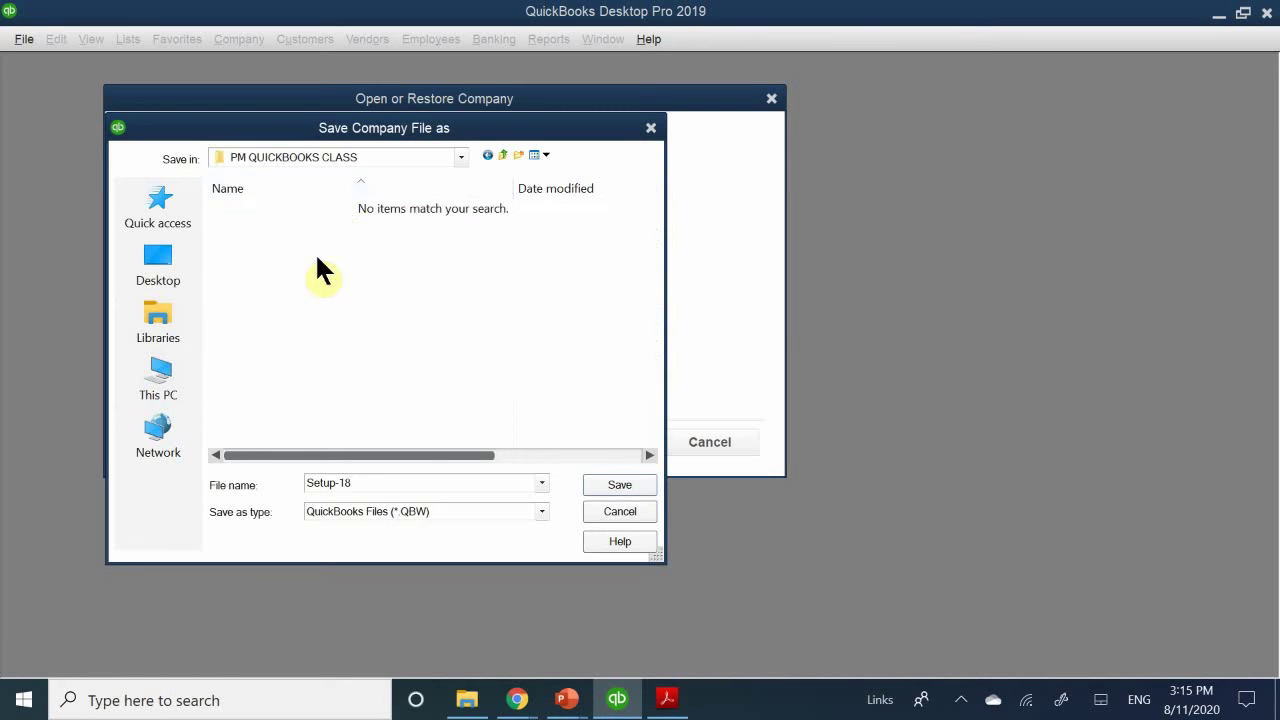
{"action": "left_click", "coordinate": [619, 484]}
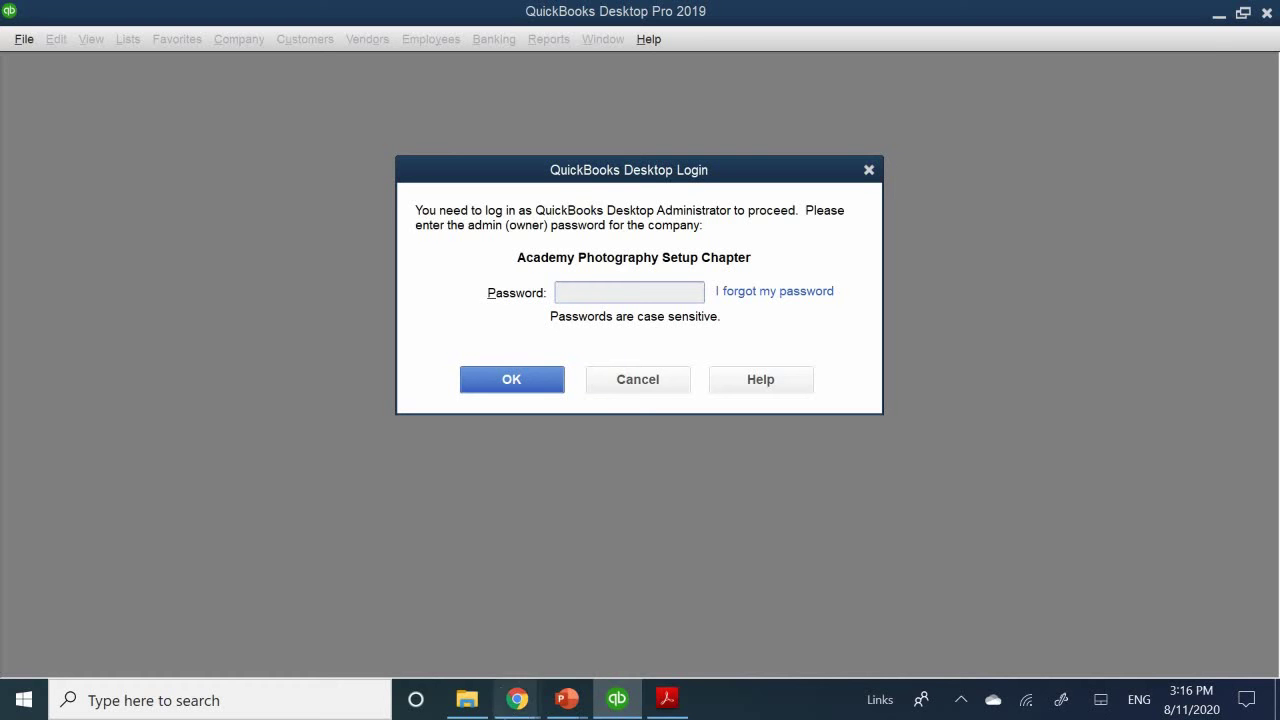
- Enter the administrator password for the Academy Photography Setup Chapter company and log in
{"action": "mouse_move", "coordinate": [660, 698]}
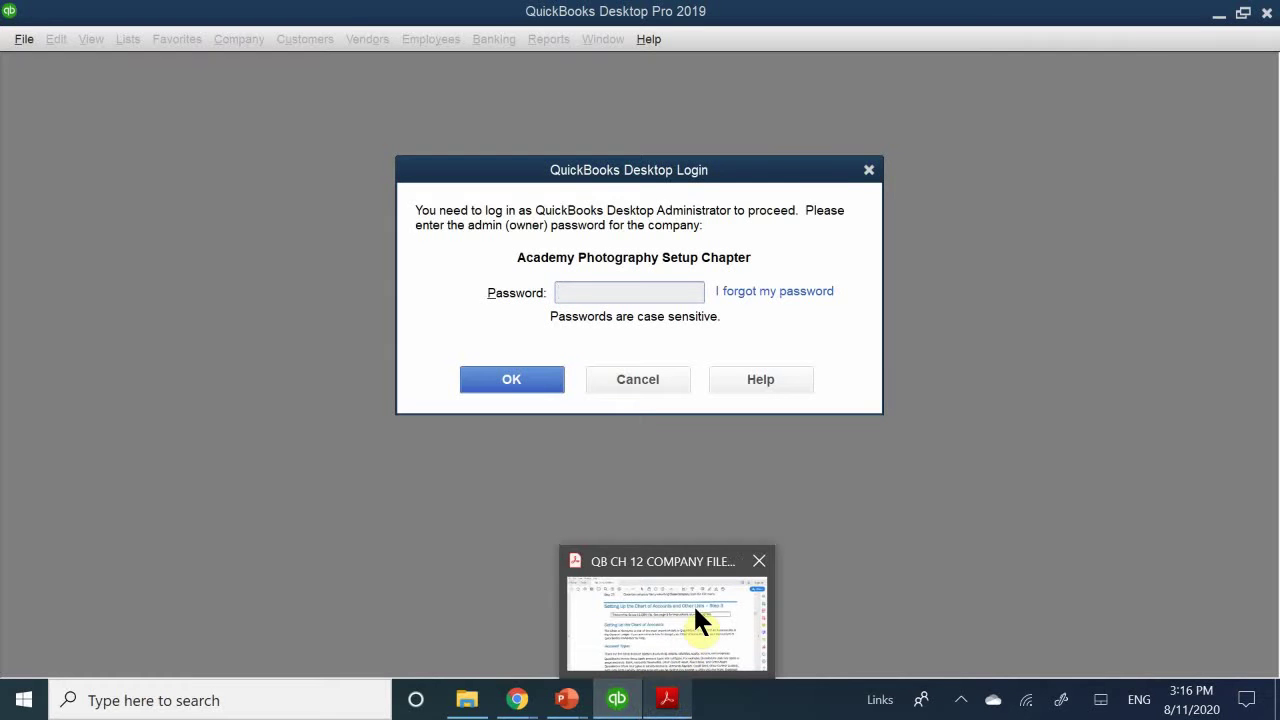
{"action": "mouse_move", "coordinate": [693, 603]}
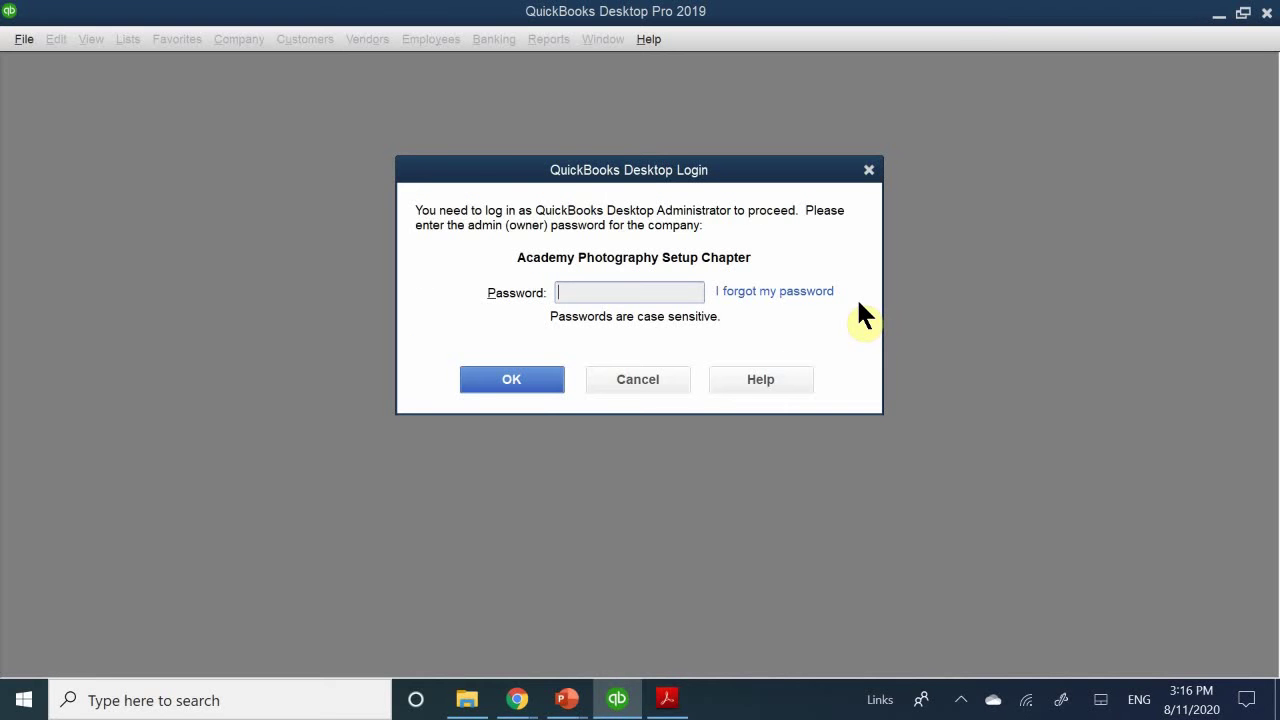
{"action": "type", "text": "*********"}
{"action": "key", "text": "BackSpace"}
{"action": "key", "text": "BackSpace"}
{"action": "key", "text": "BackSpace"}
{"action": "key", "text": "BackSpace"}
{"action": "key", "text": "BackSpace"}
{"action": "key", "text": "BackSpace"}
{"action": "key", "text": "BackSpace"}
{"action": "key", "text": "BackSpace"}
{"action": "key", "text": "BackSpace"}
{"action": "key", "text": "BackSpace"}
{"action": "type", "text": "•••••••••"}
{"action": "left_click", "coordinate": [492, 378]}
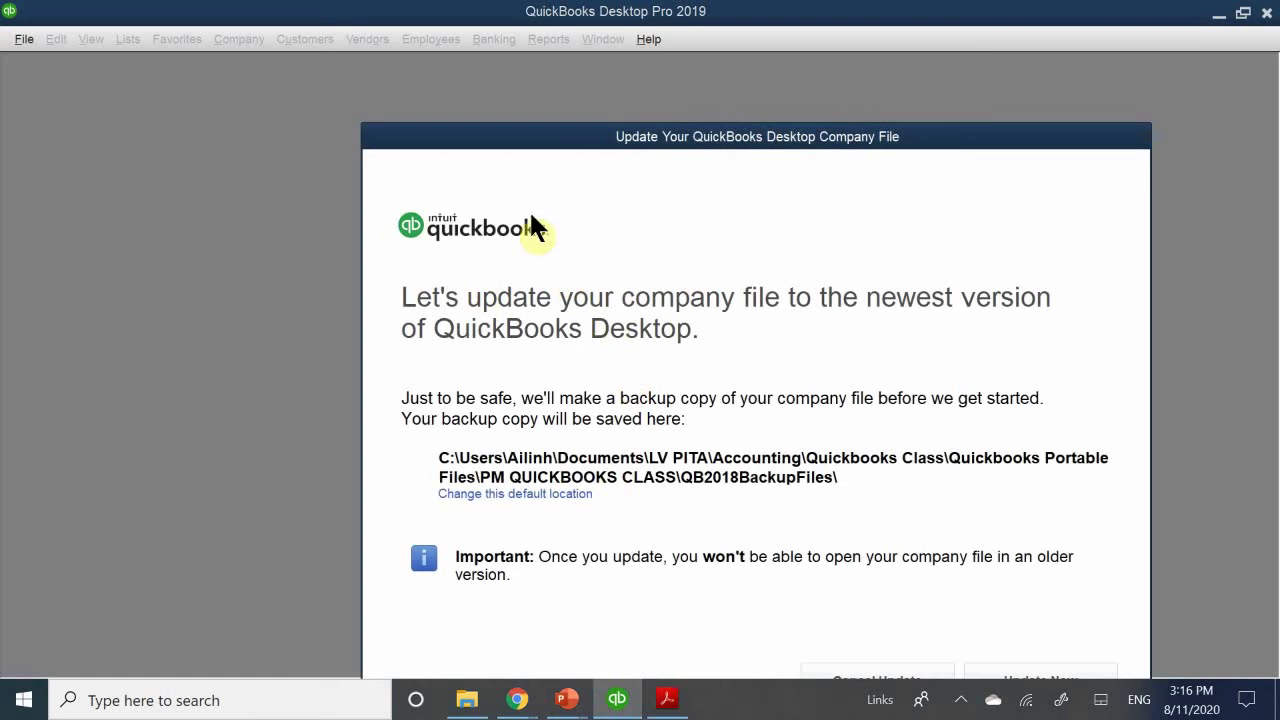
- Update the company file to the newest QuickBooks Desktop version, keeping the default backup location, and finish the update
{"action": "left_click_drag", "start_coordinate": [550, 136], "coordinate": [438, 88]}
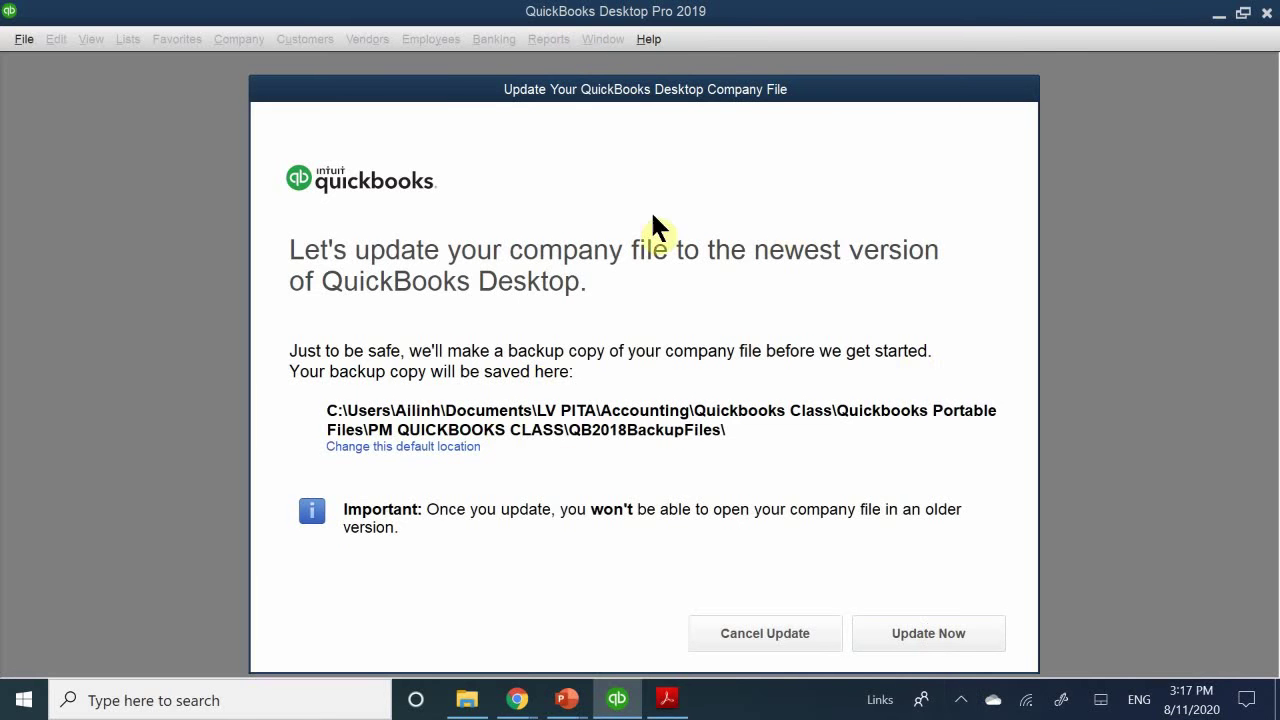
{"action": "left_click_drag", "start_coordinate": [592, 86], "coordinate": [560, 68]}
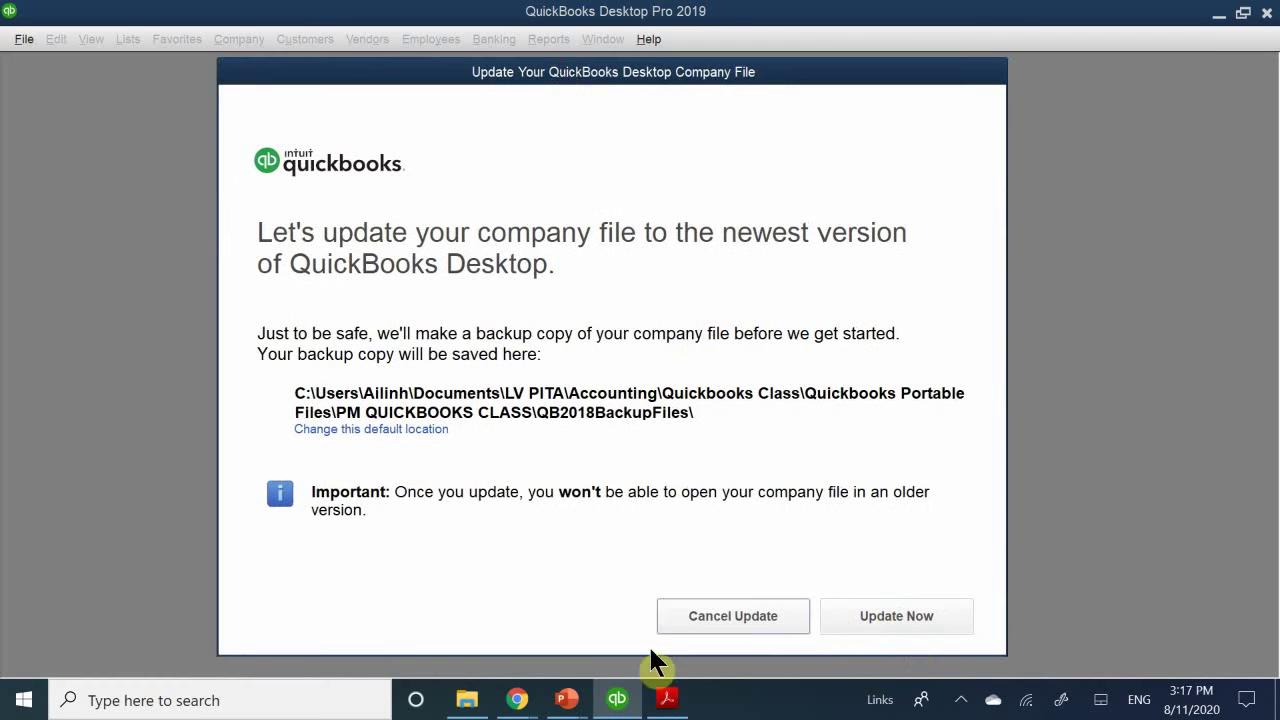
{"action": "left_click", "coordinate": [882, 622]}
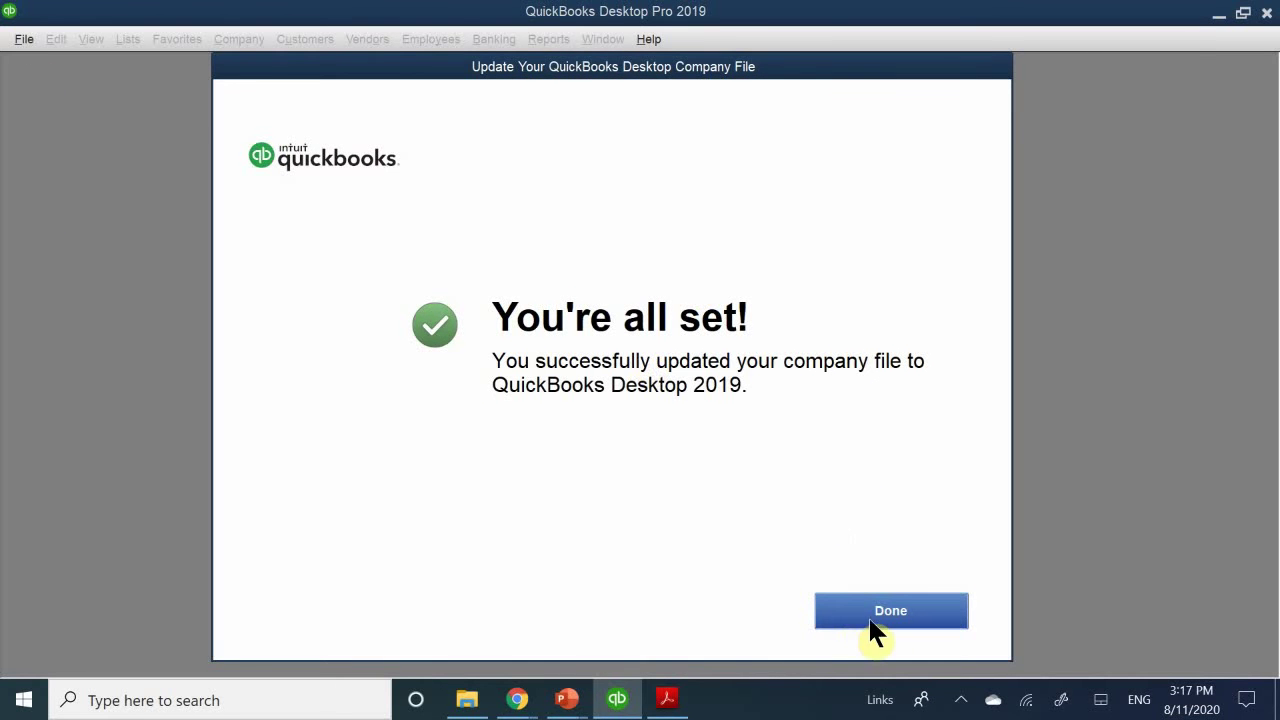
{"action": "left_click", "coordinate": [894, 620]}
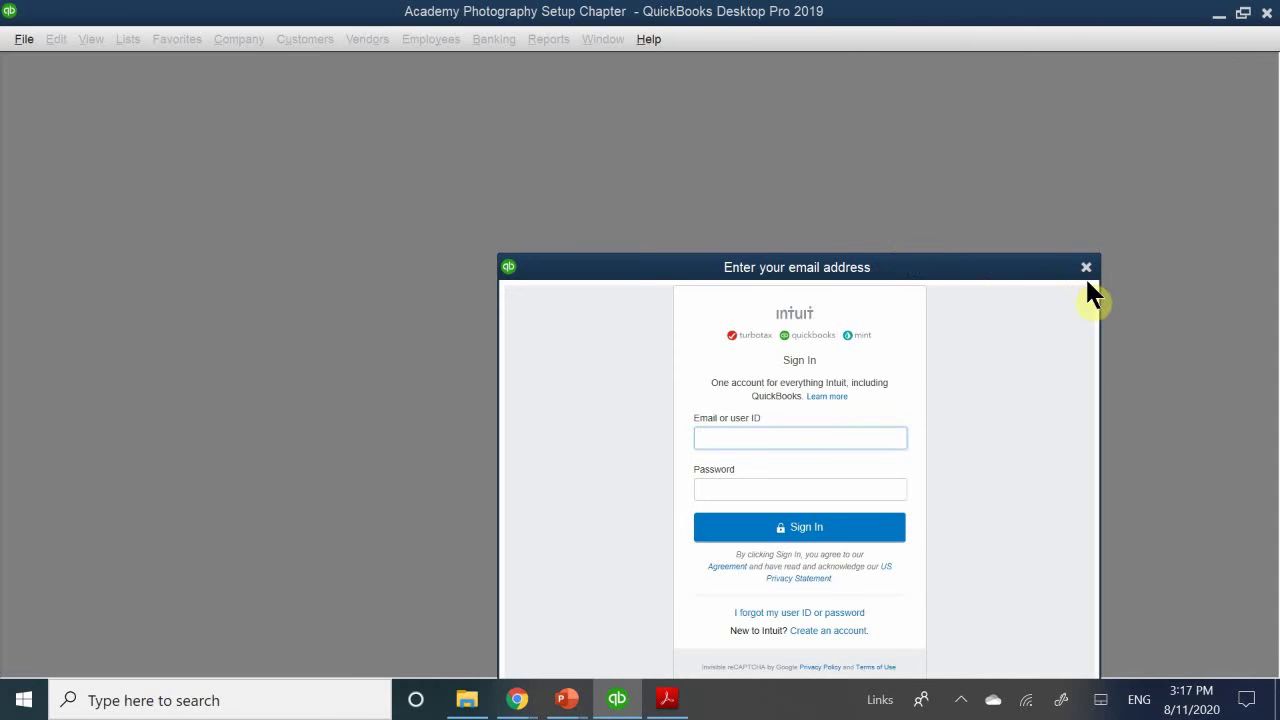
- Dismiss the Intuit sign-in, the New Feature Tour and the welcome tips, and maximize the Home window
{"action": "left_click", "coordinate": [1086, 268]}
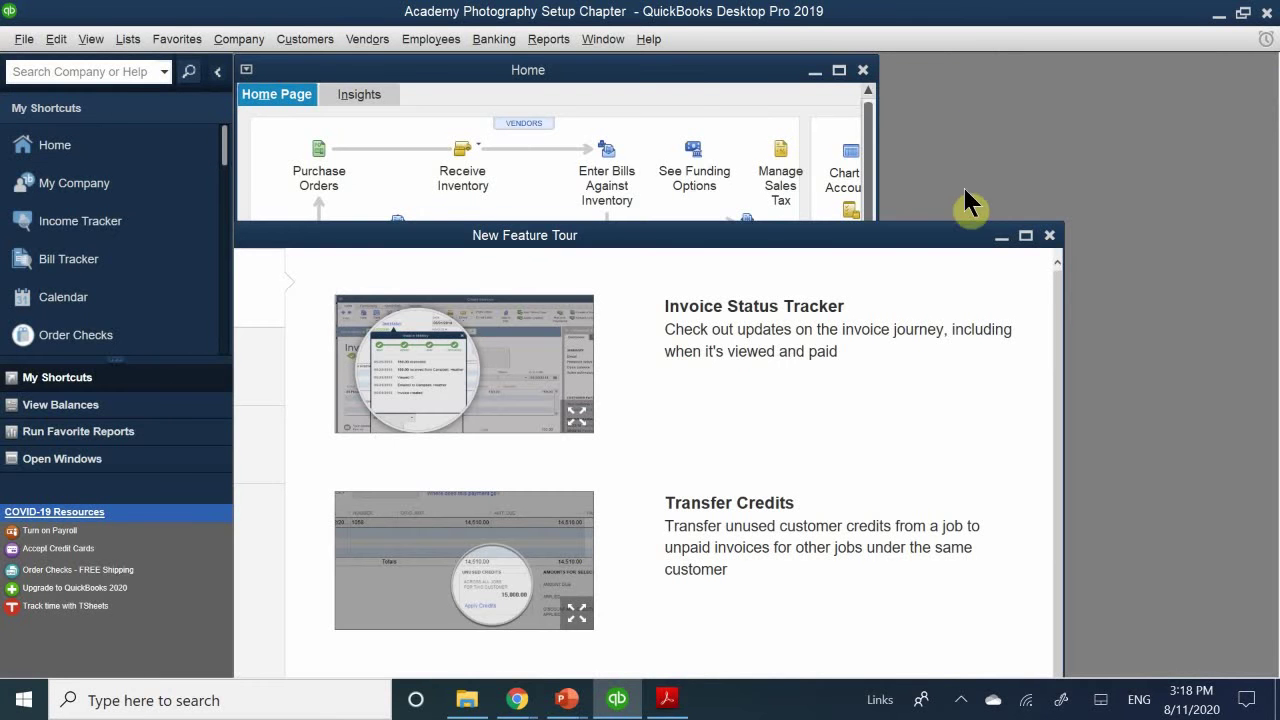
{"action": "left_click", "coordinate": [1051, 237]}
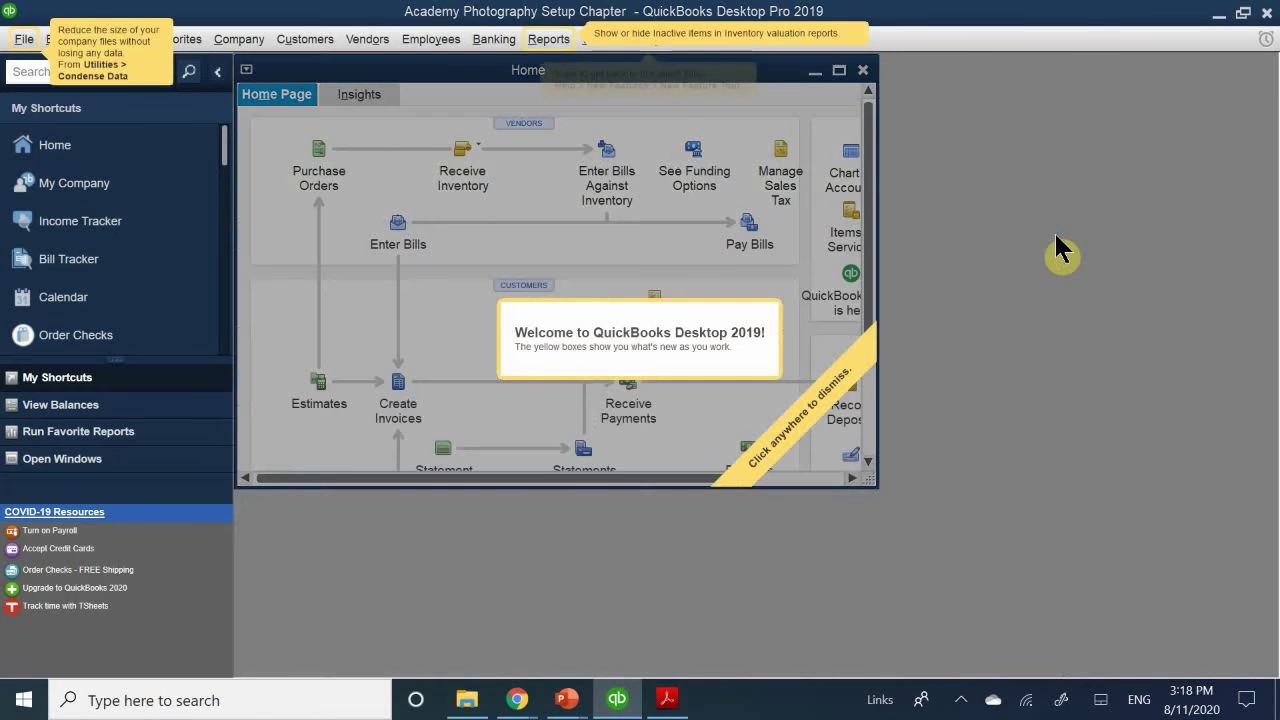
{"action": "left_click", "coordinate": [486, 84]}
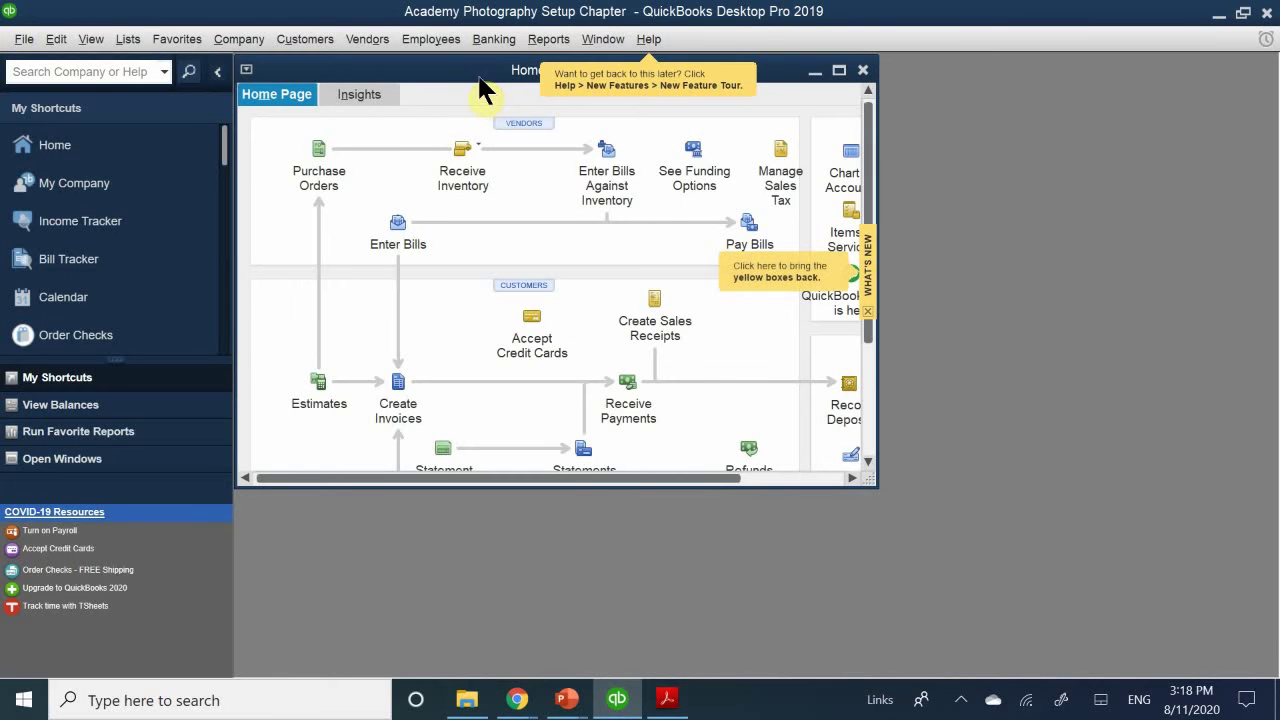
{"action": "double_click", "coordinate": [471, 72]}
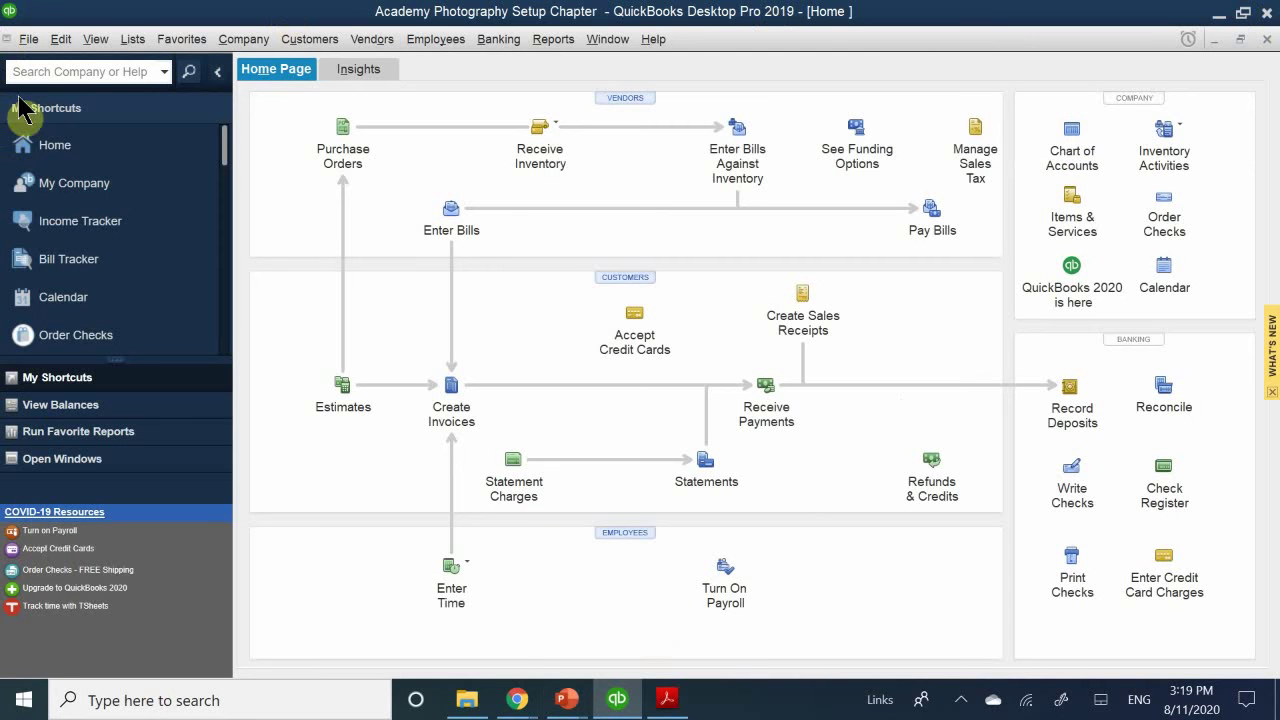
{"action": "left_click", "coordinate": [134, 40]}
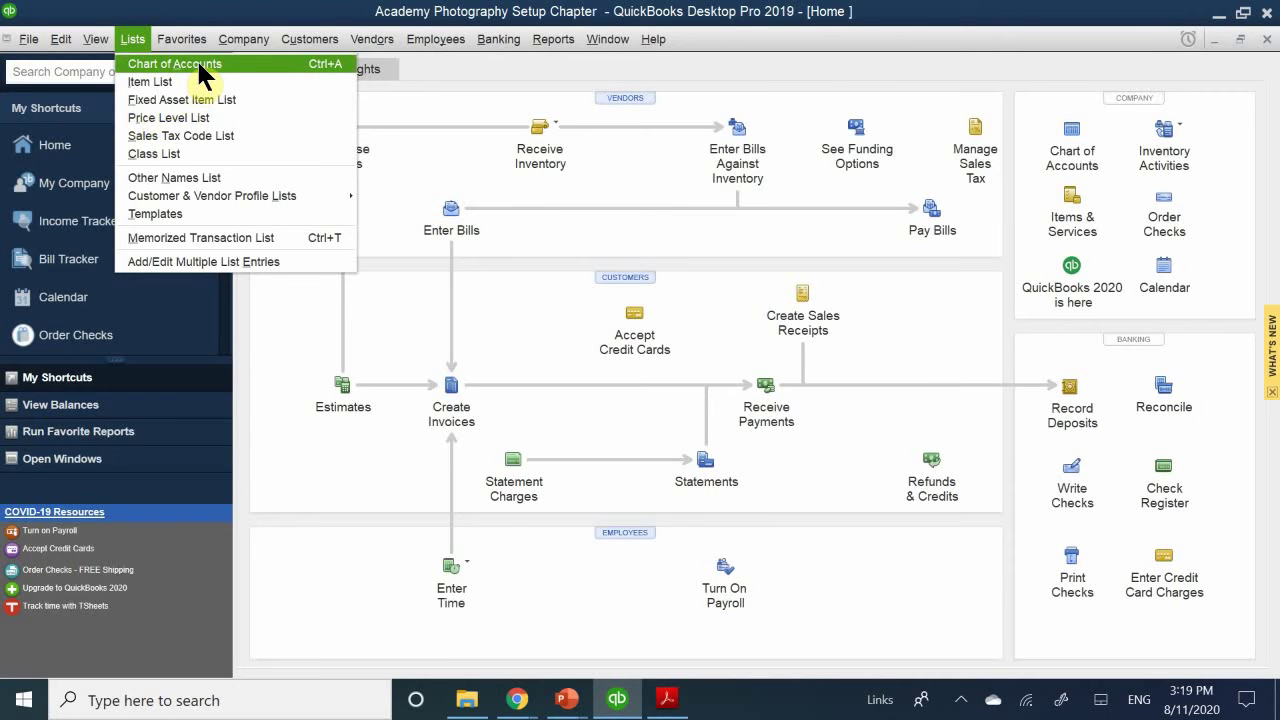
{"action": "mouse_move", "coordinate": [210, 39]}
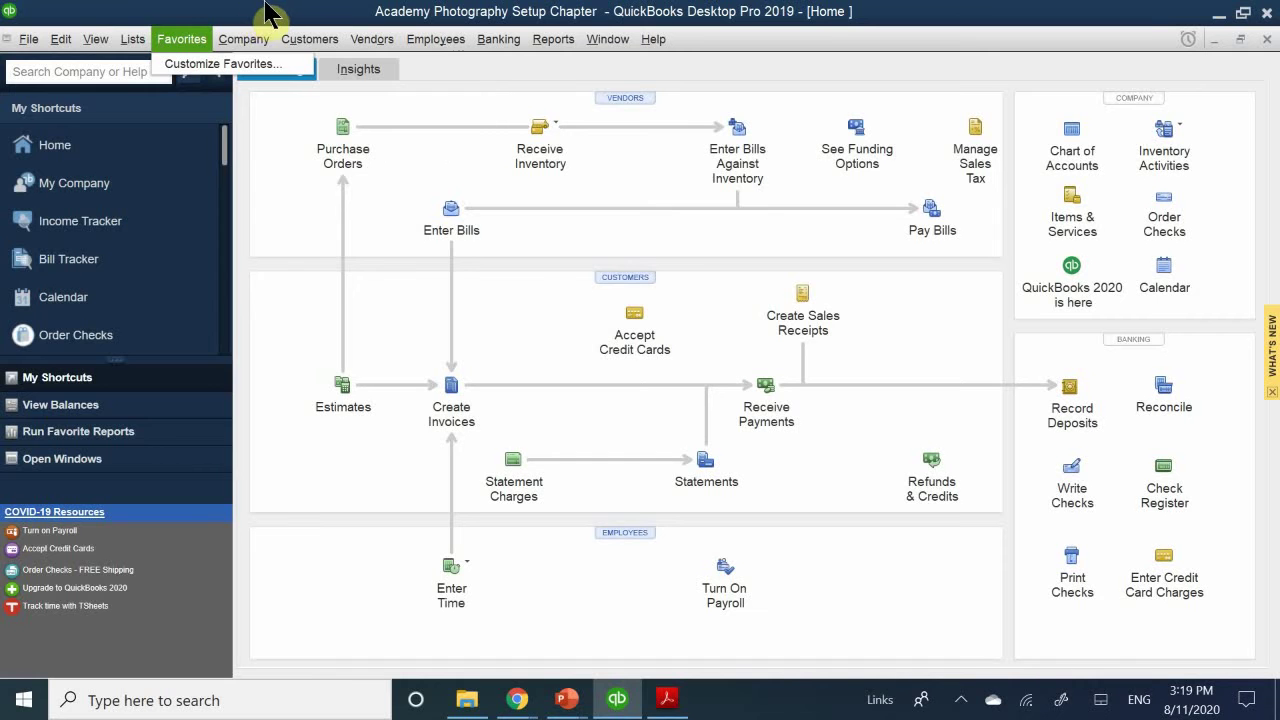
{"action": "mouse_move", "coordinate": [252, 42]}
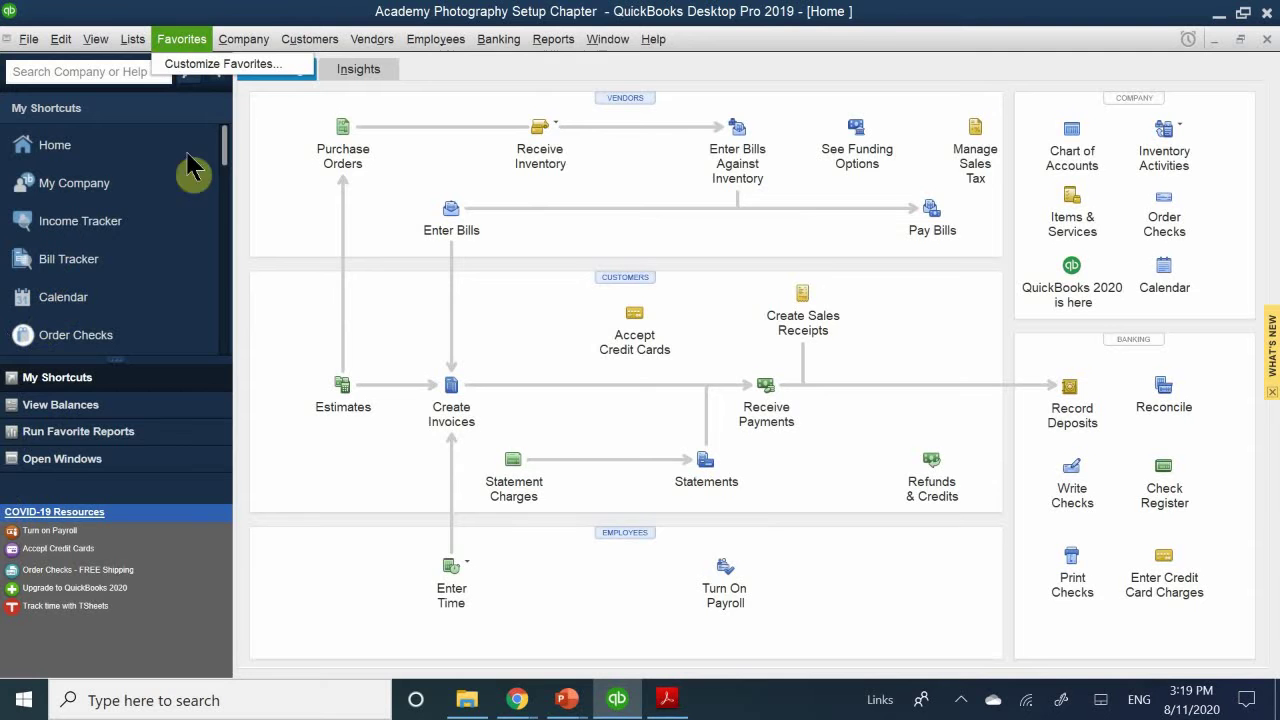
{"action": "left_click", "coordinate": [95, 39]}
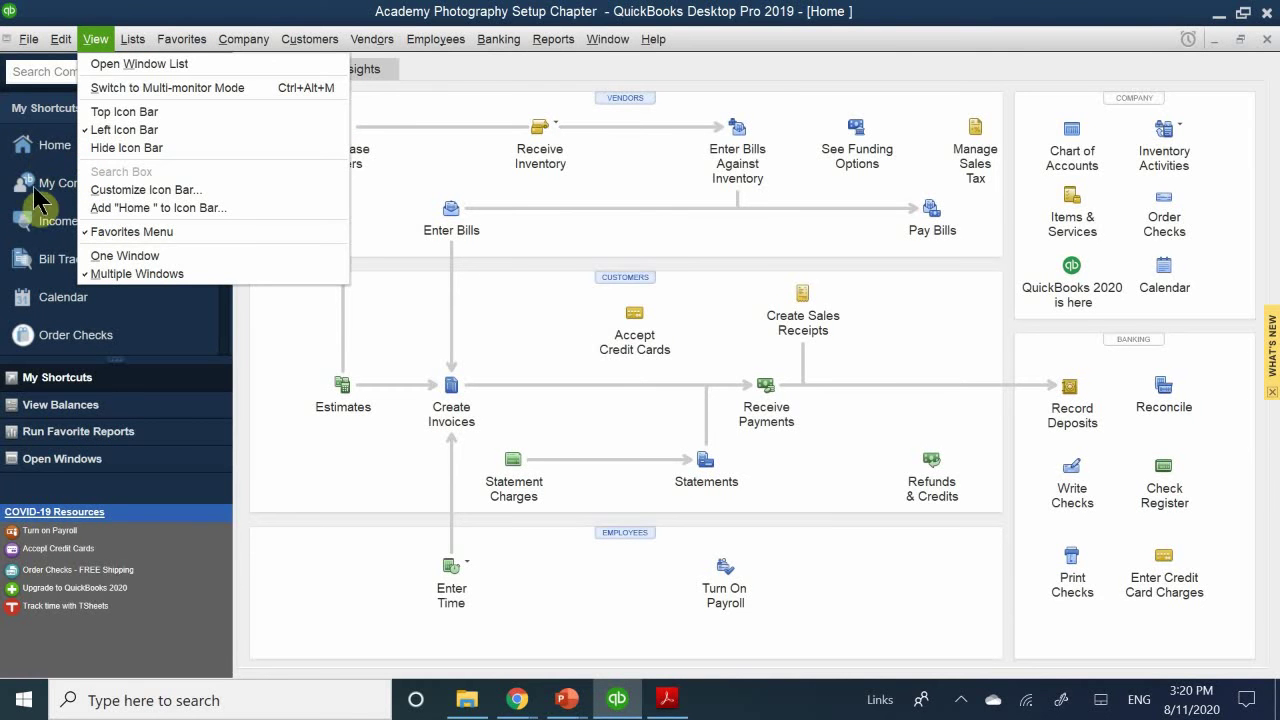
{"action": "left_click", "coordinate": [240, 12]}
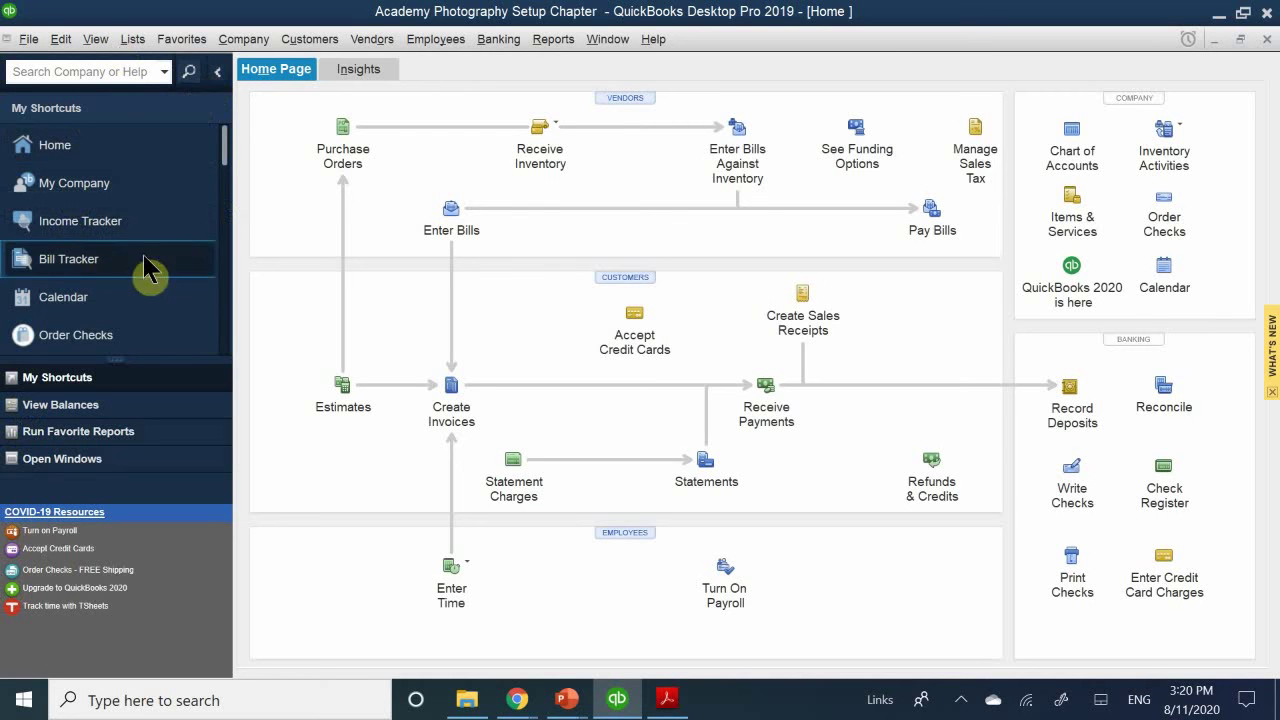
- Open the Chart of Accounts and look through its account names and types
{"action": "left_click", "coordinate": [1082, 150]}
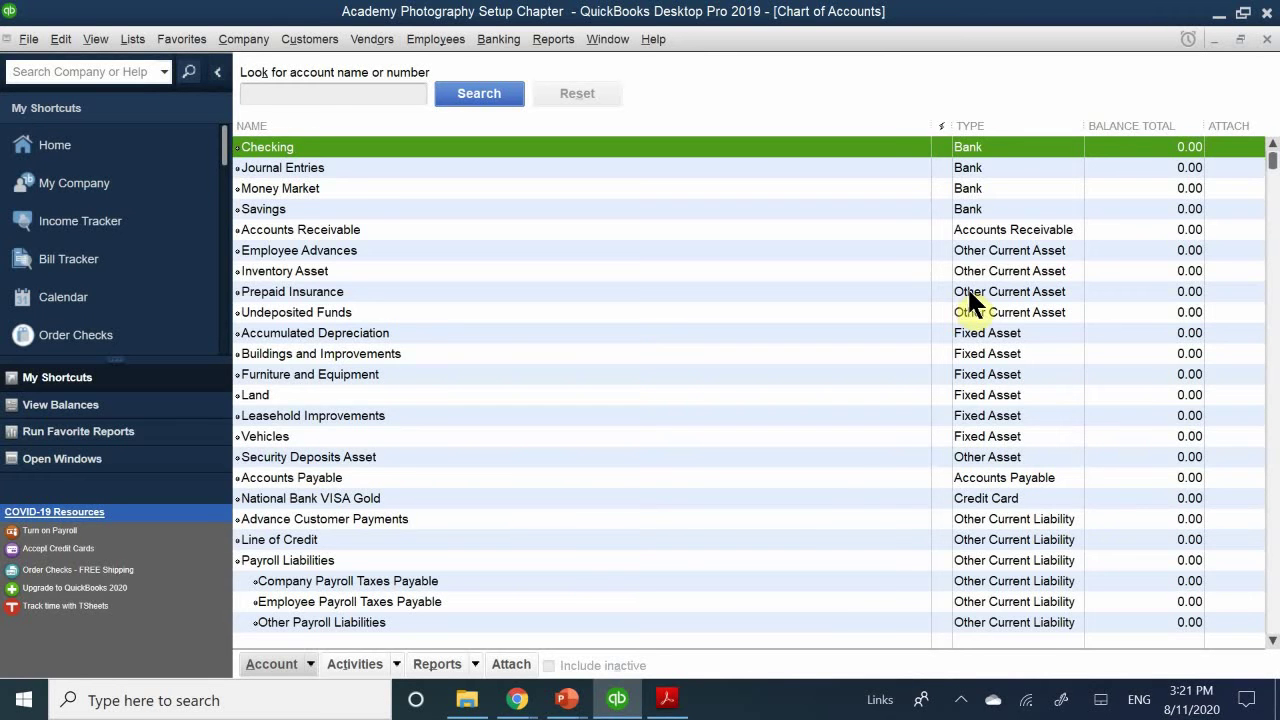
{"action": "scroll", "coordinate": [975, 300], "scroll_direction": "down", "scroll_amount": 1}
{"action": "scroll", "coordinate": [980, 305], "scroll_direction": "down", "scroll_amount": 9}
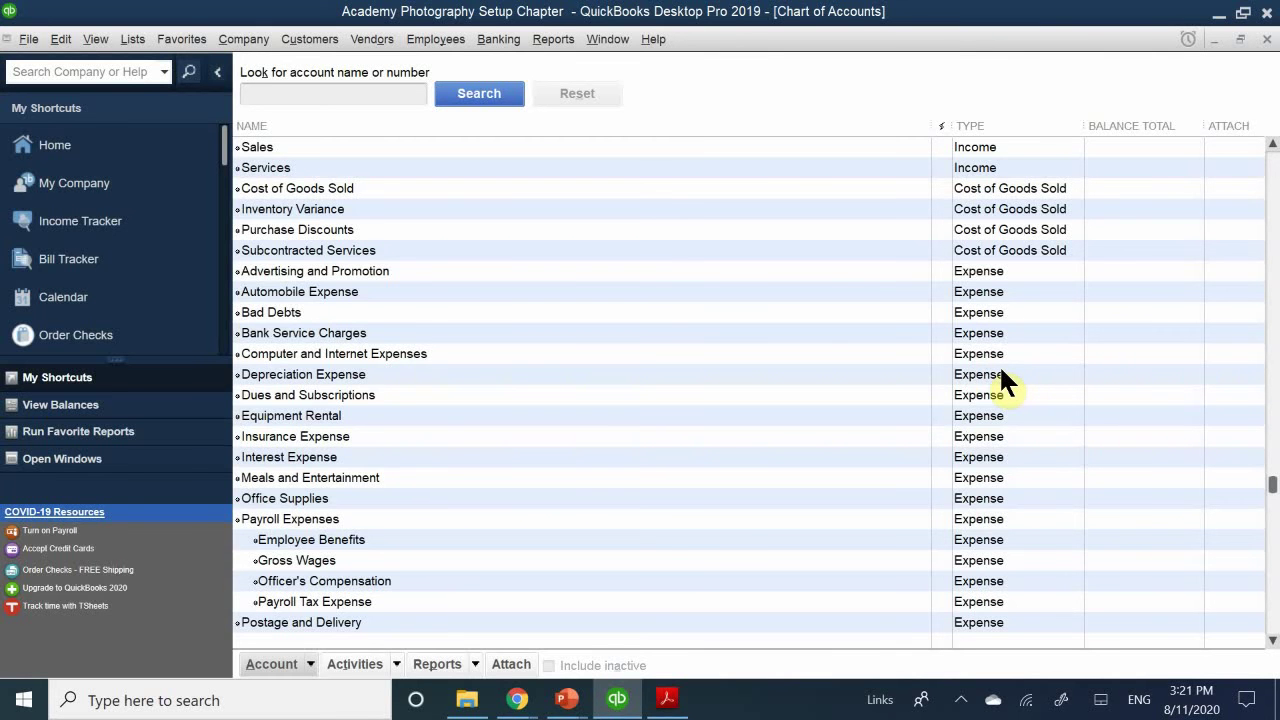
{"action": "scroll", "coordinate": [1000, 366], "scroll_direction": "up", "scroll_amount": 6}
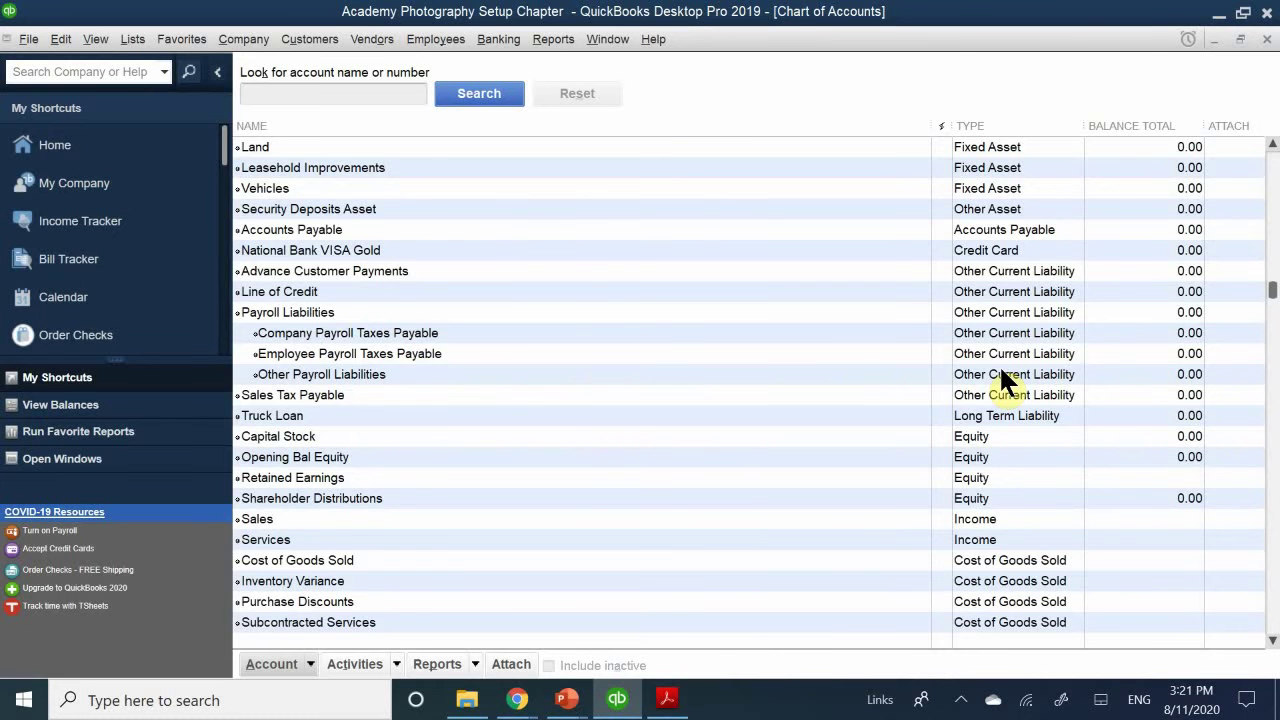
{"action": "scroll", "coordinate": [999, 364], "scroll_direction": "up", "scroll_amount": 4}
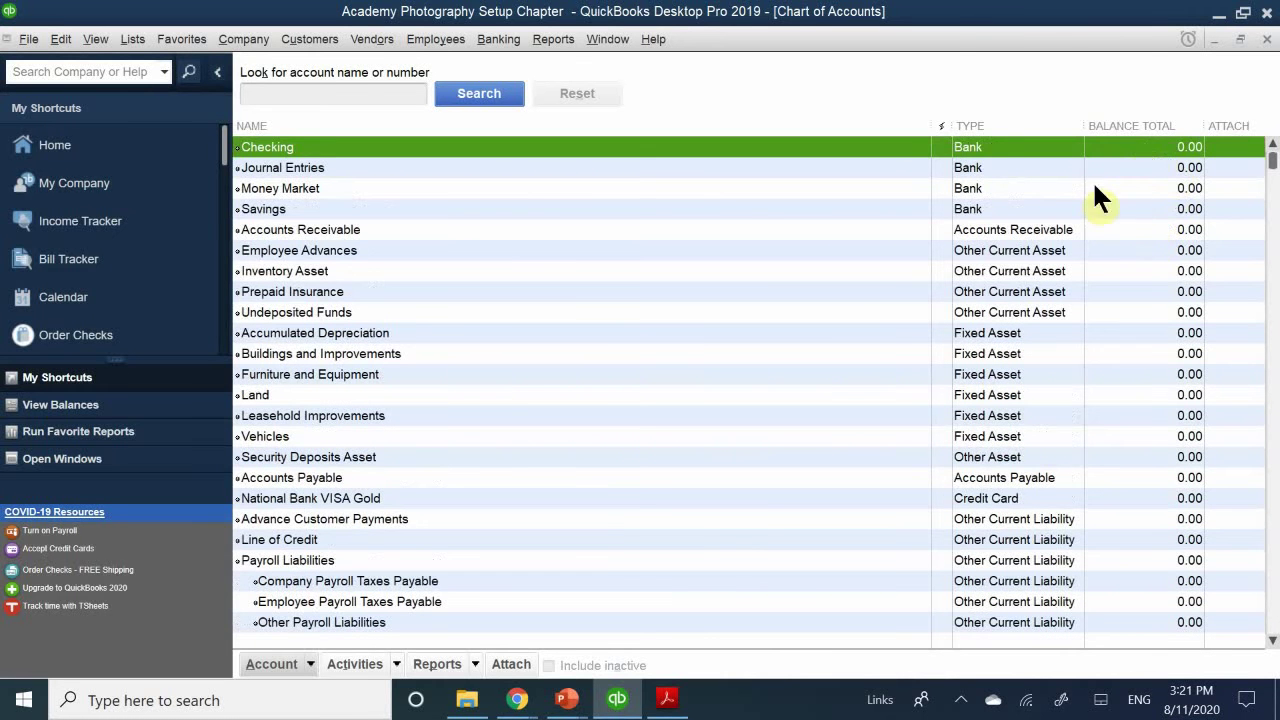
- Examine which account types carry a balance total across the asset, liability, equity, income and expense accounts
{"action": "left_click", "coordinate": [1065, 230]}
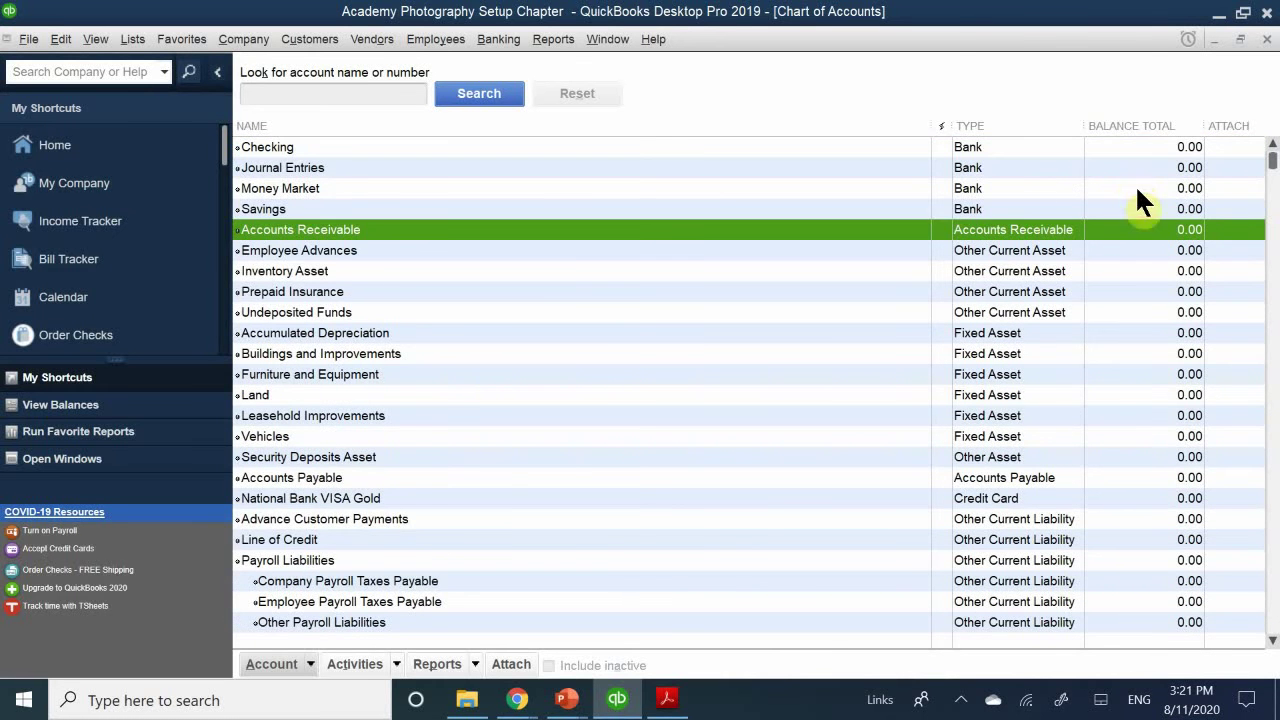
{"action": "scroll", "coordinate": [1140, 200], "scroll_direction": "down", "scroll_amount": 1}
{"action": "scroll", "coordinate": [1155, 255], "scroll_direction": "down", "scroll_amount": 2}
{"action": "scroll", "coordinate": [1154, 265], "scroll_direction": "down", "scroll_amount": 12}
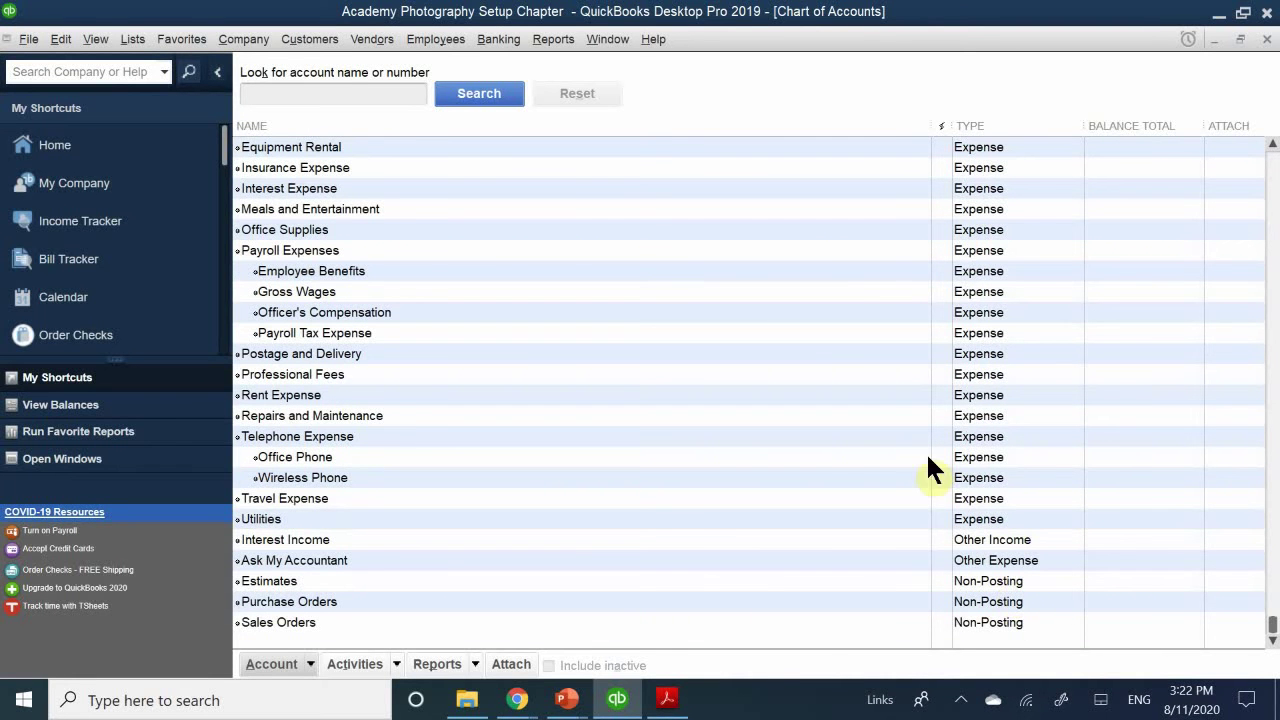
{"action": "scroll", "coordinate": [1098, 383], "scroll_direction": "up", "scroll_amount": 10}
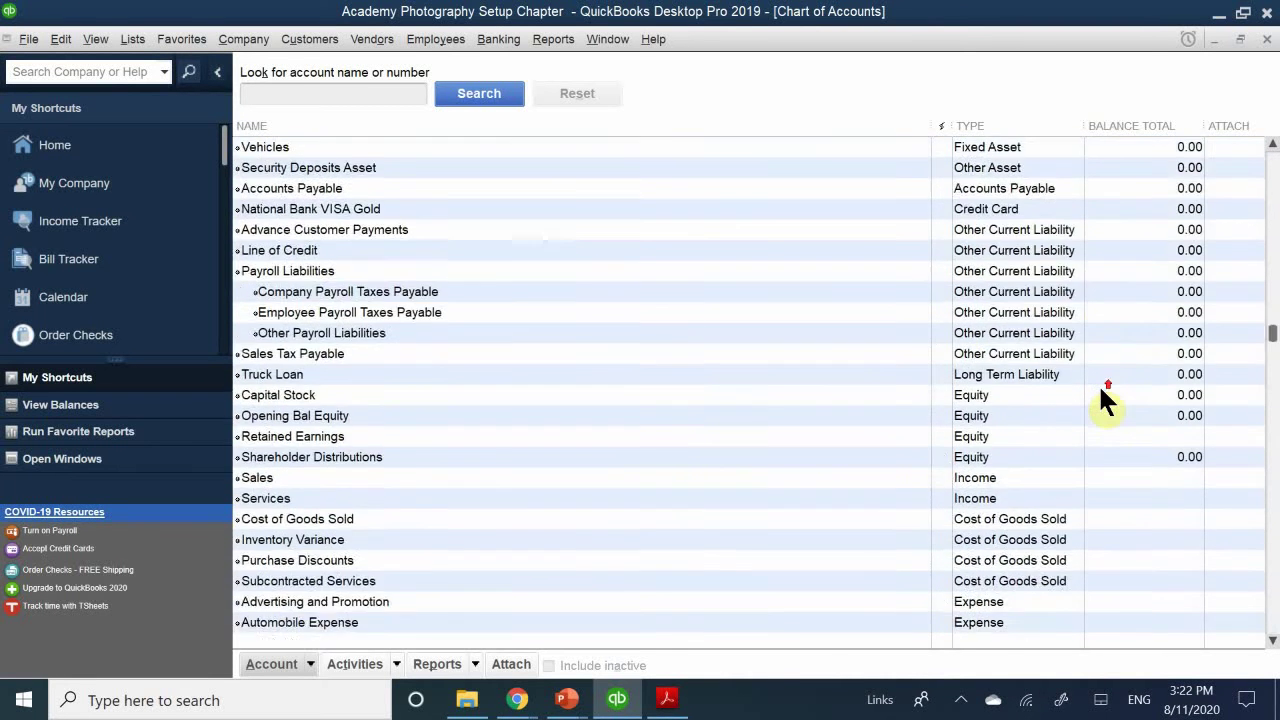
{"action": "scroll", "coordinate": [1099, 390], "scroll_direction": "up", "scroll_amount": 5}
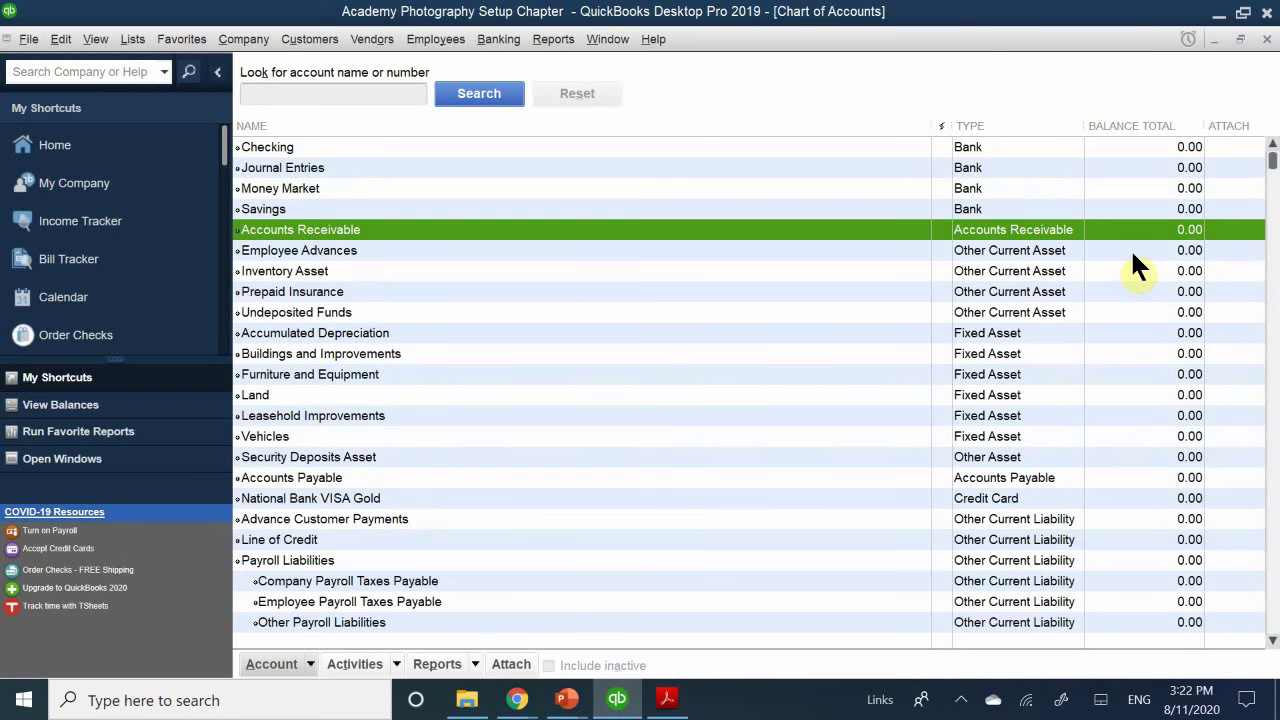
{"action": "left_click", "coordinate": [1120, 208]}
{"action": "scroll", "coordinate": [1130, 262], "scroll_direction": "down", "scroll_amount": 2}
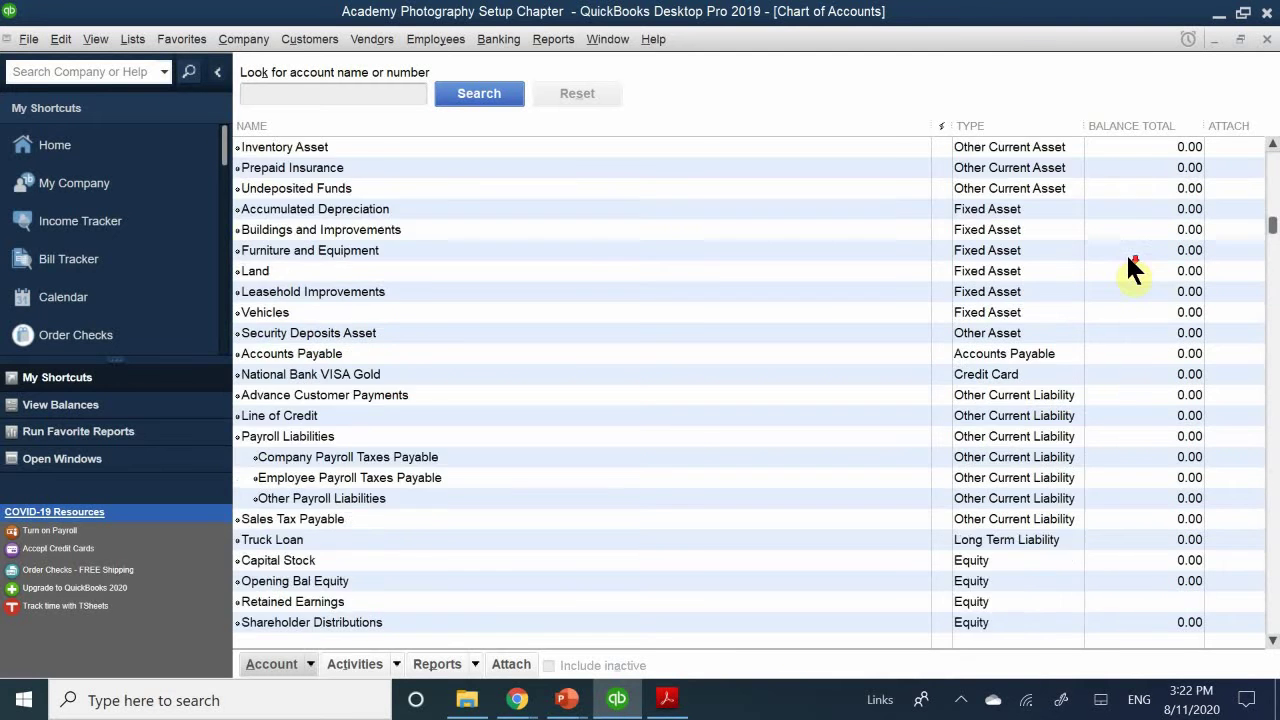
{"action": "scroll", "coordinate": [1128, 258], "scroll_direction": "down", "scroll_amount": 6}
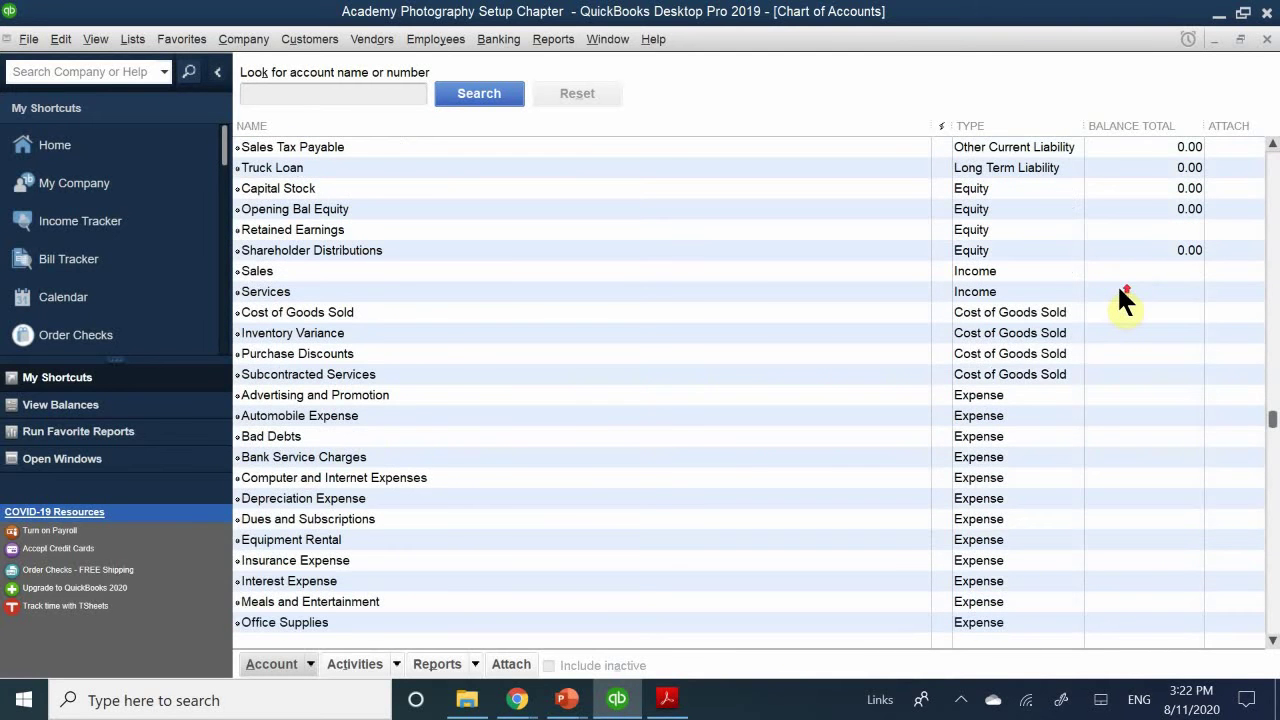
{"action": "scroll", "coordinate": [1117, 283], "scroll_direction": "up", "scroll_amount": 8}
{"action": "scroll", "coordinate": [1086, 318], "scroll_direction": "down", "scroll_amount": 3}
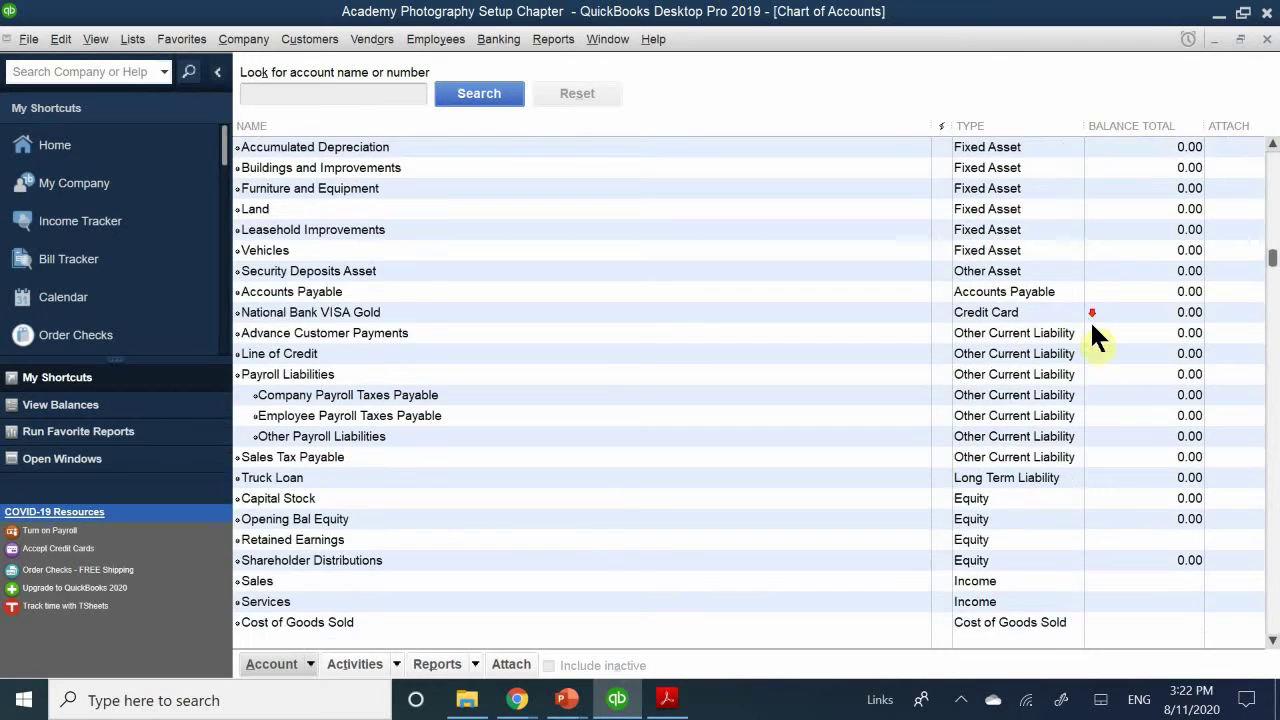
{"action": "scroll", "coordinate": [1137, 420], "scroll_direction": "down", "scroll_amount": 2}
{"action": "left_click", "coordinate": [1141, 333]}
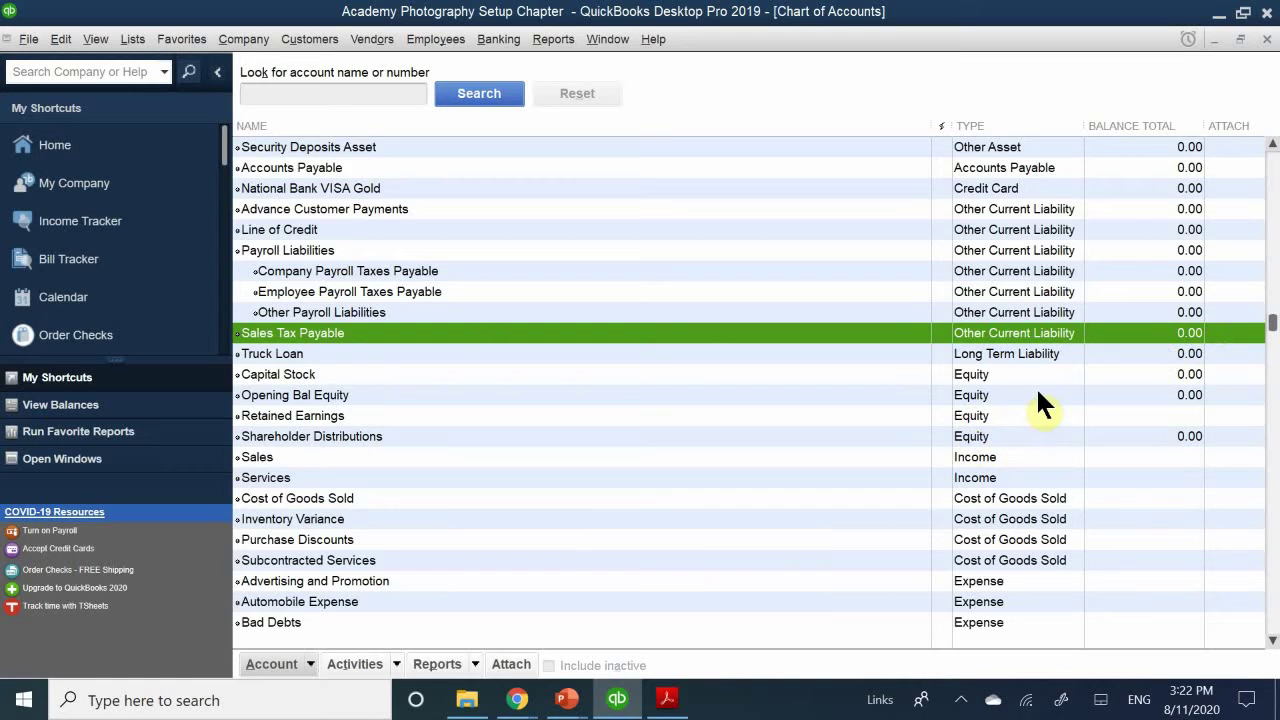
{"action": "scroll", "coordinate": [1030, 400], "scroll_direction": "down", "scroll_amount": 4}
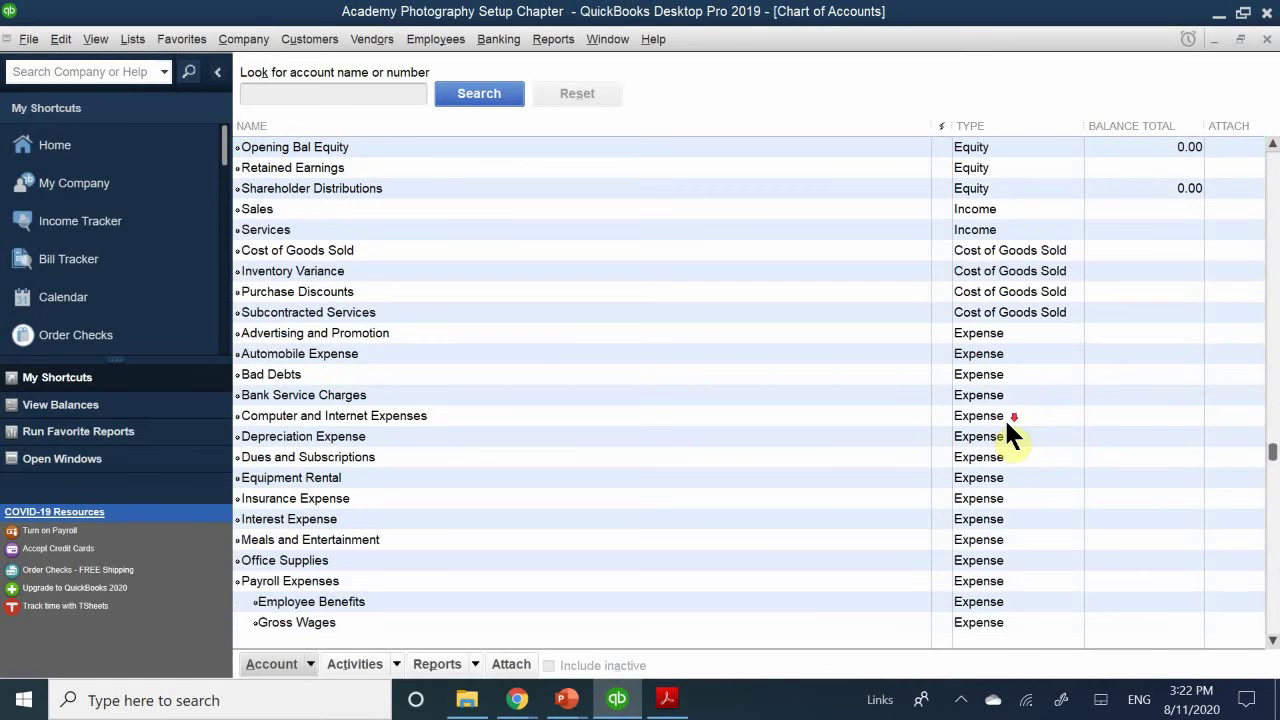
{"action": "scroll", "coordinate": [1007, 425], "scroll_direction": "down", "scroll_amount": 5}
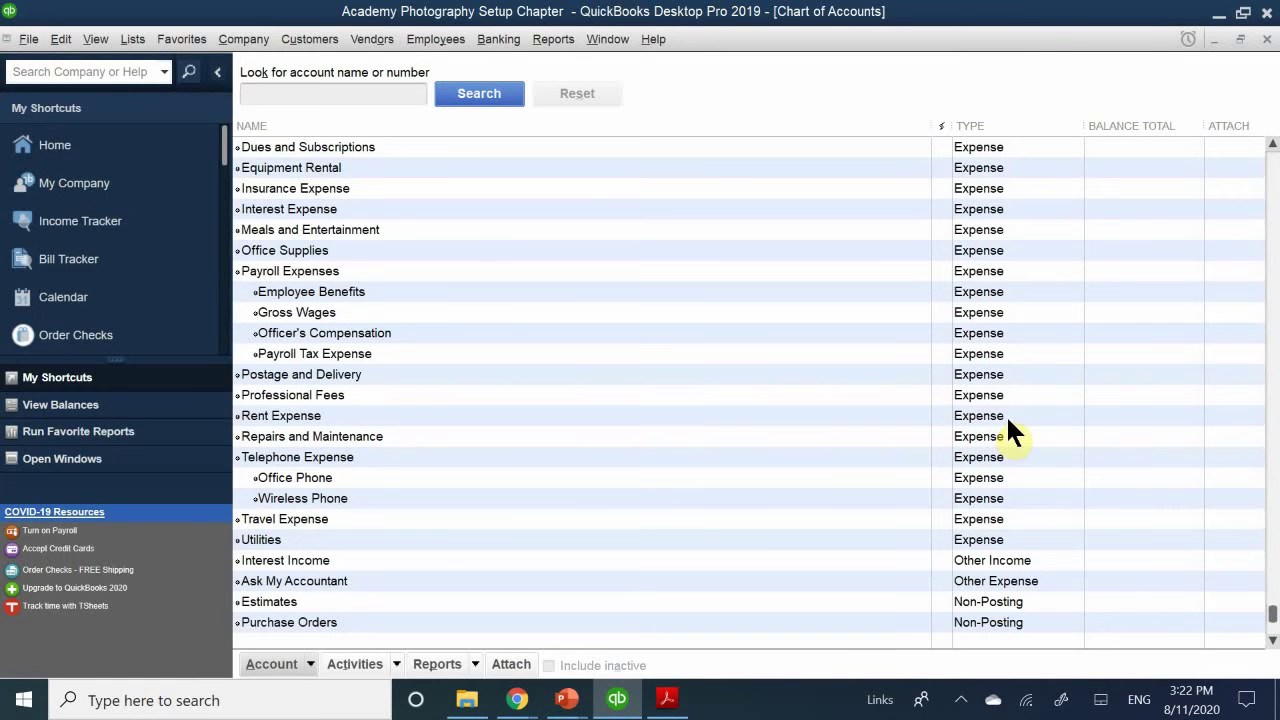
{"action": "scroll", "coordinate": [1006, 416], "scroll_direction": "up", "scroll_amount": 3}
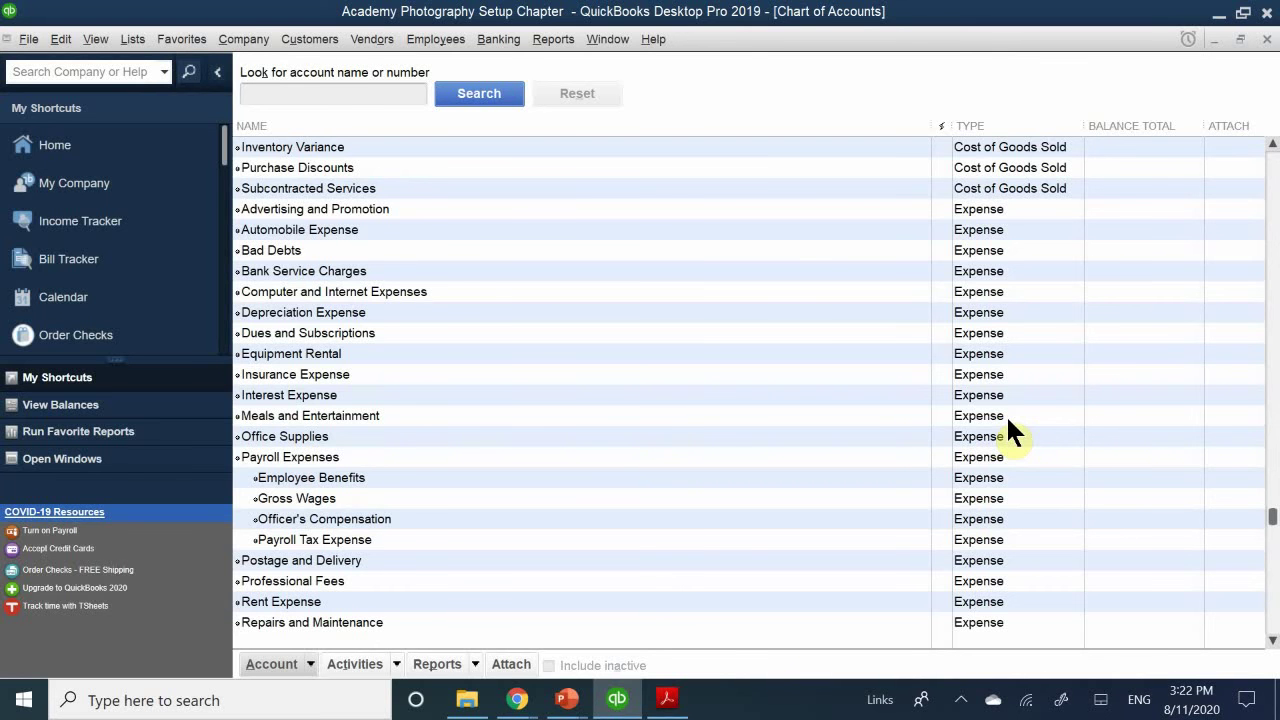
{"action": "scroll", "coordinate": [1006, 414], "scroll_direction": "up", "scroll_amount": 15}
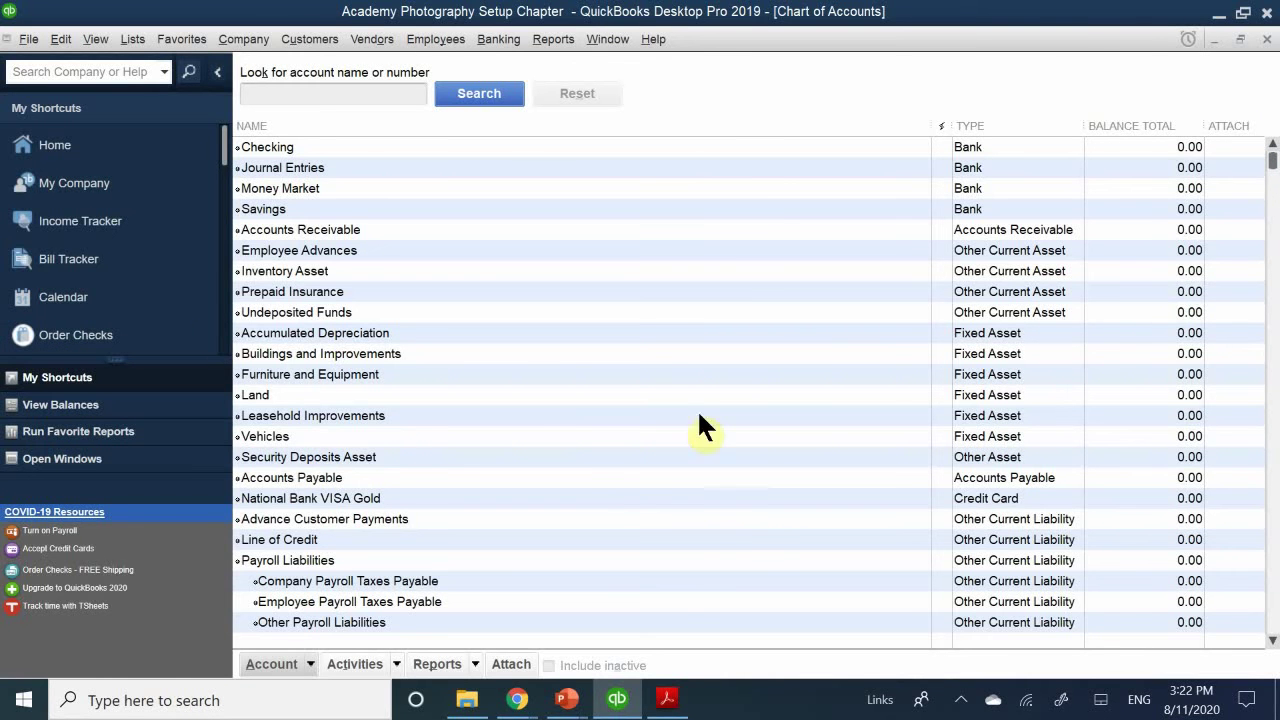
- Turn on Use account numbers in the Accounting company preferences and save the preferences
{"action": "left_click", "coordinate": [61, 39]}
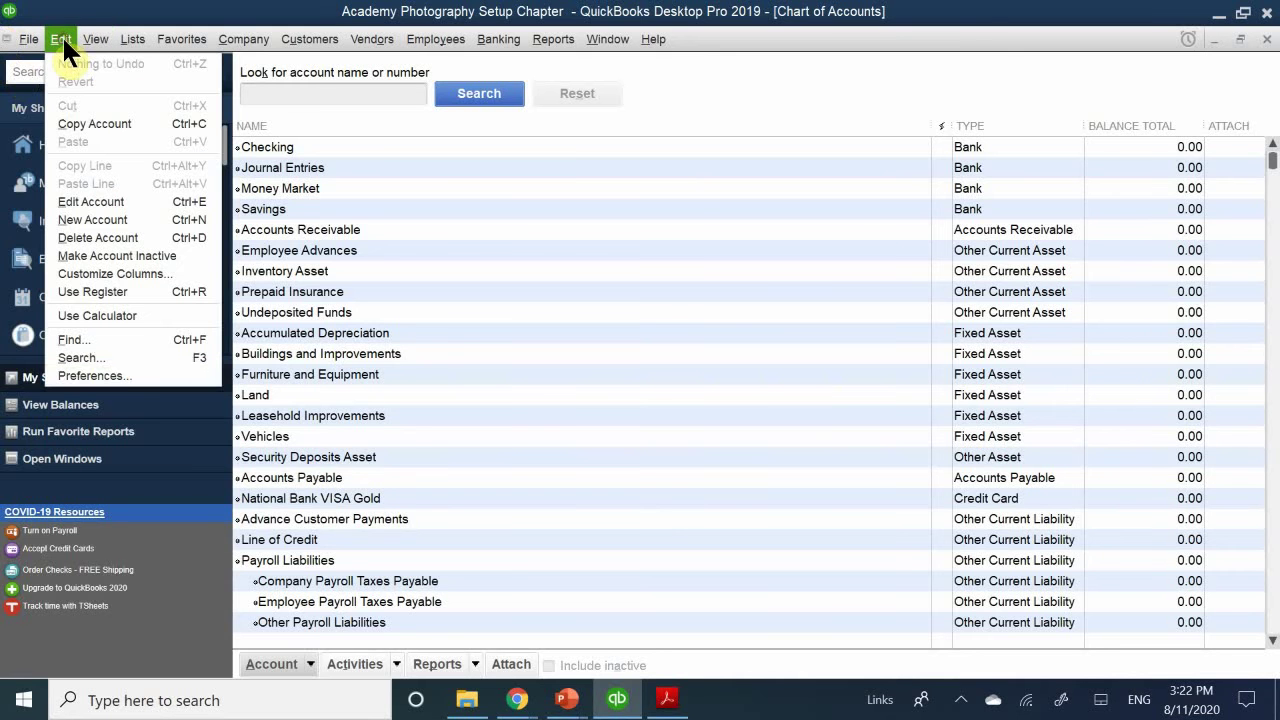
{"action": "left_click", "coordinate": [141, 378]}
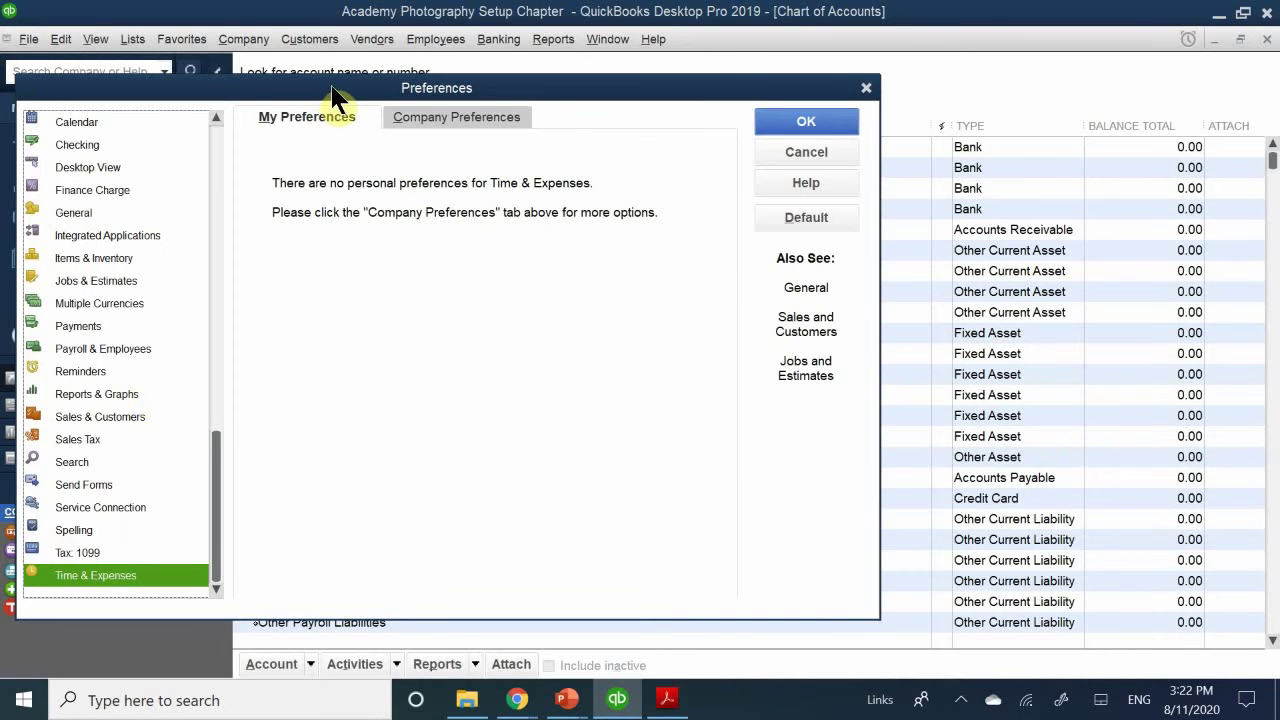
{"action": "left_click_drag", "start_coordinate": [324, 100], "coordinate": [591, 121]}
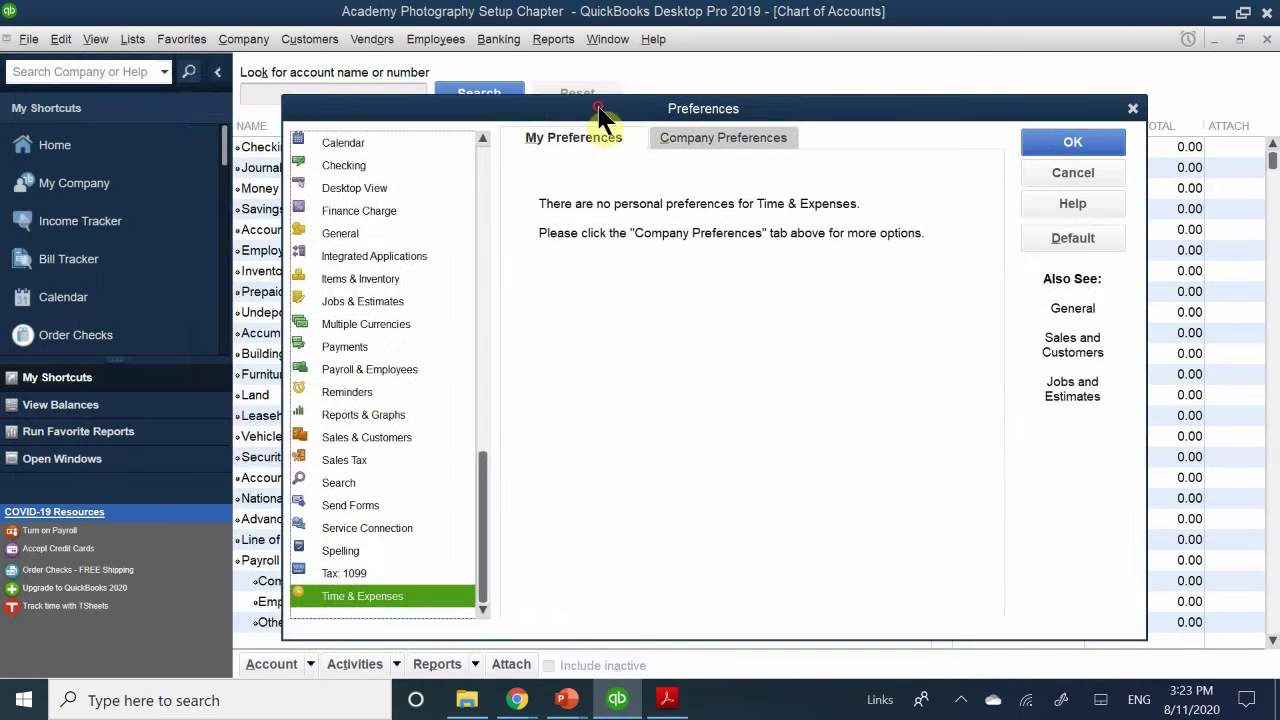
{"action": "left_click", "coordinate": [352, 143]}
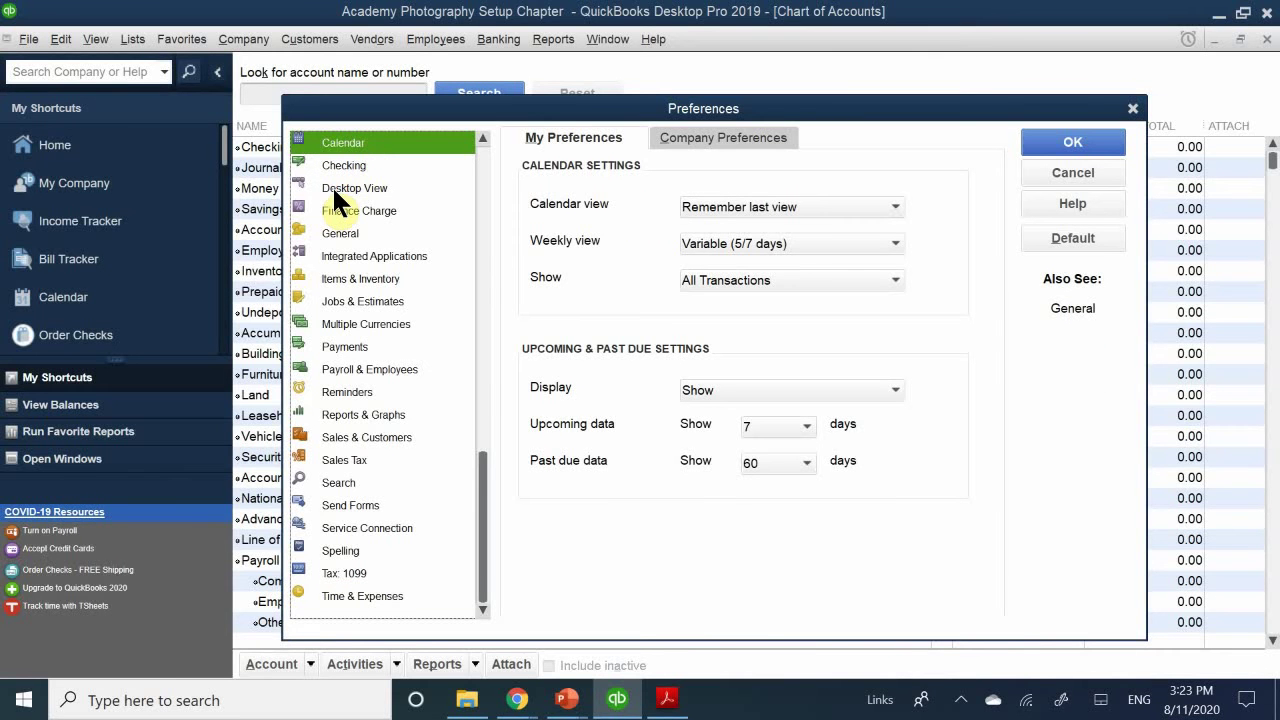
{"action": "scroll", "coordinate": [372, 159], "scroll_direction": "up", "scroll_amount": 1}
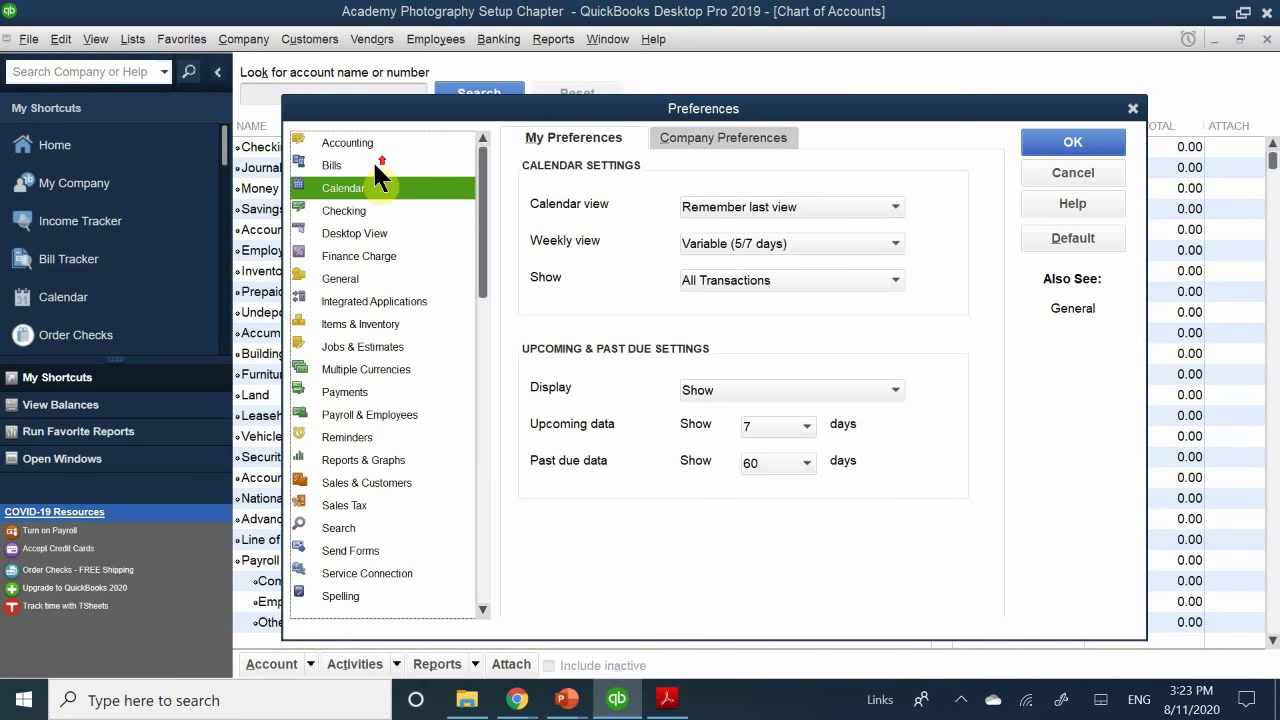
{"action": "left_click", "coordinate": [357, 143]}
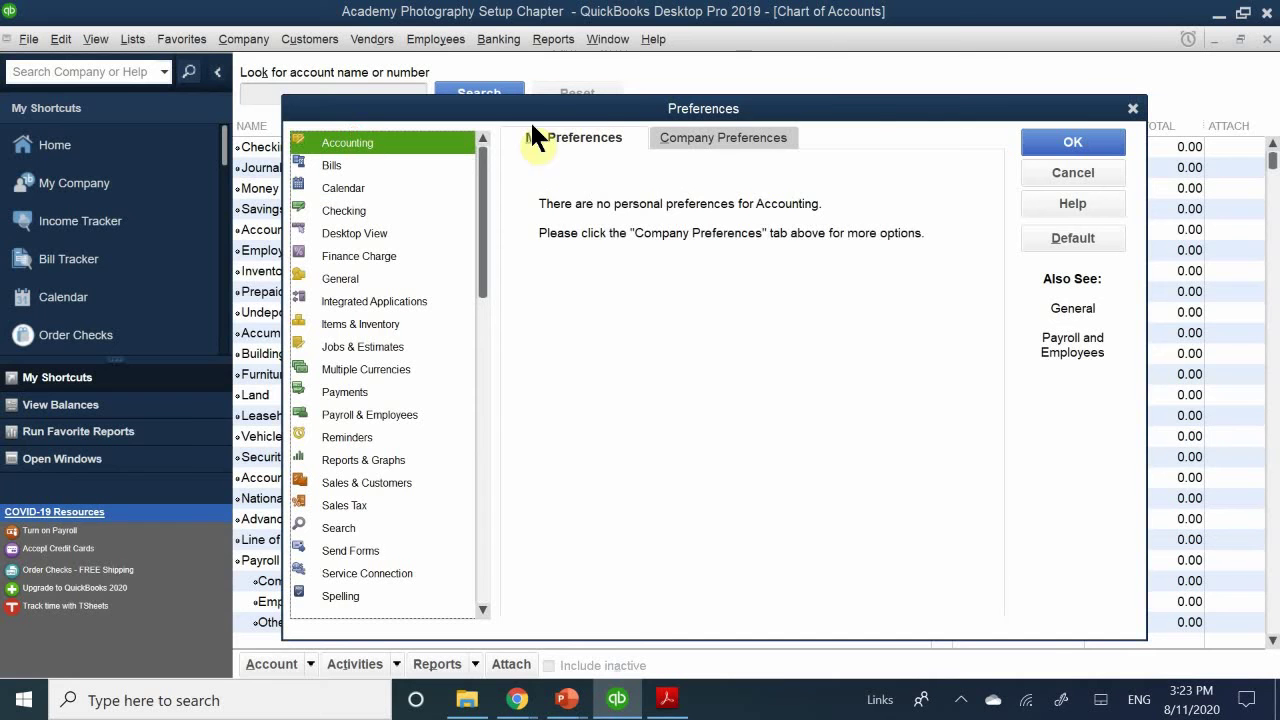
{"action": "left_click", "coordinate": [768, 139]}
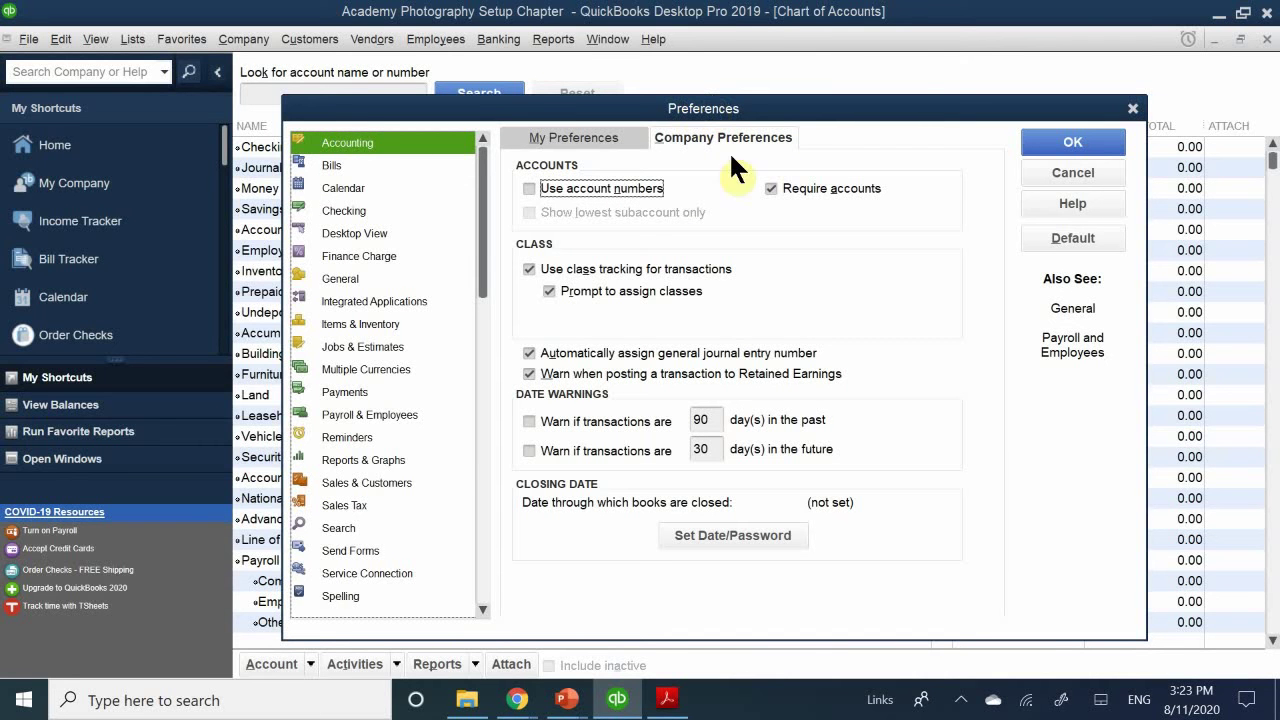
{"action": "left_click", "coordinate": [573, 199]}
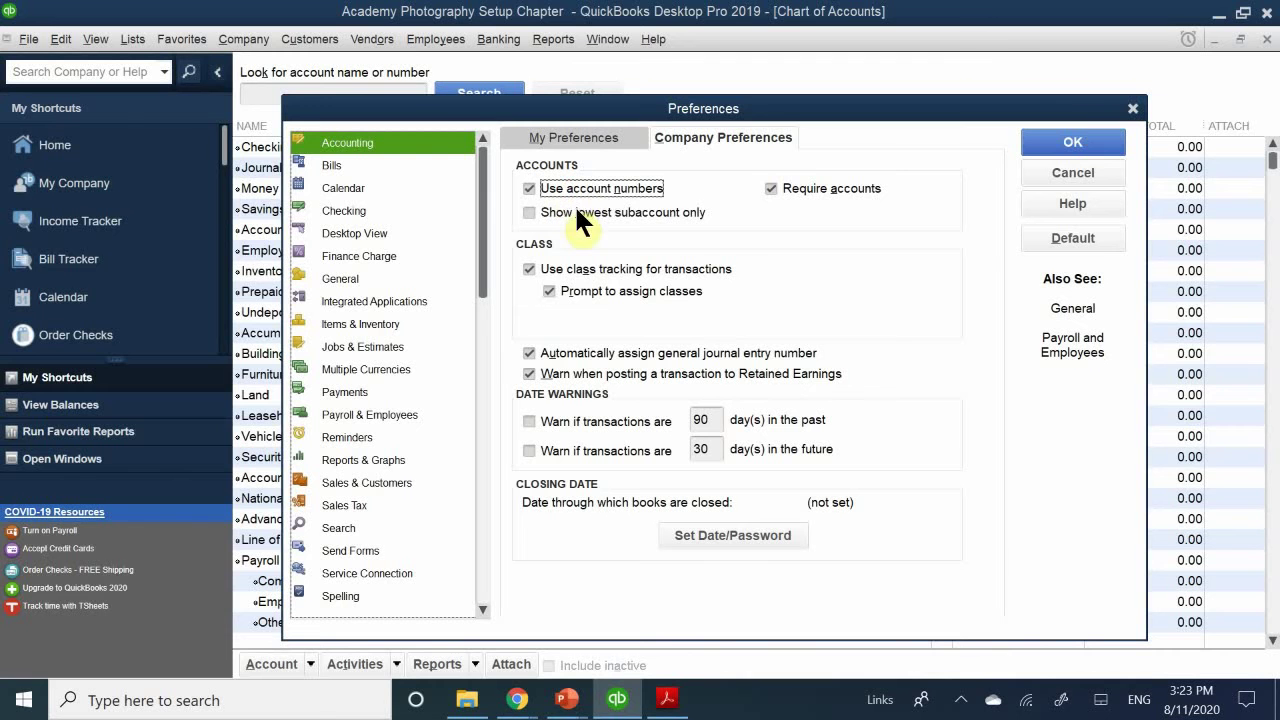
{"action": "left_click", "coordinate": [1063, 142]}
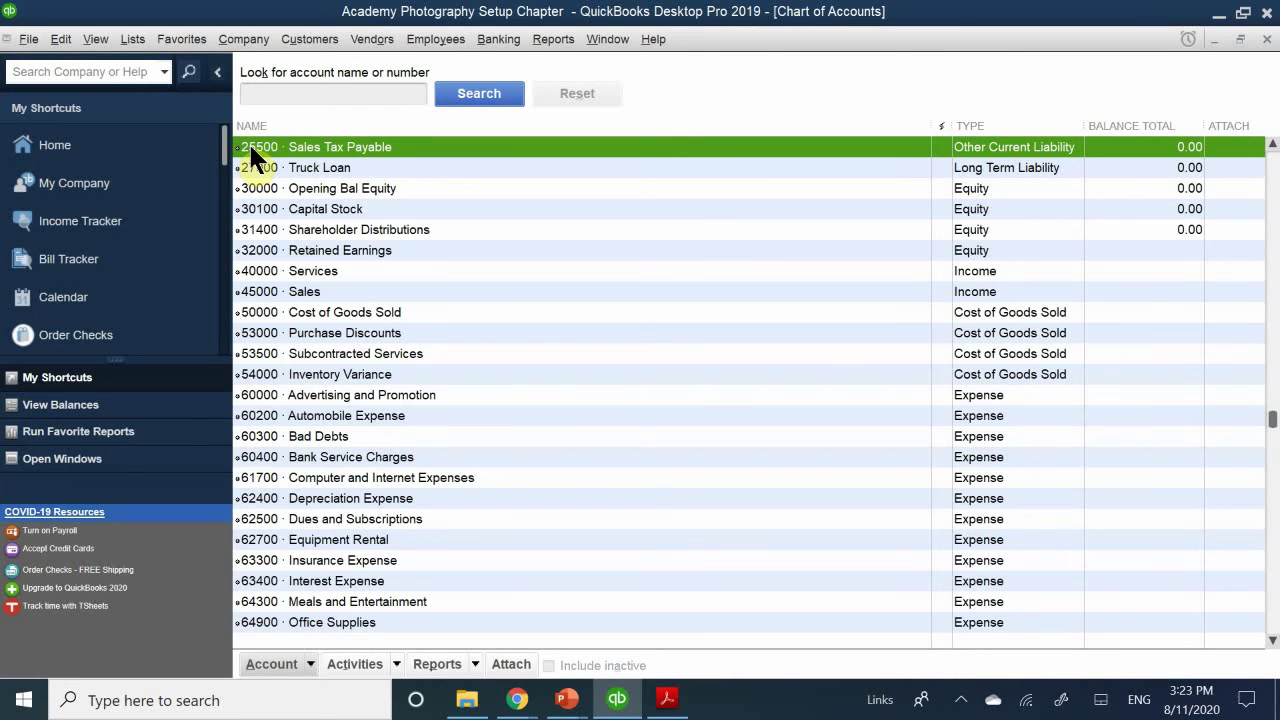
- Look over the account numbers in the chart of accounts, from Sales Tax Payable back up to the bank accounts
{"action": "double_click", "coordinate": [325, 147]}
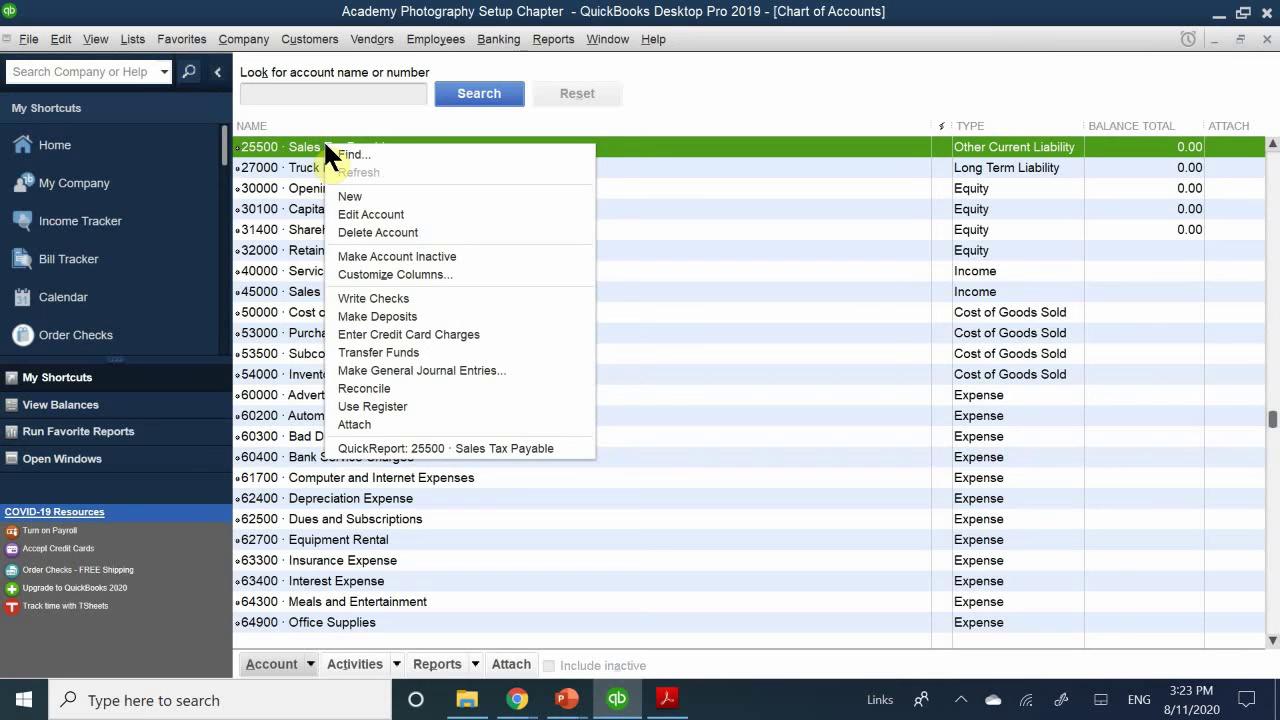
{"action": "left_click", "coordinate": [300, 141]}
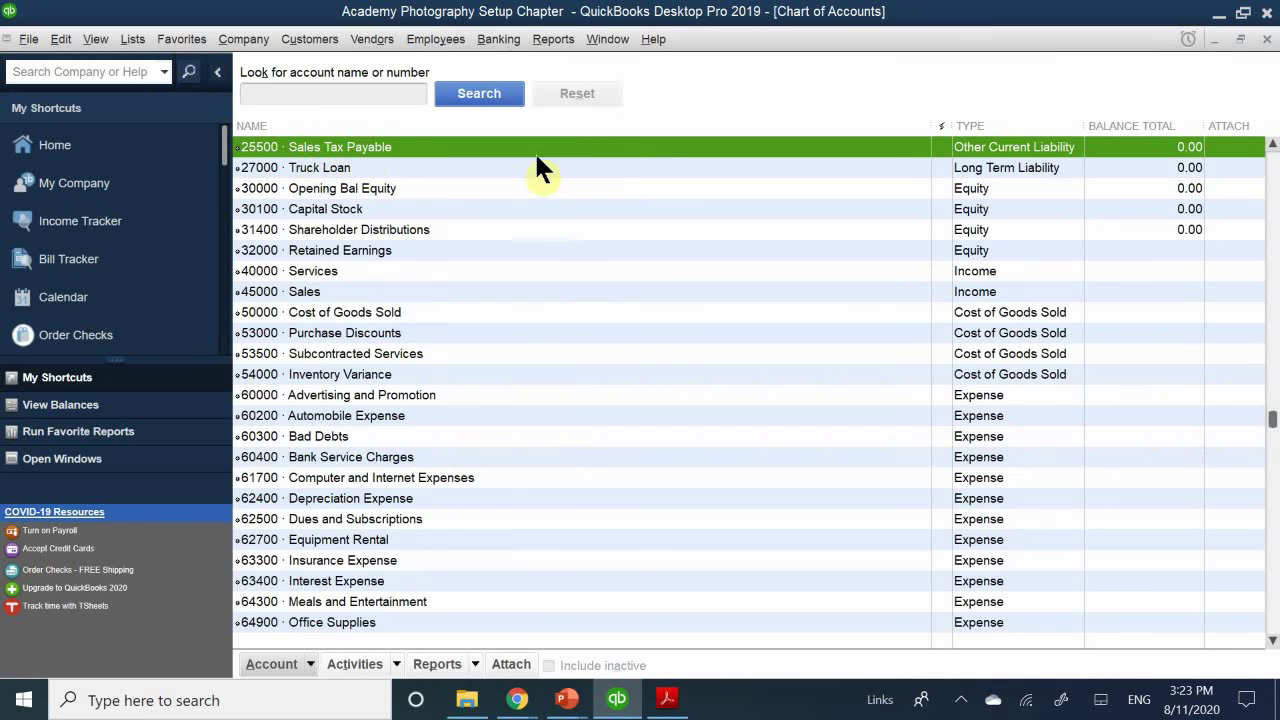
{"action": "scroll", "coordinate": [534, 190], "scroll_direction": "up", "scroll_amount": 8}
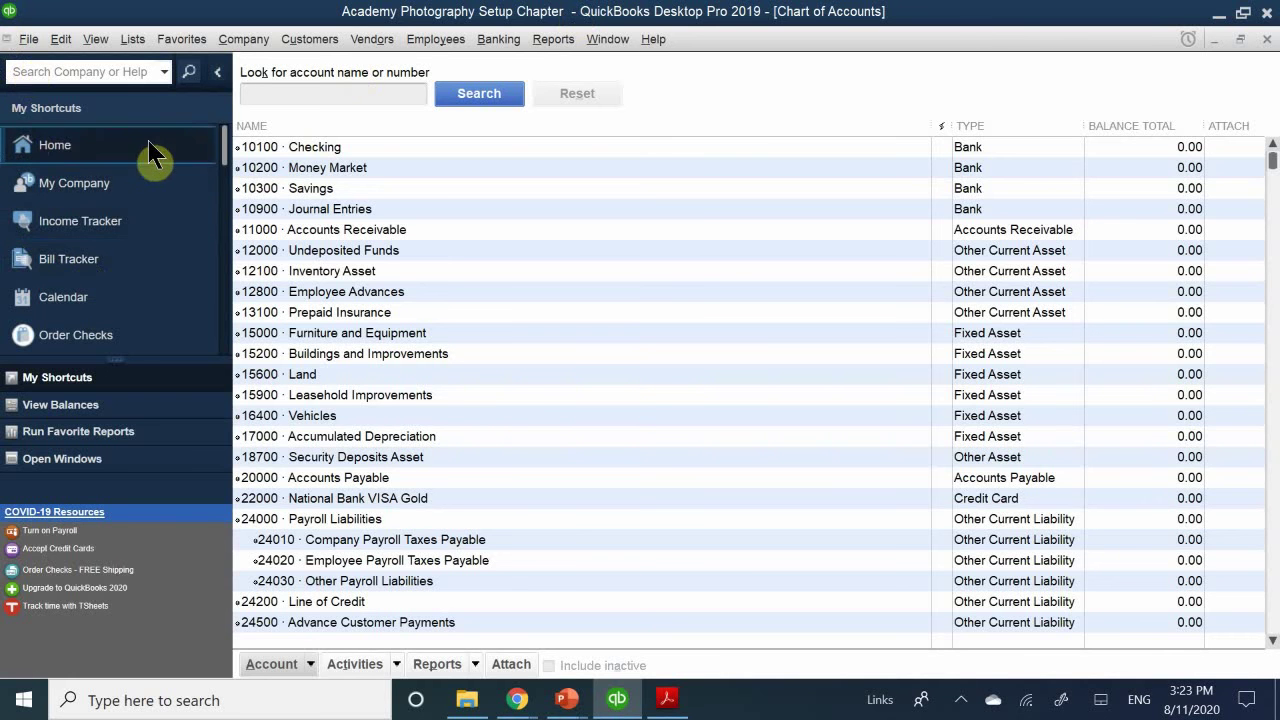
- Try sorting the chart of accounts by type in both directions, and finish with it sorted by name
{"action": "left_click", "coordinate": [280, 125]}
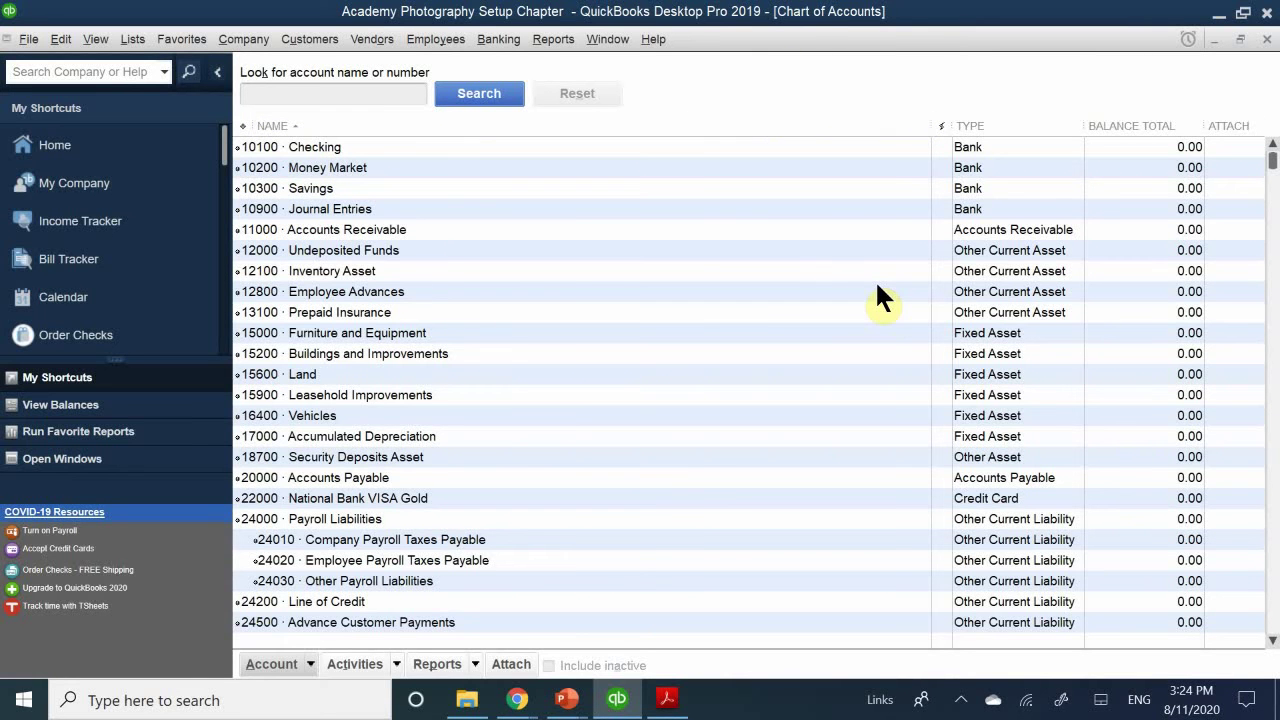
{"action": "left_click", "coordinate": [986, 125]}
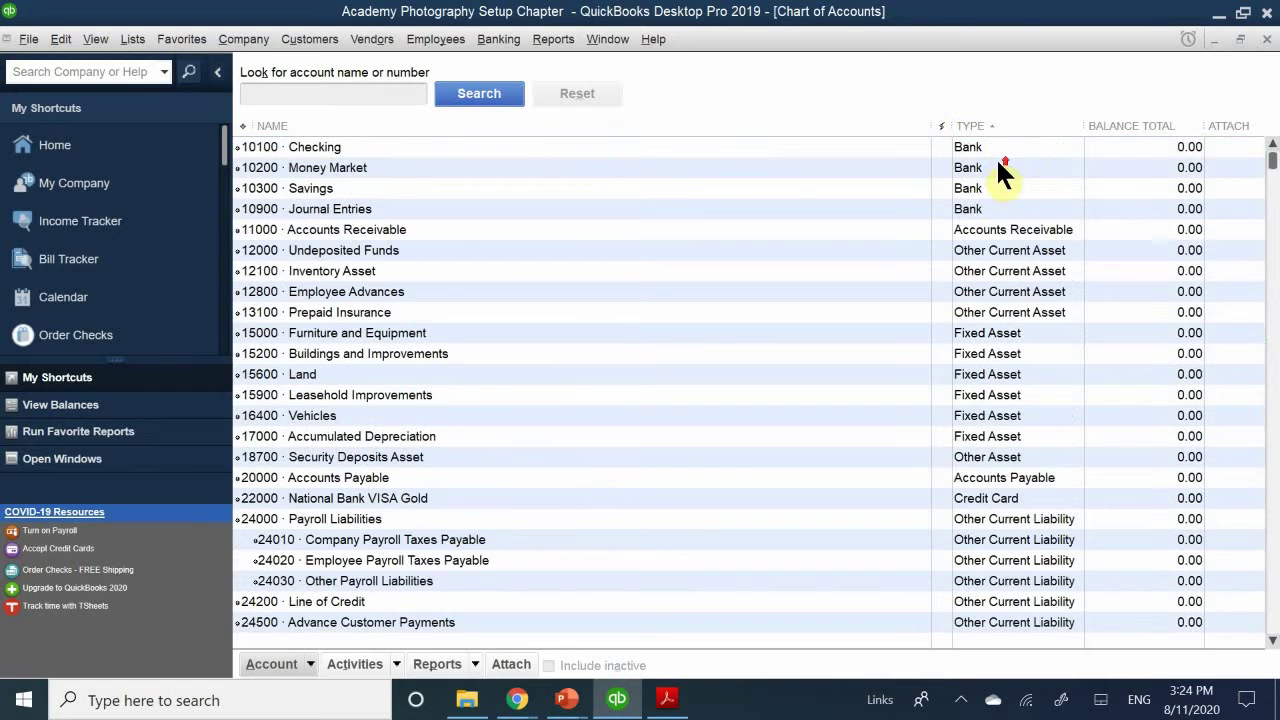
{"action": "left_click", "coordinate": [970, 124]}
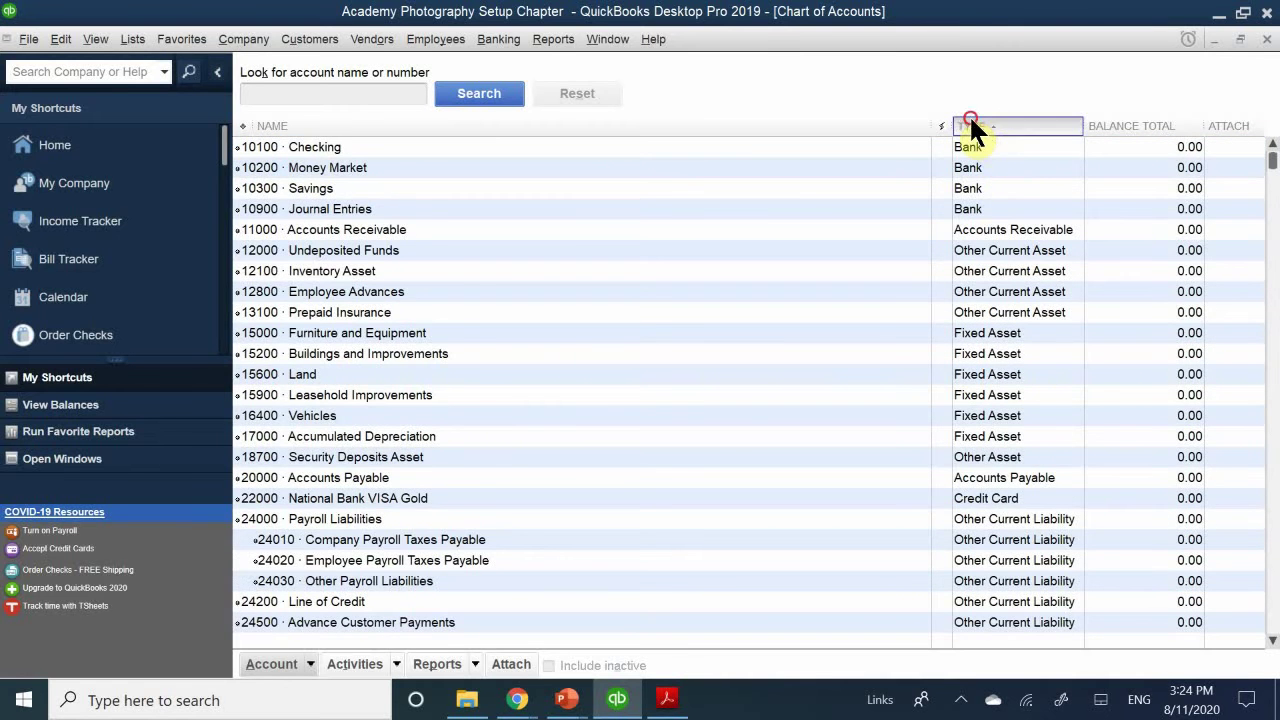
{"action": "scroll", "coordinate": [982, 172], "scroll_direction": "up", "scroll_amount": 20}
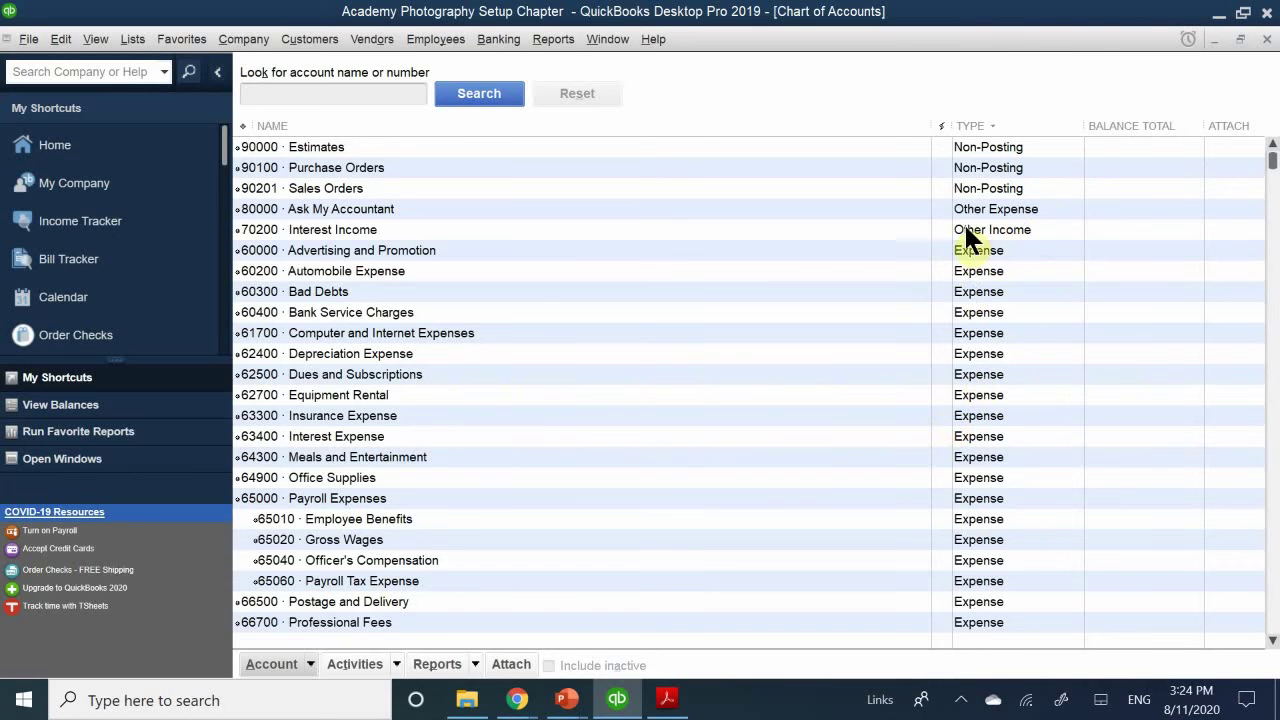
{"action": "left_click", "coordinate": [987, 119]}
{"action": "scroll", "coordinate": [1030, 249], "scroll_direction": "up", "scroll_amount": 5}
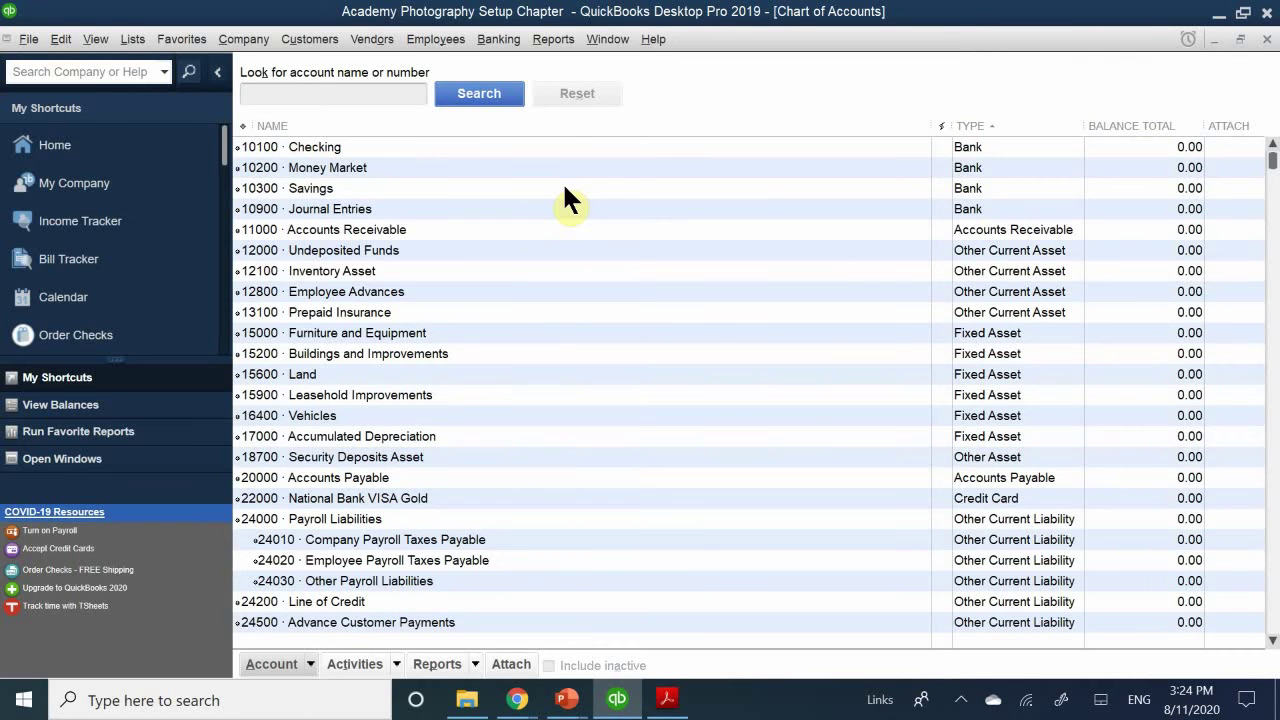
{"action": "left_click", "coordinate": [346, 125]}
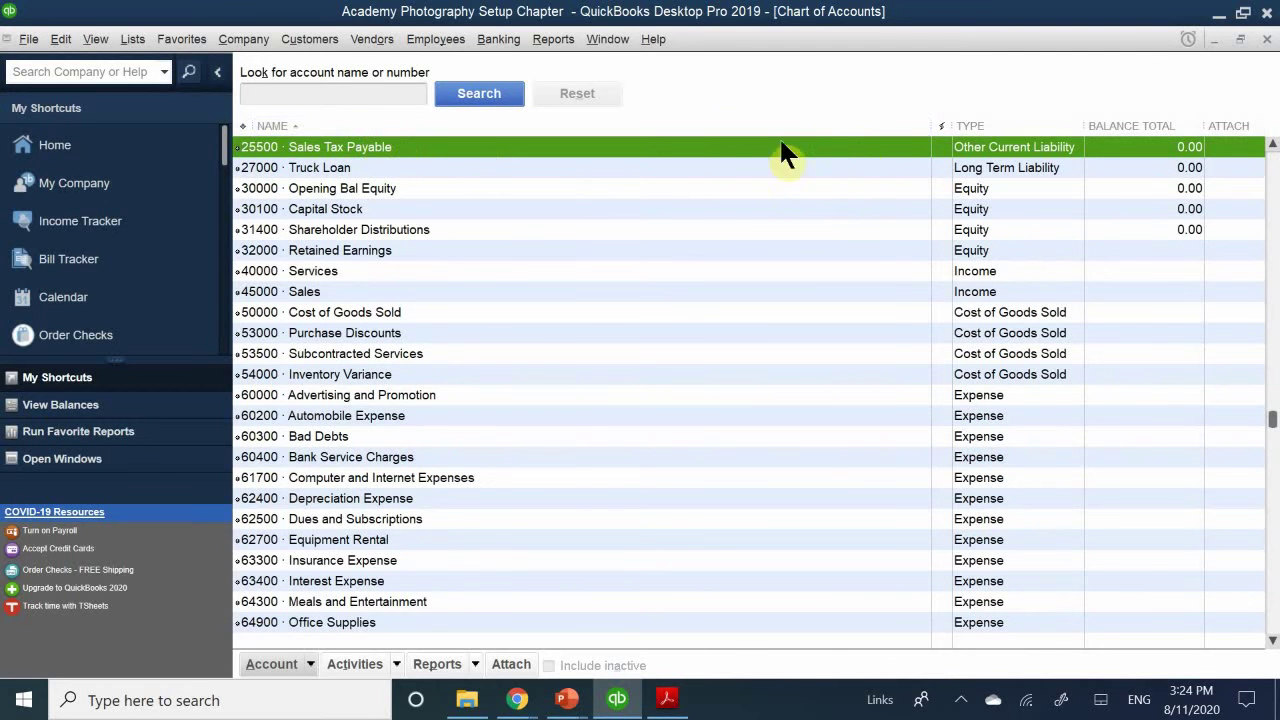
- Review the numbered accounts from the bank accounts down to the non-posting accounts
{"action": "scroll", "coordinate": [1000, 274], "scroll_direction": "up", "scroll_amount": 8}
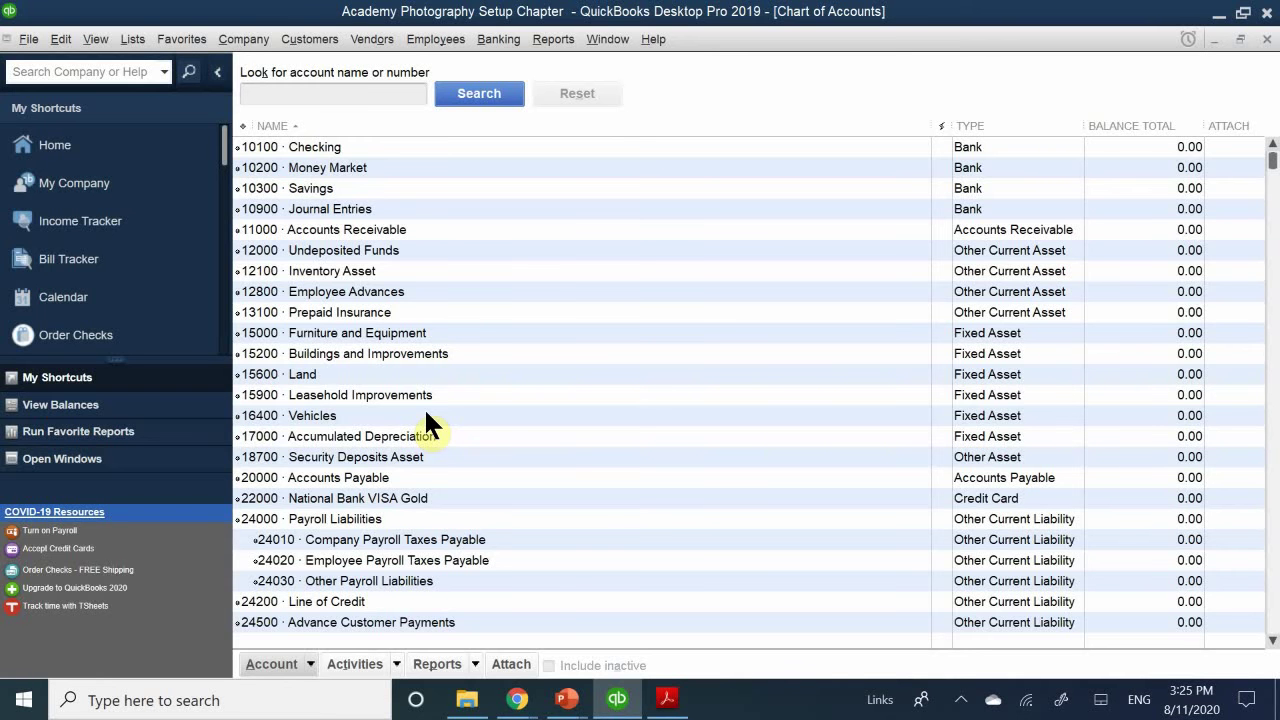
{"action": "scroll", "coordinate": [415, 332], "scroll_direction": "down", "scroll_amount": 10}
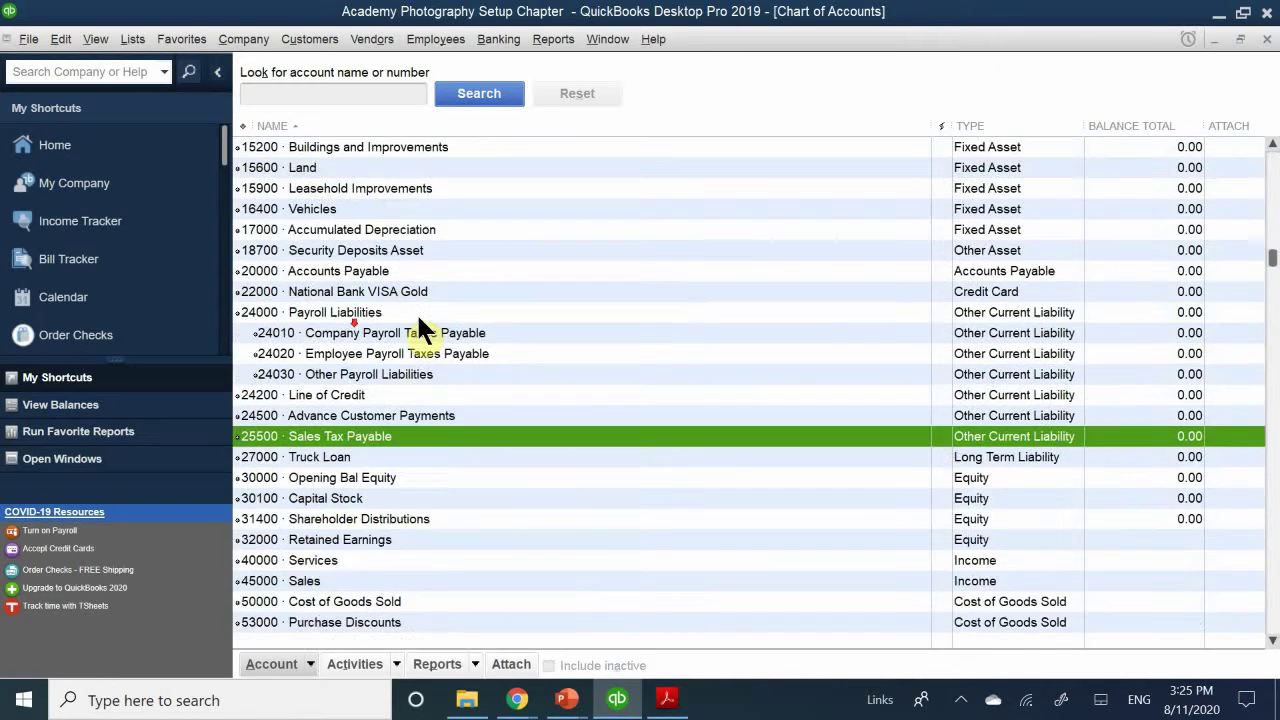
{"action": "scroll", "coordinate": [417, 338], "scroll_direction": "down", "scroll_amount": 5}
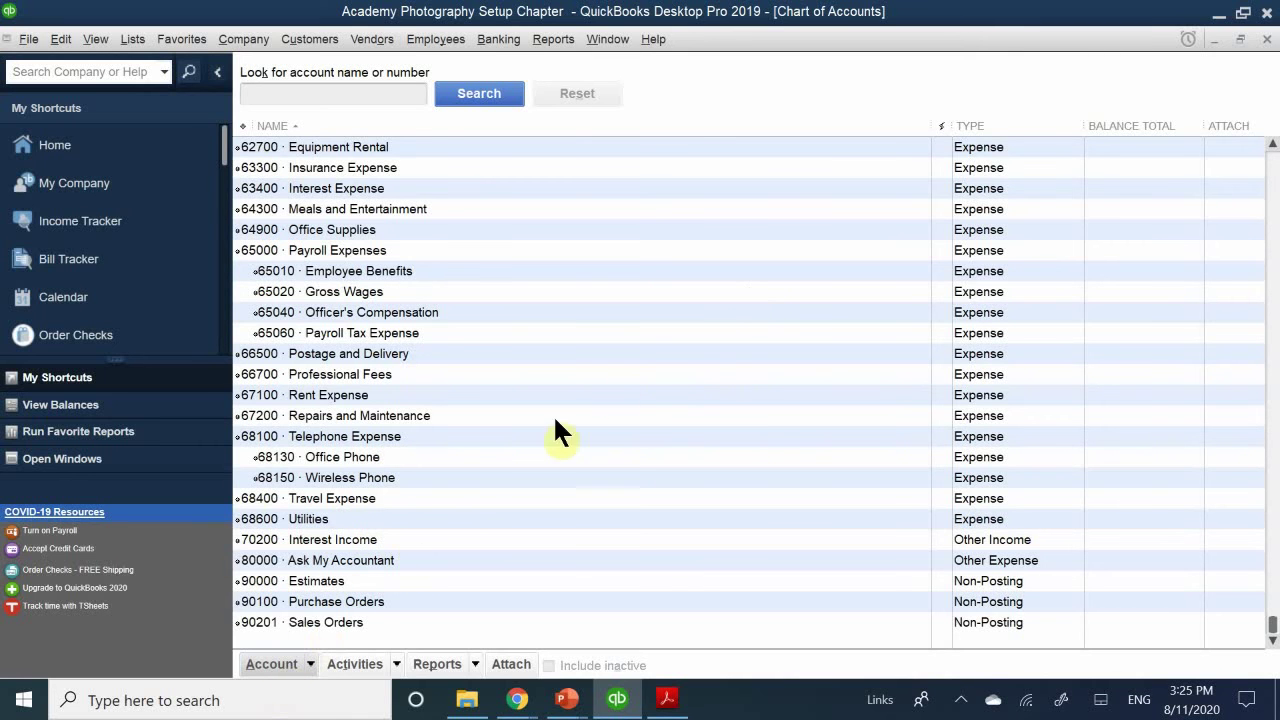
- Start adding a new account to the chart of accounts and choose Expense as its account type
{"action": "left_click", "coordinate": [311, 664]}
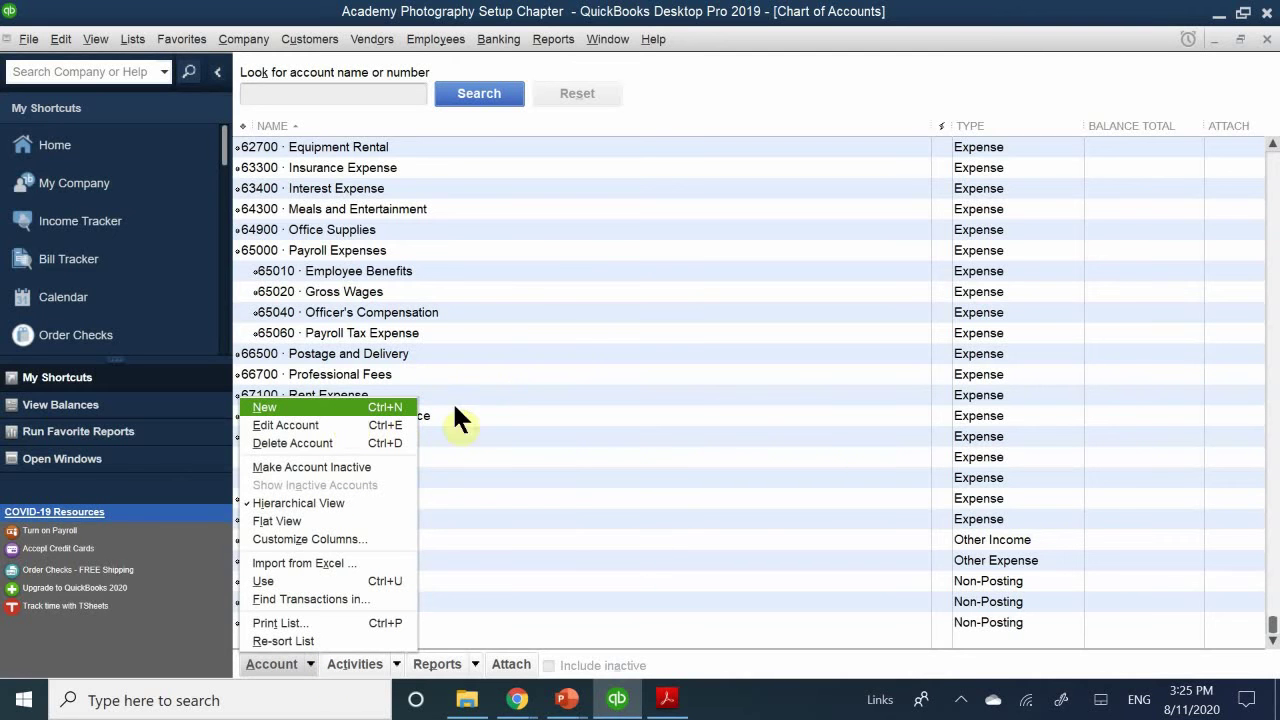
{"action": "right_click", "coordinate": [528, 277]}
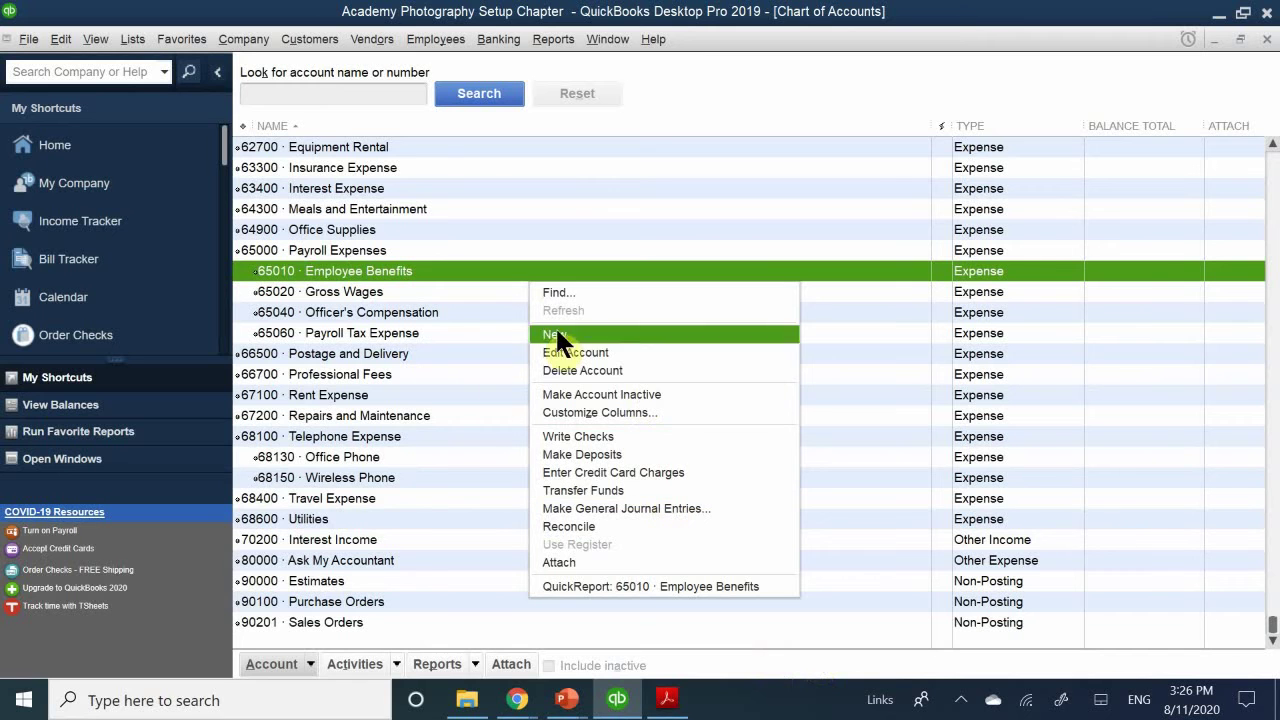
{"action": "left_click", "coordinate": [312, 665]}
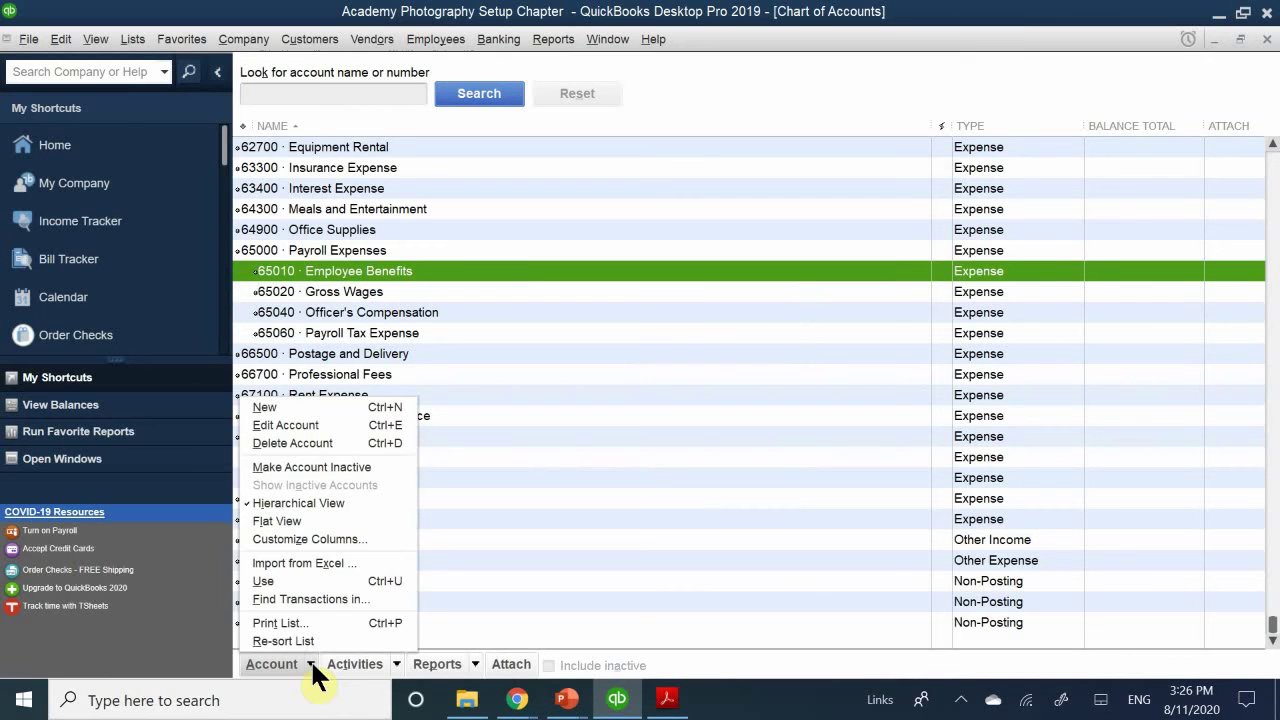
{"action": "left_click", "coordinate": [335, 412]}
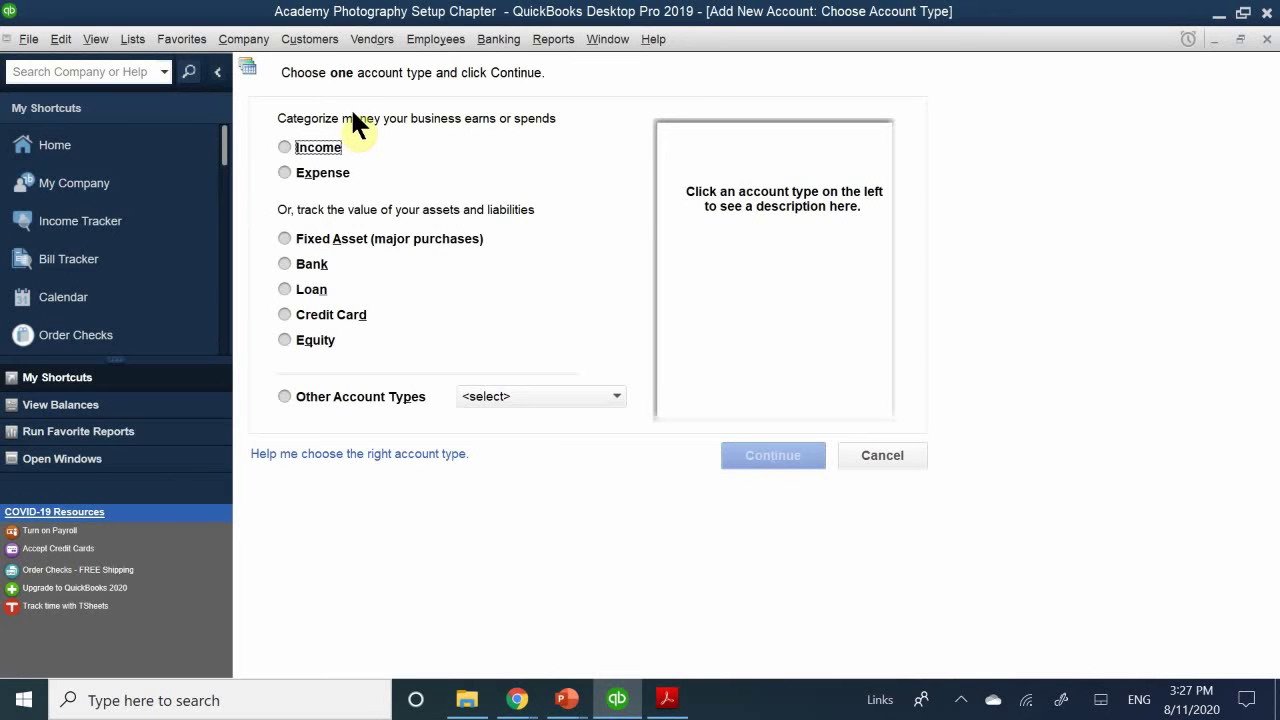
{"action": "left_click", "coordinate": [313, 172]}
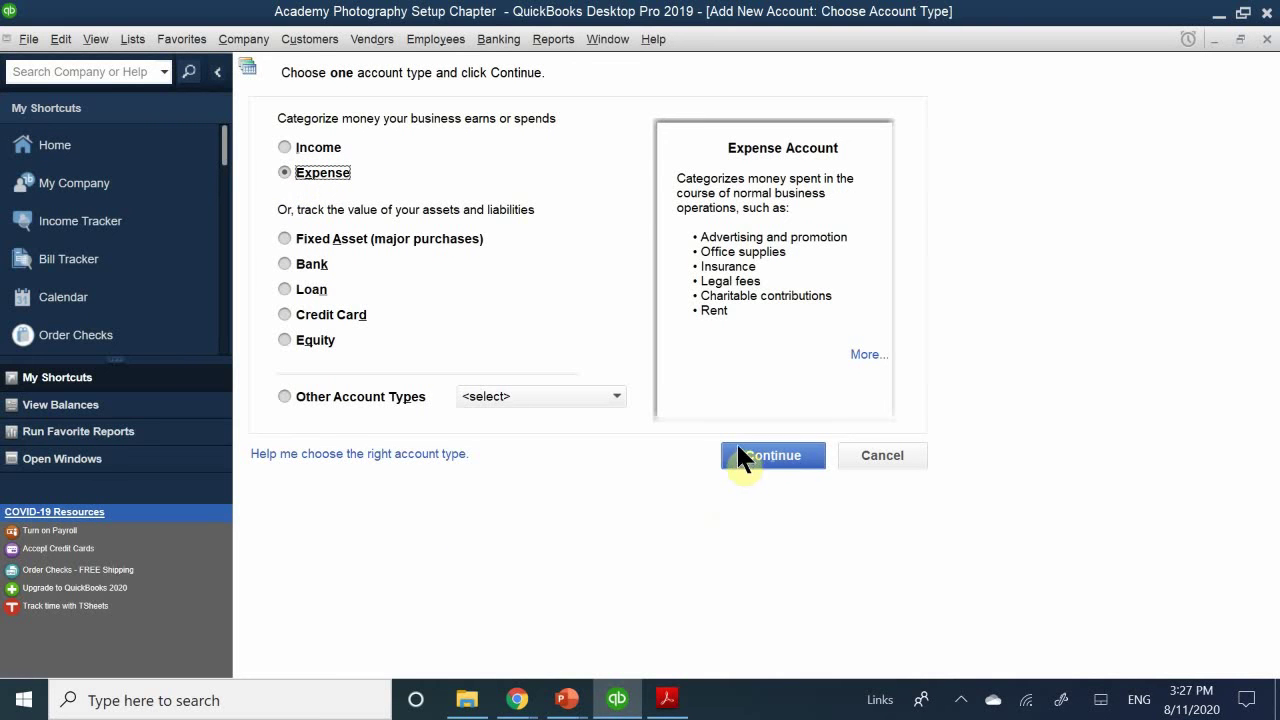
{"action": "left_click", "coordinate": [772, 456]}
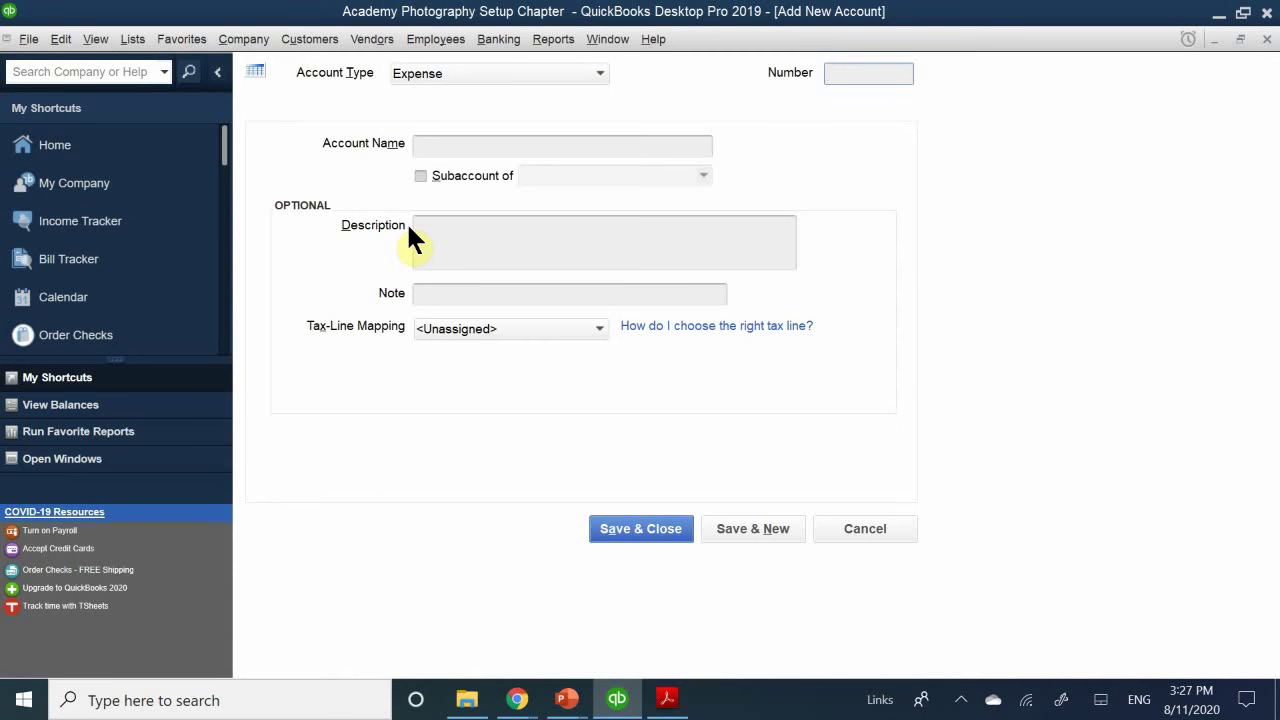
- Examine the new expense account's name, subaccount and description fields, including the available parent accounts, leaving the subaccount option off
{"action": "left_click", "coordinate": [450, 143]}
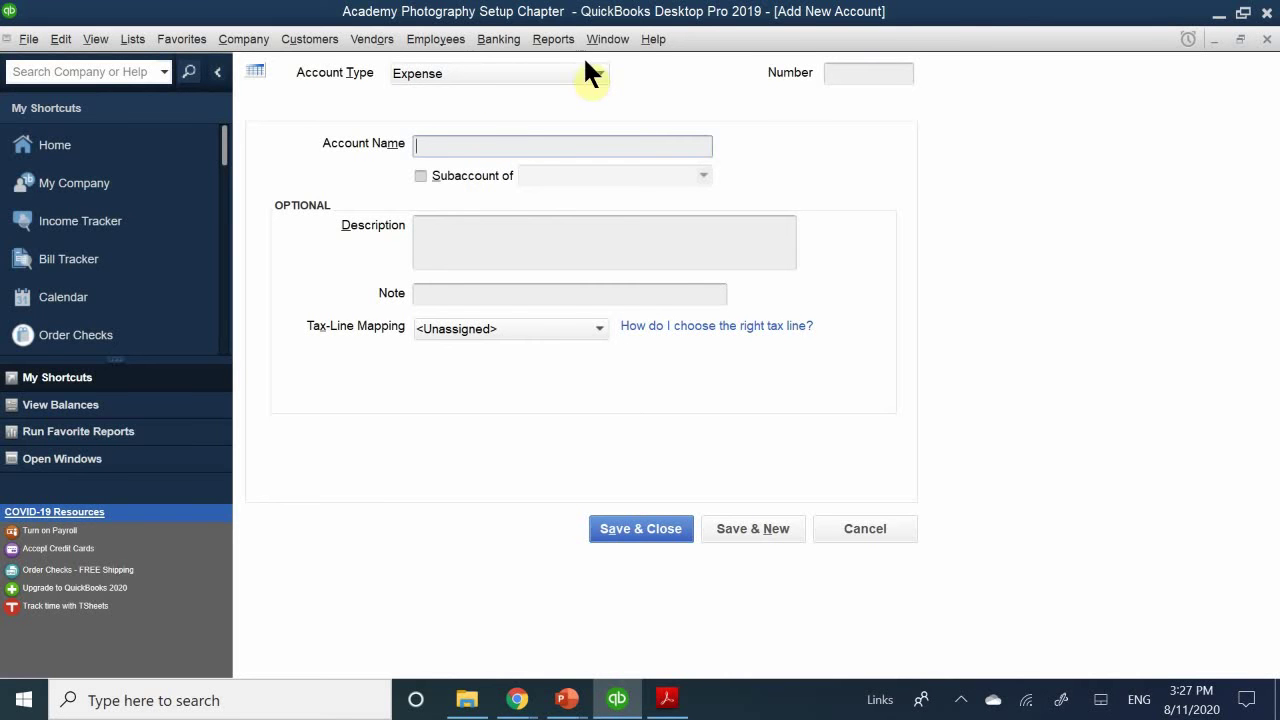
{"action": "left_click", "coordinate": [502, 177]}
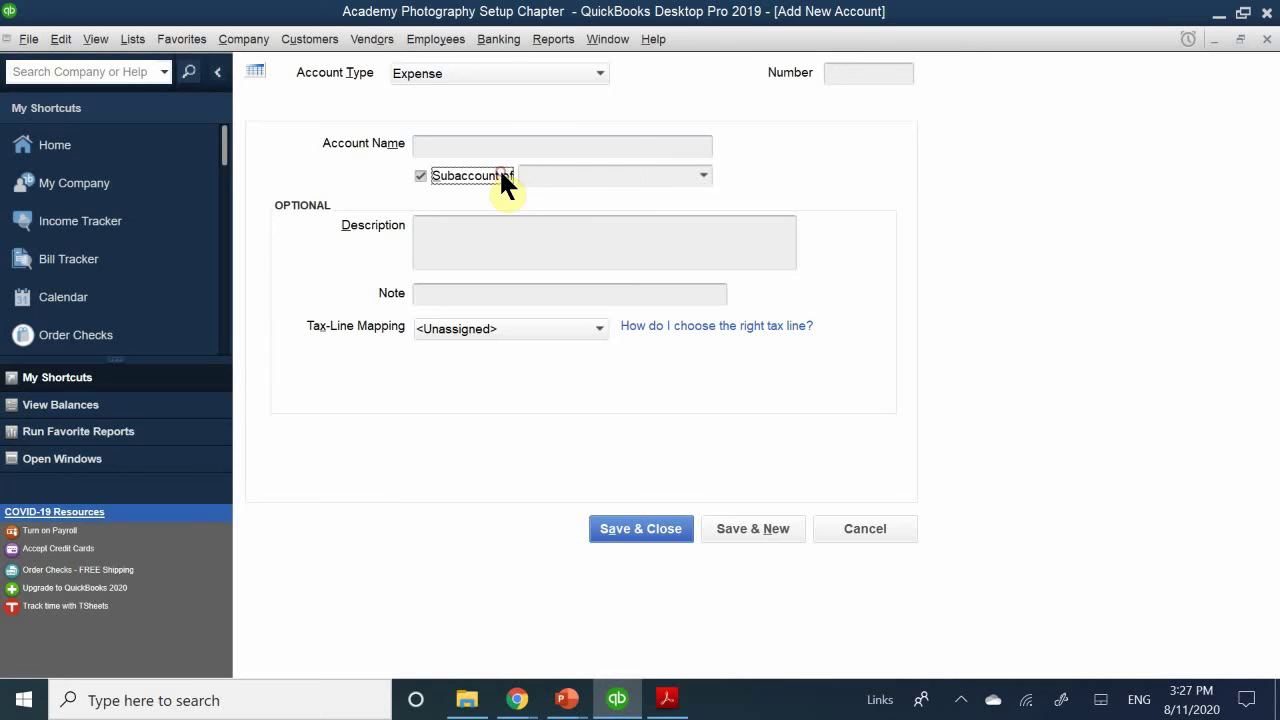
{"action": "left_click", "coordinate": [704, 175]}
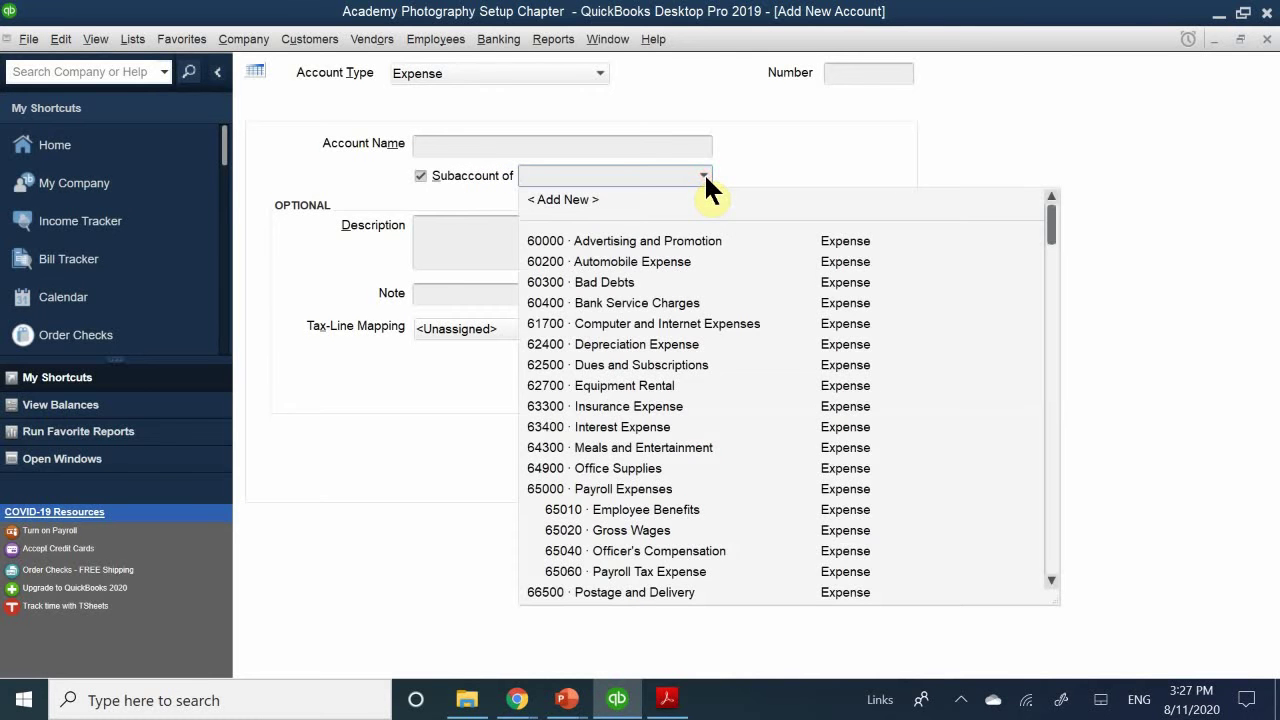
{"action": "left_click", "coordinate": [704, 175]}
{"action": "left_click", "coordinate": [467, 176]}
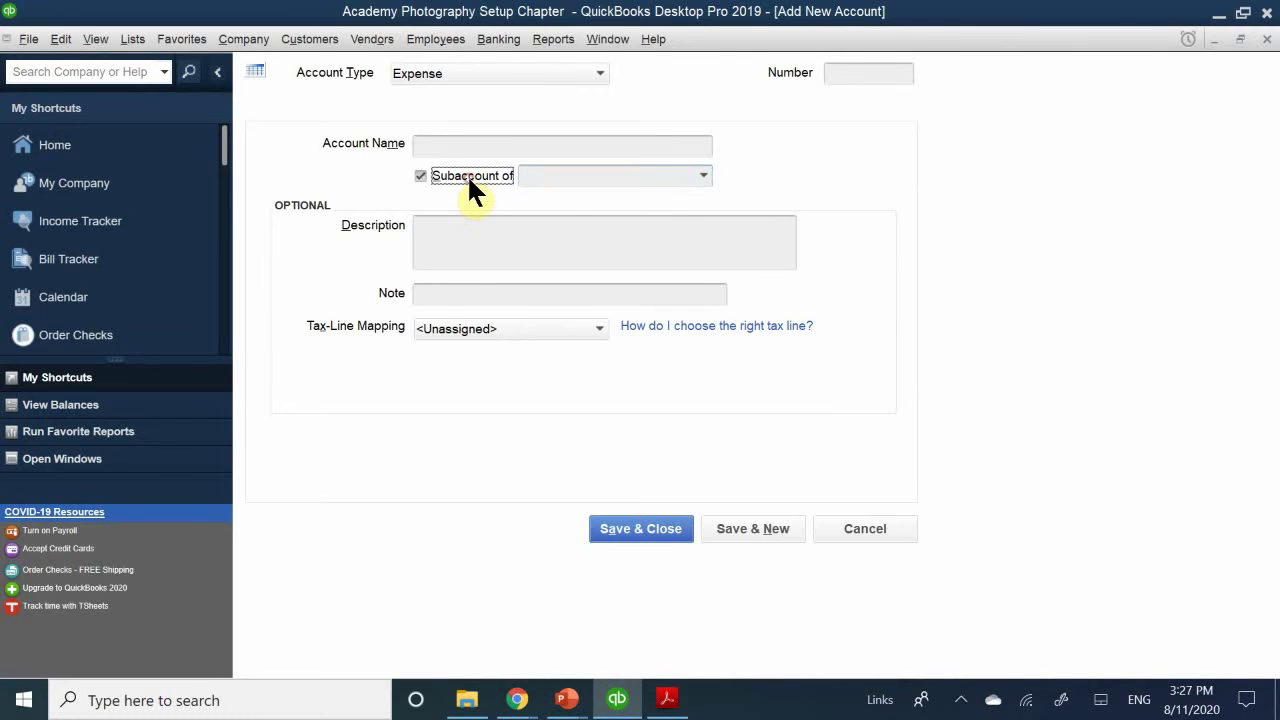
{"action": "left_click", "coordinate": [469, 175]}
{"action": "left_click", "coordinate": [507, 246]}
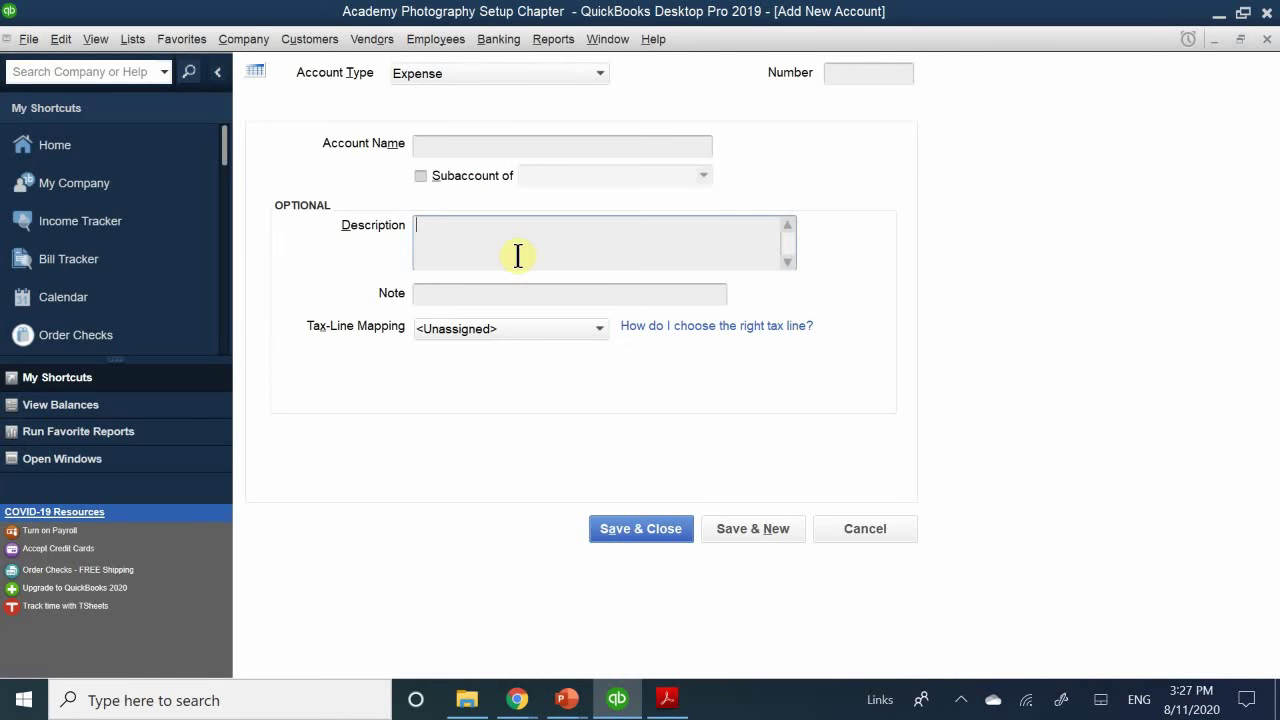
- Switch to the QB CH 12 COMPANY FILES SETUP PDF and read the instructions and sample window for adding the new expense account
{"action": "left_click", "coordinate": [670, 699]}
{"action": "scroll", "coordinate": [620, 482], "scroll_direction": "down", "scroll_amount": 5}
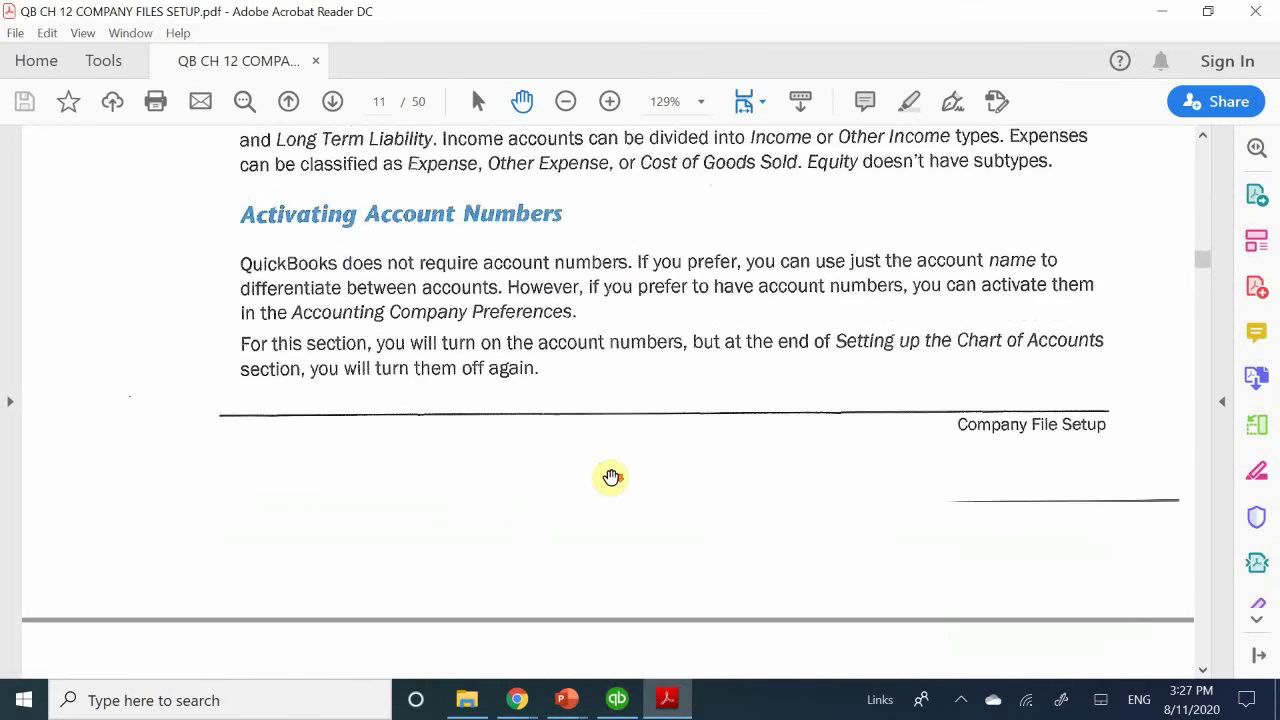
{"action": "scroll", "coordinate": [611, 477], "scroll_direction": "down", "scroll_amount": 6}
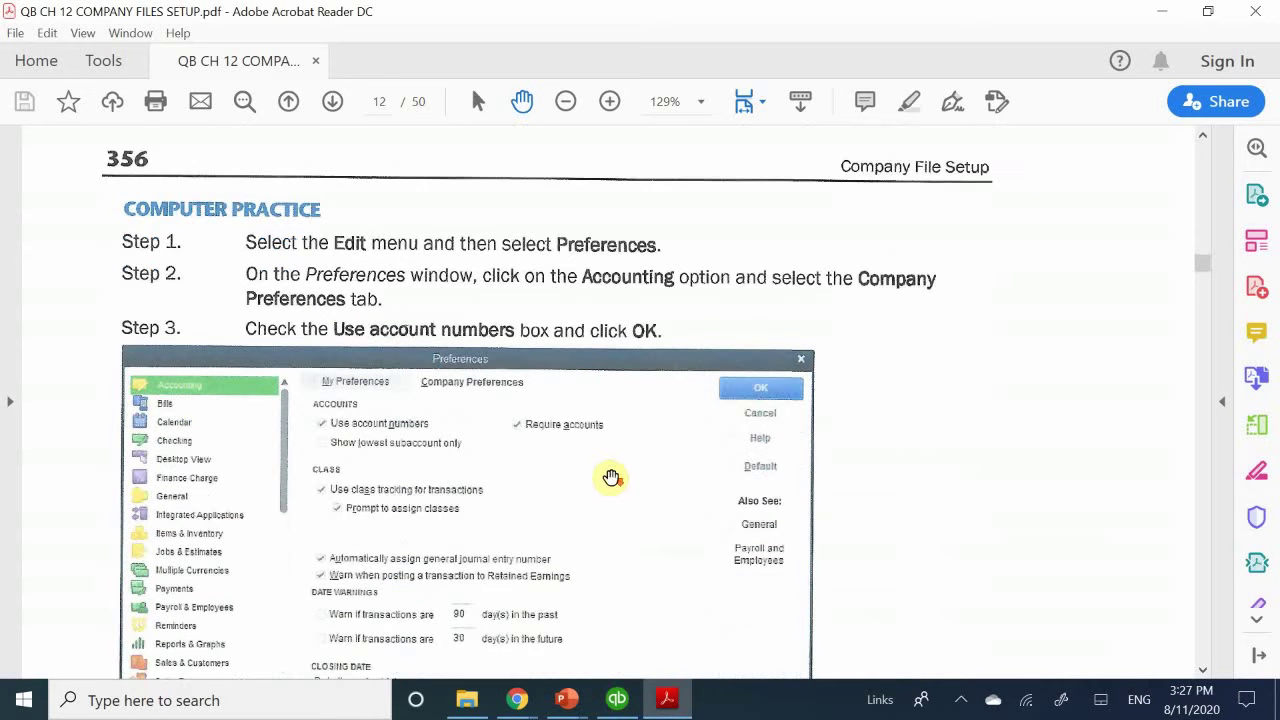
{"action": "scroll", "coordinate": [611, 477], "scroll_direction": "down", "scroll_amount": 2}
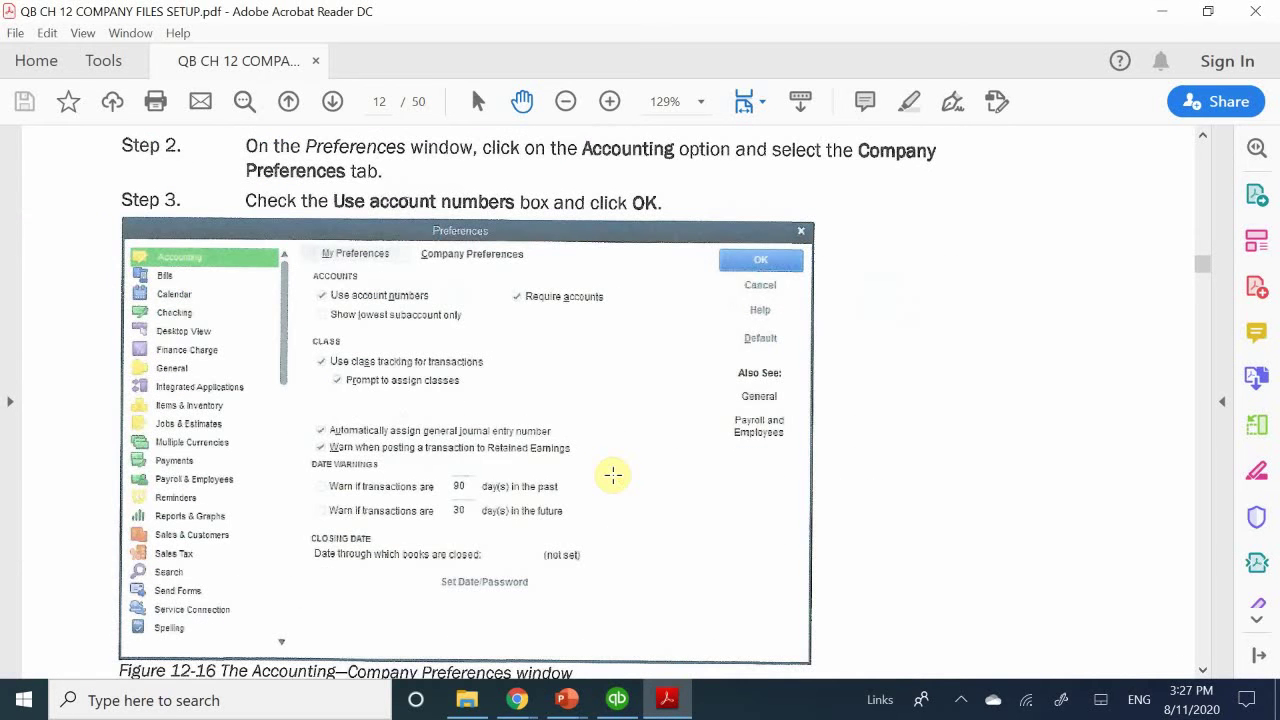
{"action": "scroll", "coordinate": [613, 474], "scroll_direction": "down", "scroll_amount": 18}
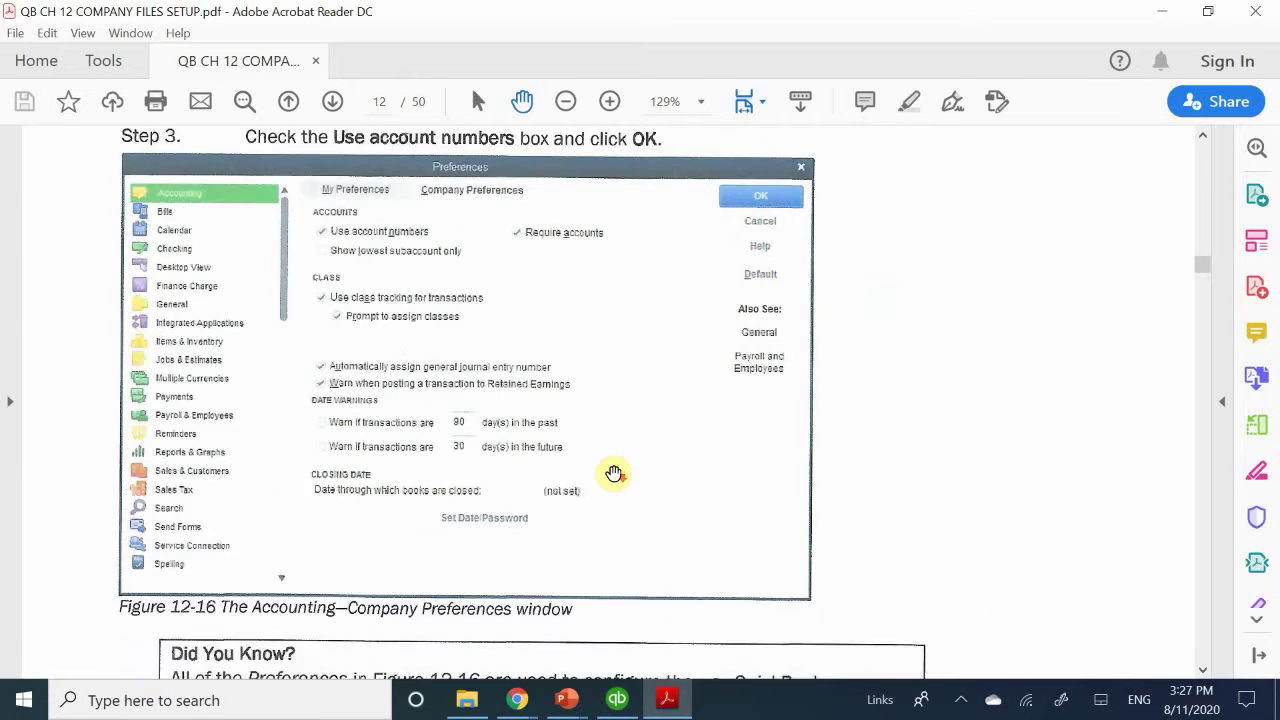
{"action": "scroll", "coordinate": [613, 472], "scroll_direction": "down", "scroll_amount": 8}
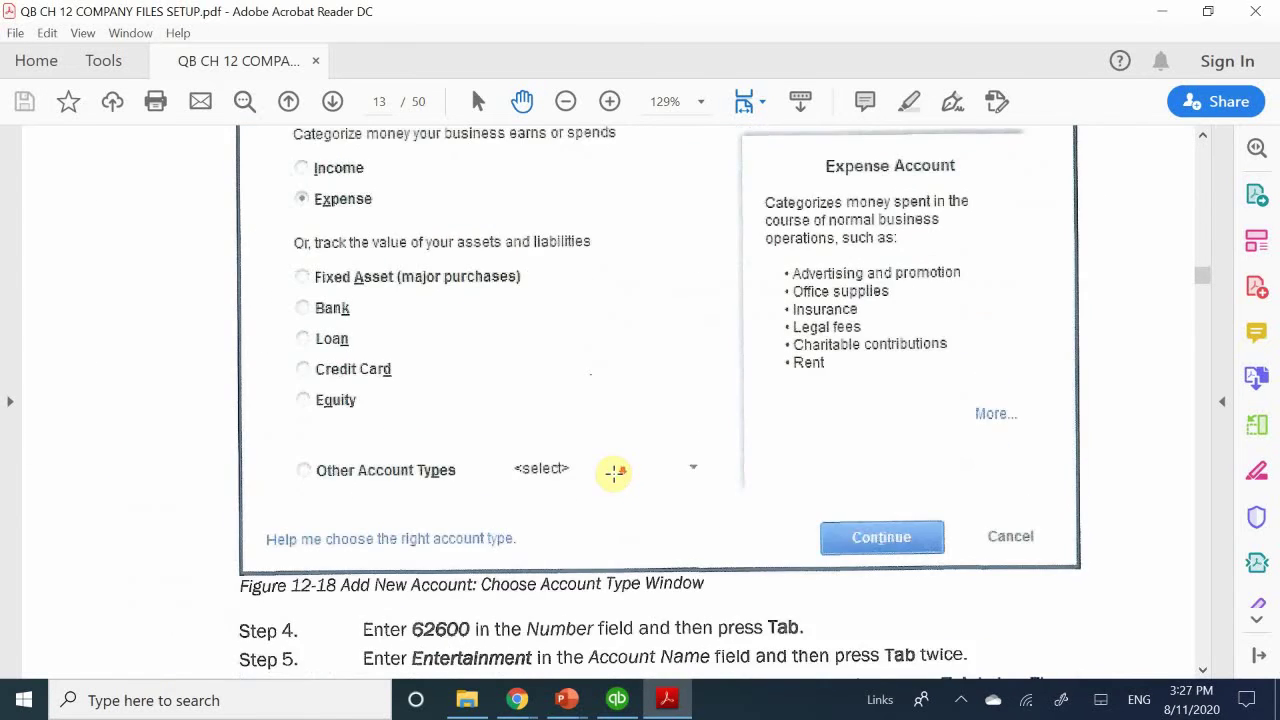
{"action": "scroll", "coordinate": [613, 472], "scroll_direction": "down", "scroll_amount": 4}
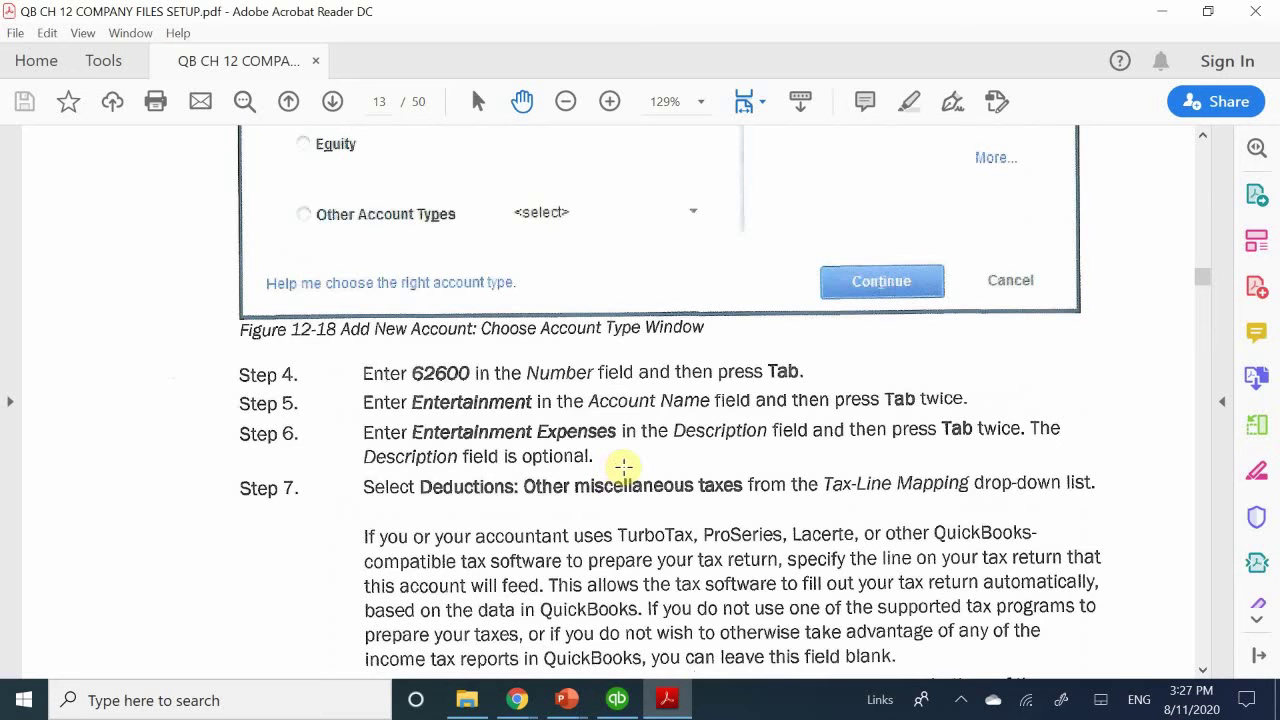
{"action": "scroll", "coordinate": [623, 466], "scroll_direction": "up", "scroll_amount": 4}
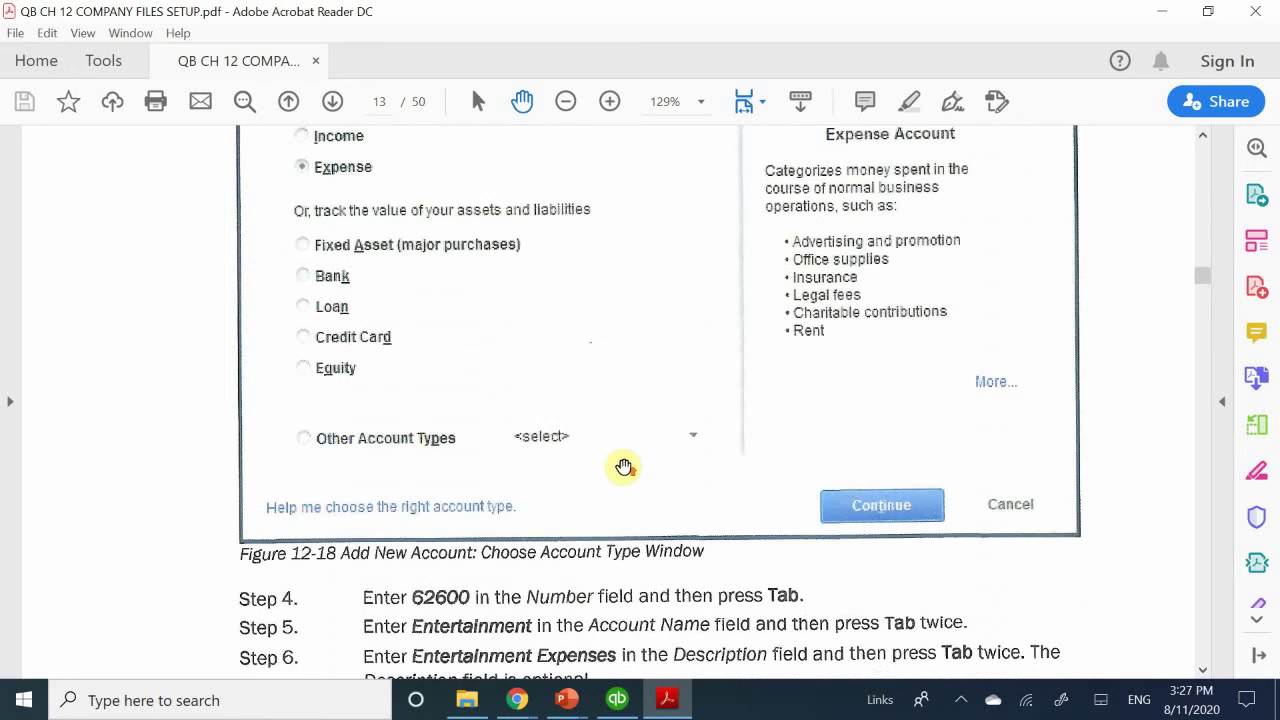
{"action": "scroll", "coordinate": [620, 464], "scroll_direction": "up", "scroll_amount": 1}
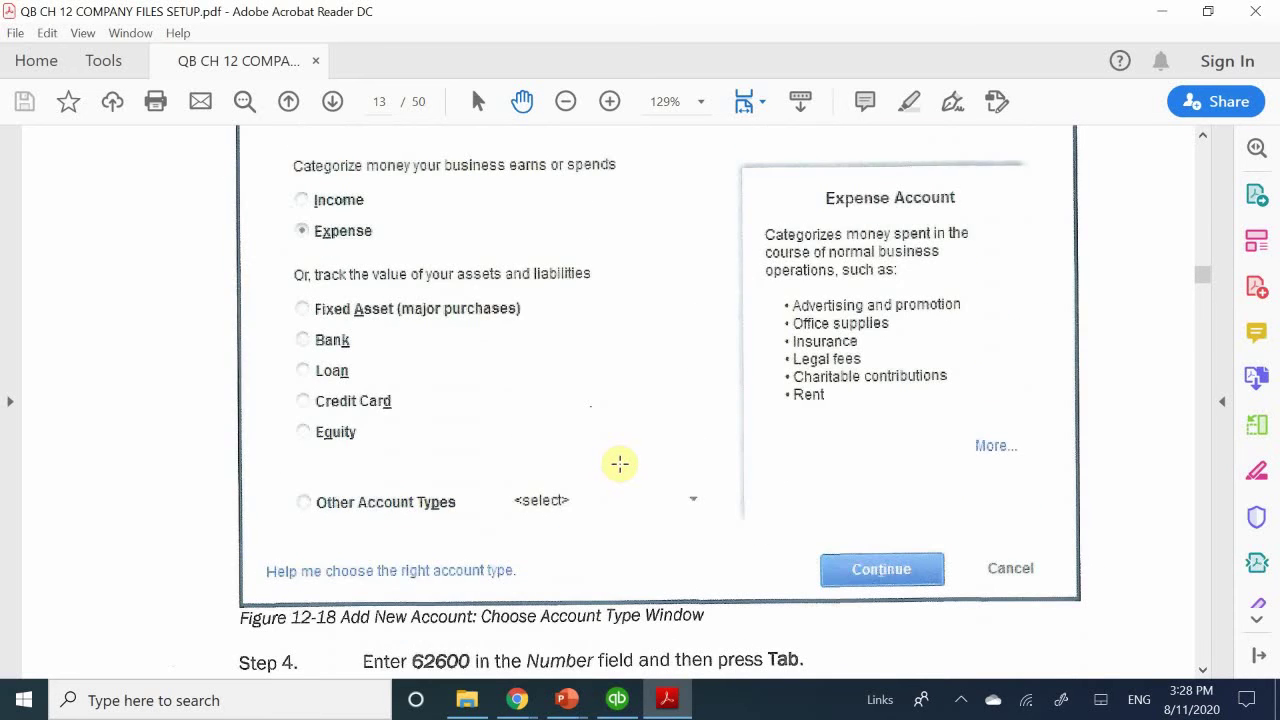
{"action": "scroll", "coordinate": [617, 458], "scroll_direction": "up", "scroll_amount": 1}
{"action": "scroll", "coordinate": [616, 455], "scroll_direction": "down", "scroll_amount": 15}
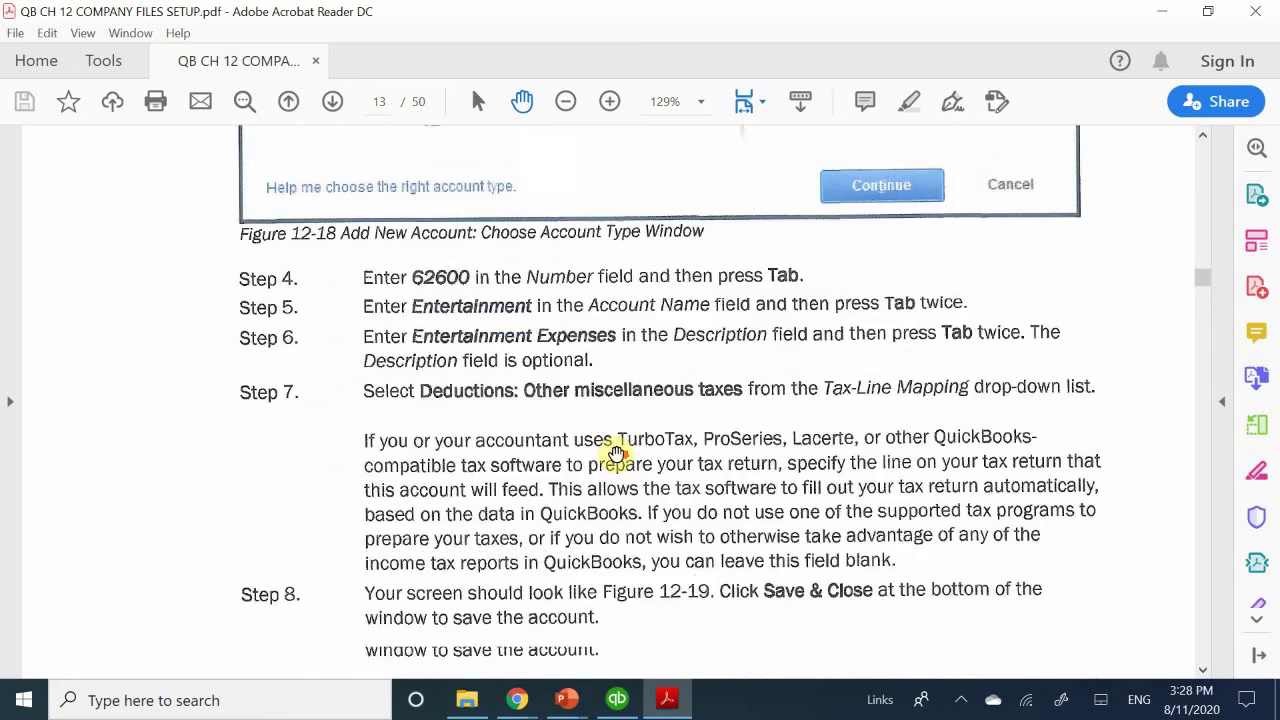
{"action": "scroll", "coordinate": [616, 455], "scroll_direction": "down", "scroll_amount": 8}
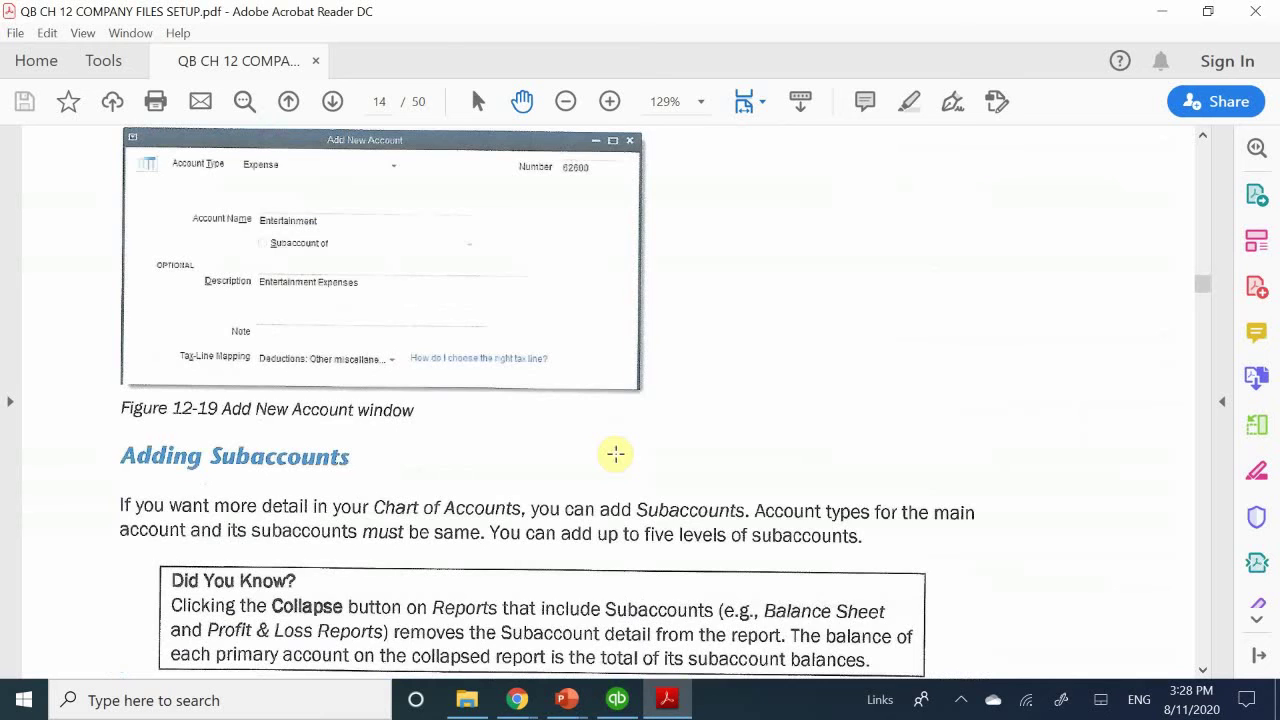
{"action": "scroll", "coordinate": [615, 454], "scroll_direction": "up", "scroll_amount": 2}
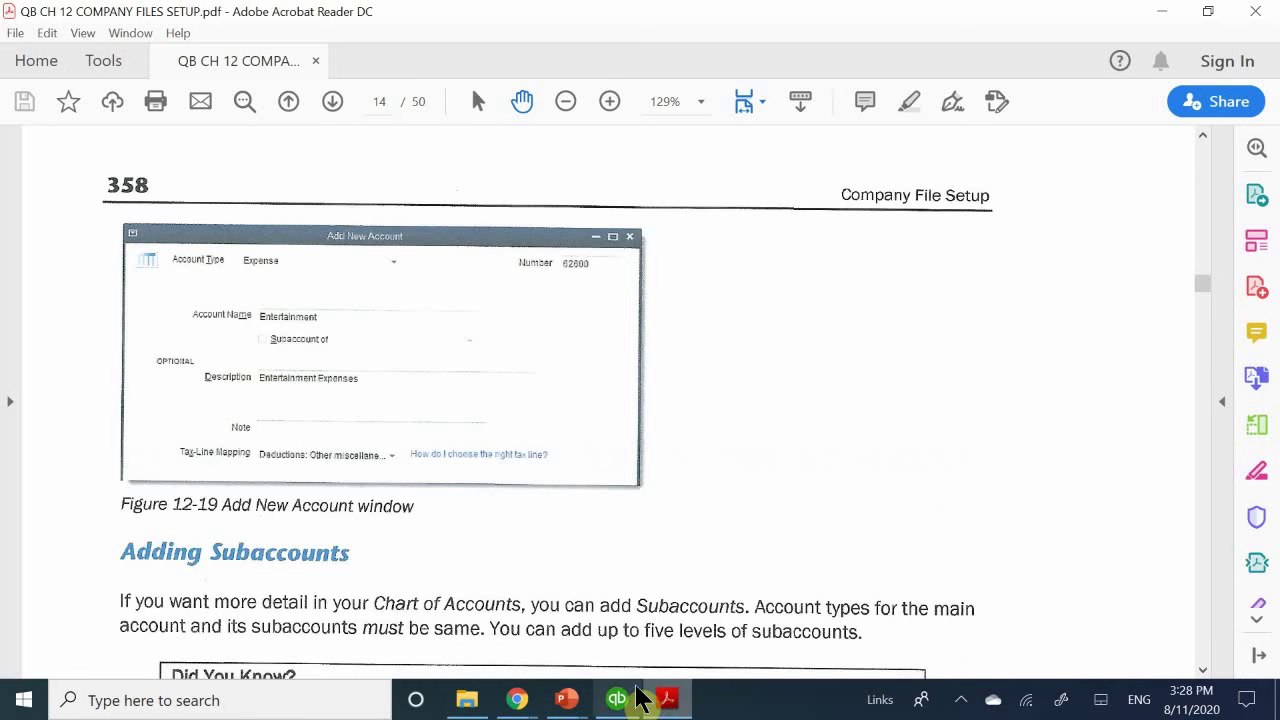
- Switch back to QuickBooks and name the new expense account Entertainment
{"action": "mouse_move", "coordinate": [616, 708]}
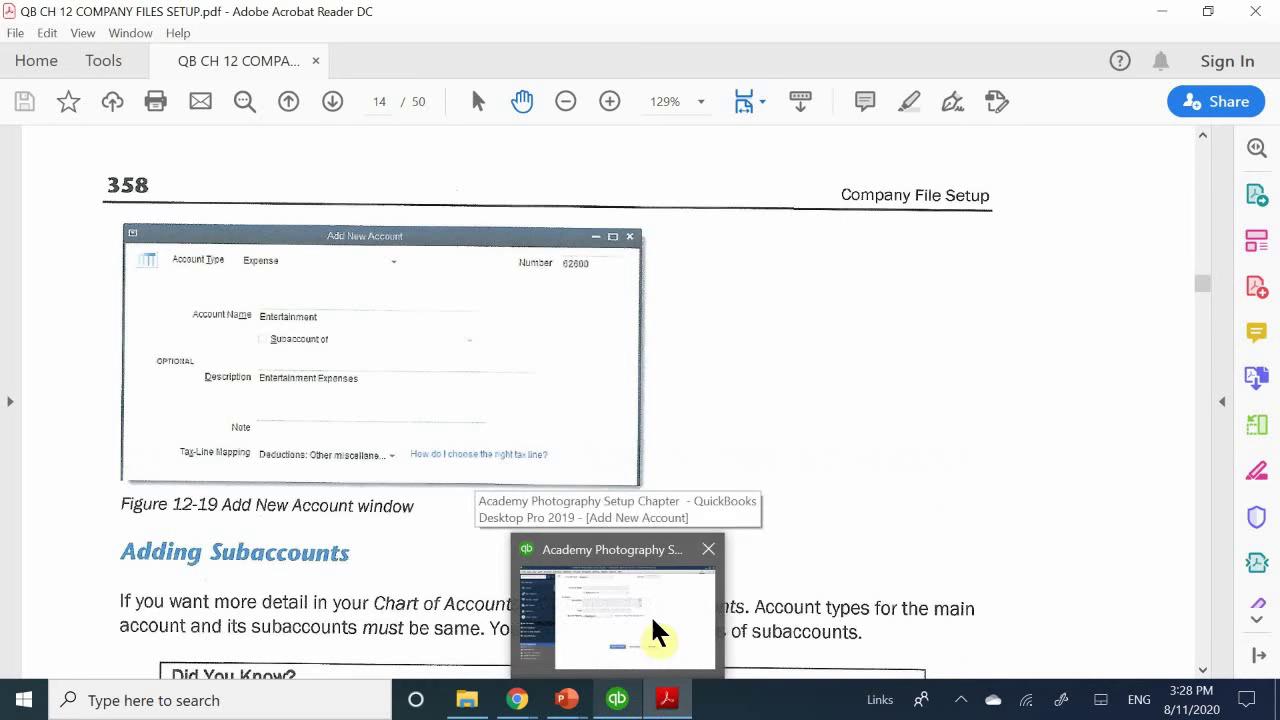
{"action": "mouse_move", "coordinate": [660, 606]}
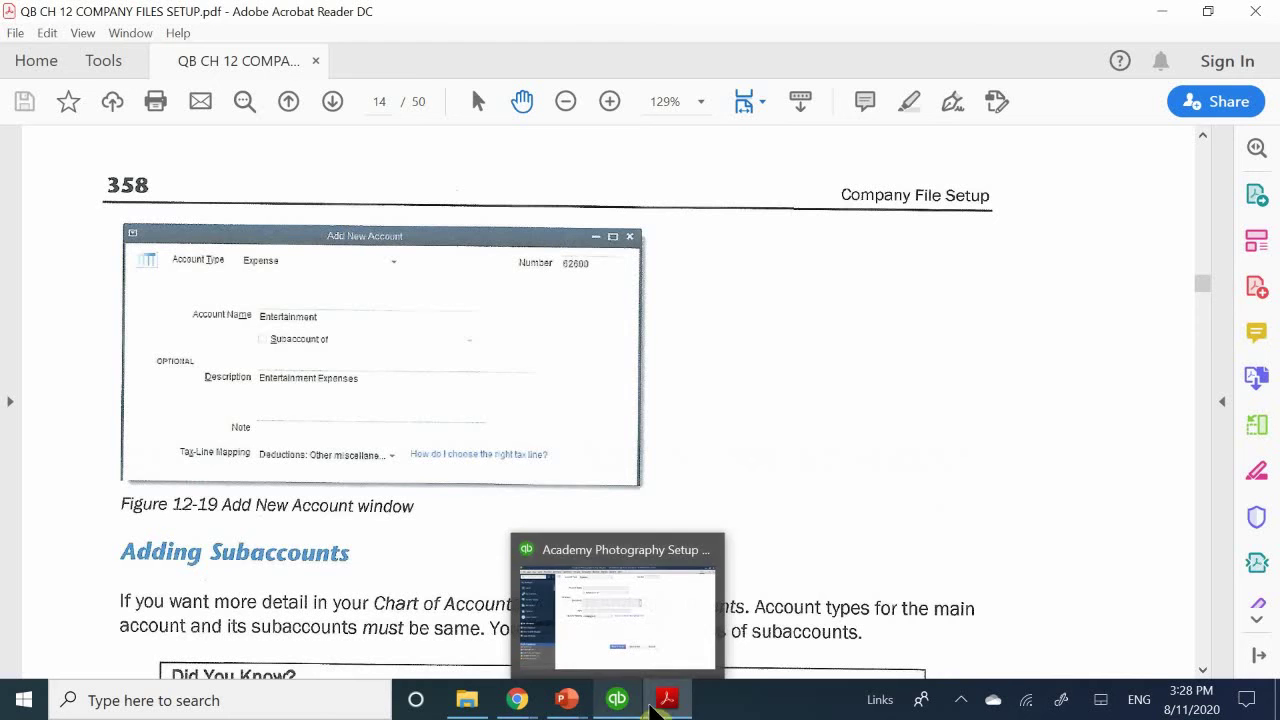
{"action": "mouse_move", "coordinate": [667, 698]}
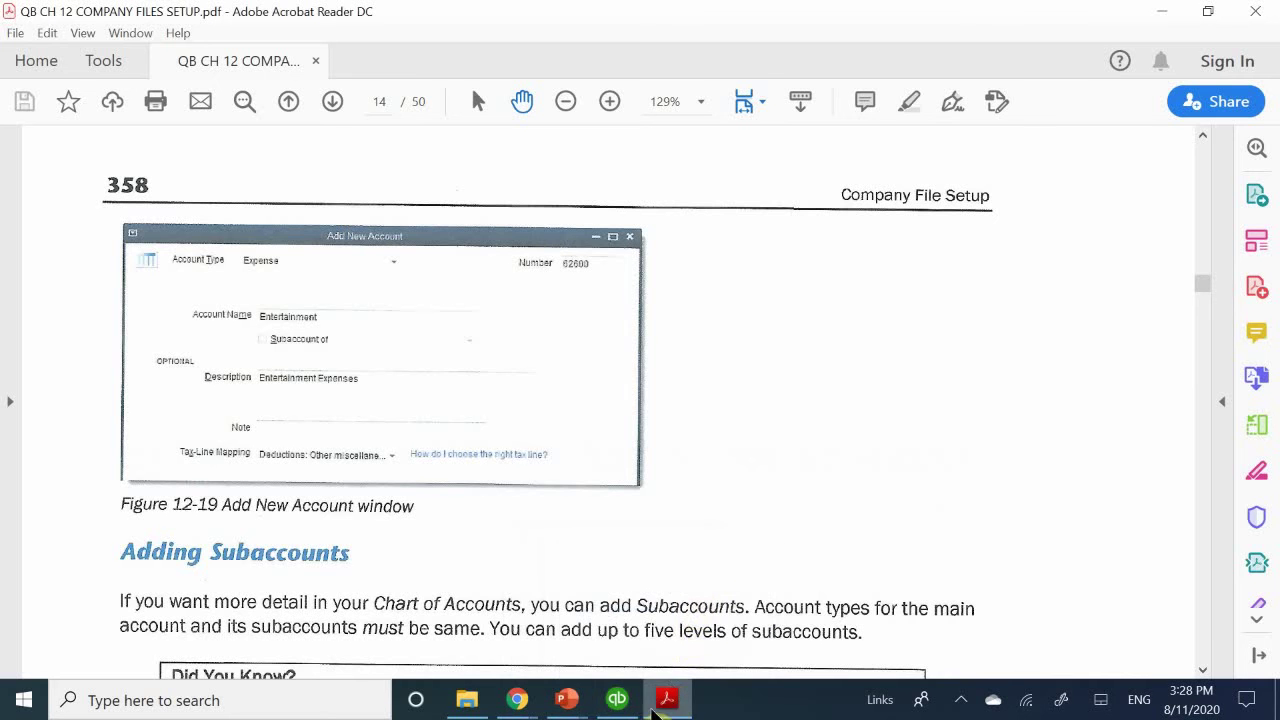
{"action": "left_click", "coordinate": [617, 700]}
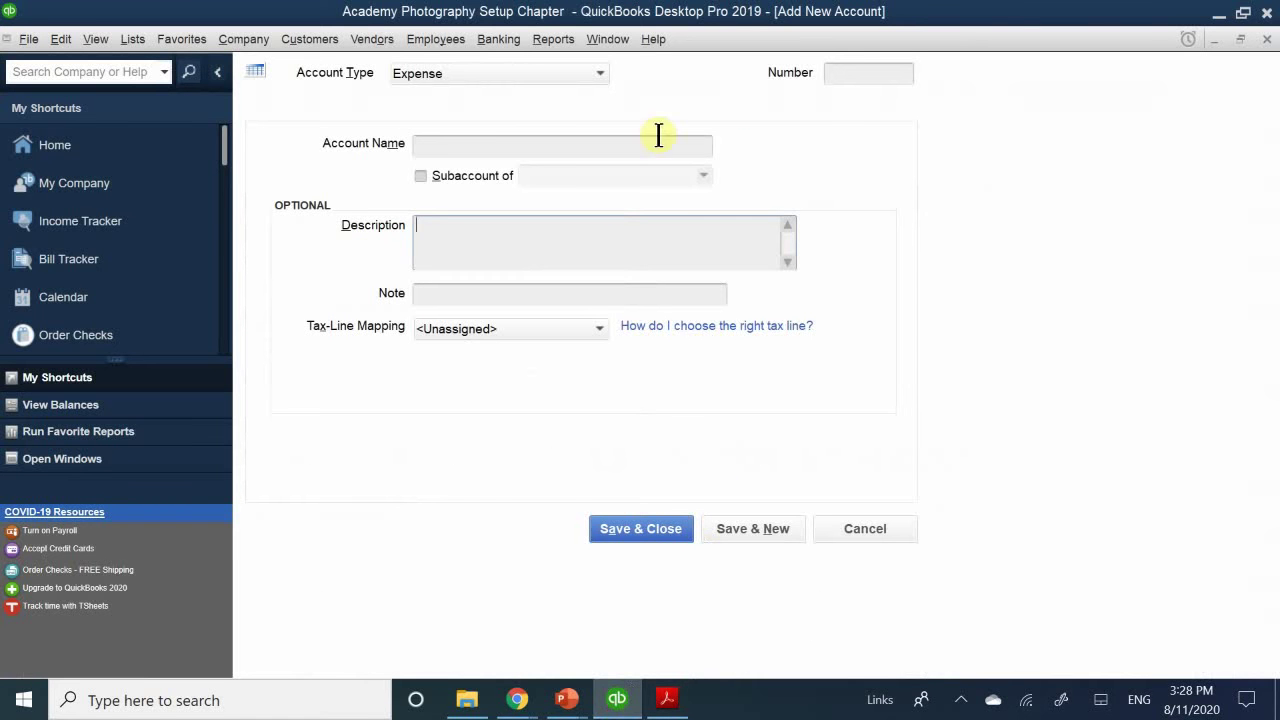
{"action": "left_click", "coordinate": [465, 233]}
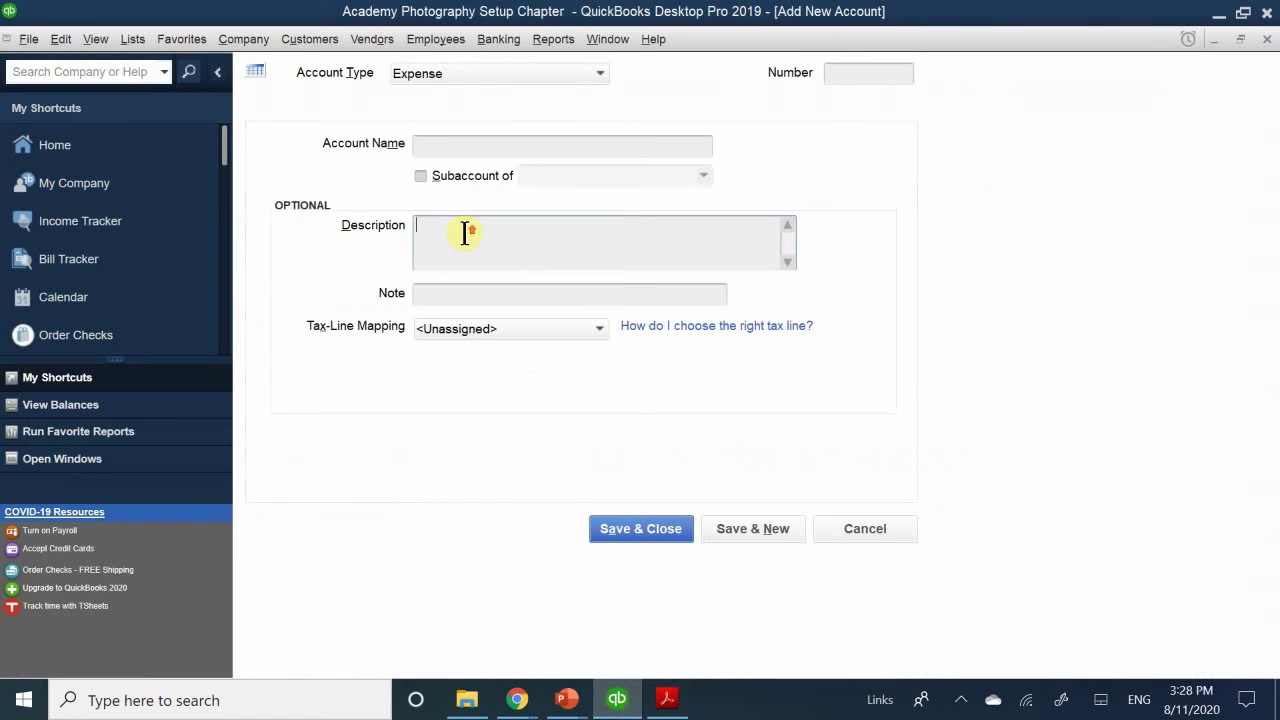
{"action": "left_click", "coordinate": [469, 140]}
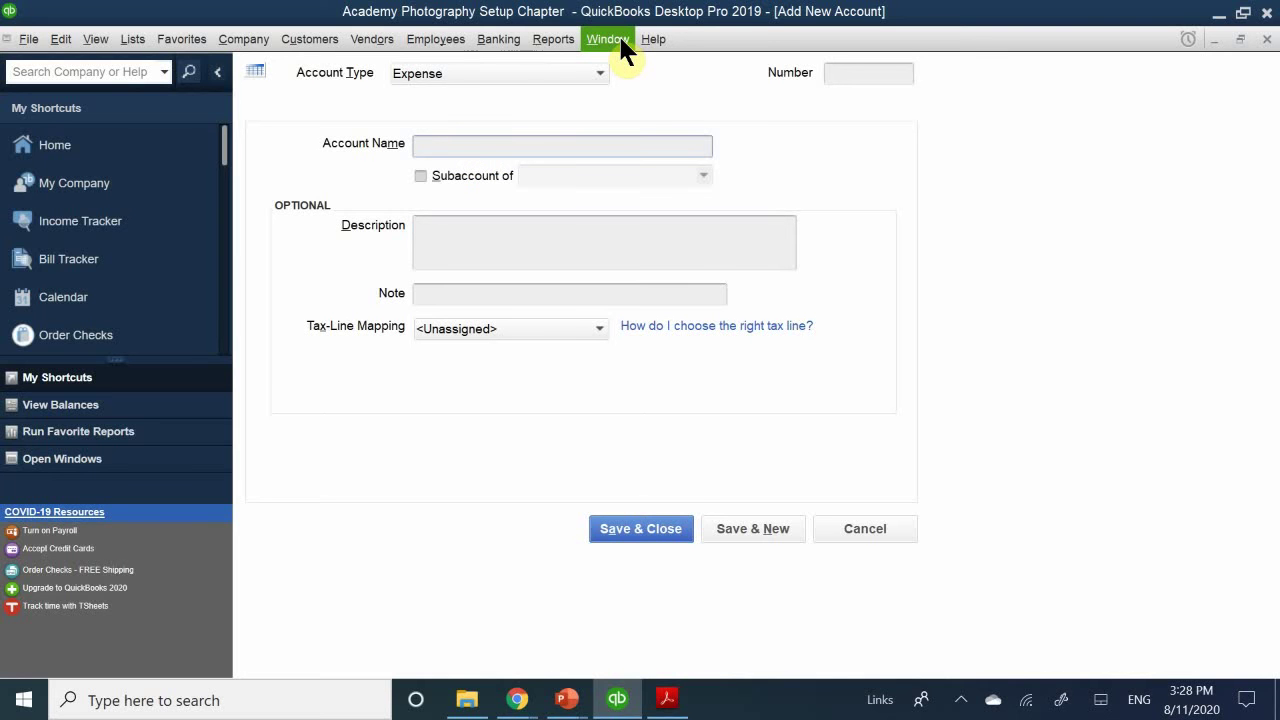
{"action": "type", "text": "Emtertaom,emt"}
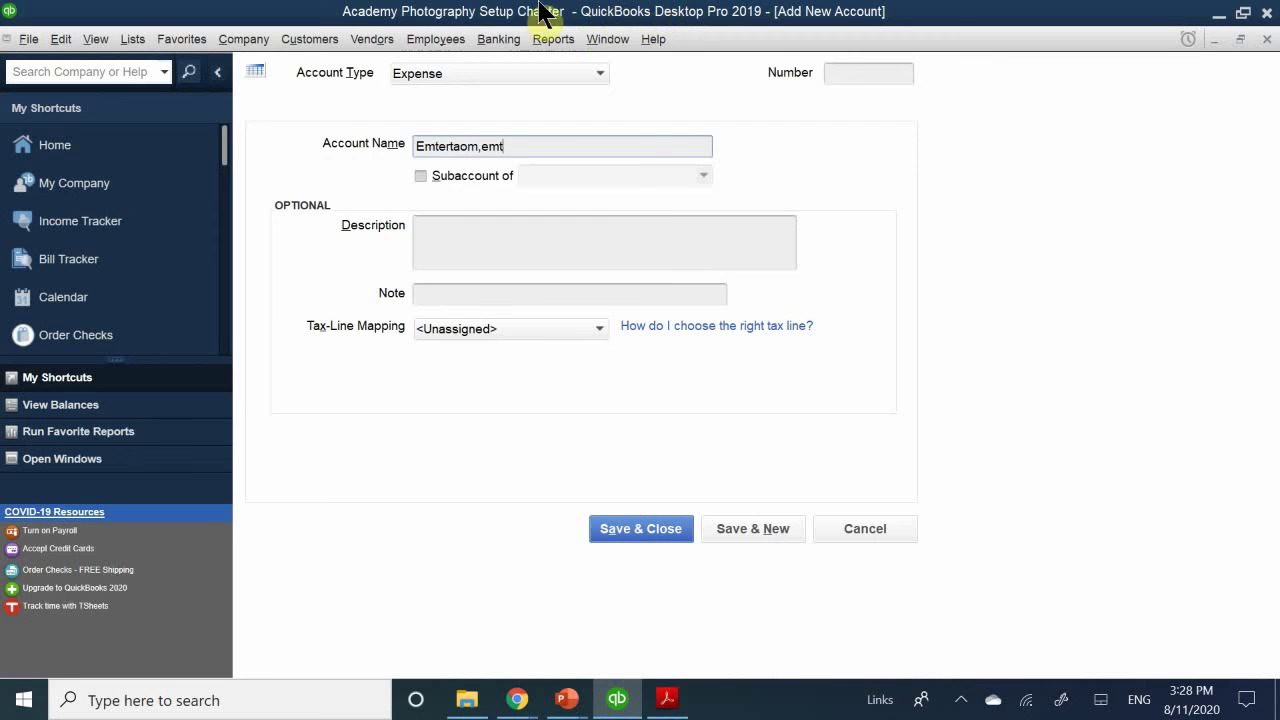
{"action": "key", "text": "BackSpace"}
{"action": "key", "text": "BackSpace"}
{"action": "key", "text": "BackSpace"}
{"action": "key", "text": "BackSpace"}
{"action": "key", "text": "BackSpace"}
{"action": "key", "text": "BackSpace"}
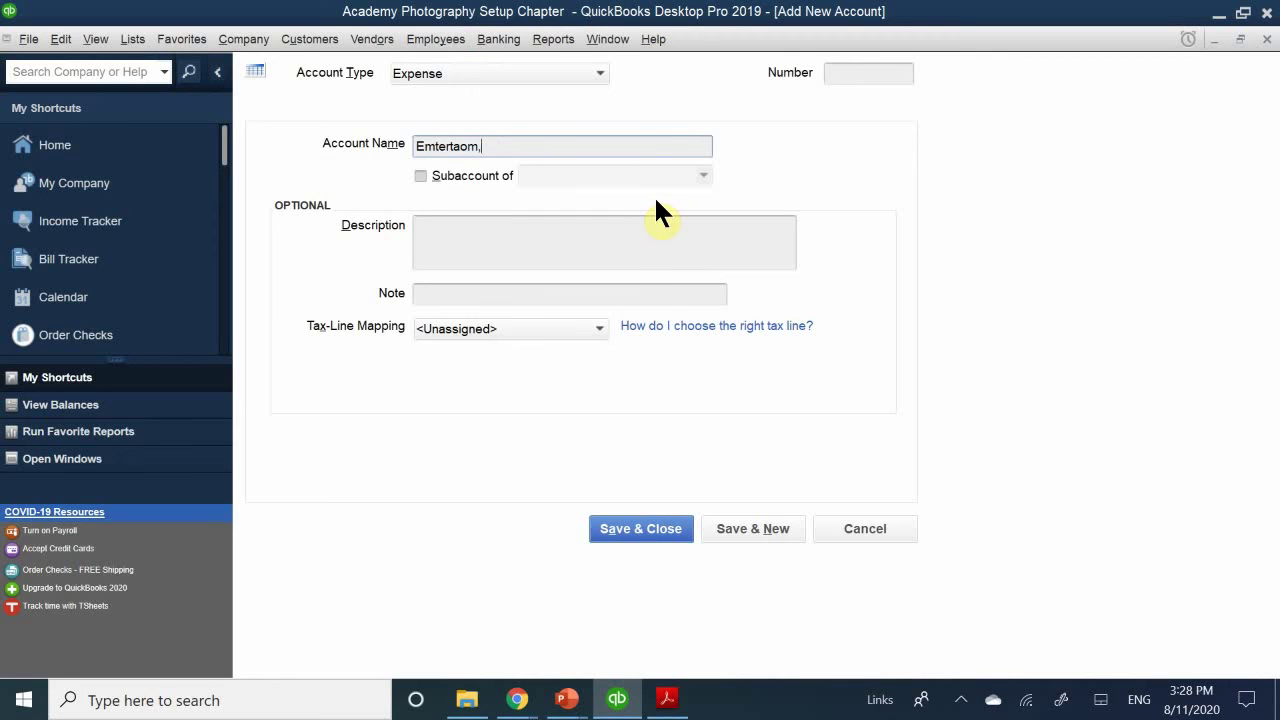
{"action": "key", "text": "BackSpace"}
{"action": "key", "text": "BackSpace"}
{"action": "key", "text": "BackSpace"}
{"action": "key", "text": "BackSpace"}
{"action": "key", "text": "BackSpace"}
{"action": "key", "text": "BackSpace"}
{"action": "type", "text": "ntertainment"}
- Give the Entertainment account number 62600 and the description "Entertainment expense", and save it
{"action": "left_click", "coordinate": [864, 77]}
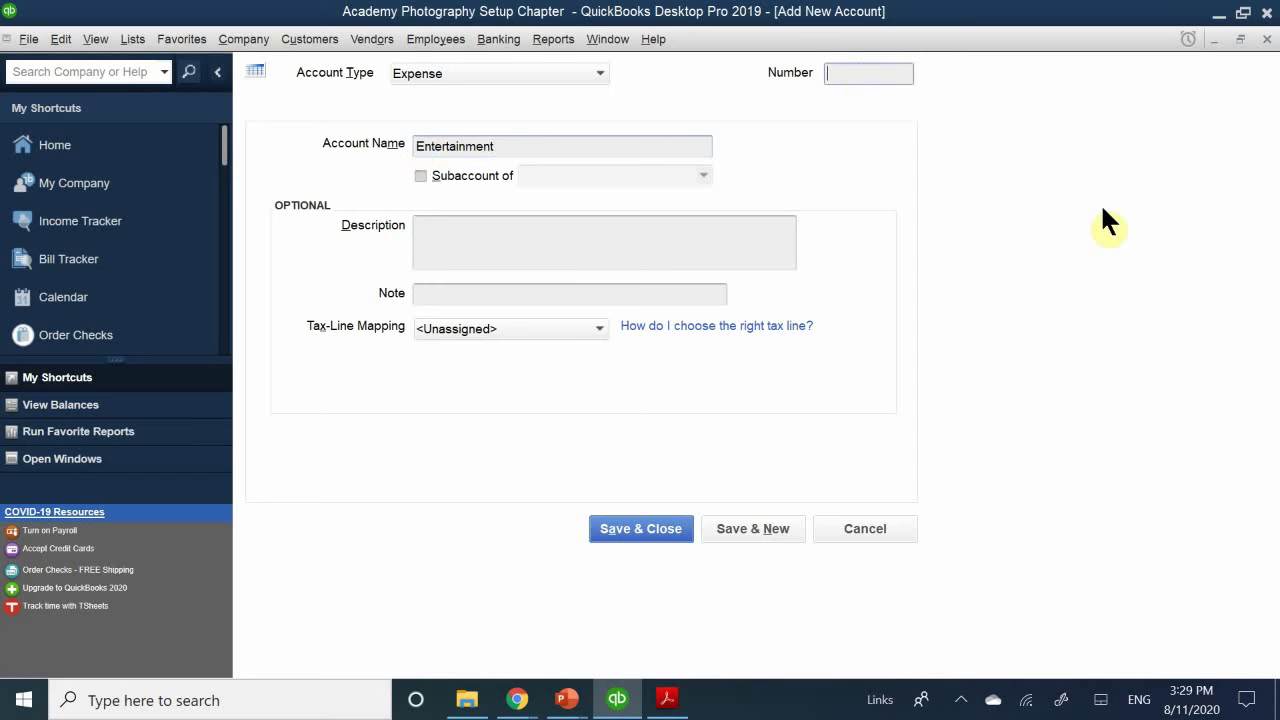
{"action": "type", "text": "62600"}
{"action": "left_click", "coordinate": [460, 245]}
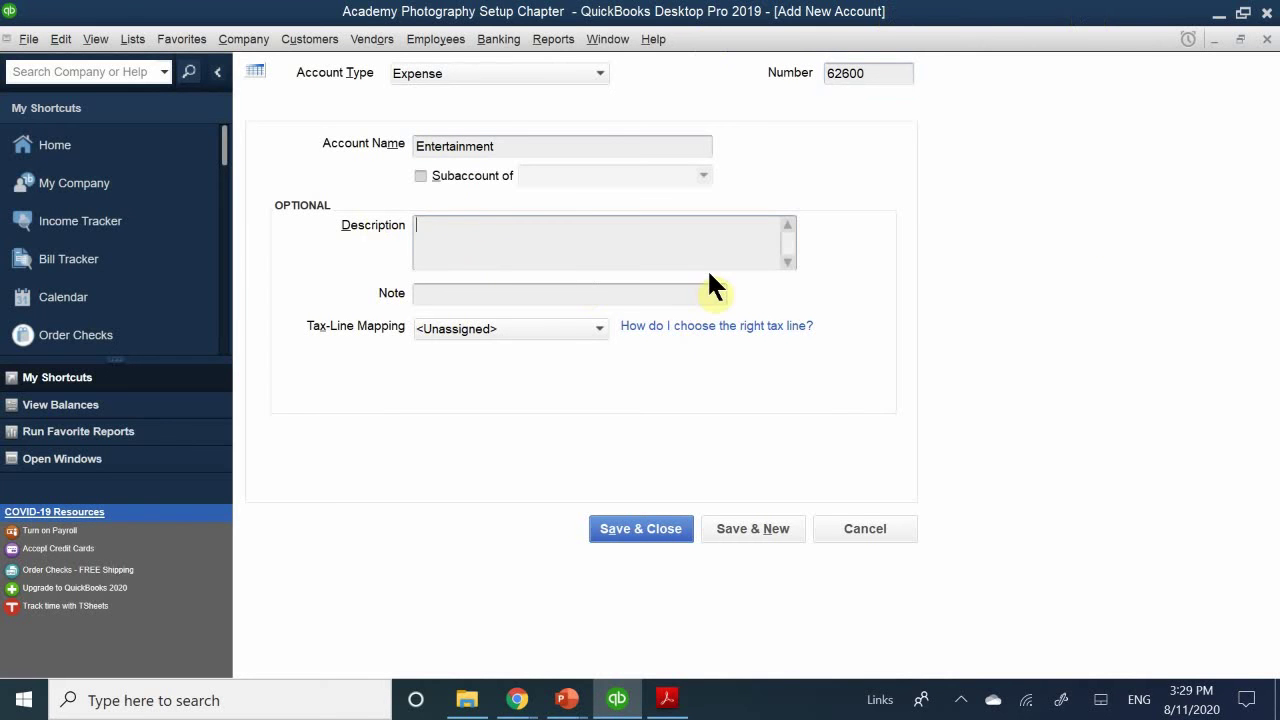
{"action": "type", "text": "Entertainment expense"}
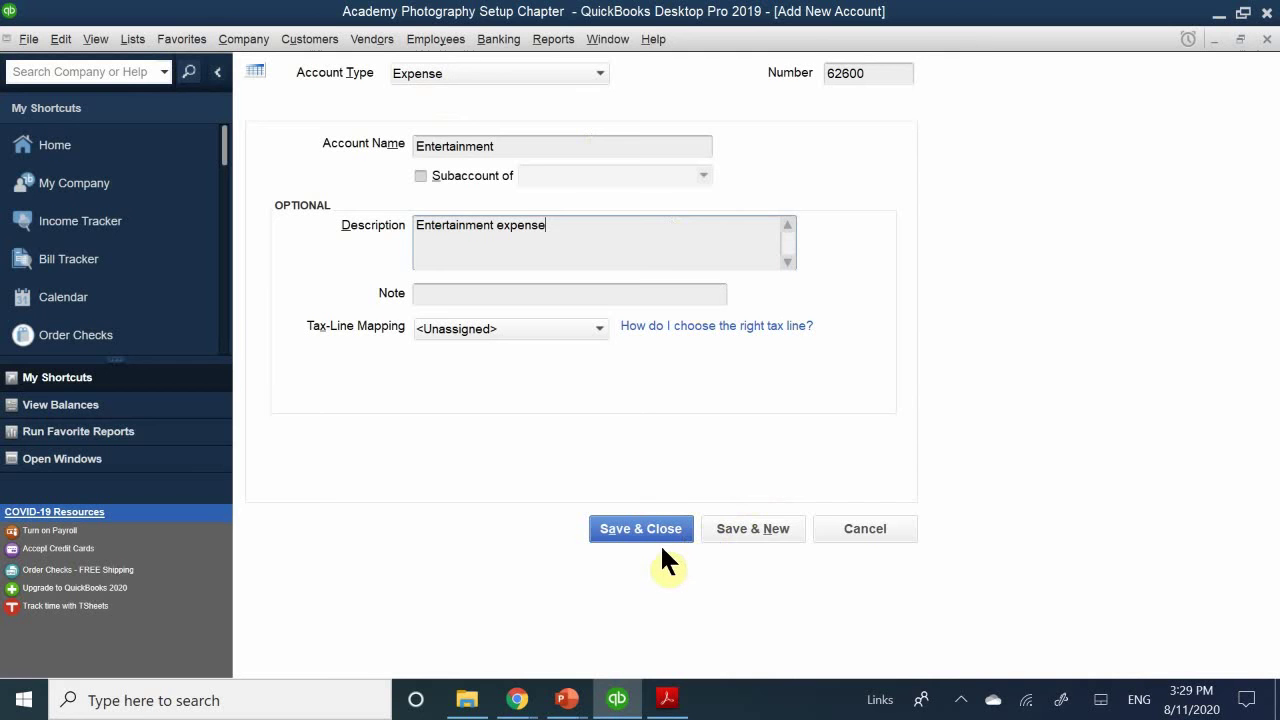
{"action": "left_click", "coordinate": [640, 527]}
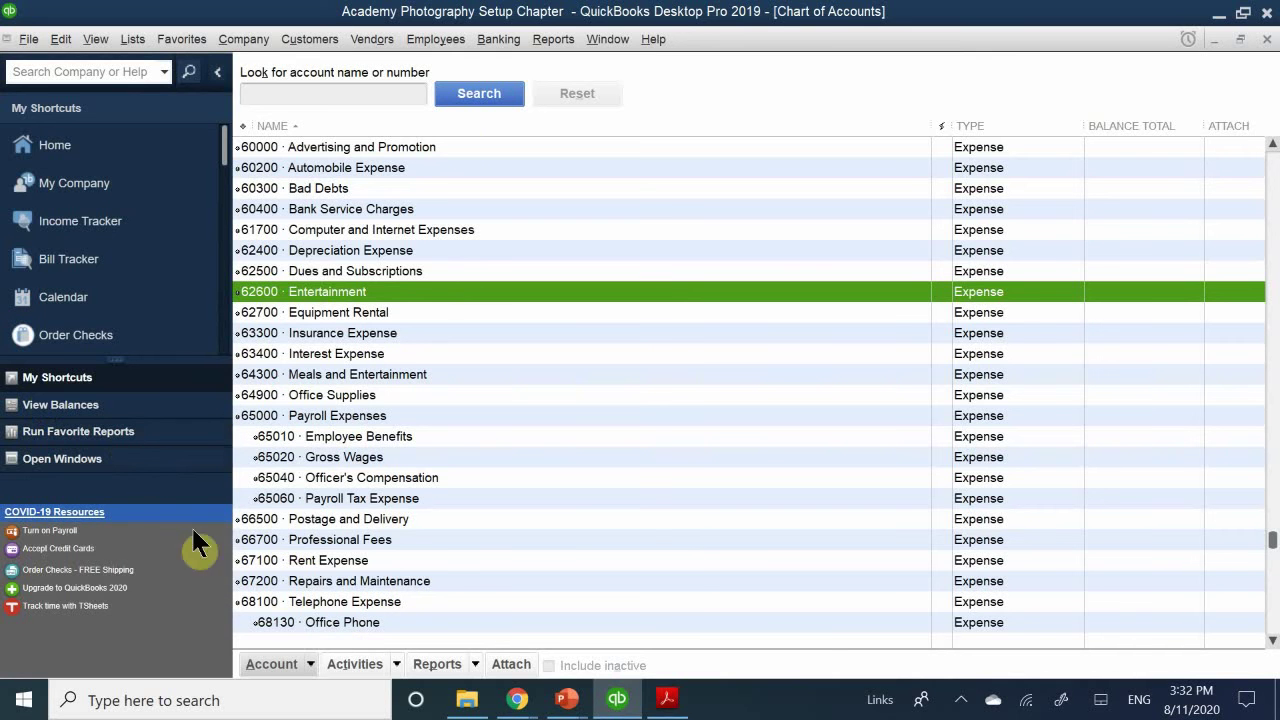
- Examine the commands available for editing, deleting or inactivating accounts, using the Entertainment and Insurance Expense accounts
{"action": "right_click", "coordinate": [321, 291]}
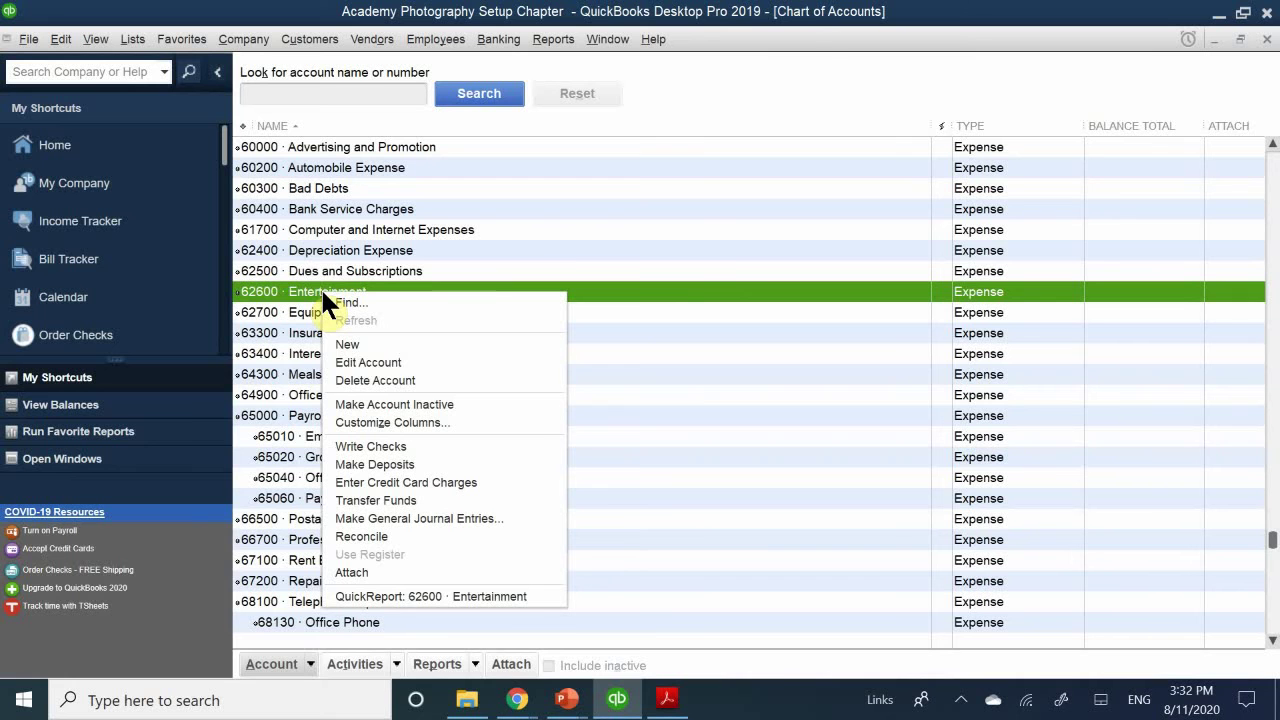
{"action": "left_click", "coordinate": [310, 664]}
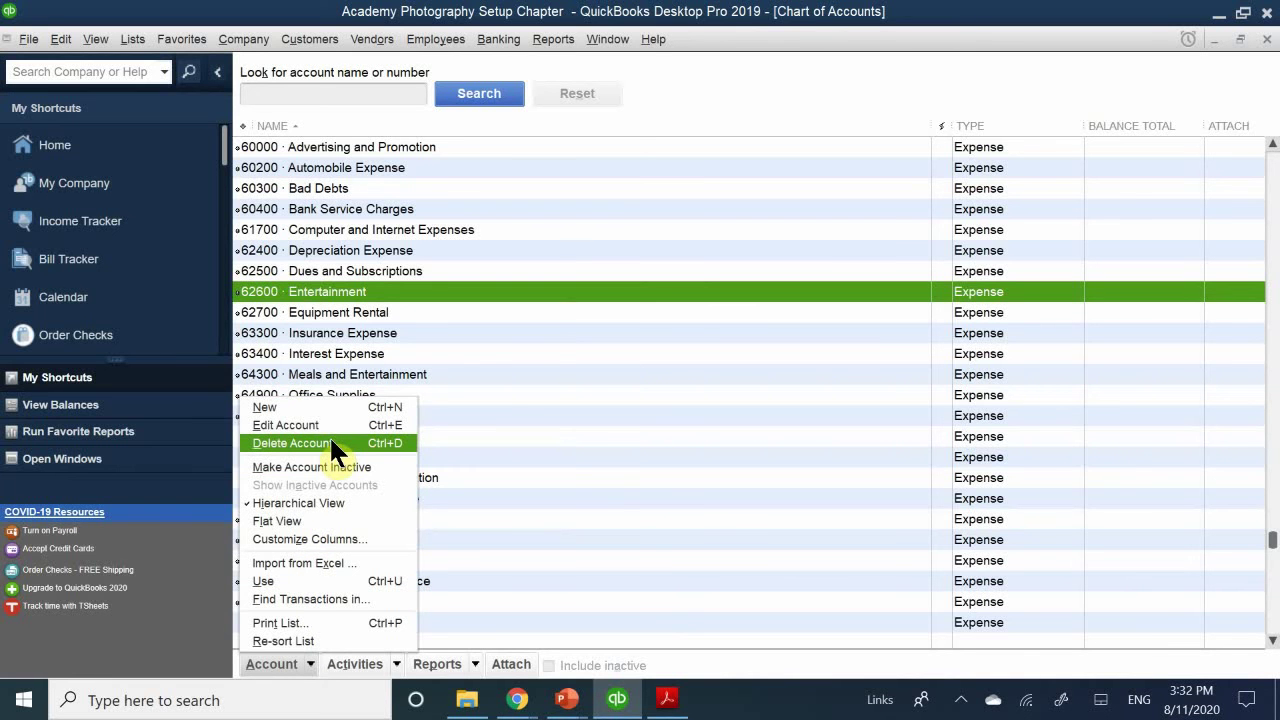
{"action": "left_click", "coordinate": [520, 332]}
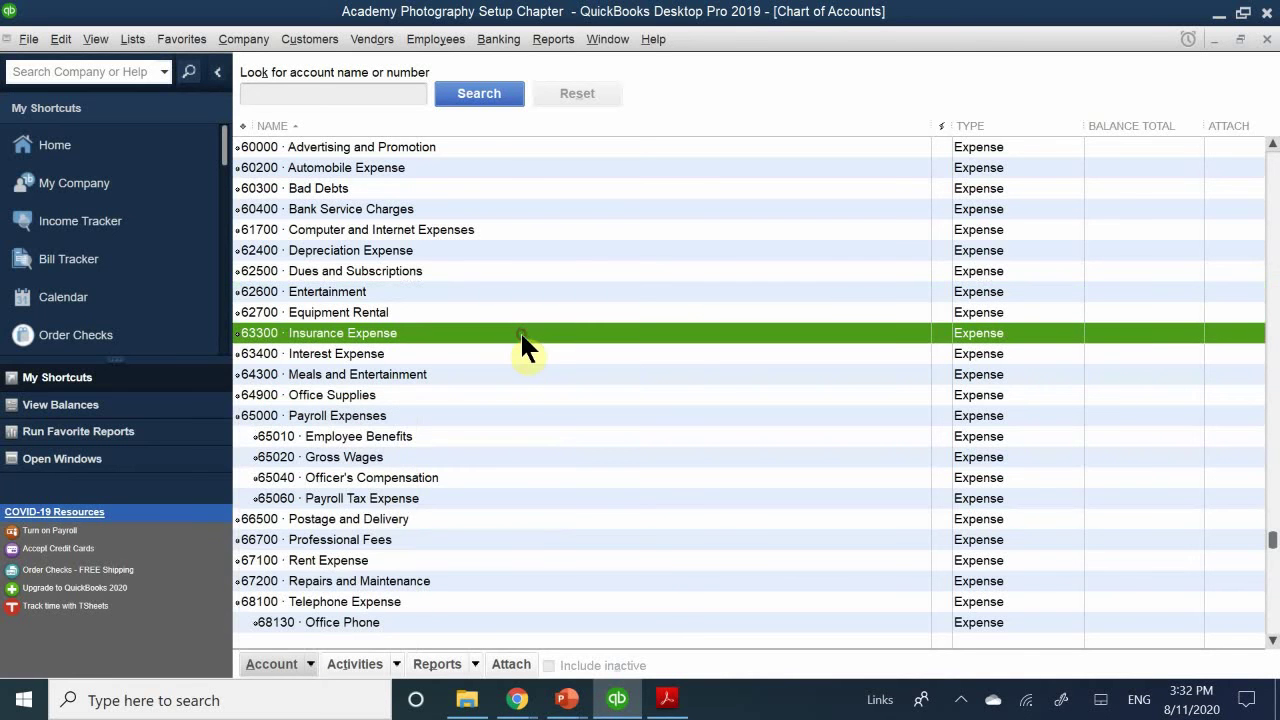
{"action": "right_click", "coordinate": [411, 340]}
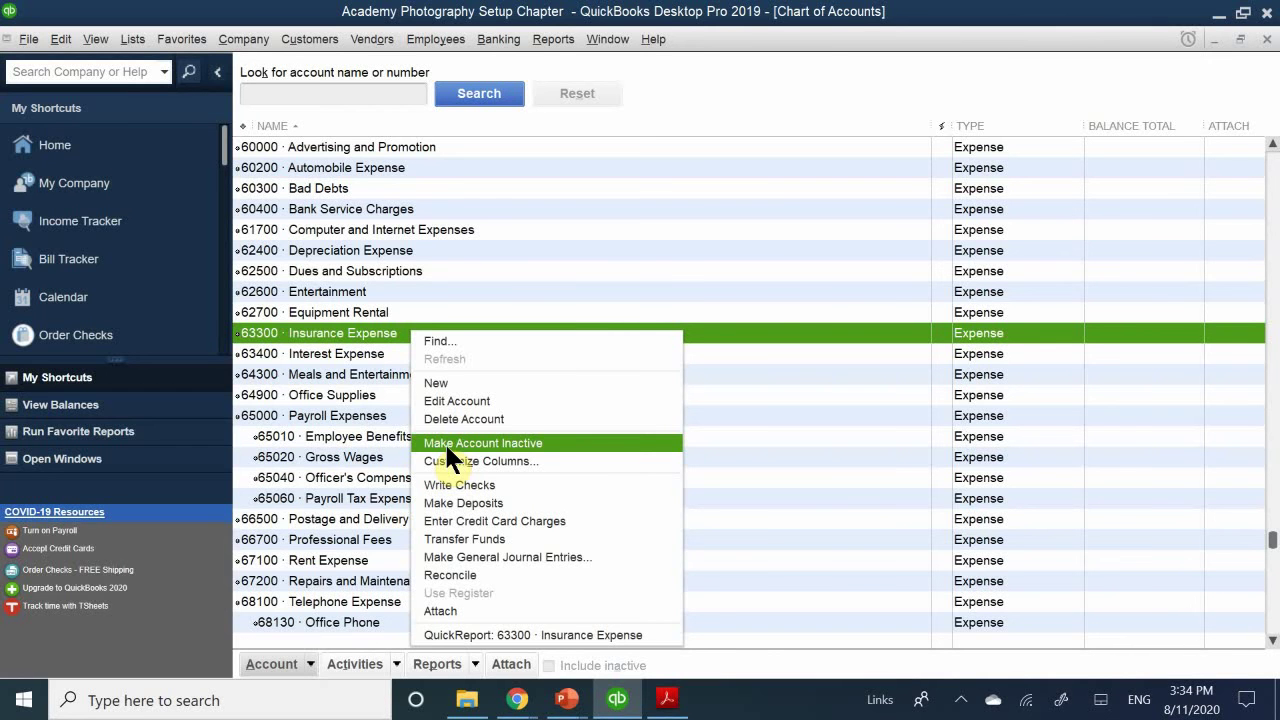
{"action": "left_click", "coordinate": [296, 354]}
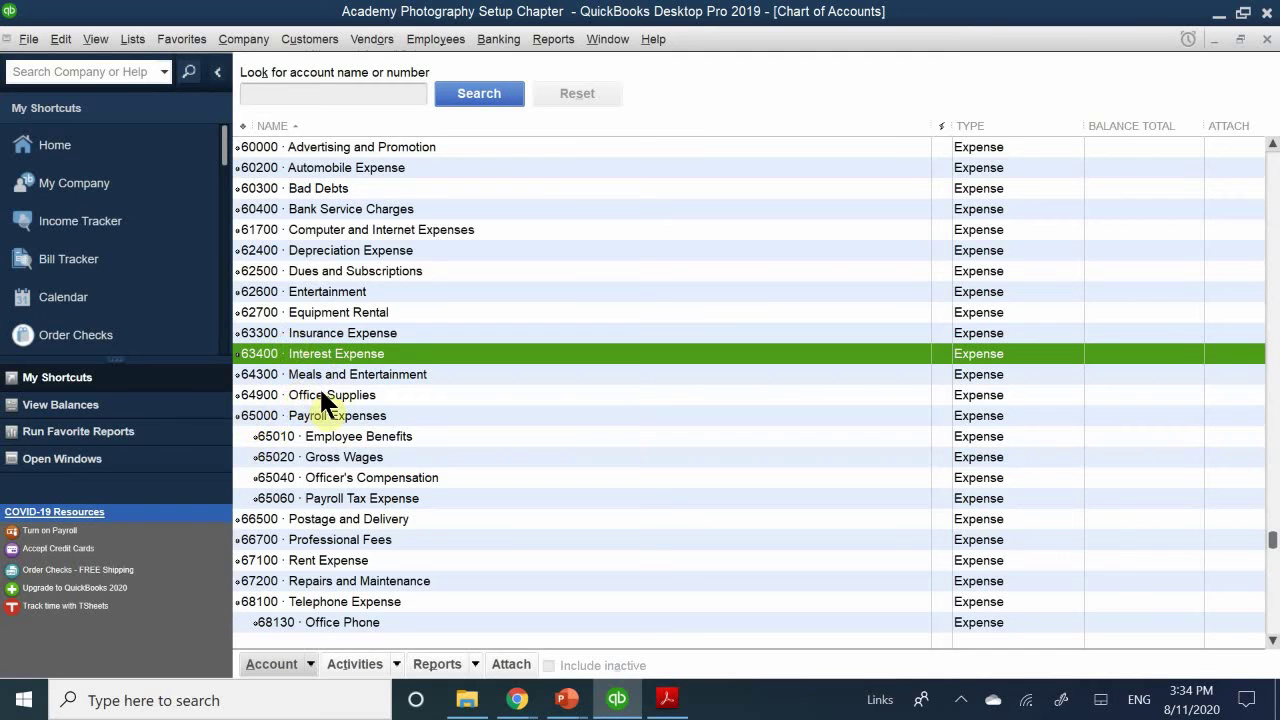
- Make the 64300 Meals and Entertainment account inactive
{"action": "left_click", "coordinate": [349, 372]}
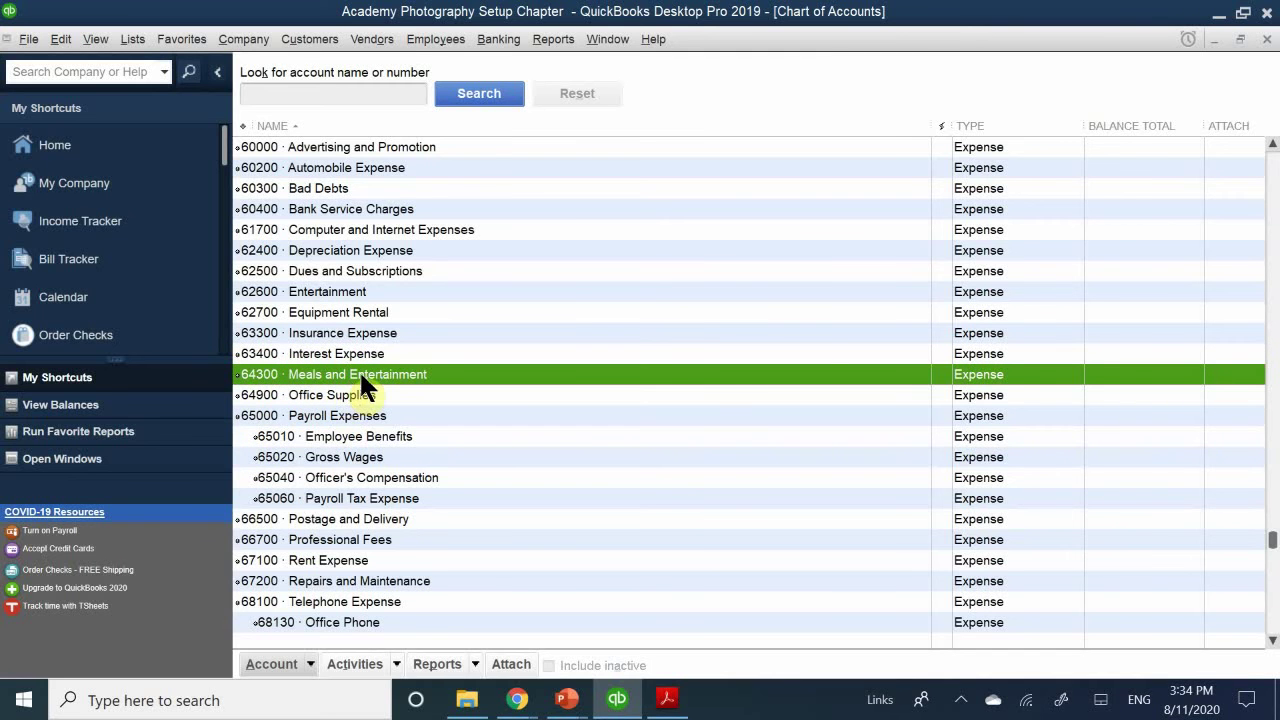
{"action": "right_click", "coordinate": [360, 376]}
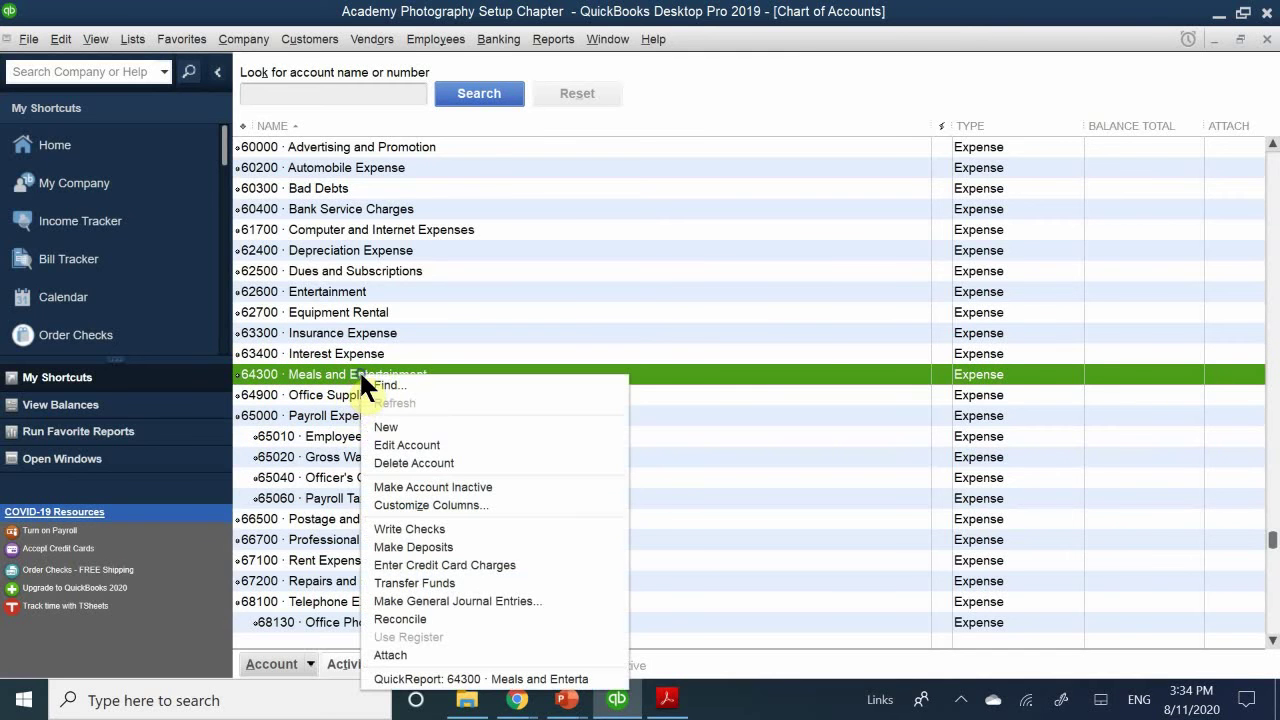
{"action": "left_click", "coordinate": [451, 483]}
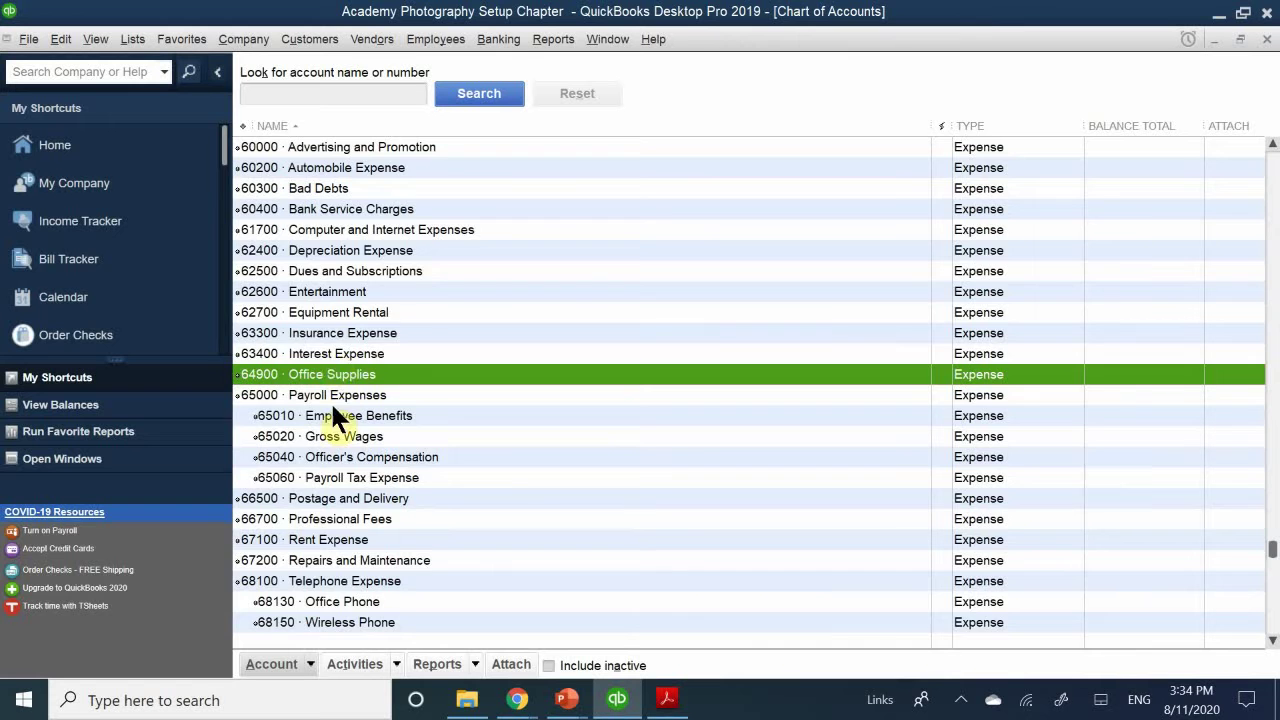
- Make the 15600 Land fixed asset account inactive
{"action": "scroll", "coordinate": [335, 425], "scroll_direction": "up", "scroll_amount": 15}
{"action": "scroll", "coordinate": [335, 425], "scroll_direction": "up", "scroll_amount": 3}
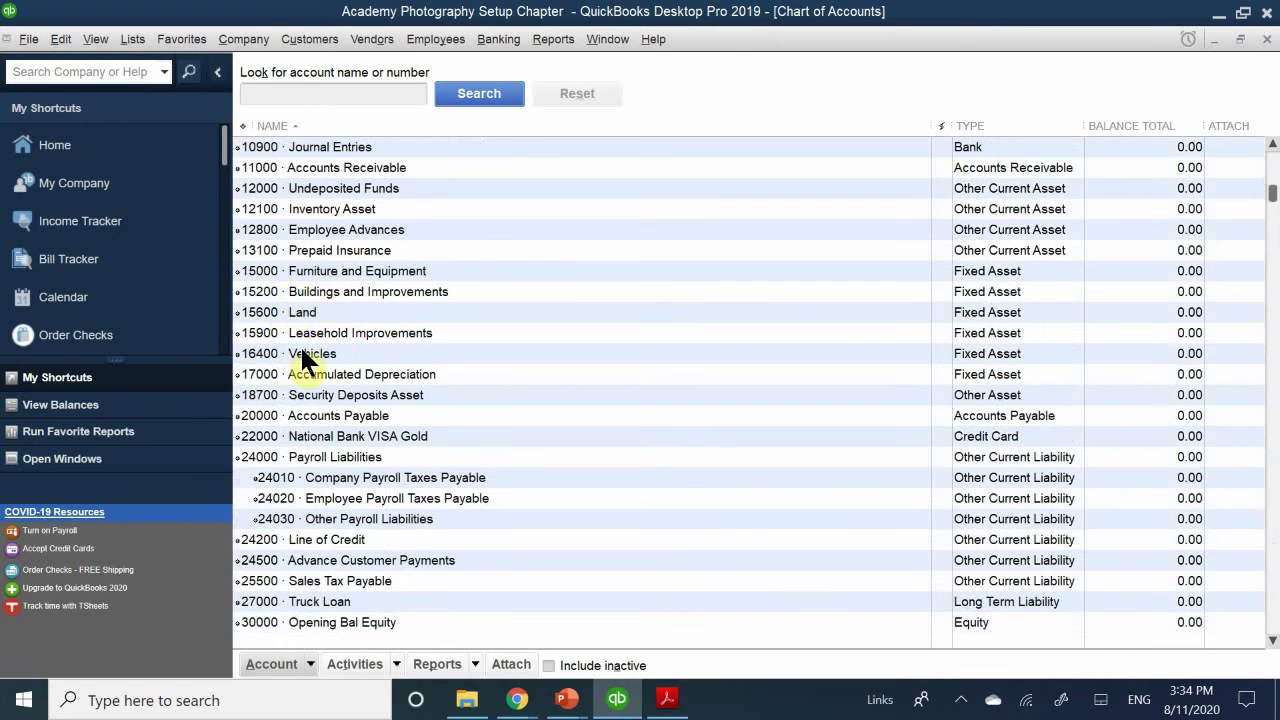
{"action": "right_click", "coordinate": [296, 312]}
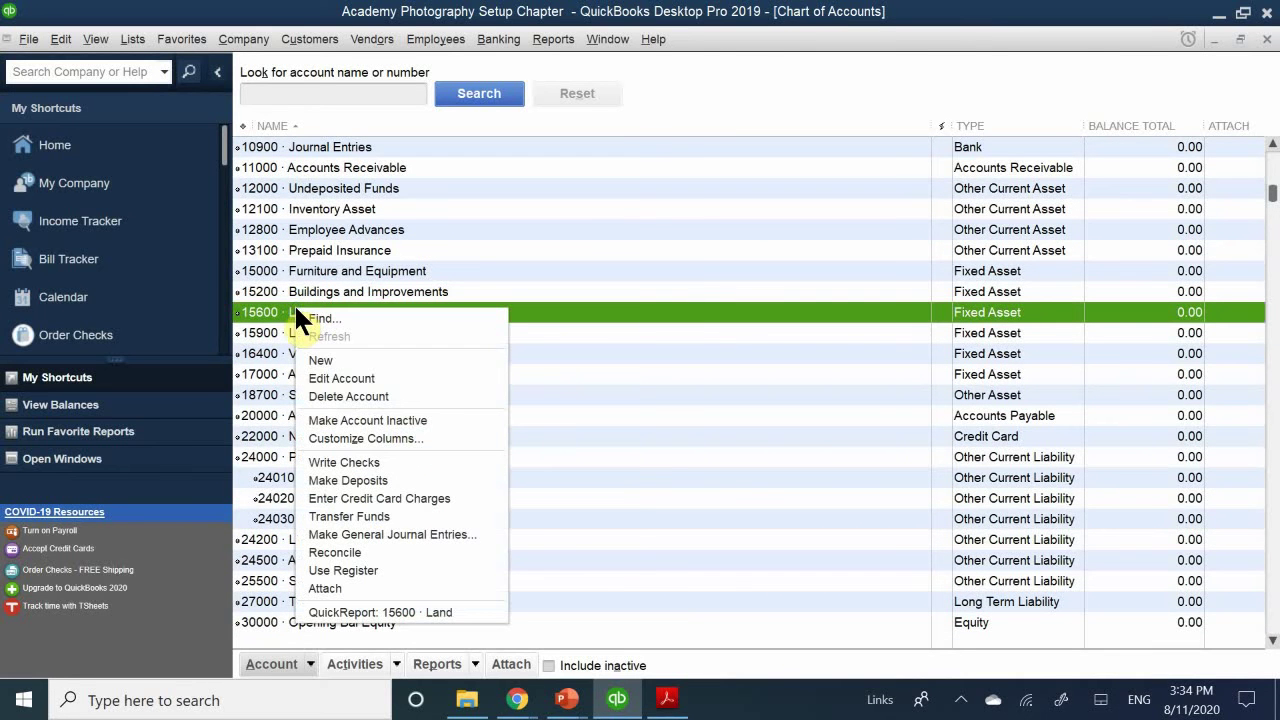
{"action": "left_click", "coordinate": [370, 420]}
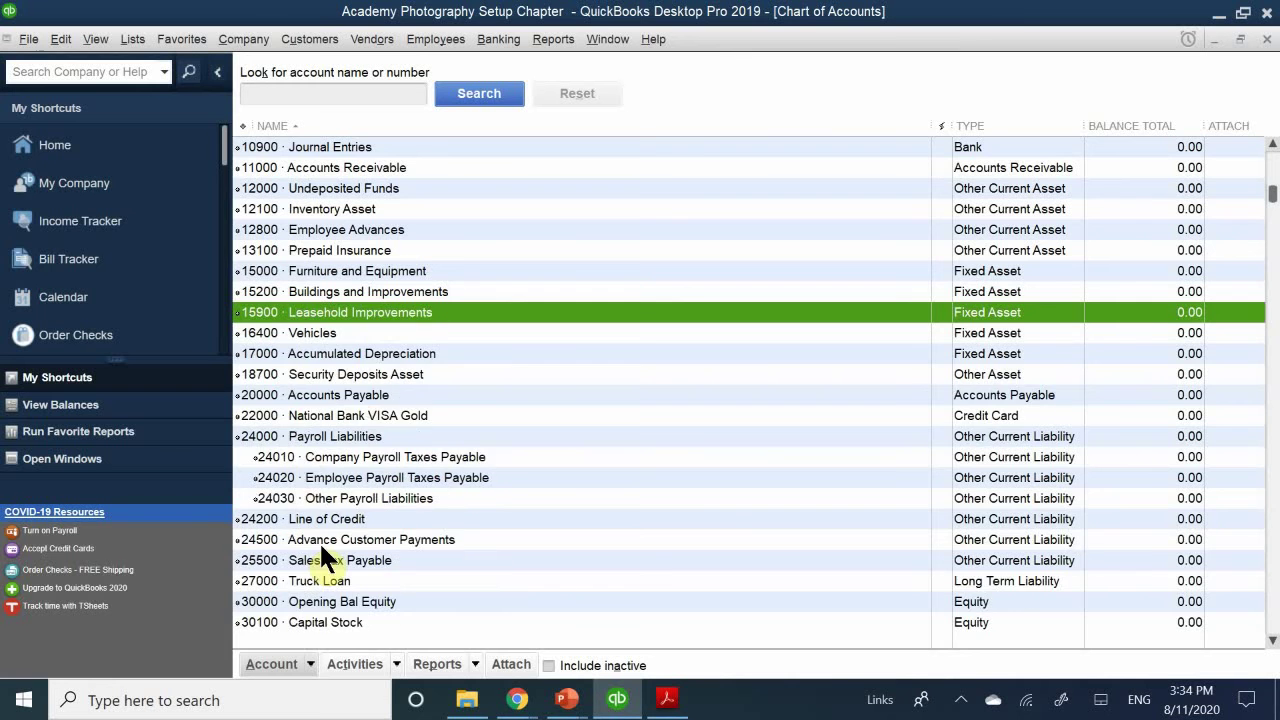
{"action": "scroll", "coordinate": [298, 456], "scroll_direction": "down", "scroll_amount": 1}
{"action": "scroll", "coordinate": [297, 455], "scroll_direction": "down", "scroll_amount": 12}
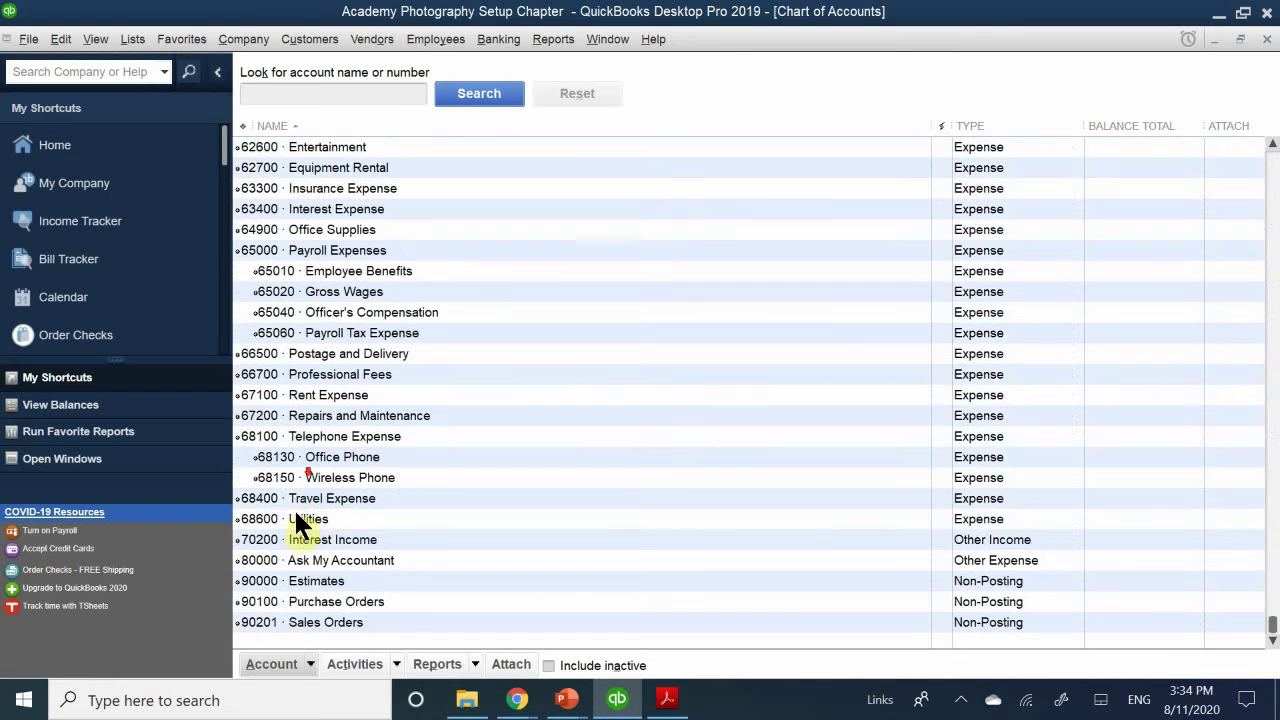
- Review the active accounts in the chart of accounts, from the bank accounts through to the non-posting accounts
{"action": "scroll", "coordinate": [283, 492], "scroll_direction": "up", "scroll_amount": 1}
{"action": "scroll", "coordinate": [280, 490], "scroll_direction": "up", "scroll_amount": 15}
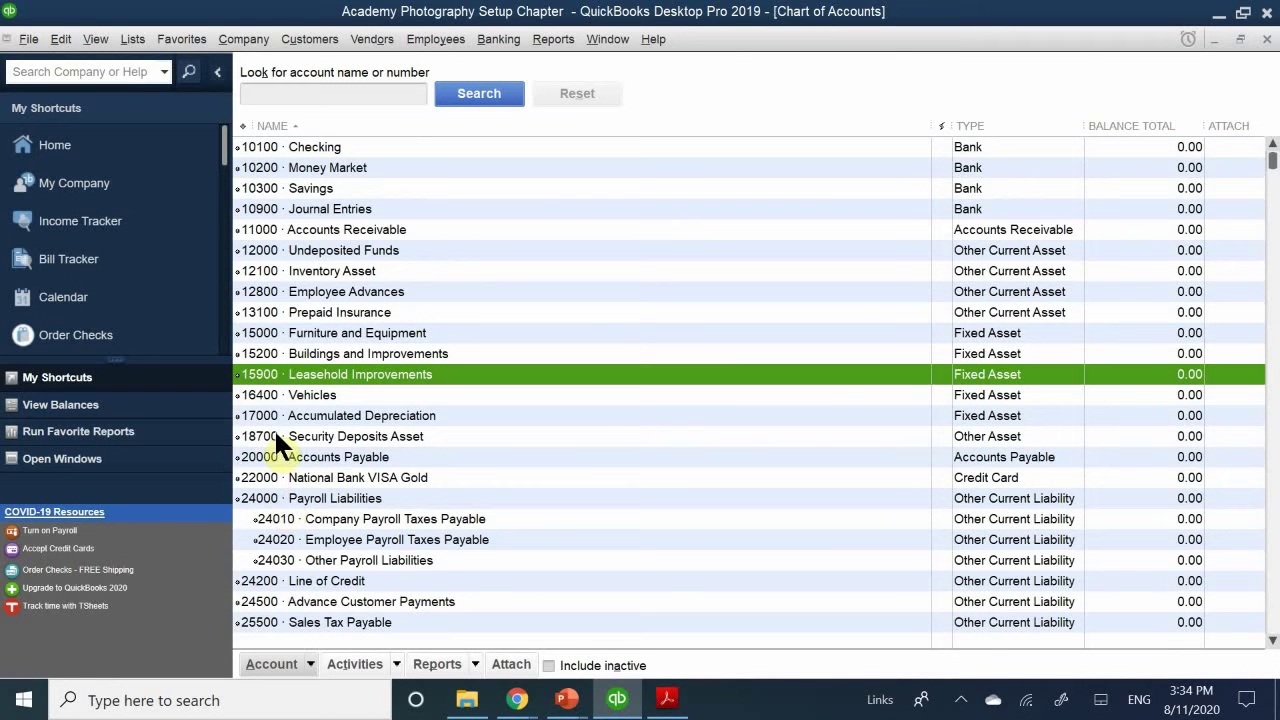
{"action": "scroll", "coordinate": [368, 276], "scroll_direction": "down", "scroll_amount": 1}
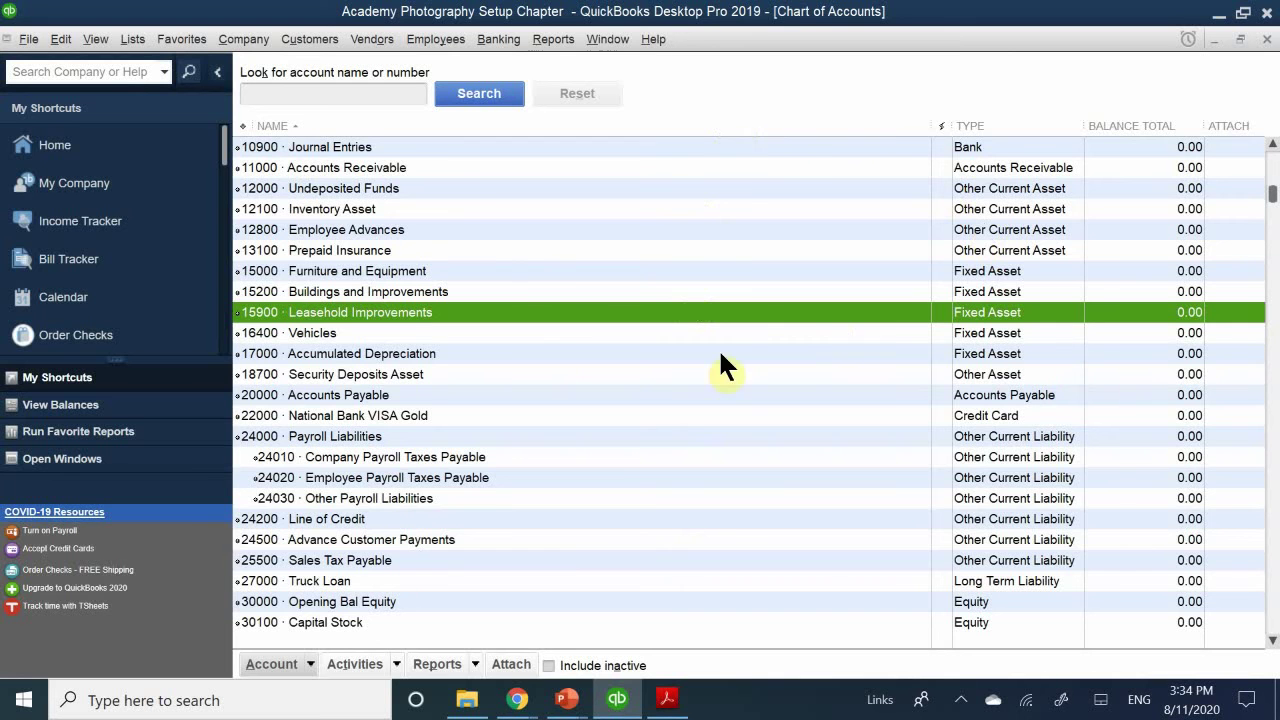
{"action": "scroll", "coordinate": [372, 280], "scroll_direction": "up", "scroll_amount": 1}
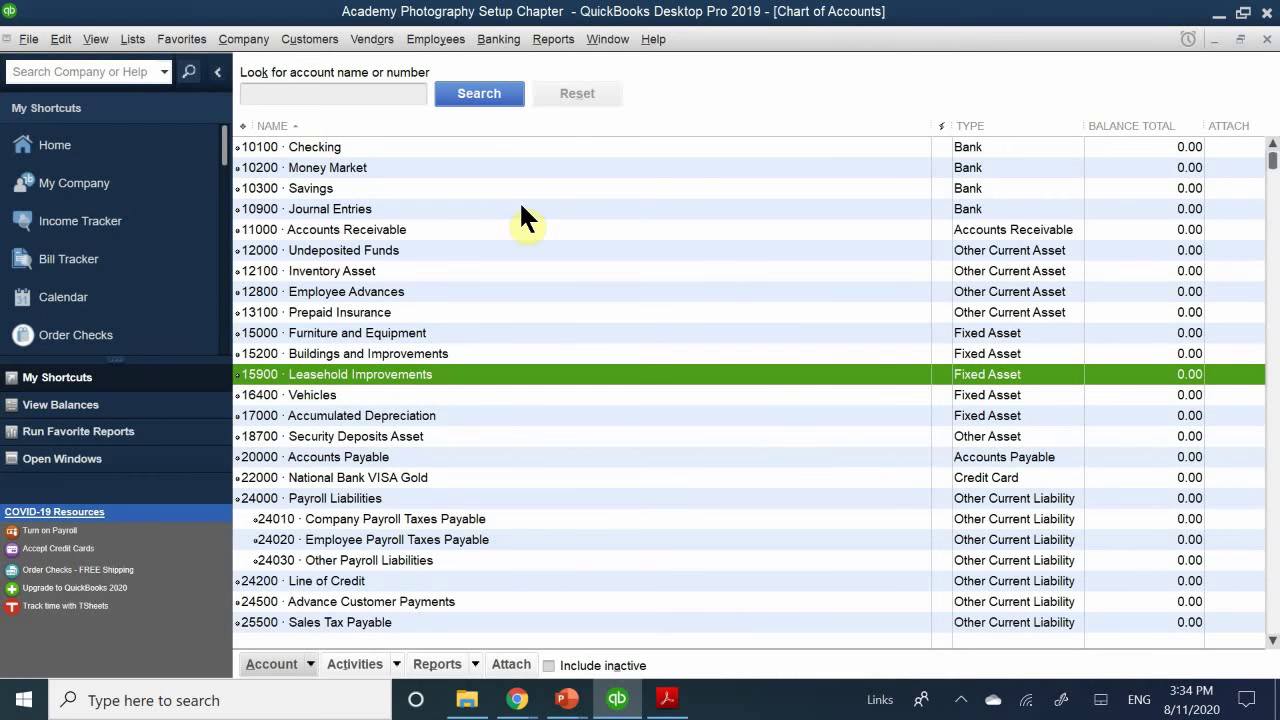
{"action": "scroll", "coordinate": [519, 200], "scroll_direction": "down", "scroll_amount": 9}
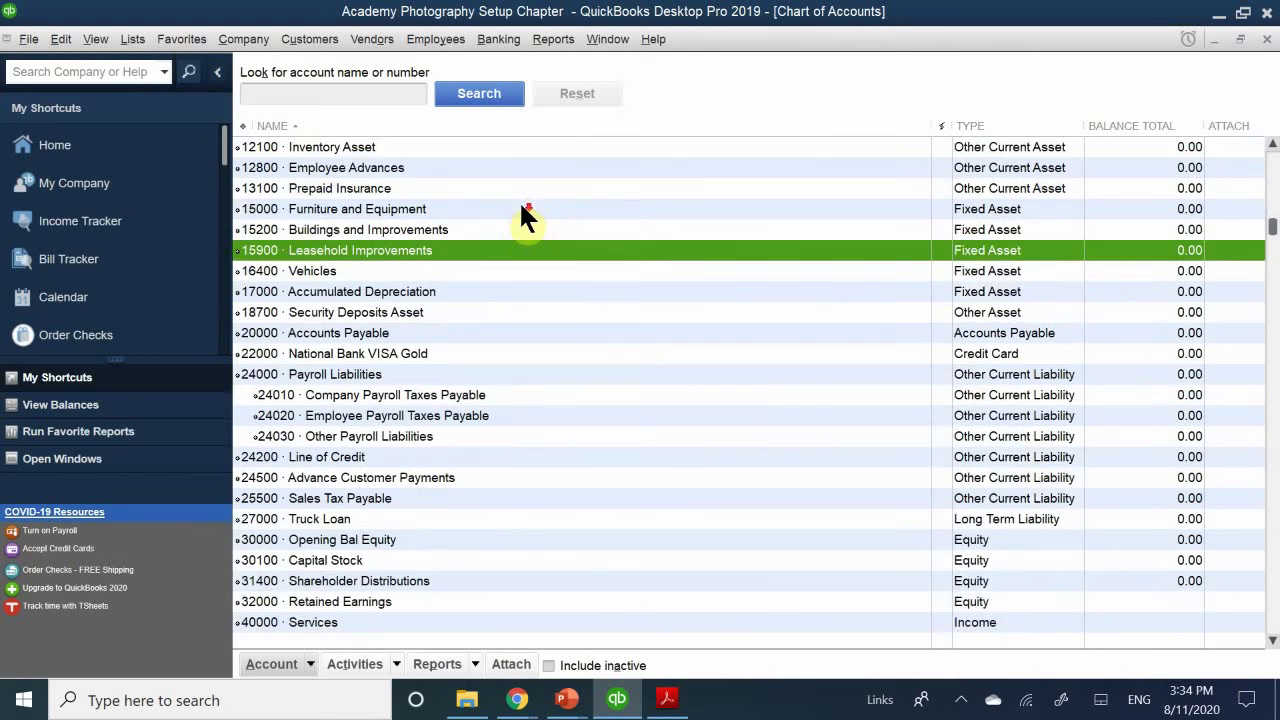
{"action": "scroll", "coordinate": [515, 230], "scroll_direction": "down", "scroll_amount": 5}
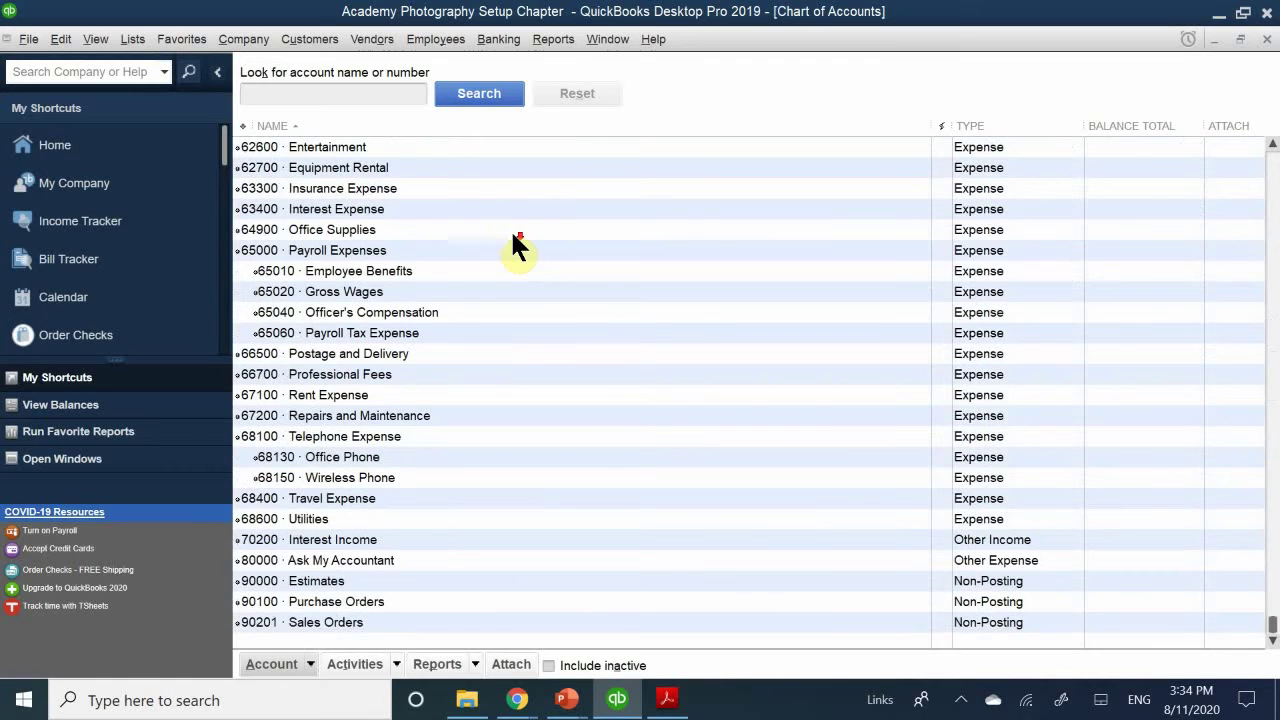
{"action": "scroll", "coordinate": [512, 236], "scroll_direction": "up", "scroll_amount": 7}
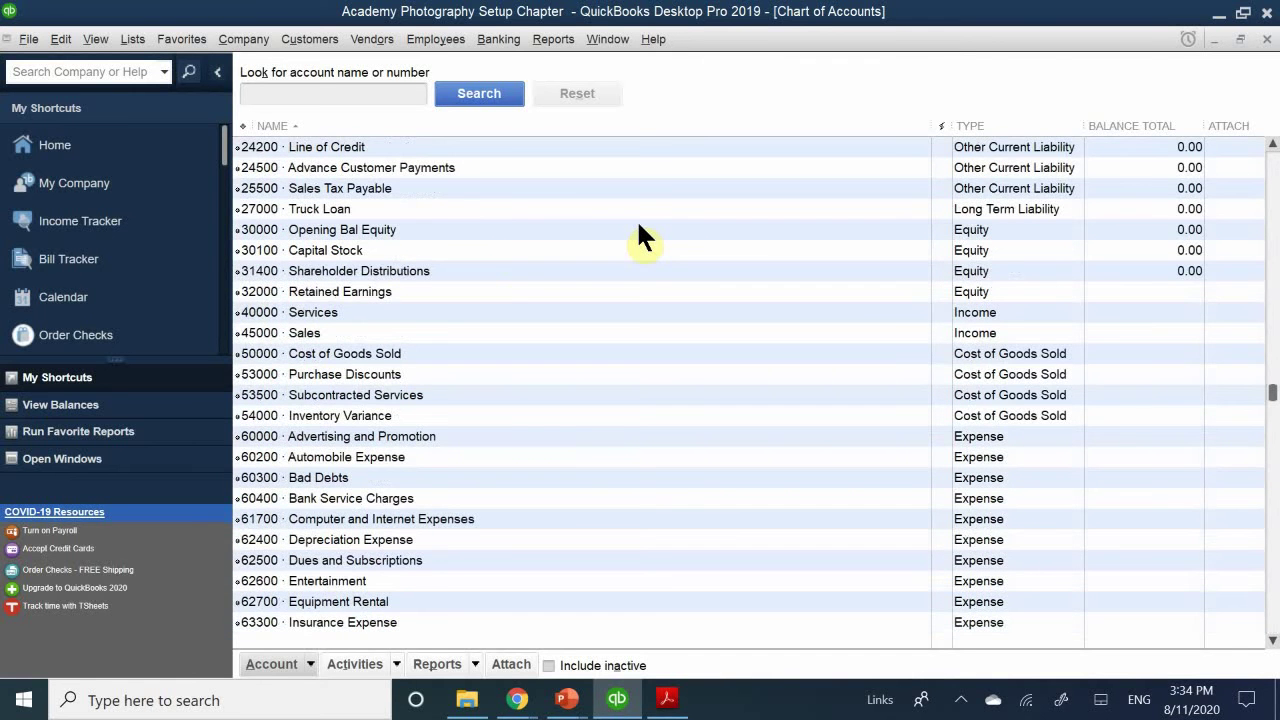
{"action": "scroll", "coordinate": [638, 228], "scroll_direction": "up", "scroll_amount": 4}
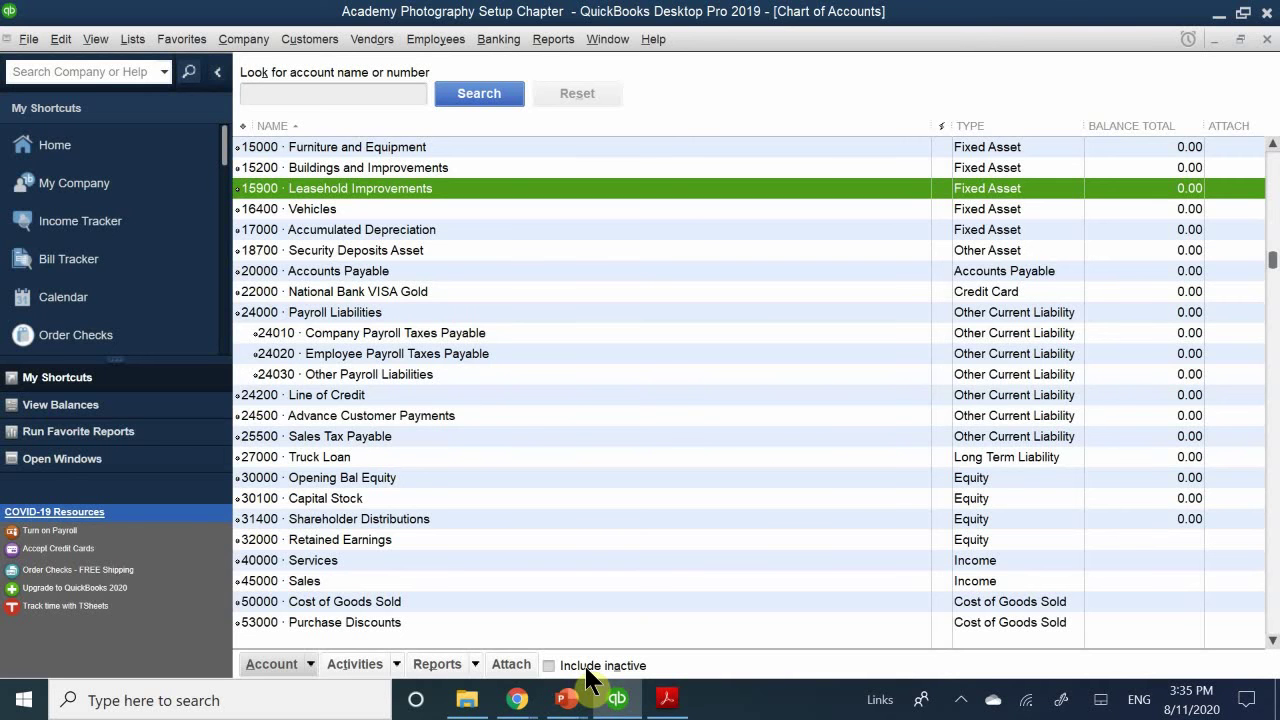
- Include inactive accounts in the chart of accounts list and locate the ones marked inactive
{"action": "left_click", "coordinate": [548, 666]}
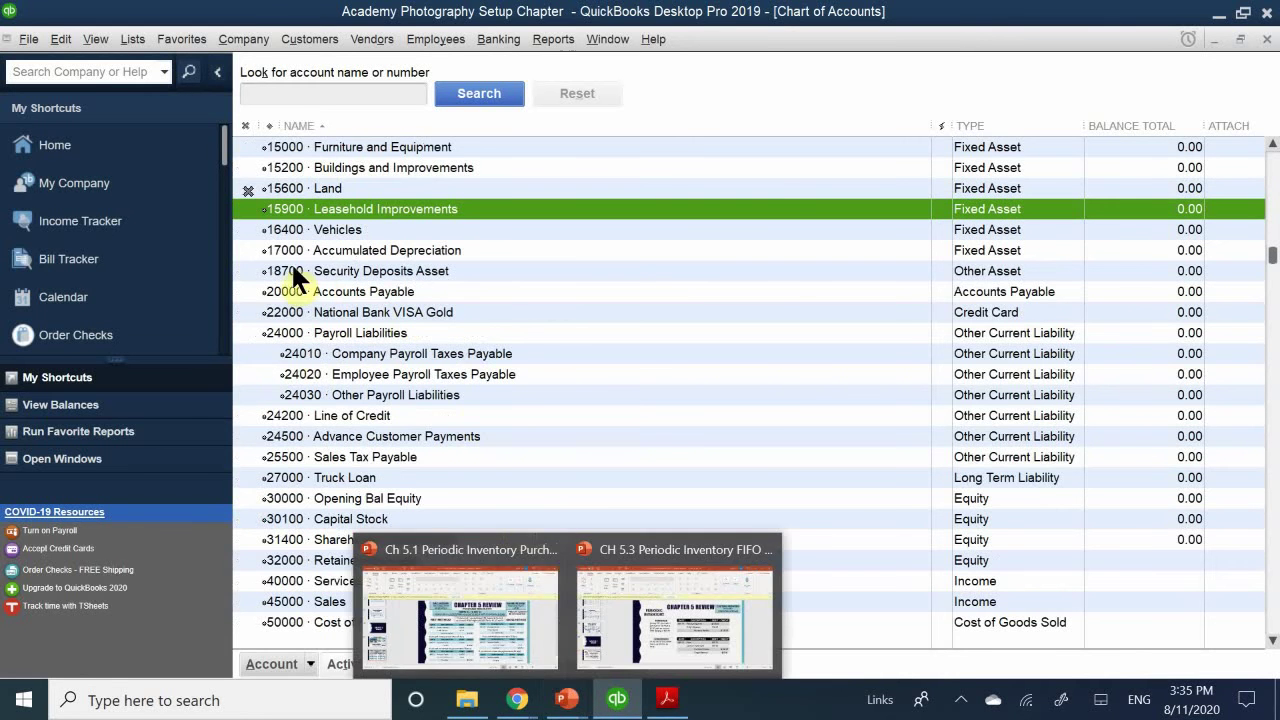
{"action": "scroll", "coordinate": [323, 380], "scroll_direction": "down", "scroll_amount": 1}
{"action": "scroll", "coordinate": [330, 470], "scroll_direction": "up", "scroll_amount": 3}
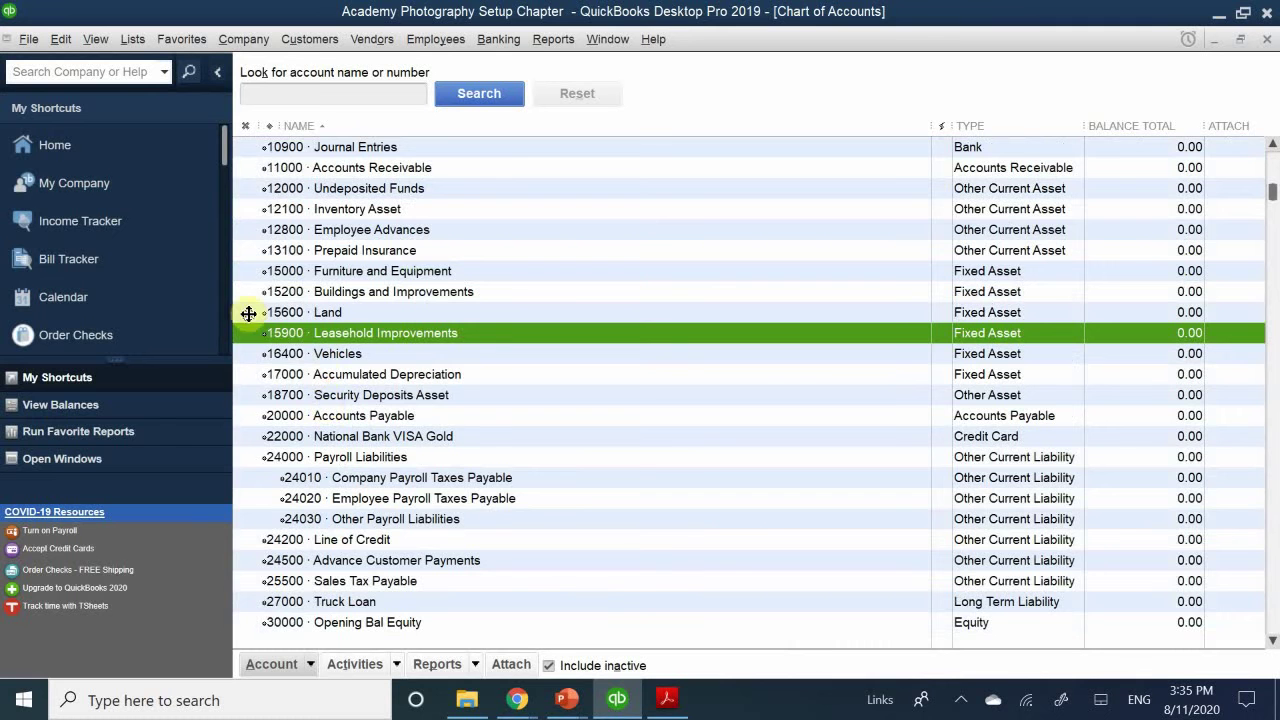
{"action": "scroll", "coordinate": [331, 312], "scroll_direction": "down", "scroll_amount": 12}
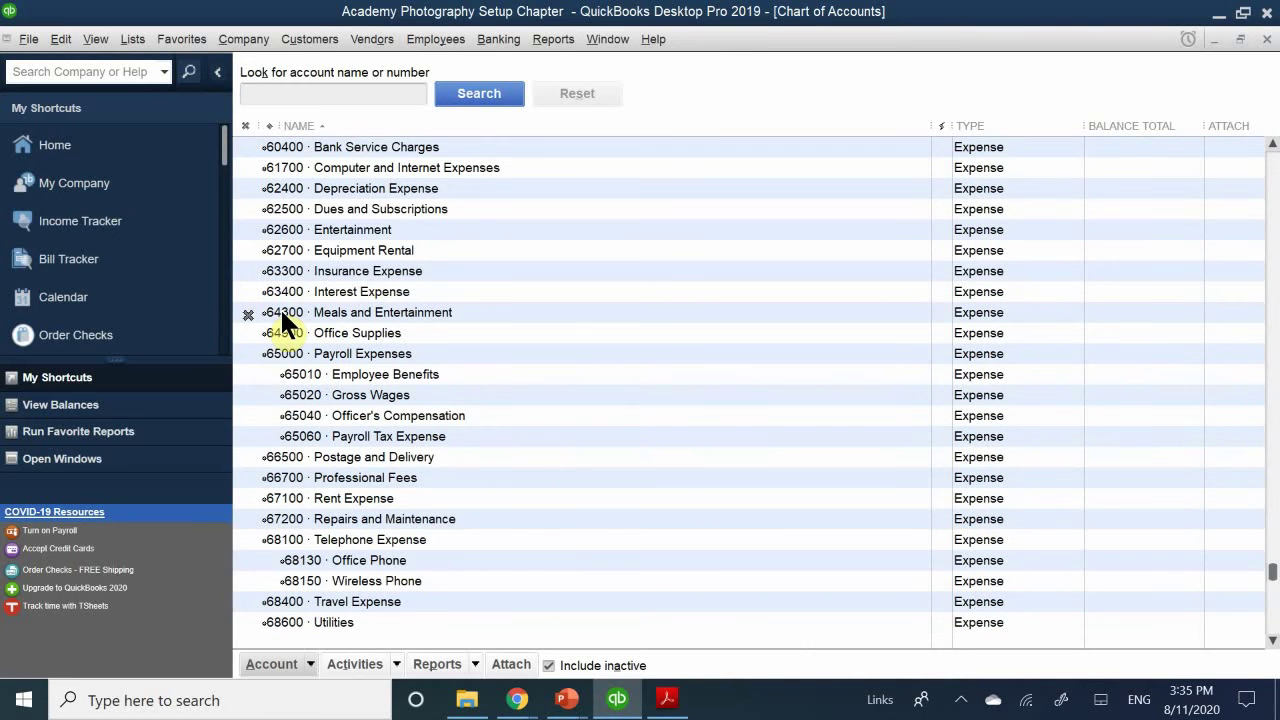
- Reactivate the 64300 Meals and Entertainment account and exclude inactive accounts from the list again
{"action": "scroll", "coordinate": [280, 310], "scroll_direction": "up", "scroll_amount": 1}
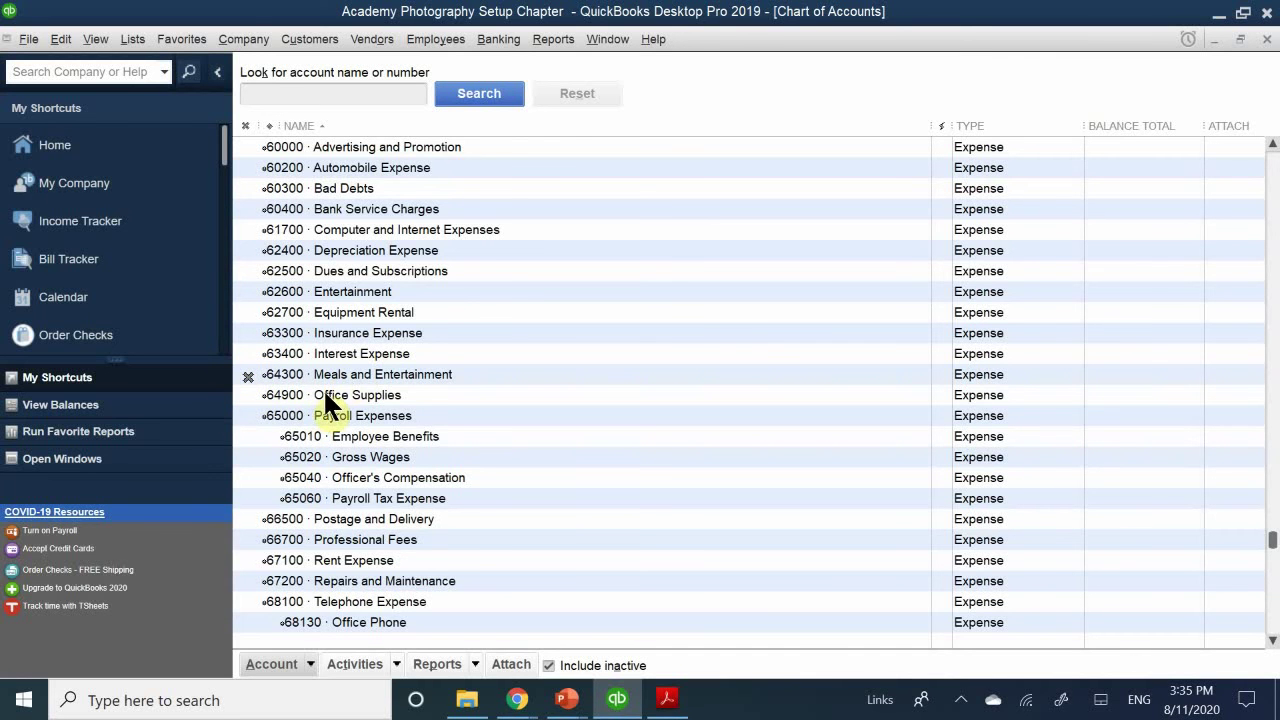
{"action": "left_click", "coordinate": [246, 377]}
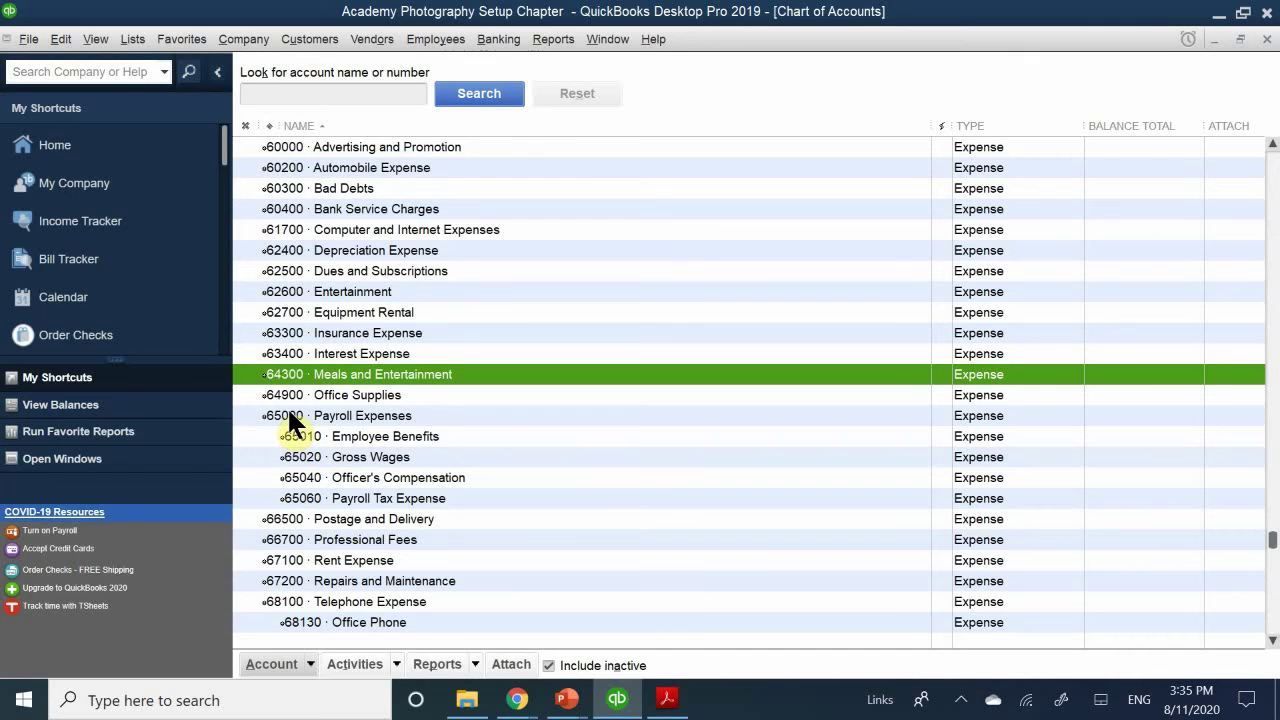
{"action": "left_click", "coordinate": [547, 666]}
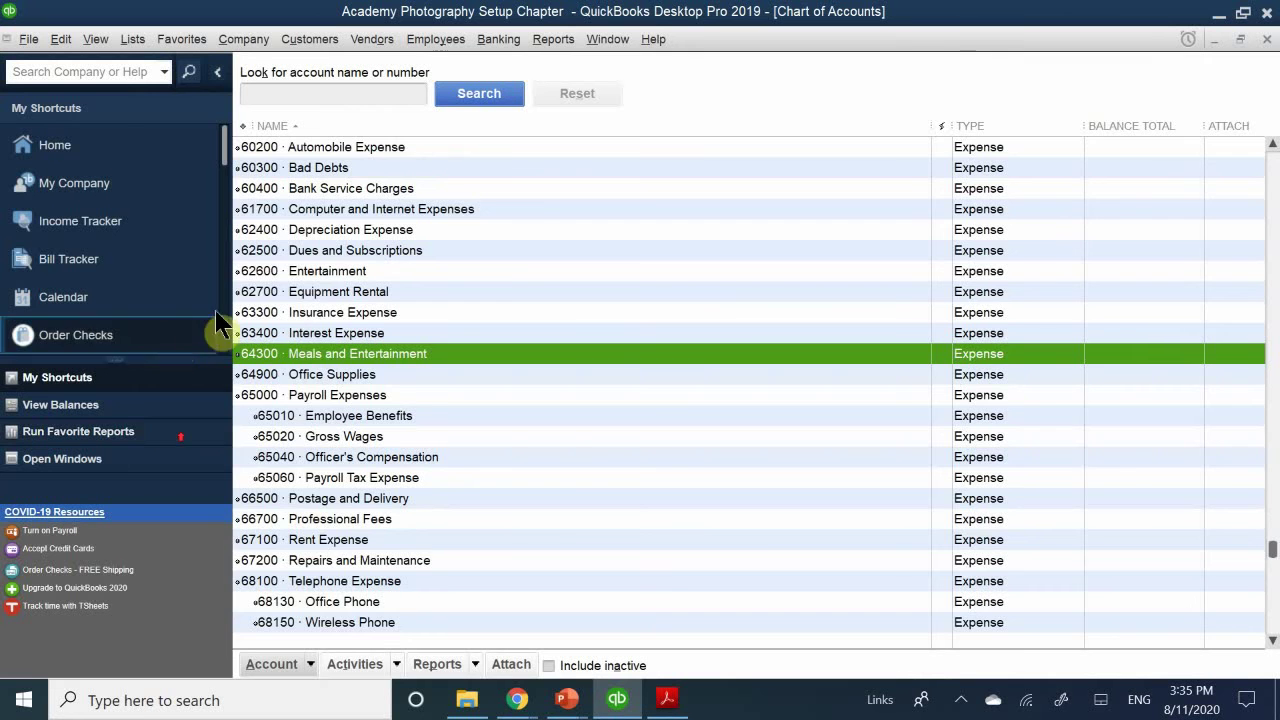
- Change the Entertainment expense account's number to 60605 and save the account
{"action": "scroll", "coordinate": [296, 375], "scroll_direction": "down", "scroll_amount": 3}
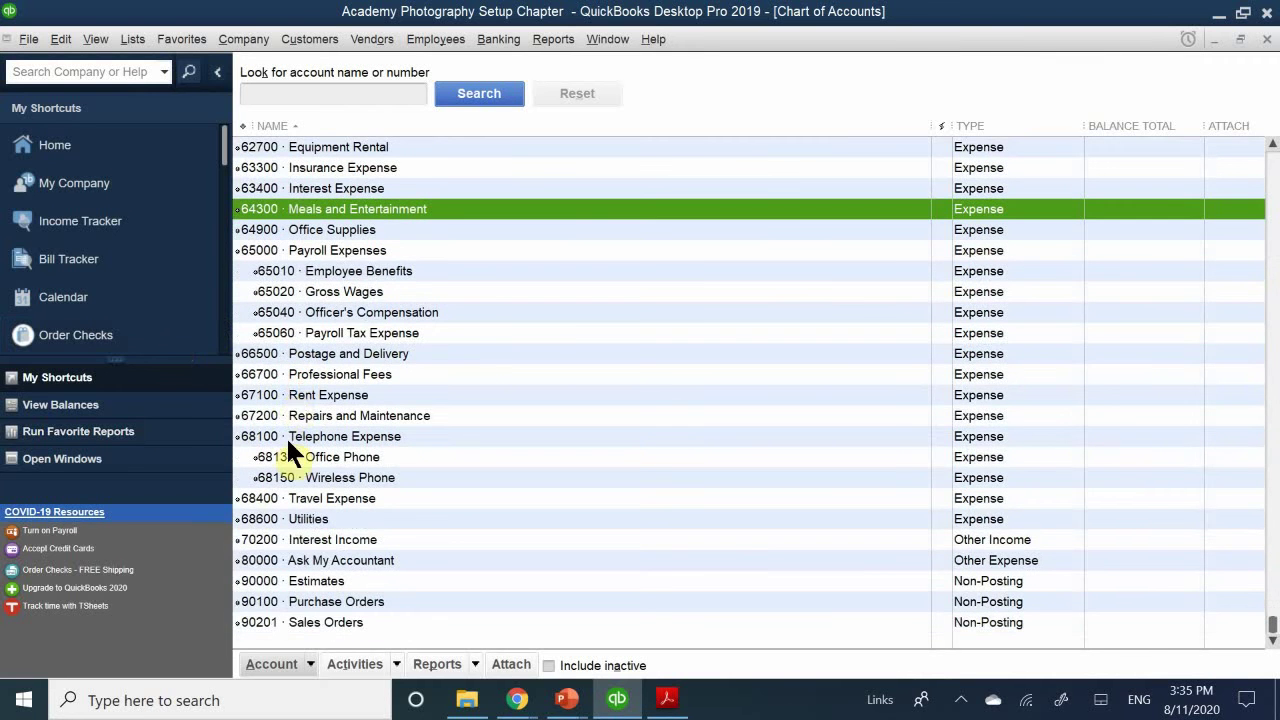
{"action": "scroll", "coordinate": [289, 447], "scroll_direction": "up", "scroll_amount": 3}
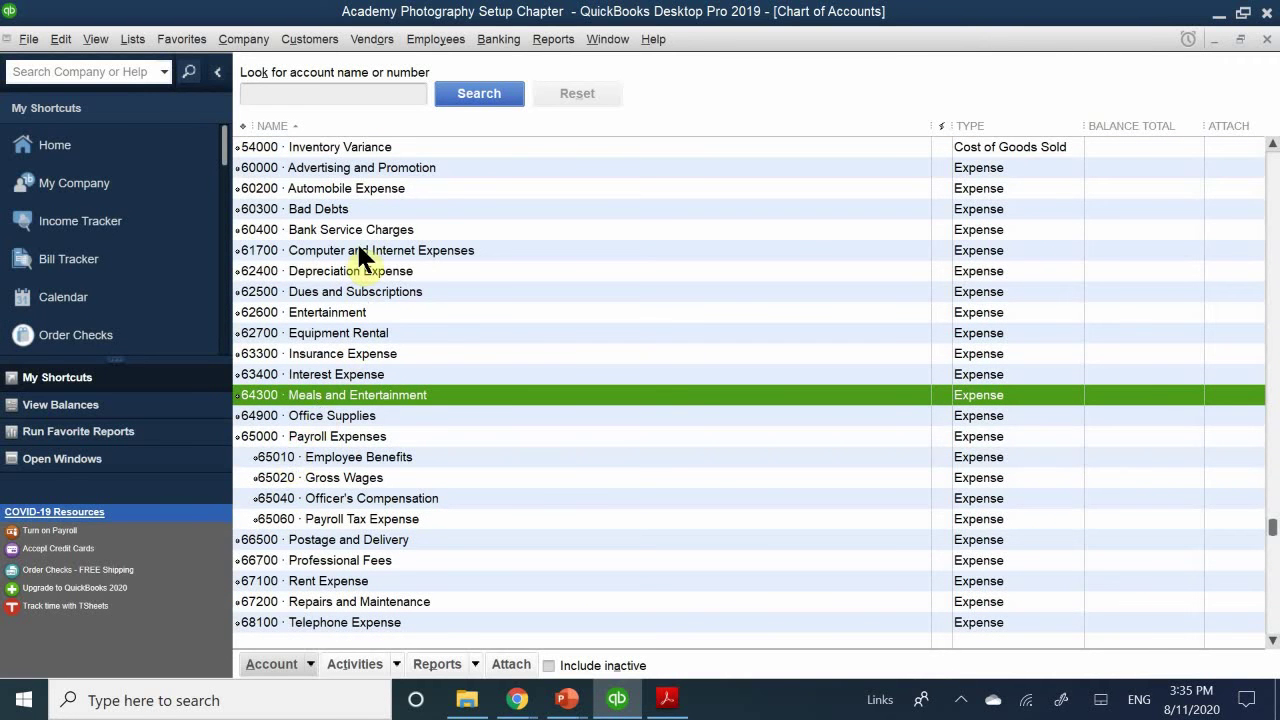
{"action": "left_click", "coordinate": [322, 305]}
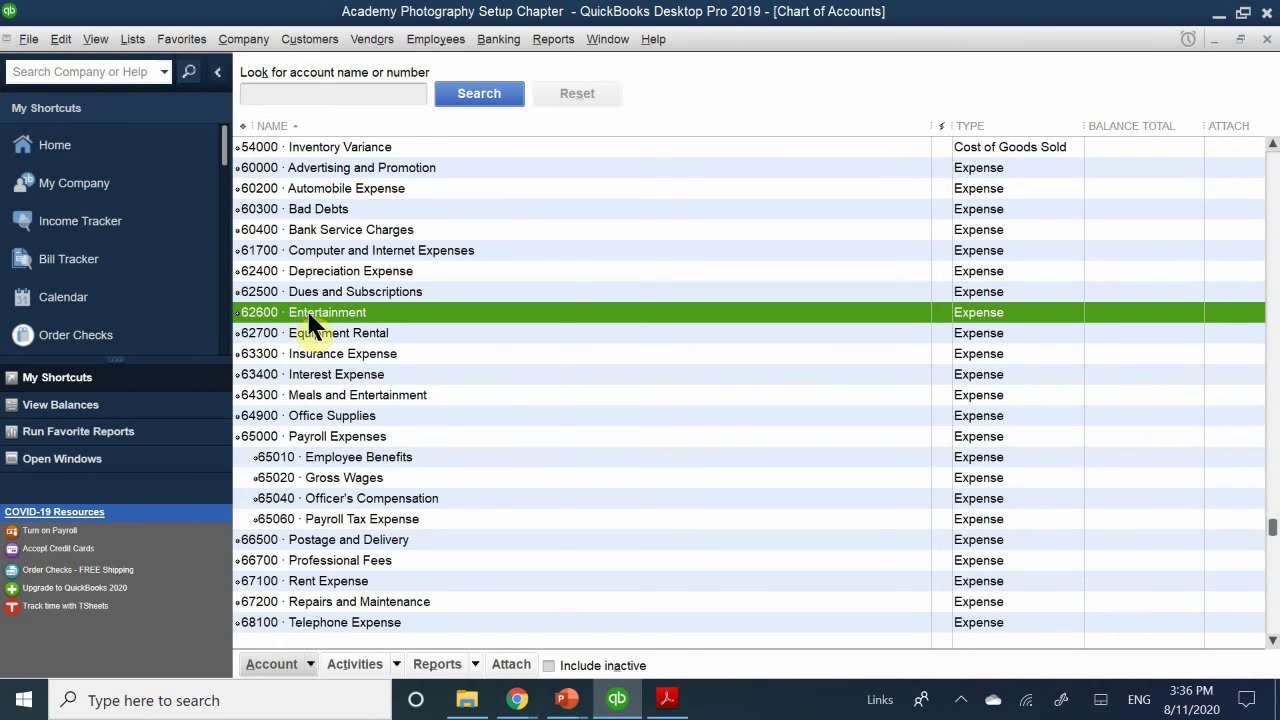
{"action": "right_click", "coordinate": [307, 312]}
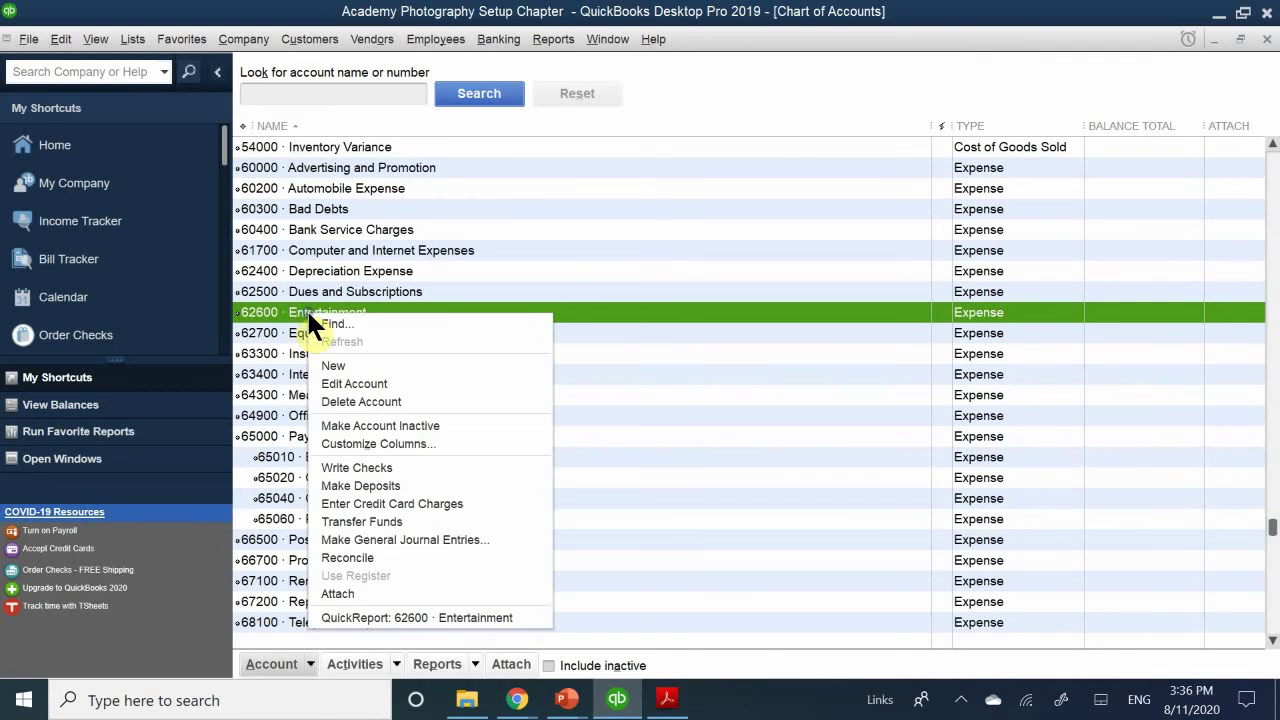
{"action": "left_click", "coordinate": [356, 382]}
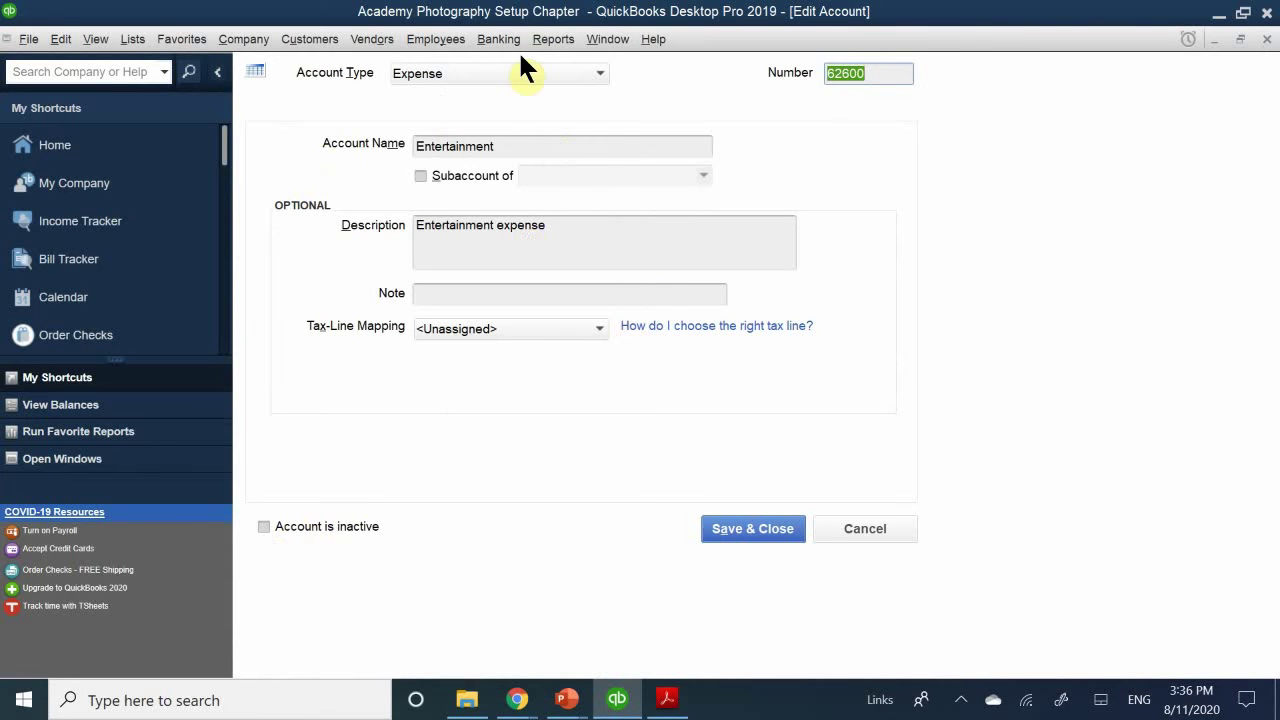
{"action": "left_click", "coordinate": [903, 74]}
{"action": "double_click", "coordinate": [837, 75]}
{"action": "type", "text": "60605"}
{"action": "key", "text": "Return"}
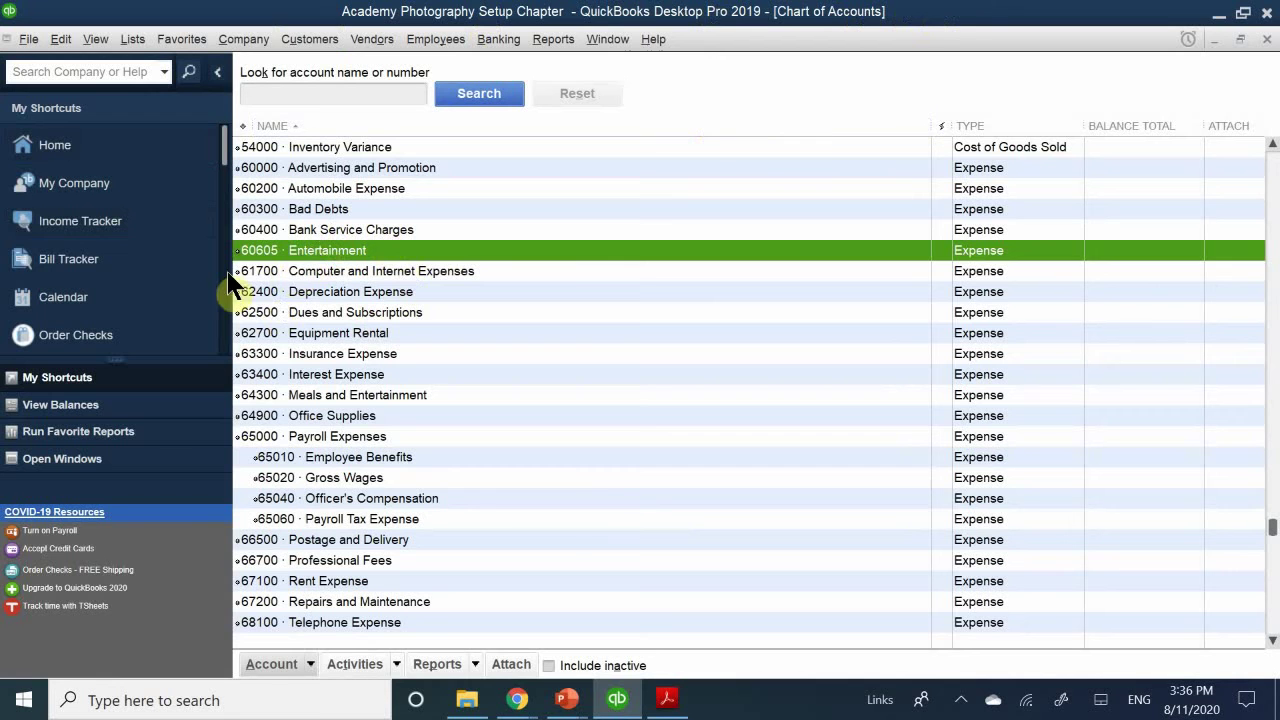
{"action": "left_click", "coordinate": [290, 270]}
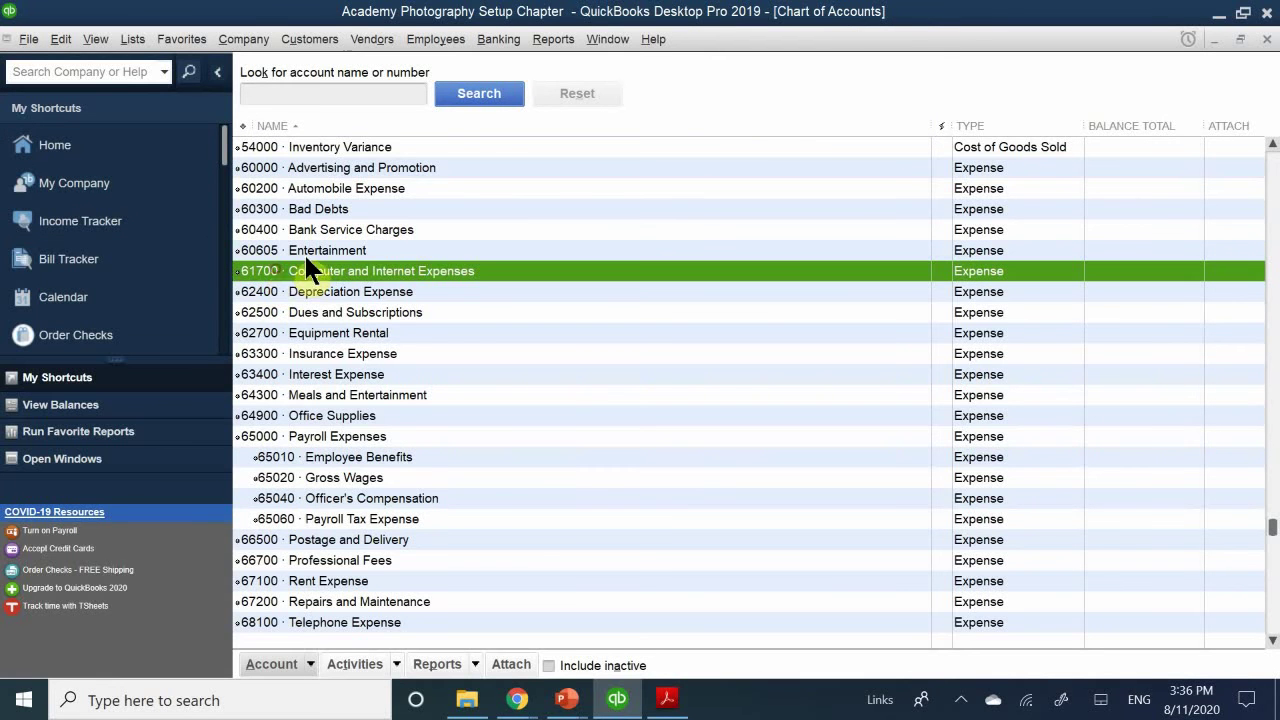
{"action": "left_click", "coordinate": [386, 232]}
{"action": "left_click", "coordinate": [283, 252]}
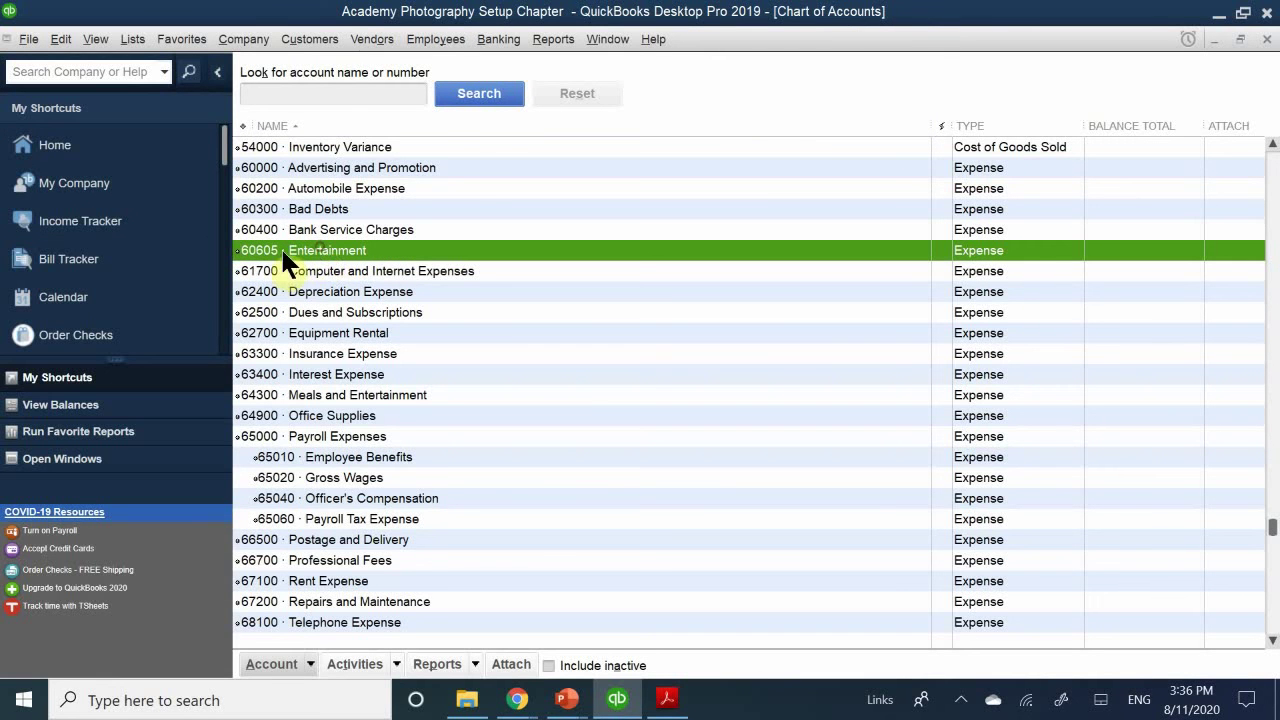
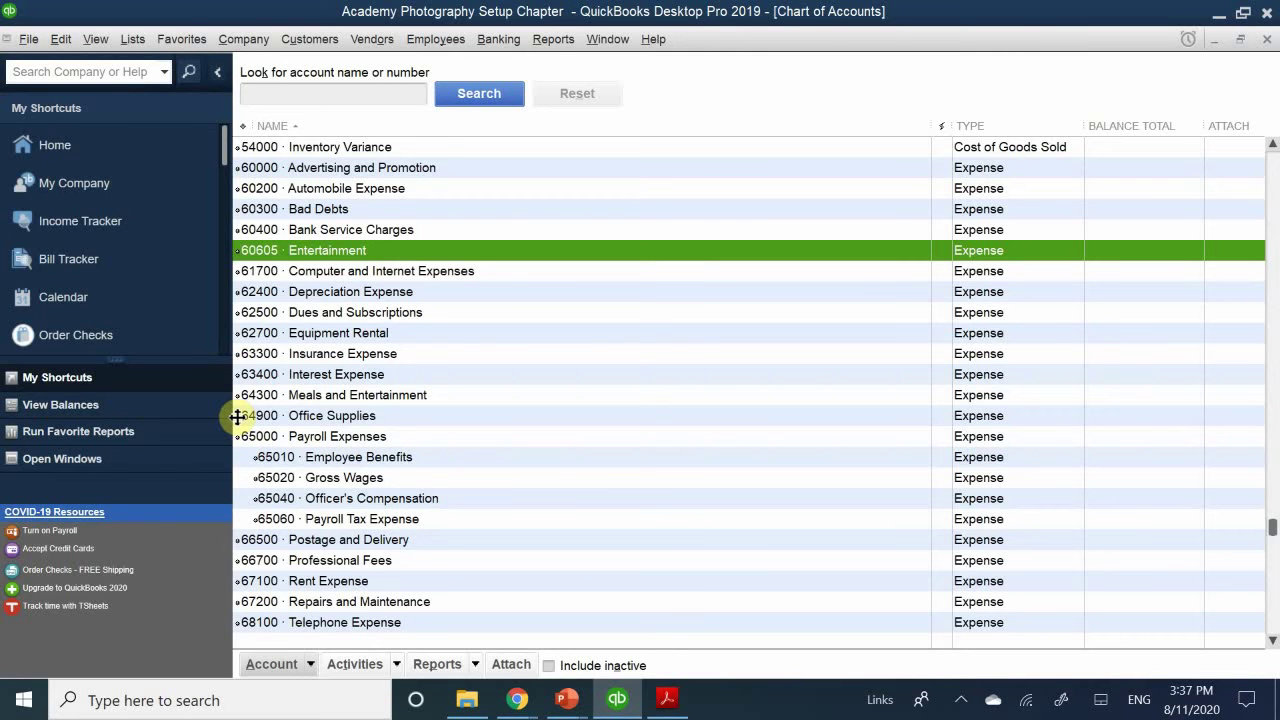
- Try to move Office Supplies up the list to Bad Debts, and Entertainment down to Meals and Entertainment
{"action": "left_click_drag", "start_coordinate": [237, 416], "coordinate": [260, 206]}
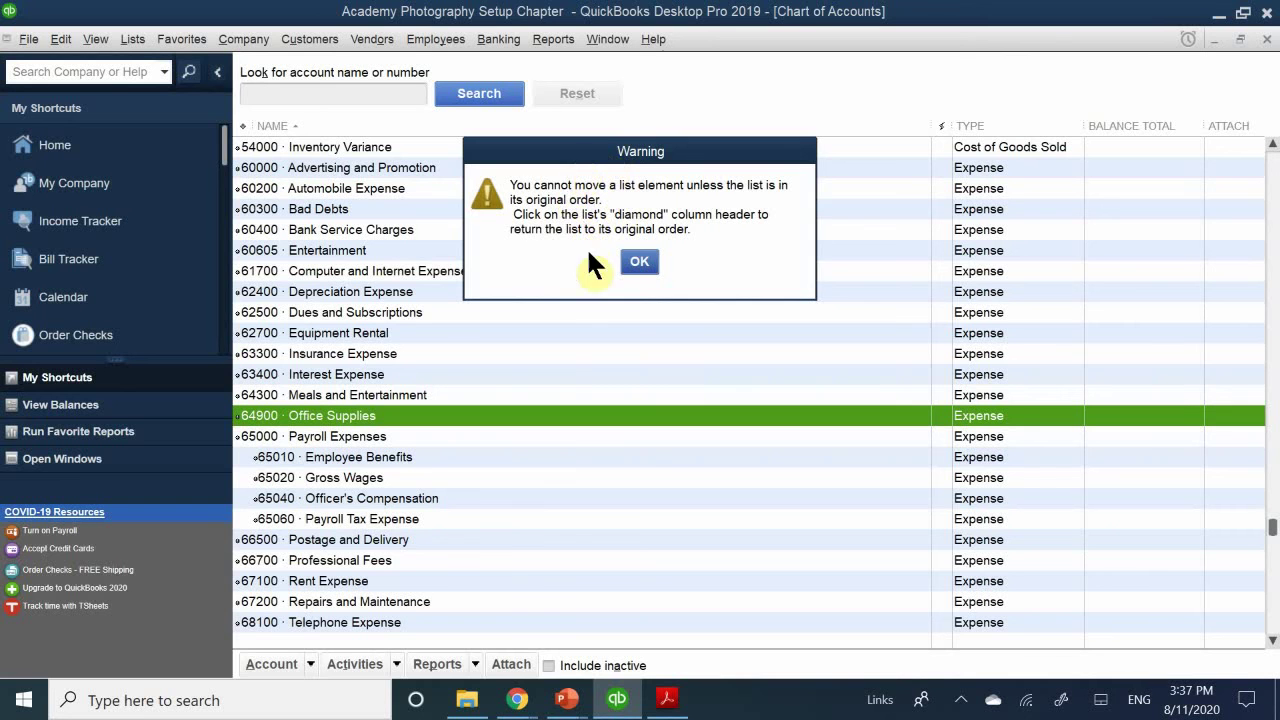
{"action": "left_click", "coordinate": [640, 262]}
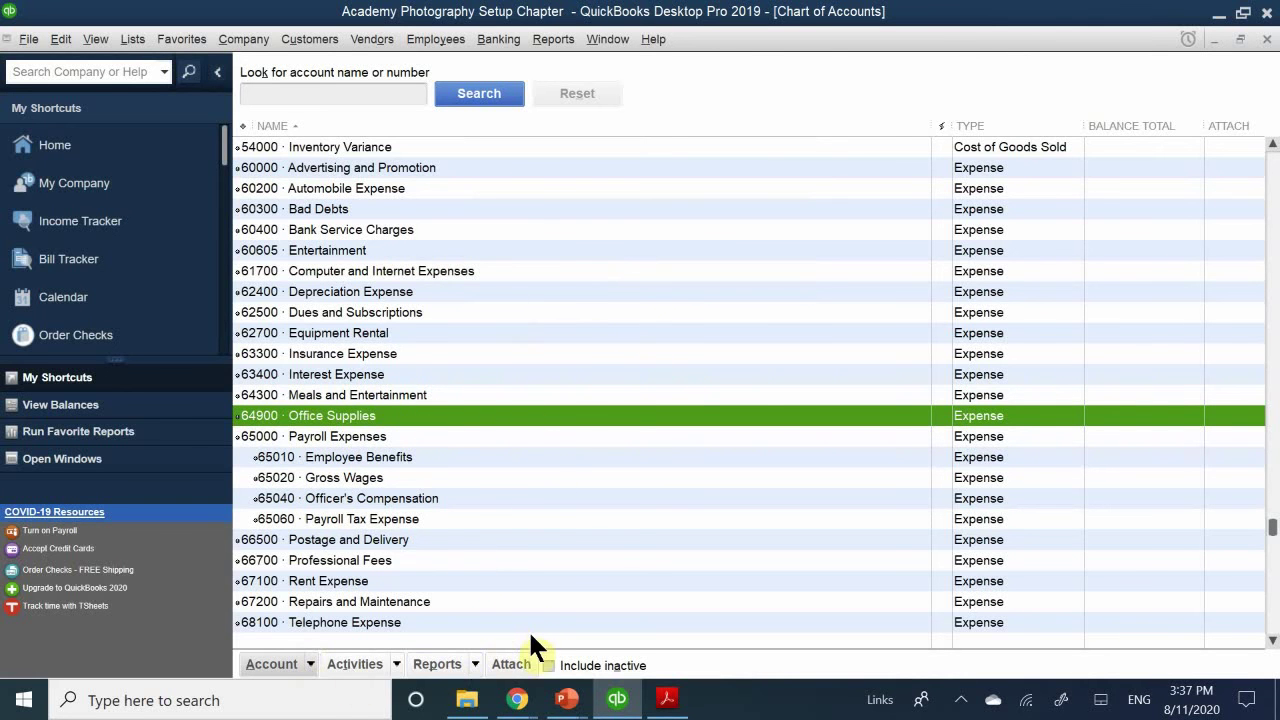
{"action": "scroll", "coordinate": [535, 624], "scroll_direction": "up", "scroll_amount": 4}
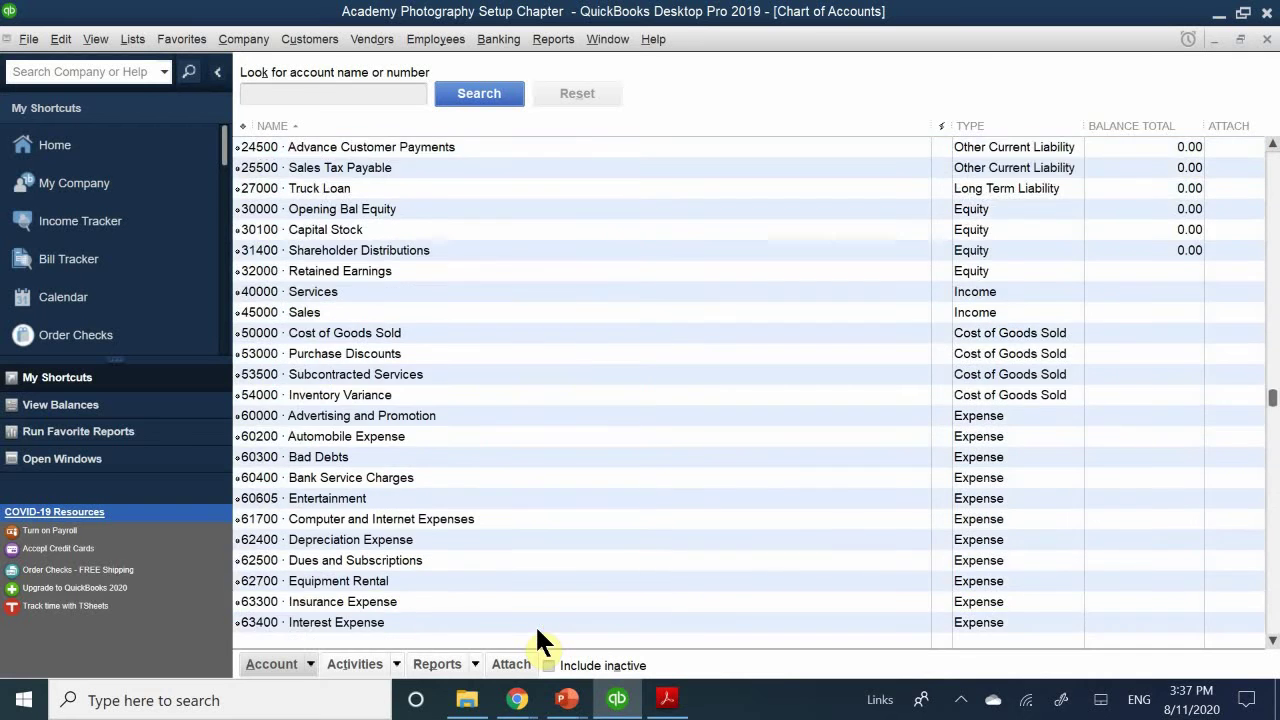
{"action": "scroll", "coordinate": [535, 624], "scroll_direction": "down", "scroll_amount": 2}
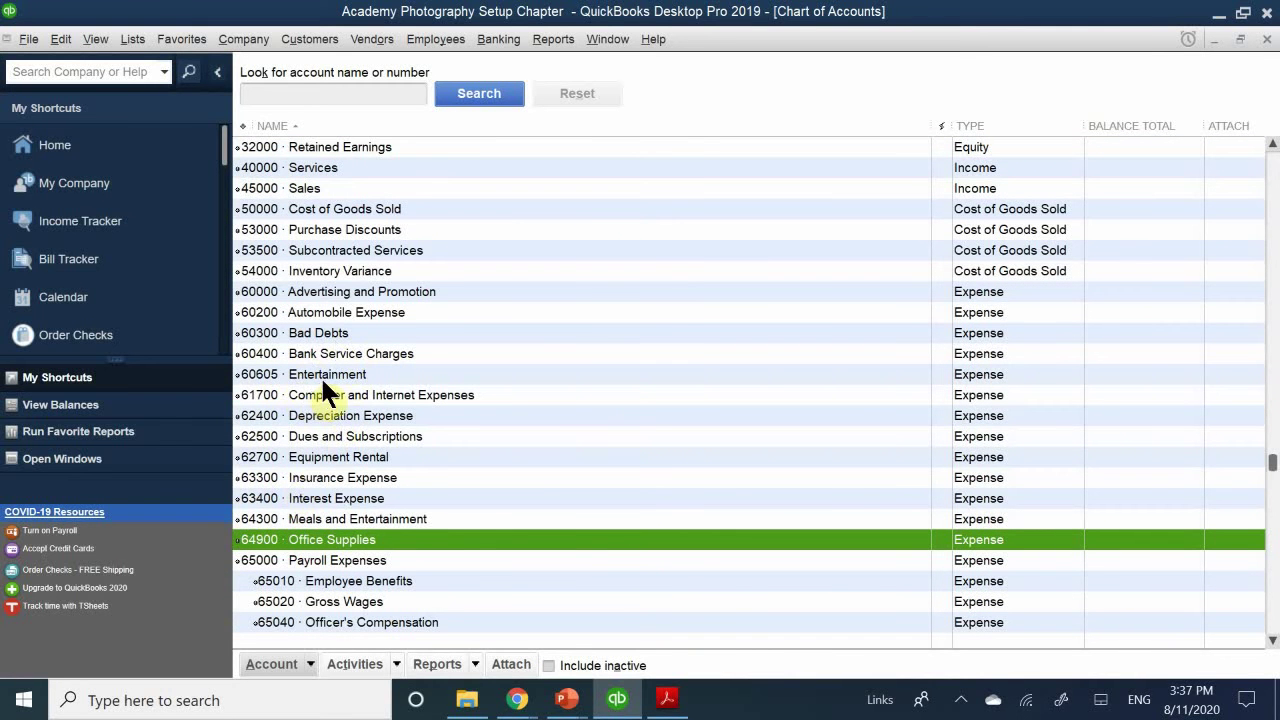
{"action": "left_click", "coordinate": [237, 373]}
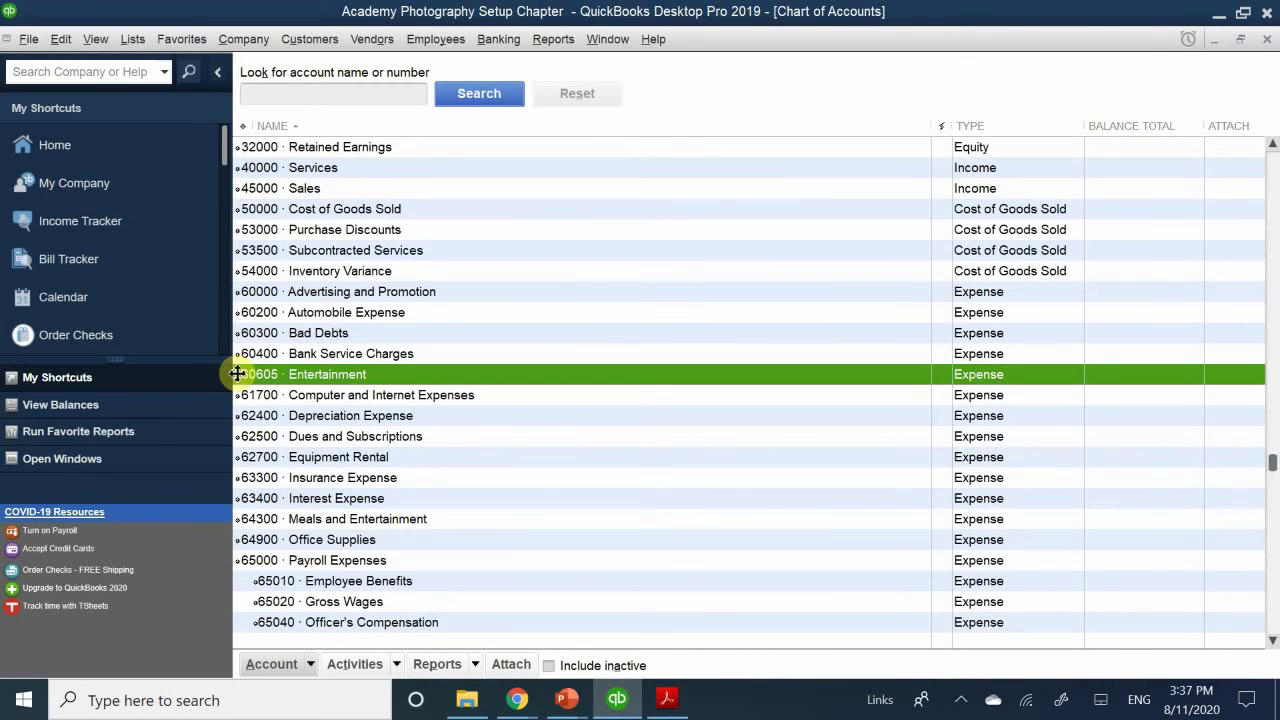
{"action": "left_click_drag", "start_coordinate": [237, 373], "coordinate": [249, 514]}
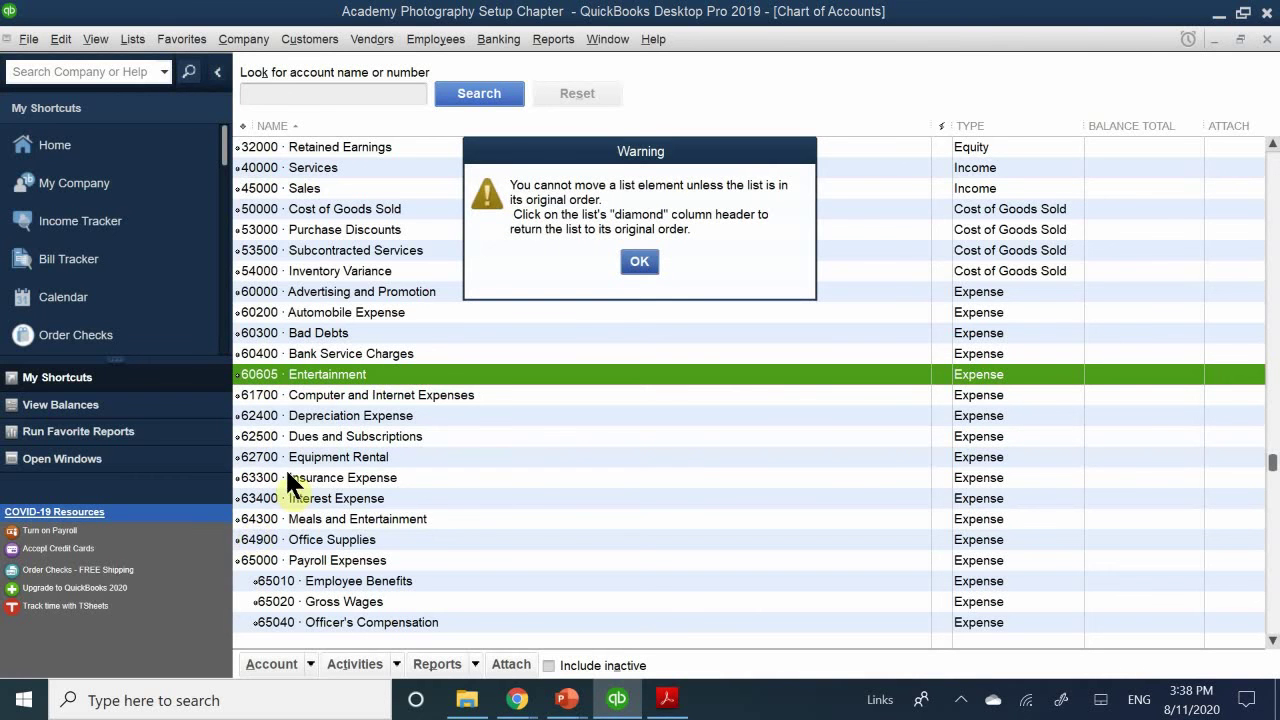
{"action": "left_click", "coordinate": [634, 261]}
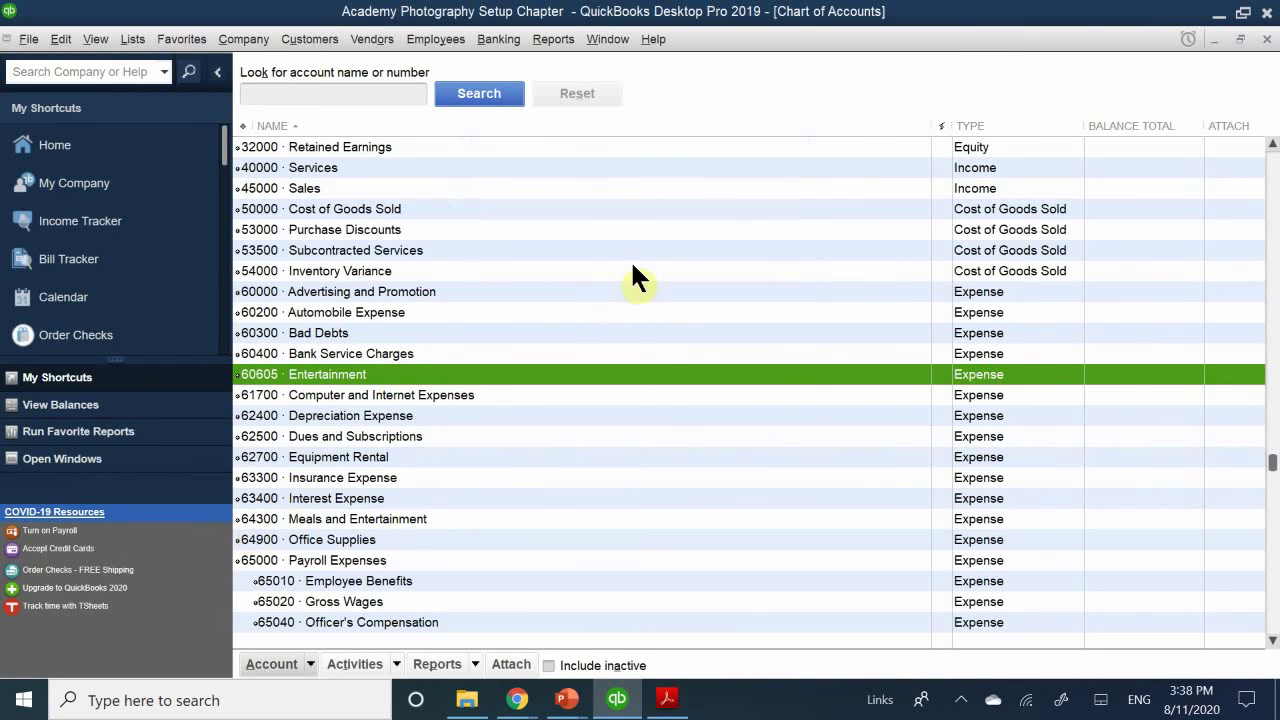
- Try to move the 10300 Savings account above Money Market in the chart of accounts list
{"action": "scroll", "coordinate": [448, 420], "scroll_direction": "up", "scroll_amount": 3}
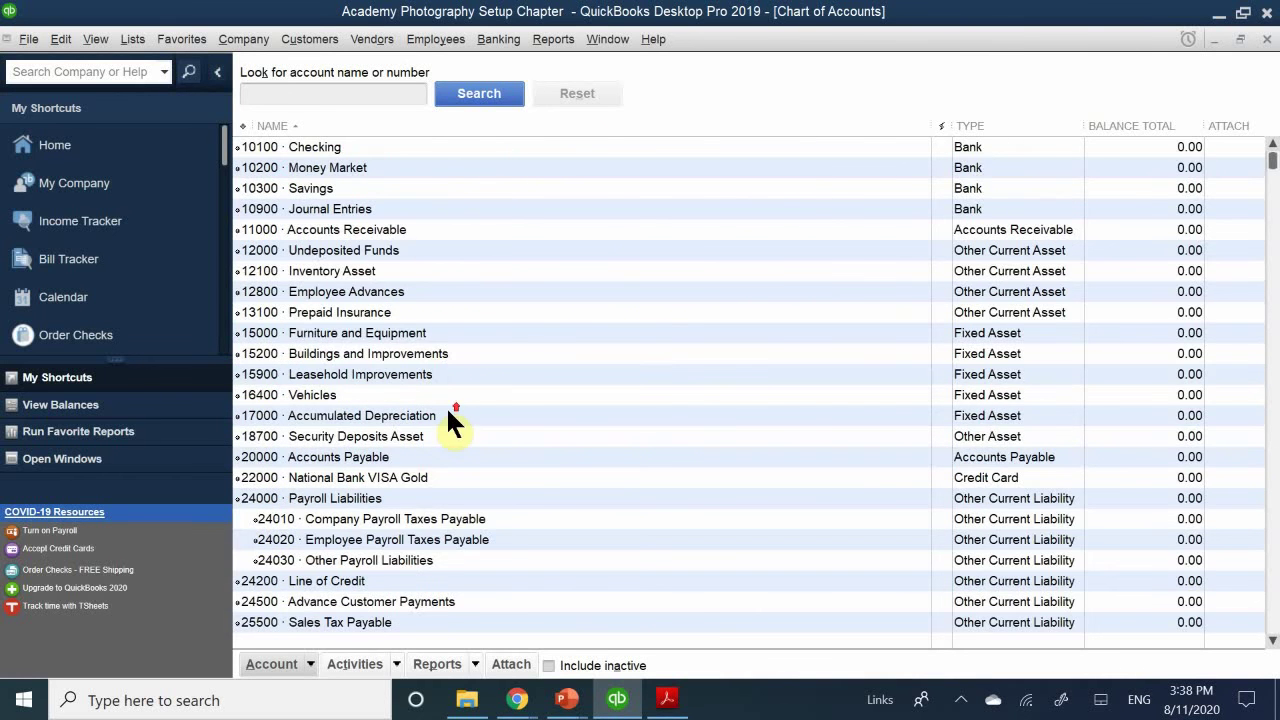
{"action": "left_click", "coordinate": [316, 208]}
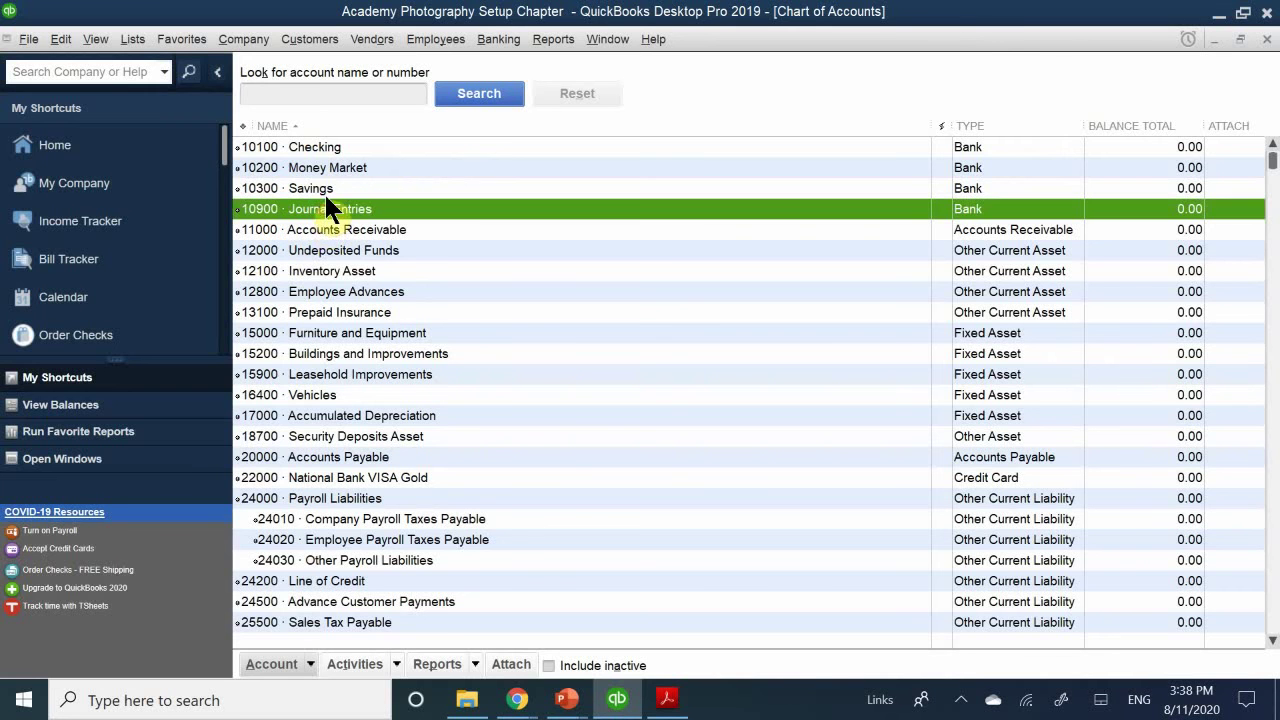
{"action": "left_click", "coordinate": [321, 188]}
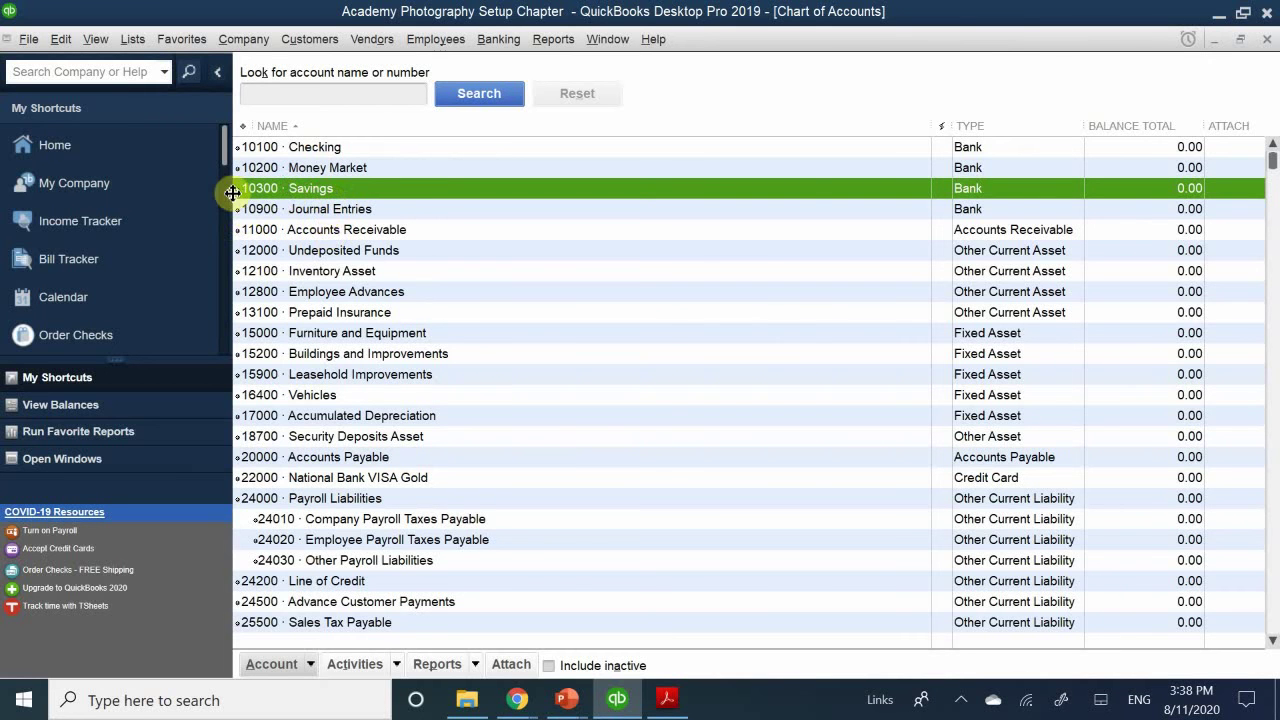
{"action": "left_click_drag", "start_coordinate": [232, 192], "coordinate": [241, 157]}
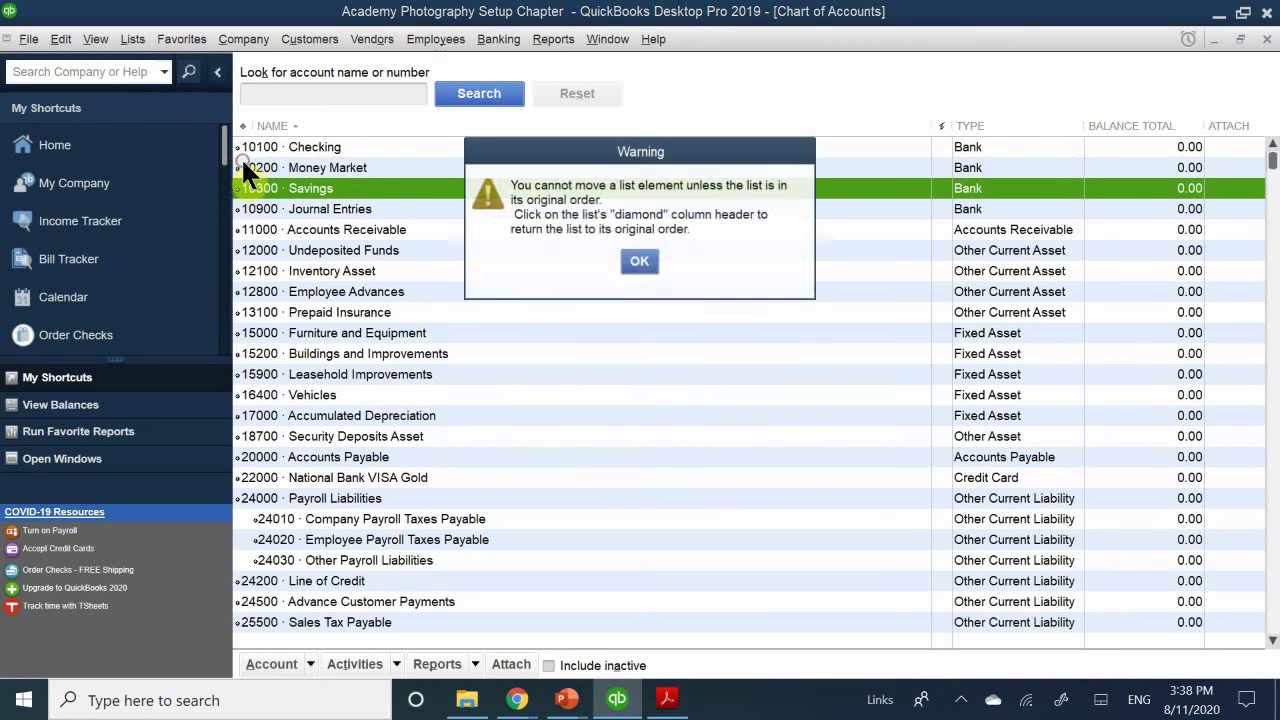
{"action": "left_click", "coordinate": [550, 145]}
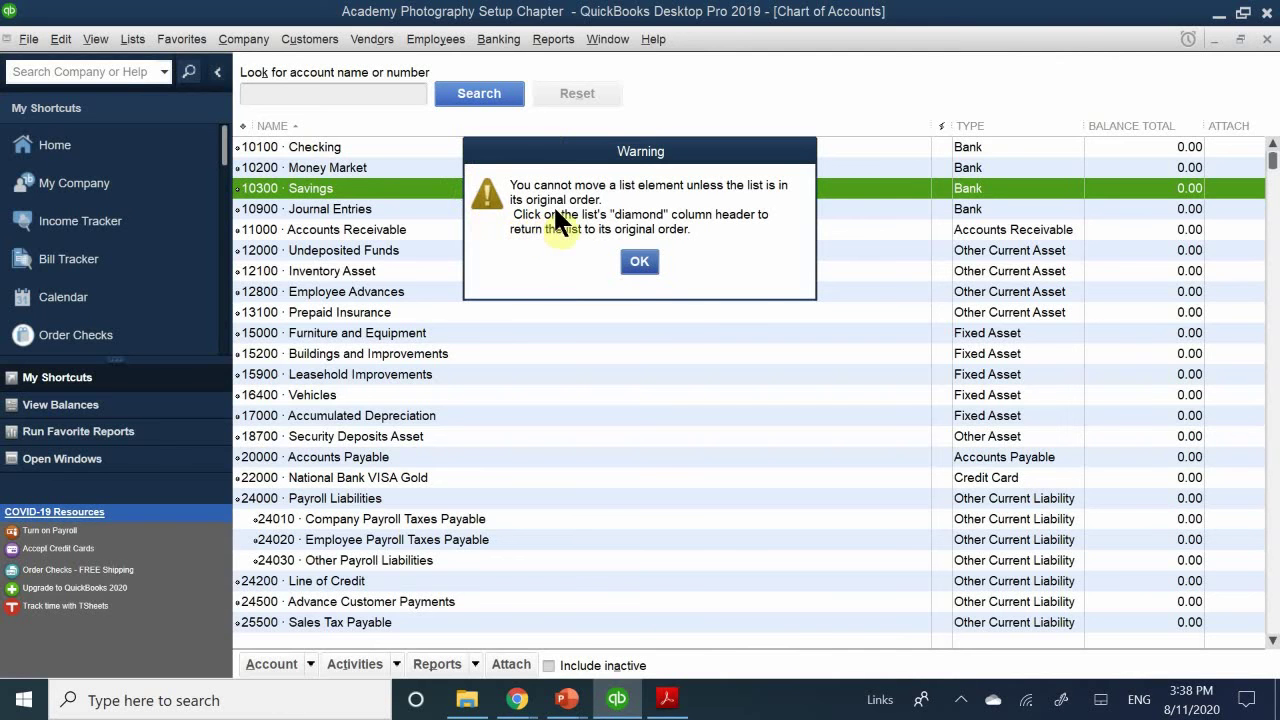
{"action": "left_click", "coordinate": [638, 262]}
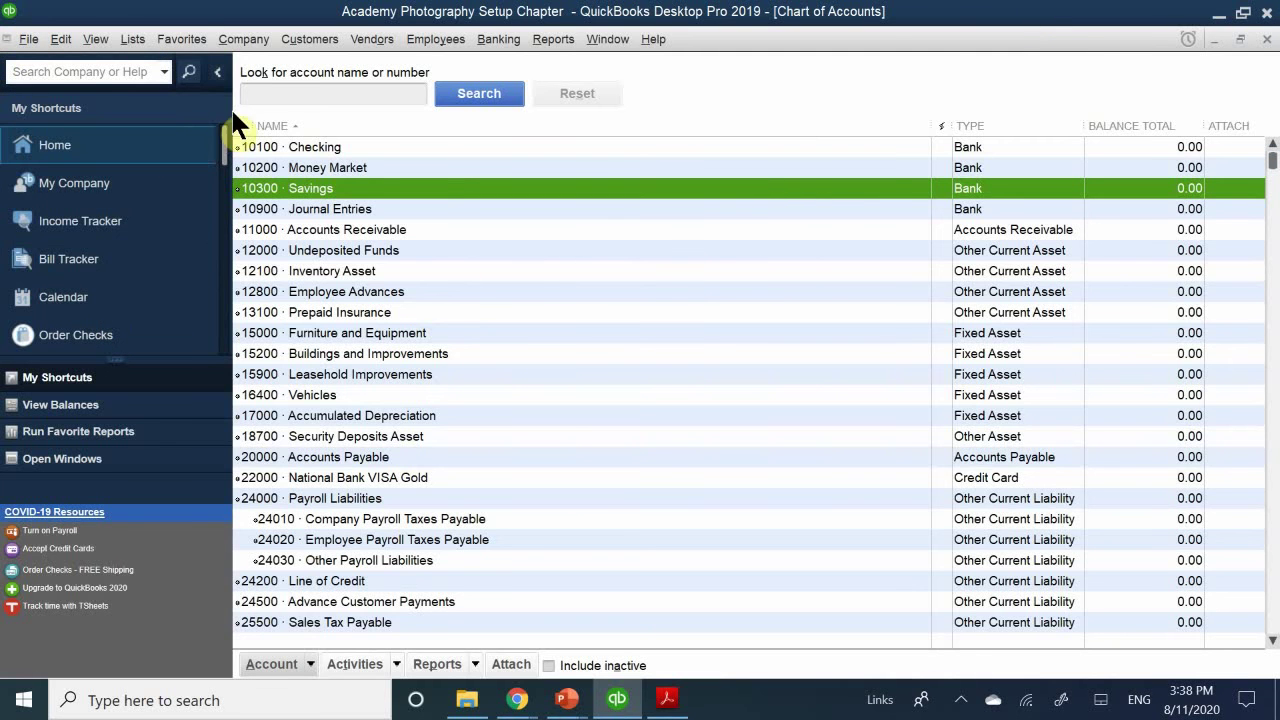
- Sort the chart of accounts by name in descending order
{"action": "left_click", "coordinate": [266, 125]}
{"action": "left_click", "coordinate": [277, 124]}
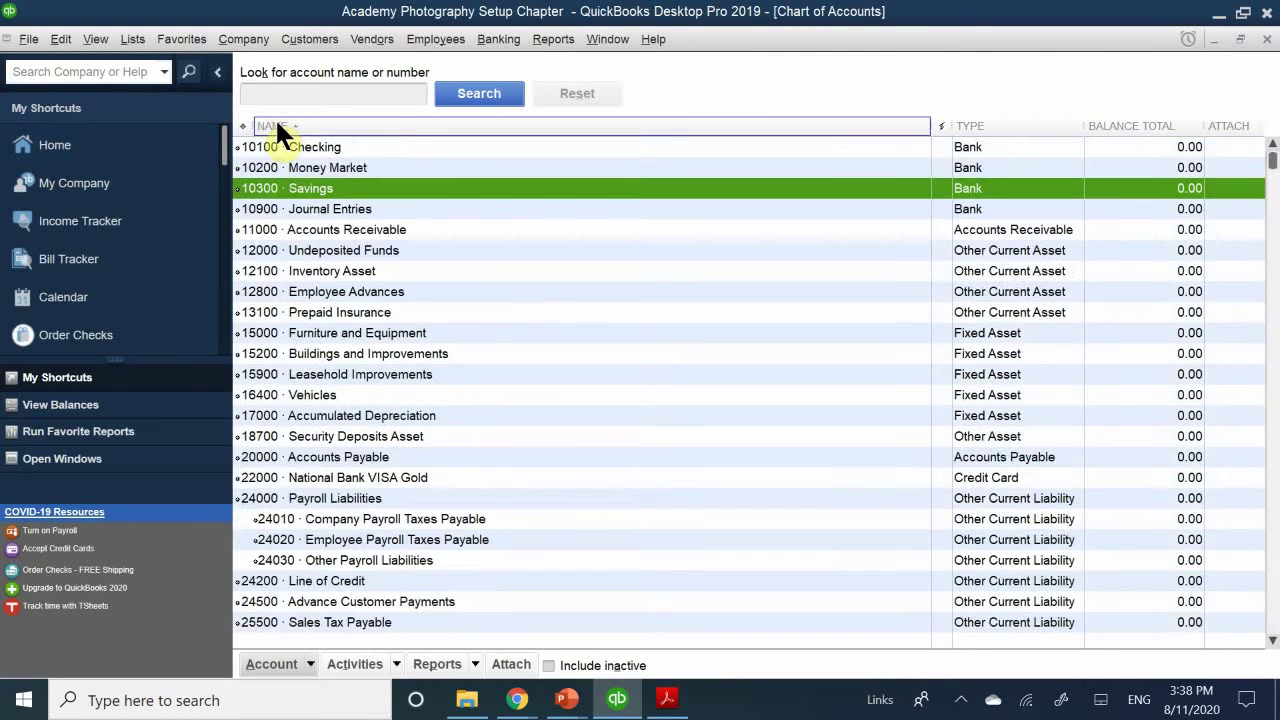
{"action": "left_click", "coordinate": [277, 124]}
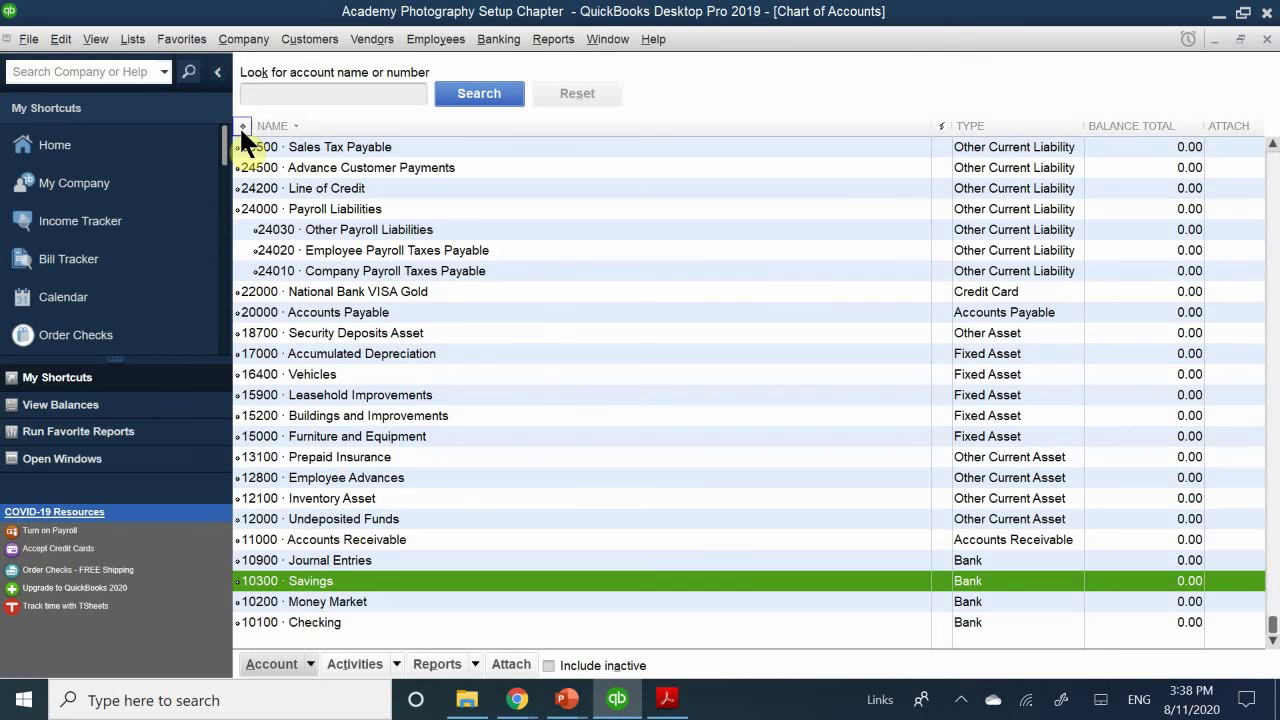
- Try to move the 62700 Equipment Rental account up to Meals and Entertainment, and down to Computer and Internet Expenses
{"action": "scroll", "coordinate": [248, 245], "scroll_direction": "up", "scroll_amount": 9}
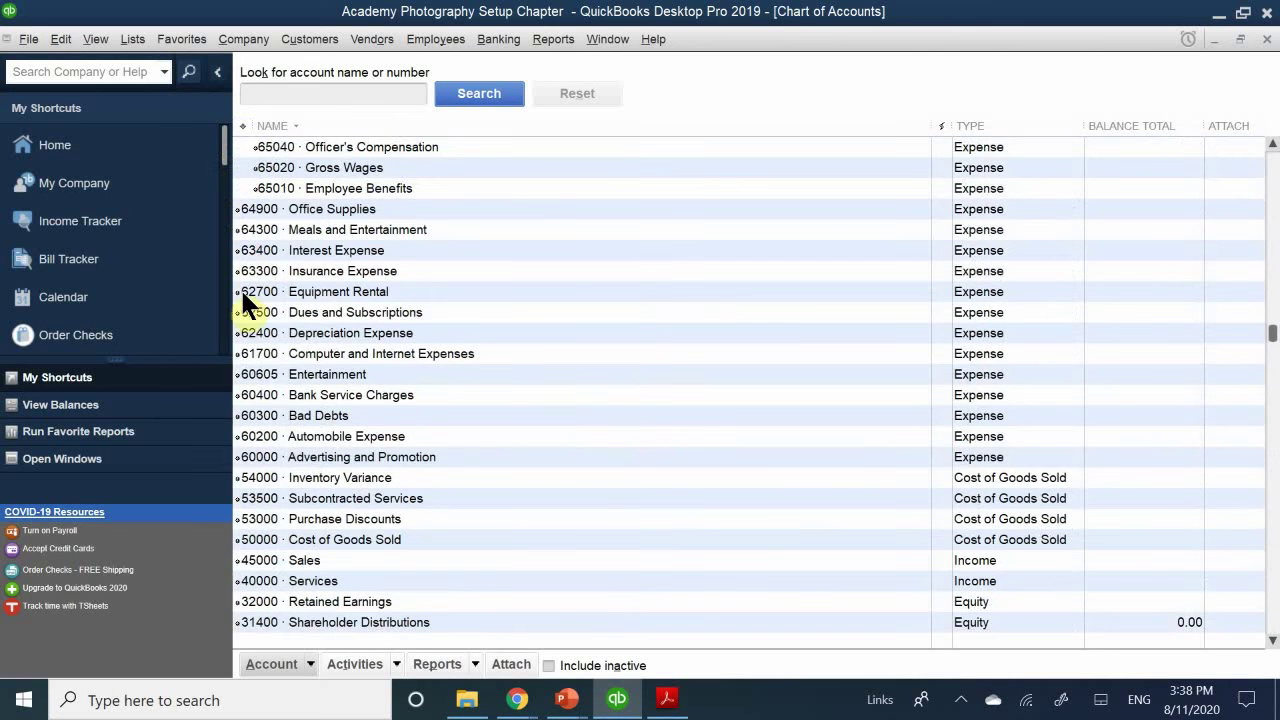
{"action": "left_click_drag", "start_coordinate": [238, 289], "coordinate": [240, 234]}
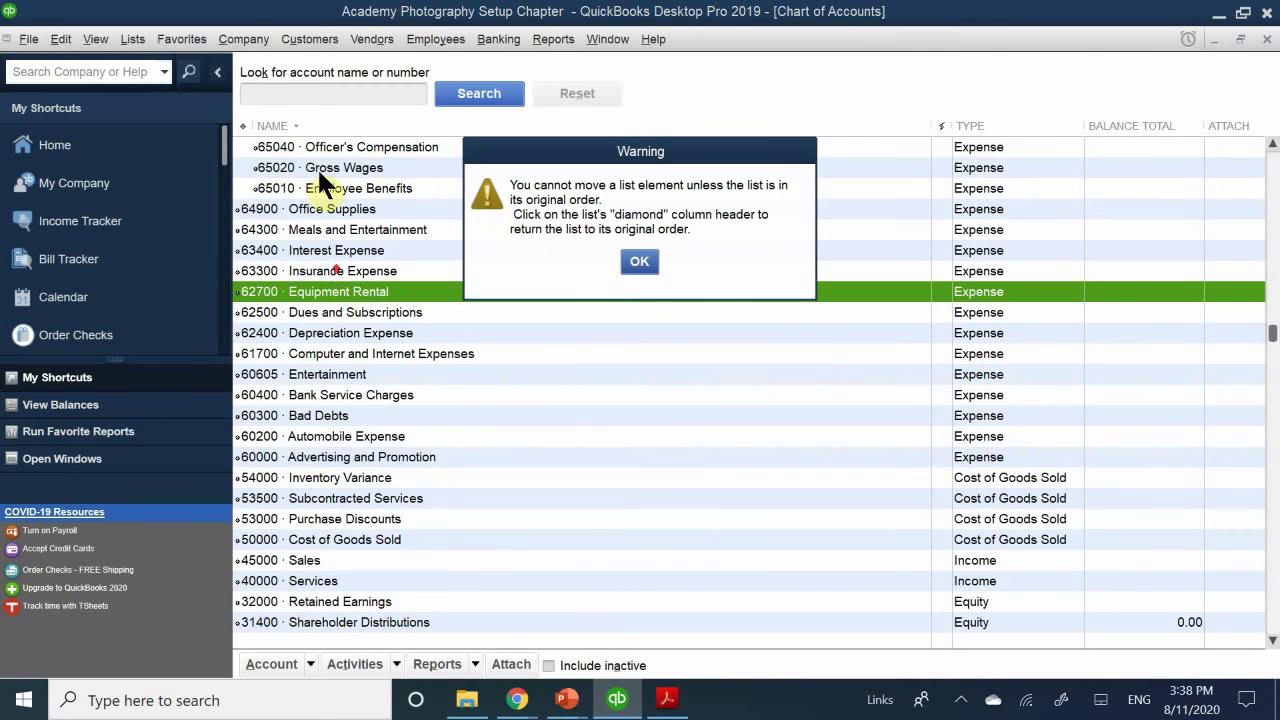
{"action": "left_click", "coordinate": [640, 261]}
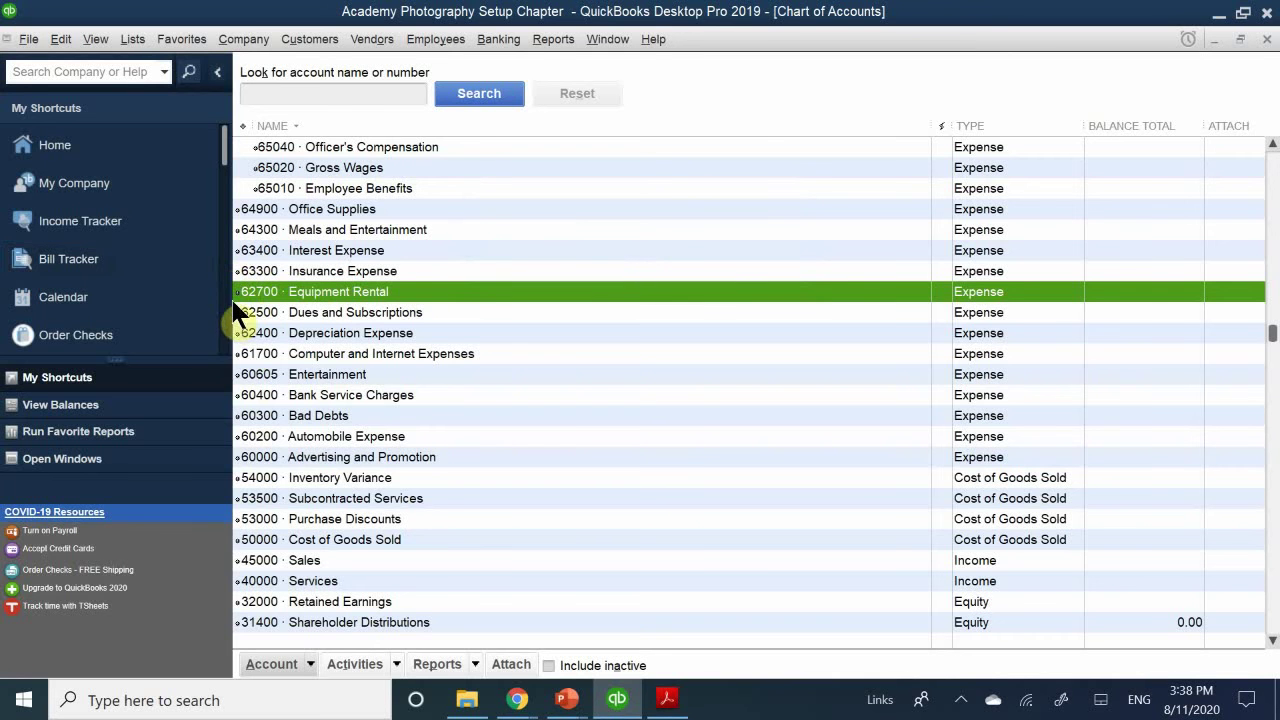
{"action": "left_click_drag", "start_coordinate": [240, 297], "coordinate": [233, 364]}
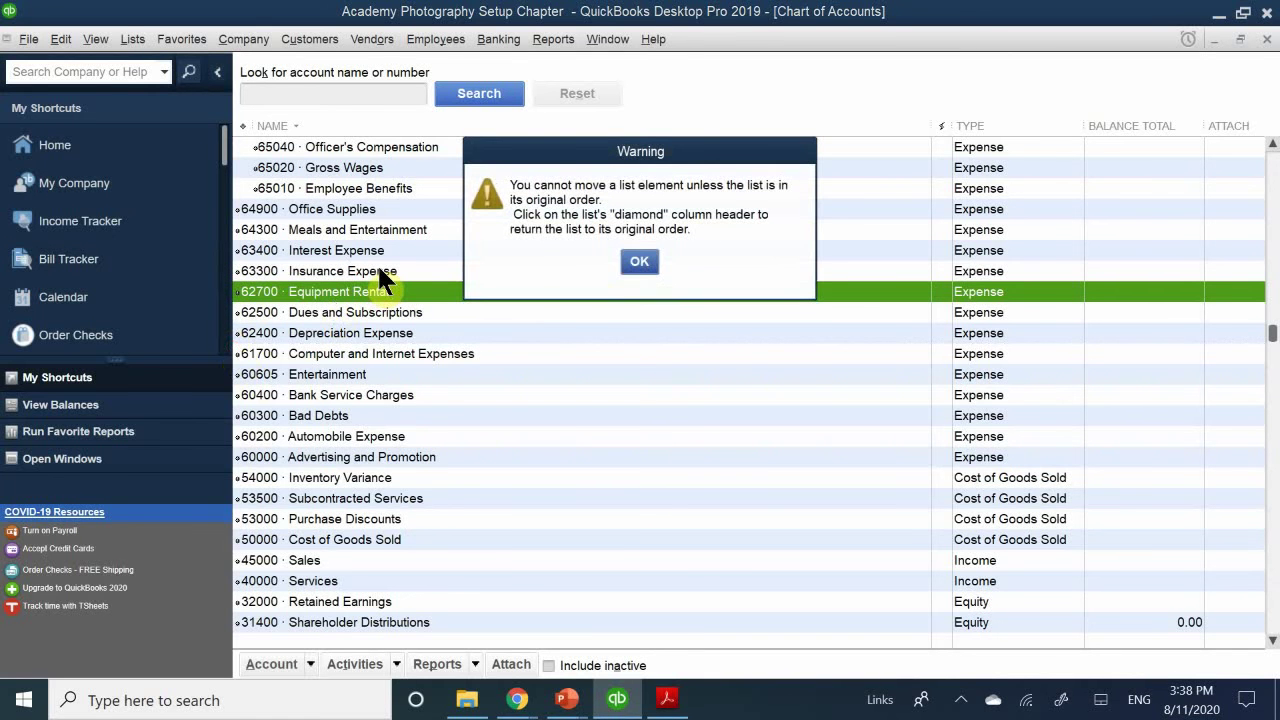
{"action": "left_click", "coordinate": [627, 262]}
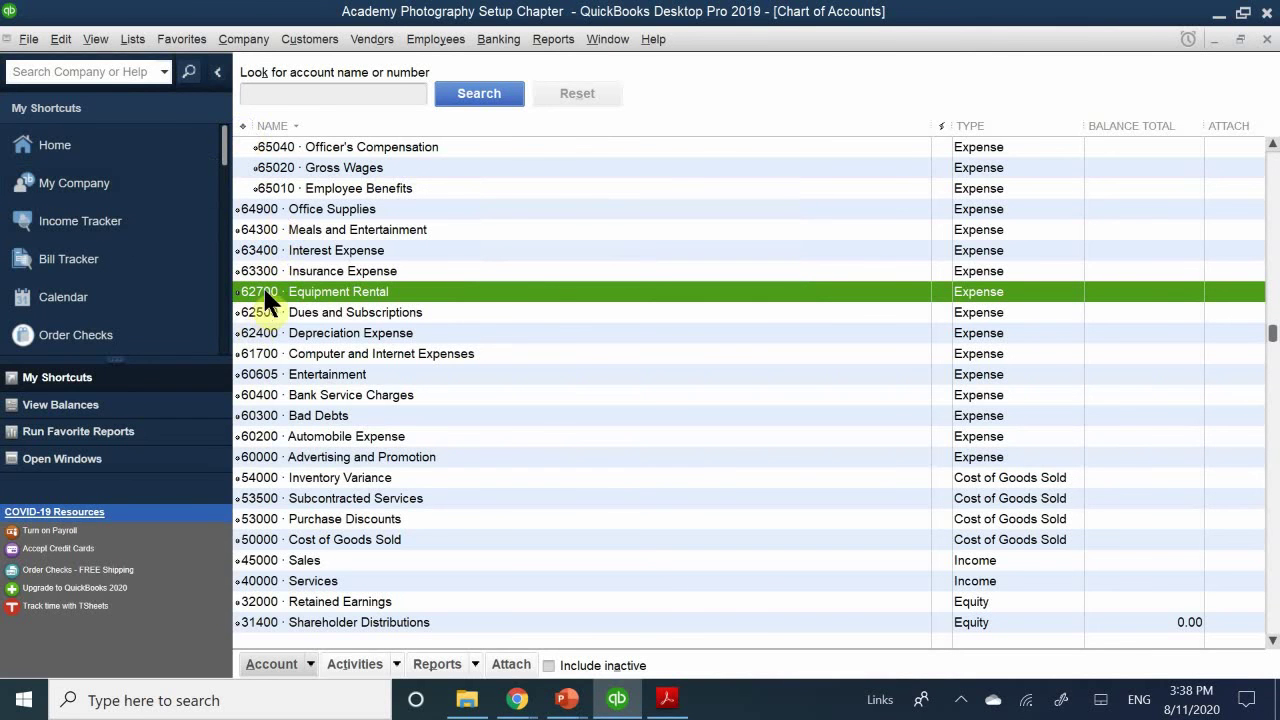
- Turn off the use of account numbers in the company's Accounting preferences and save the change
{"action": "left_click", "coordinate": [60, 39]}
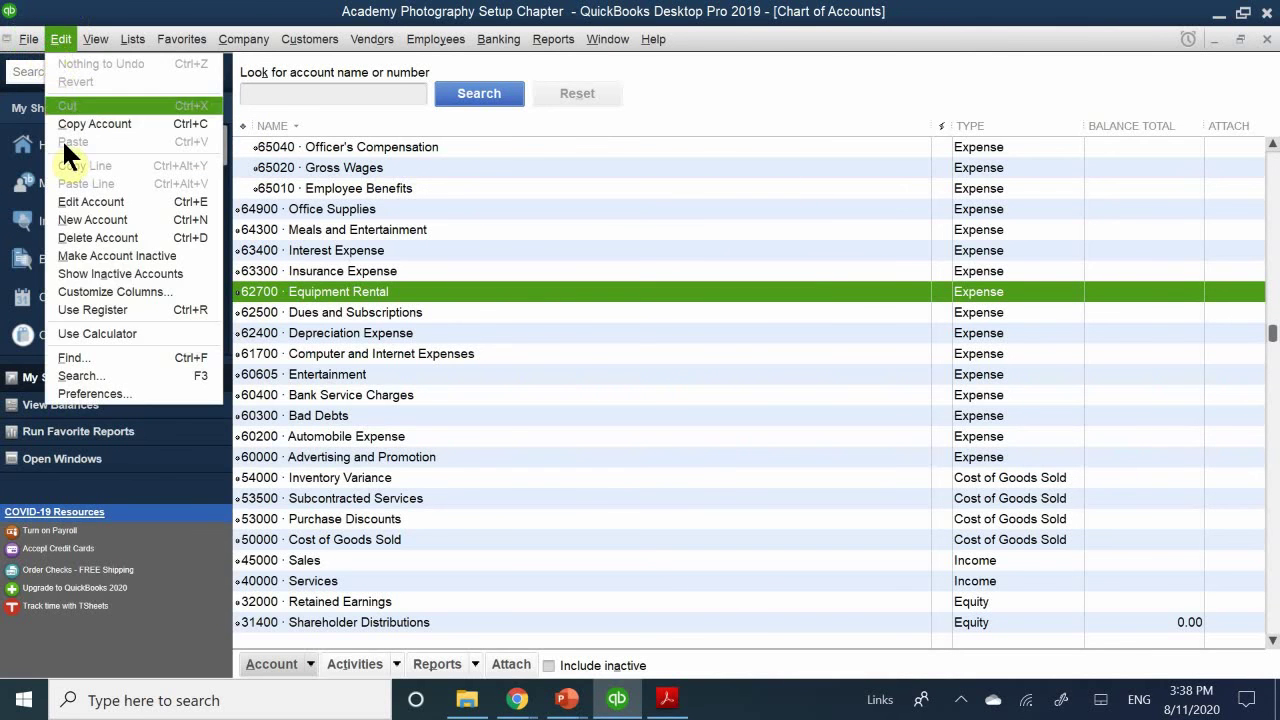
{"action": "left_click", "coordinate": [132, 393]}
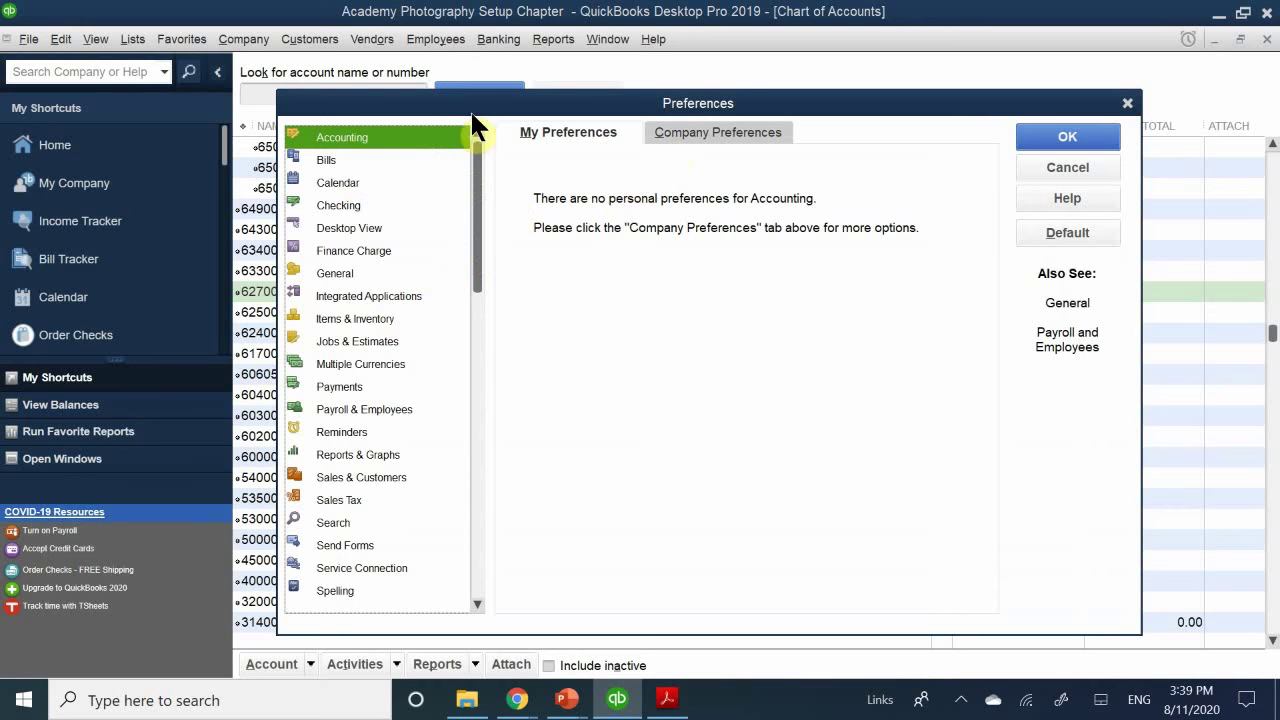
{"action": "left_click", "coordinate": [676, 132]}
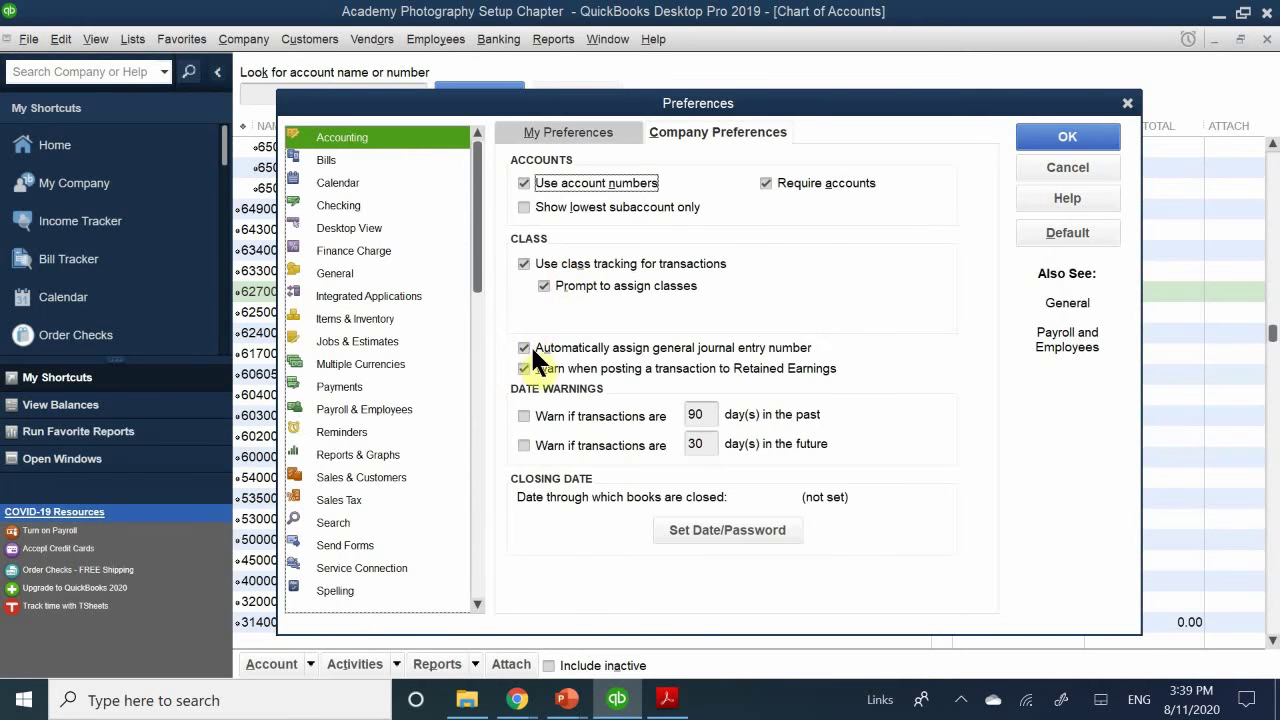
{"action": "left_click", "coordinate": [549, 182]}
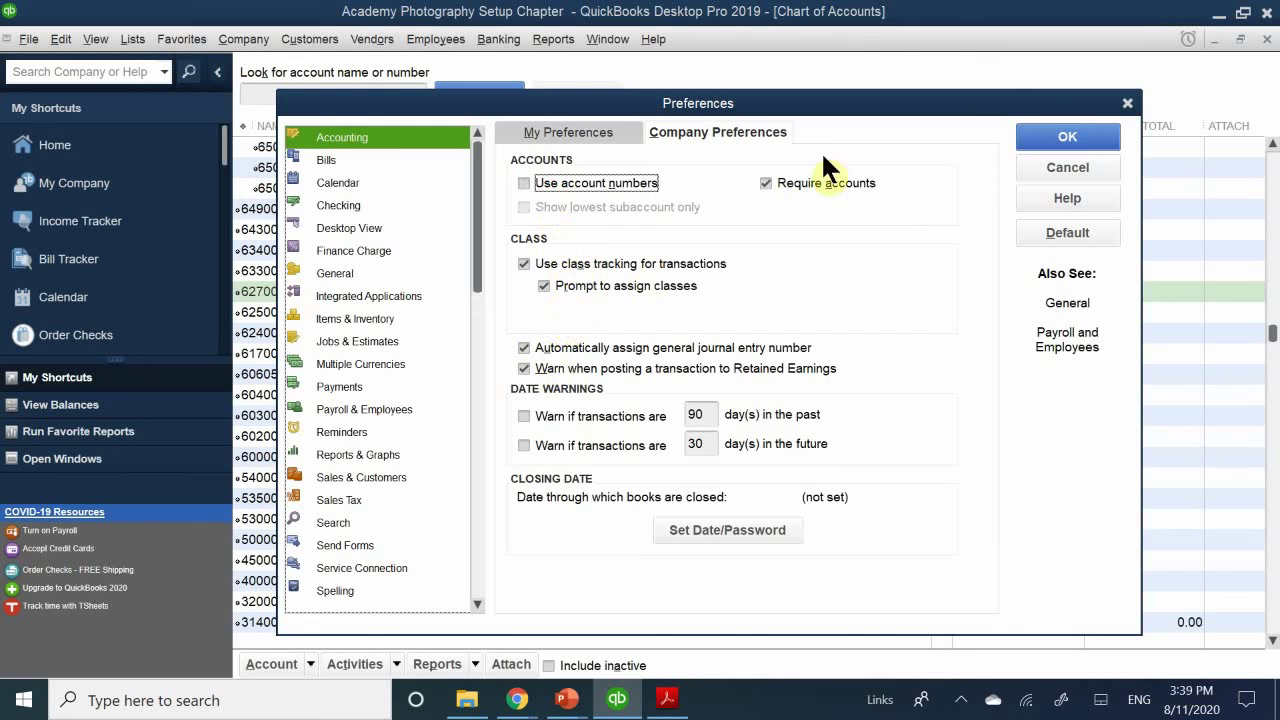
{"action": "left_click", "coordinate": [1068, 137]}
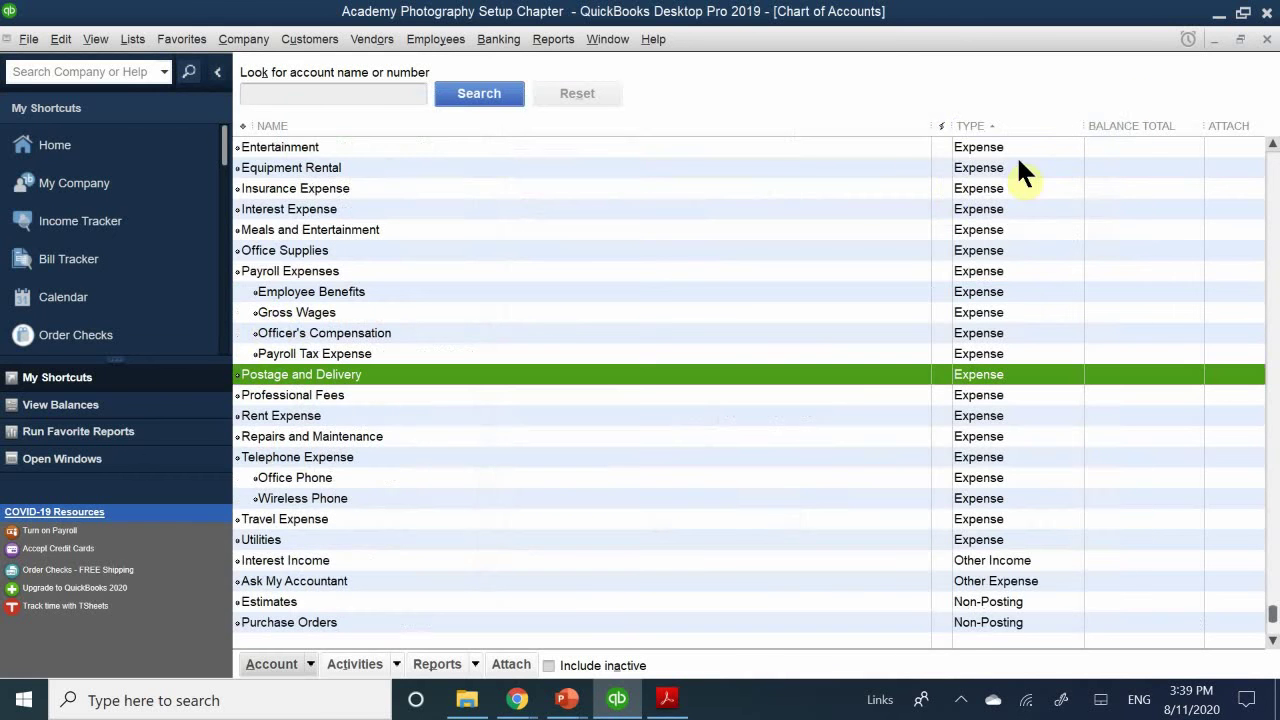
- Sort the chart of accounts by type in descending order and switch it back to ascending order
{"action": "left_click", "coordinate": [380, 271]}
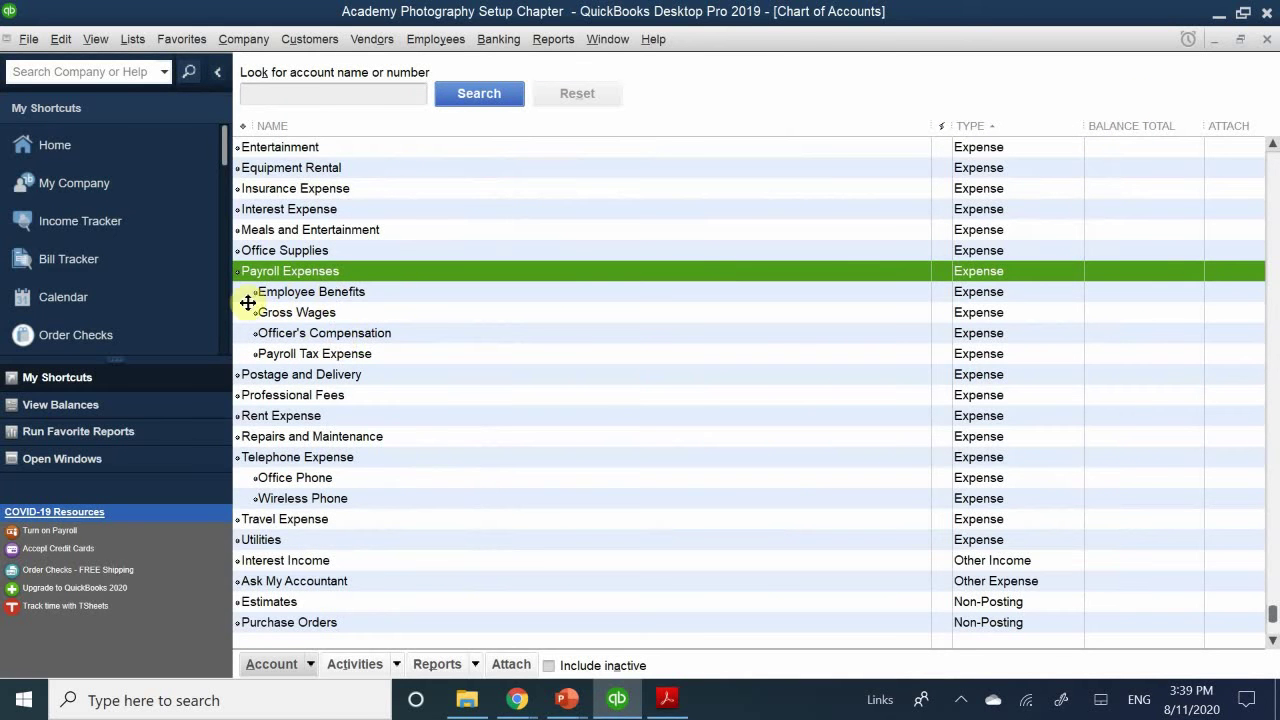
{"action": "left_click", "coordinate": [285, 292]}
{"action": "scroll", "coordinate": [380, 170], "scroll_direction": "up", "scroll_amount": 15}
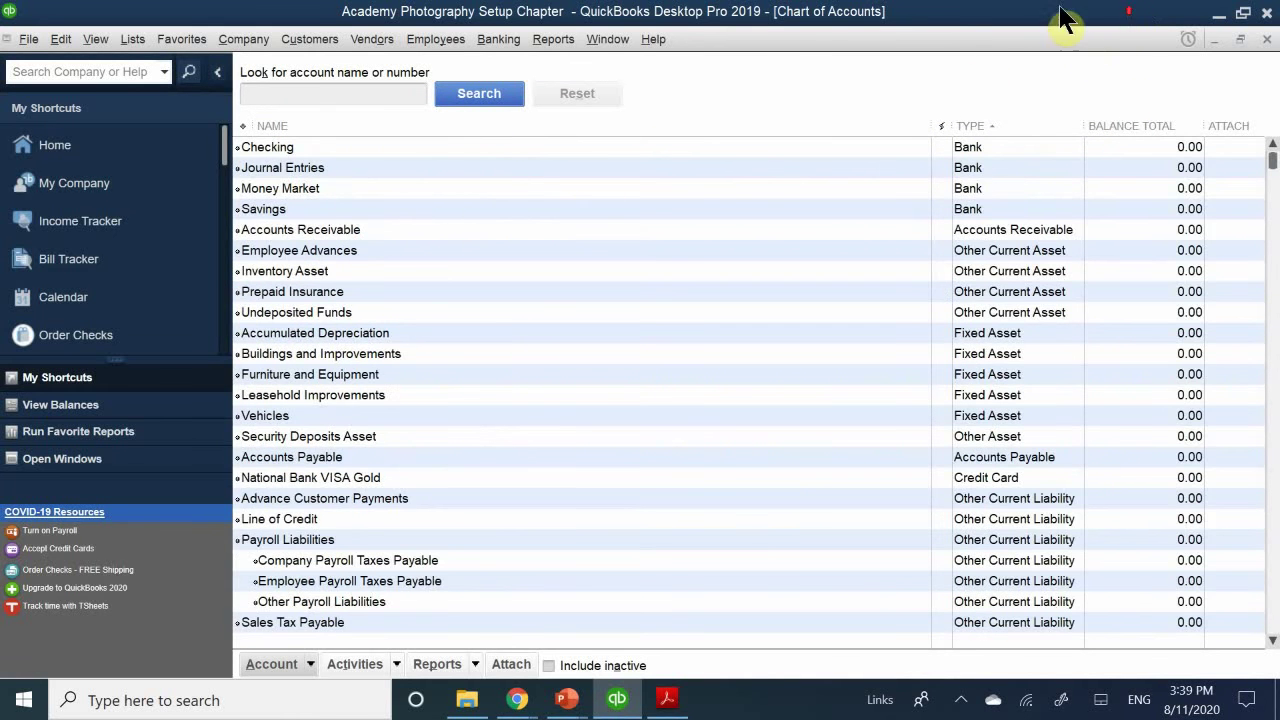
{"action": "left_click", "coordinate": [966, 126]}
{"action": "scroll", "coordinate": [966, 250], "scroll_direction": "up", "scroll_amount": 3}
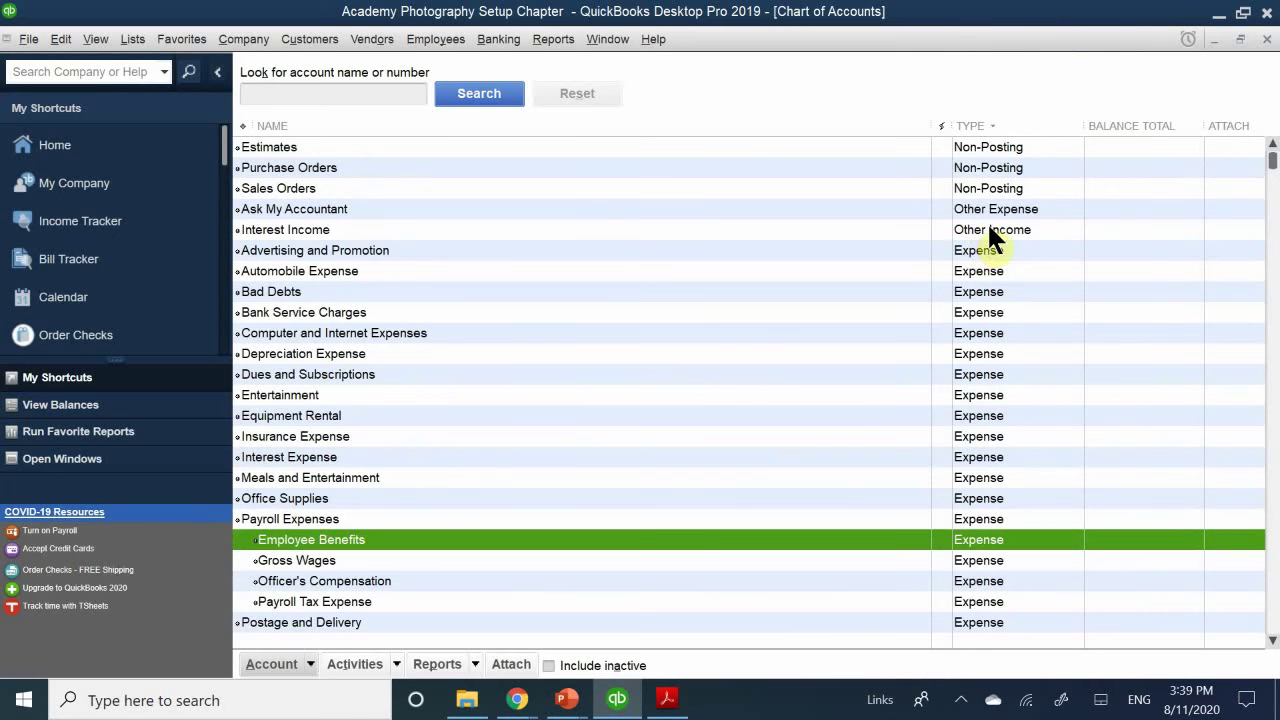
{"action": "left_click", "coordinate": [988, 114]}
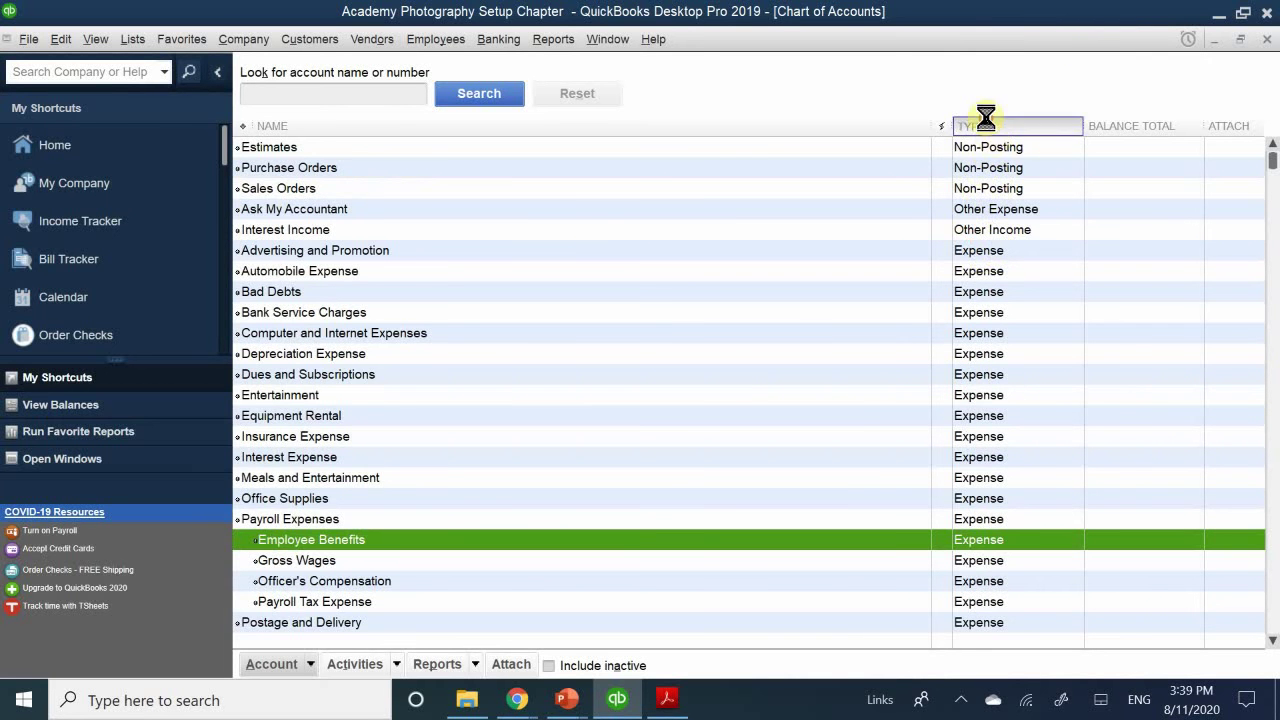
- Try to move the Entertainment account down to Meals and Entertainment, and up to Dues and Subscriptions
{"action": "scroll", "coordinate": [956, 180], "scroll_direction": "down", "scroll_amount": 7}
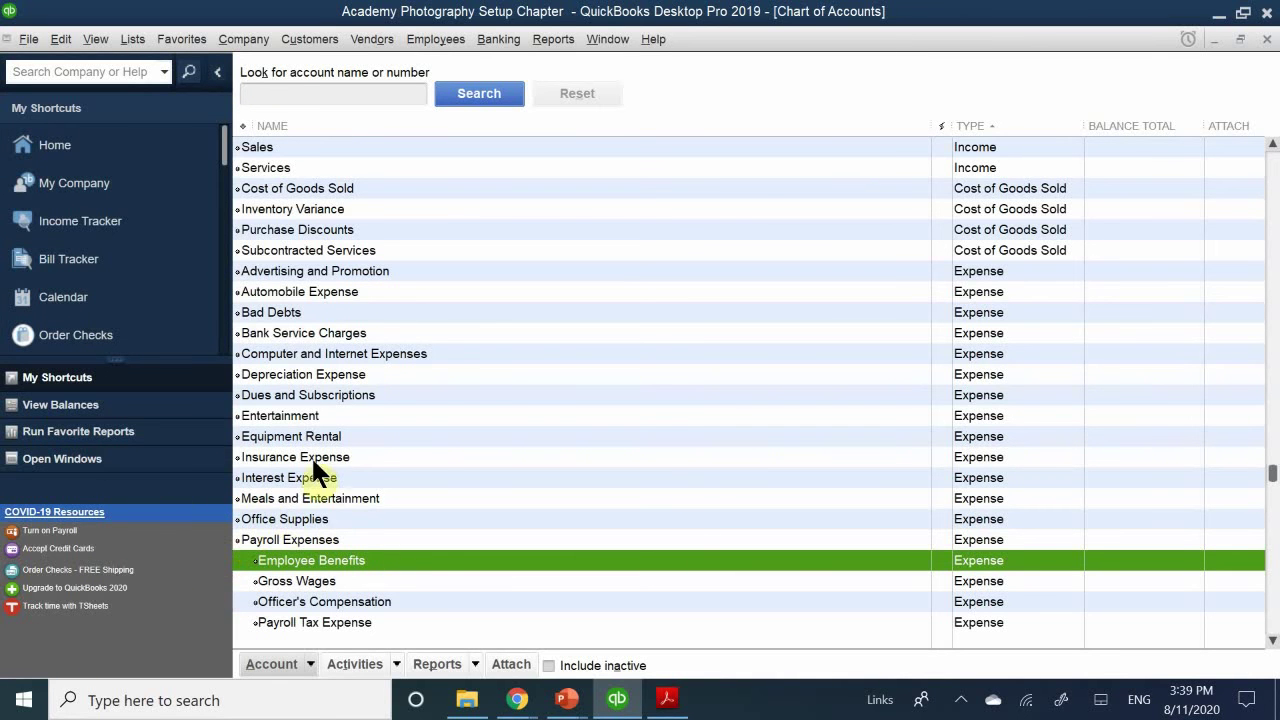
{"action": "left_click", "coordinate": [268, 414]}
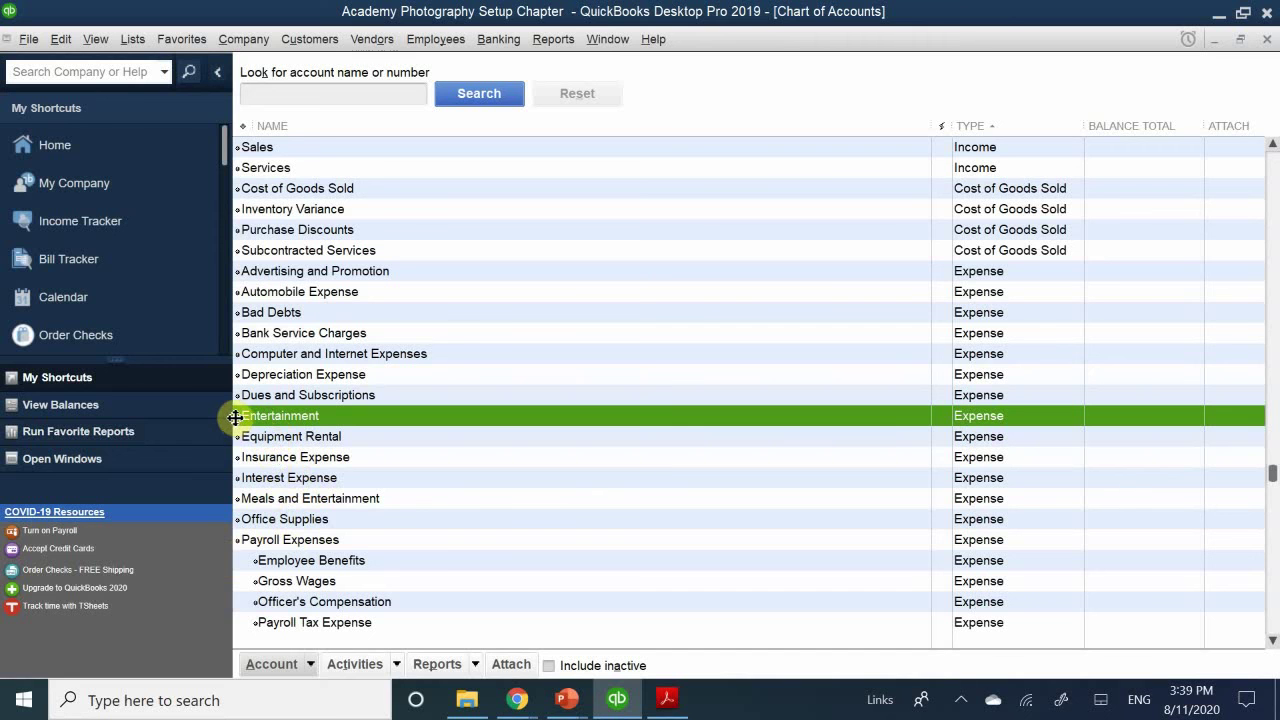
{"action": "left_click_drag", "start_coordinate": [235, 417], "coordinate": [250, 491]}
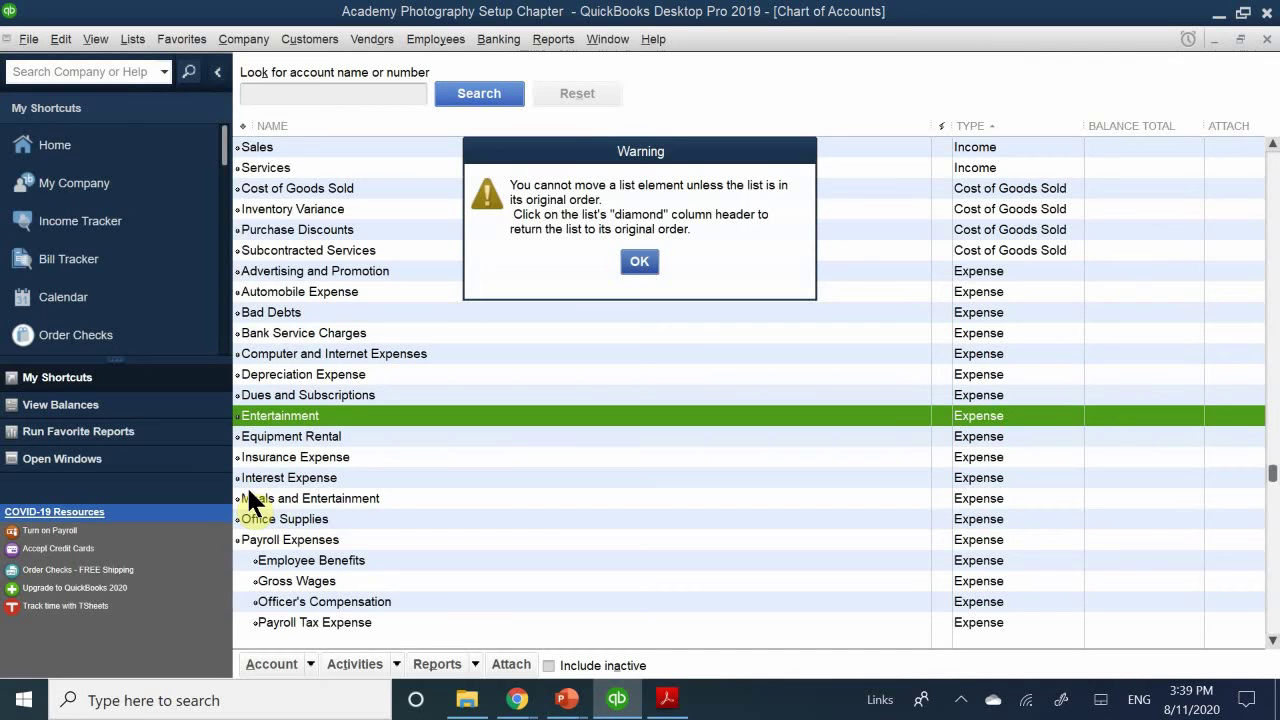
{"action": "left_click", "coordinate": [639, 262]}
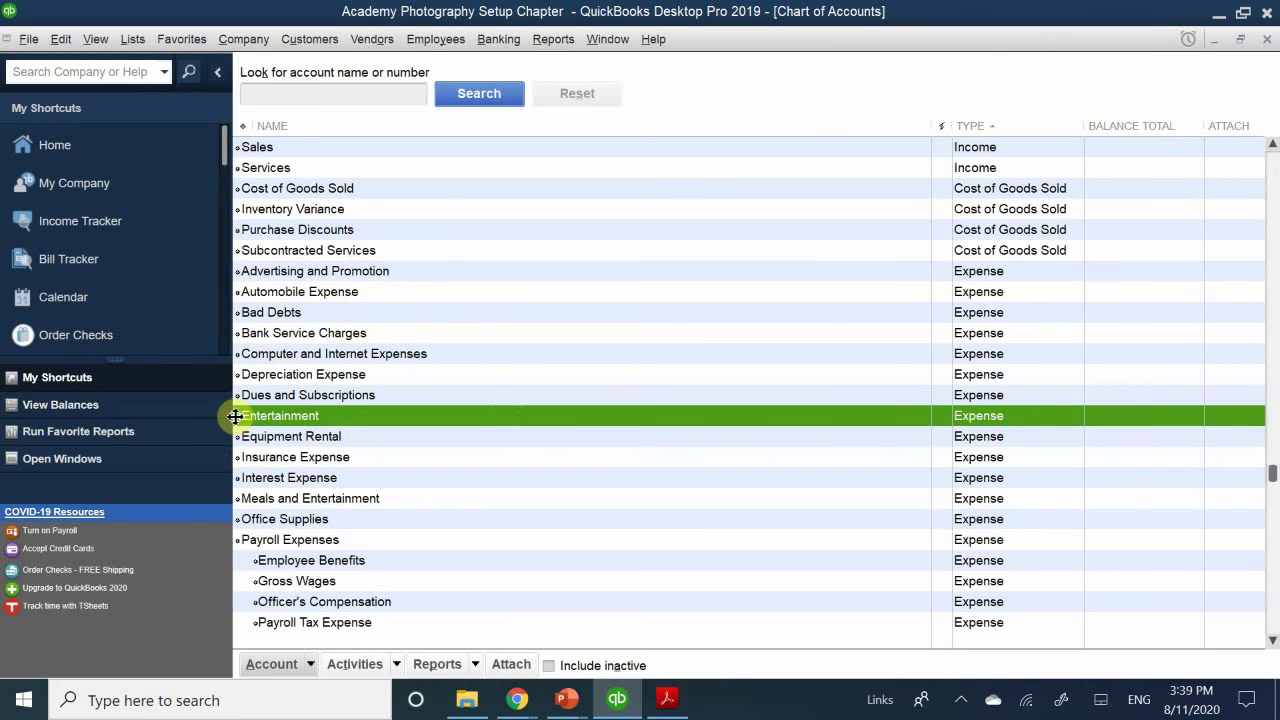
{"action": "left_click_drag", "start_coordinate": [235, 401], "coordinate": [240, 395]}
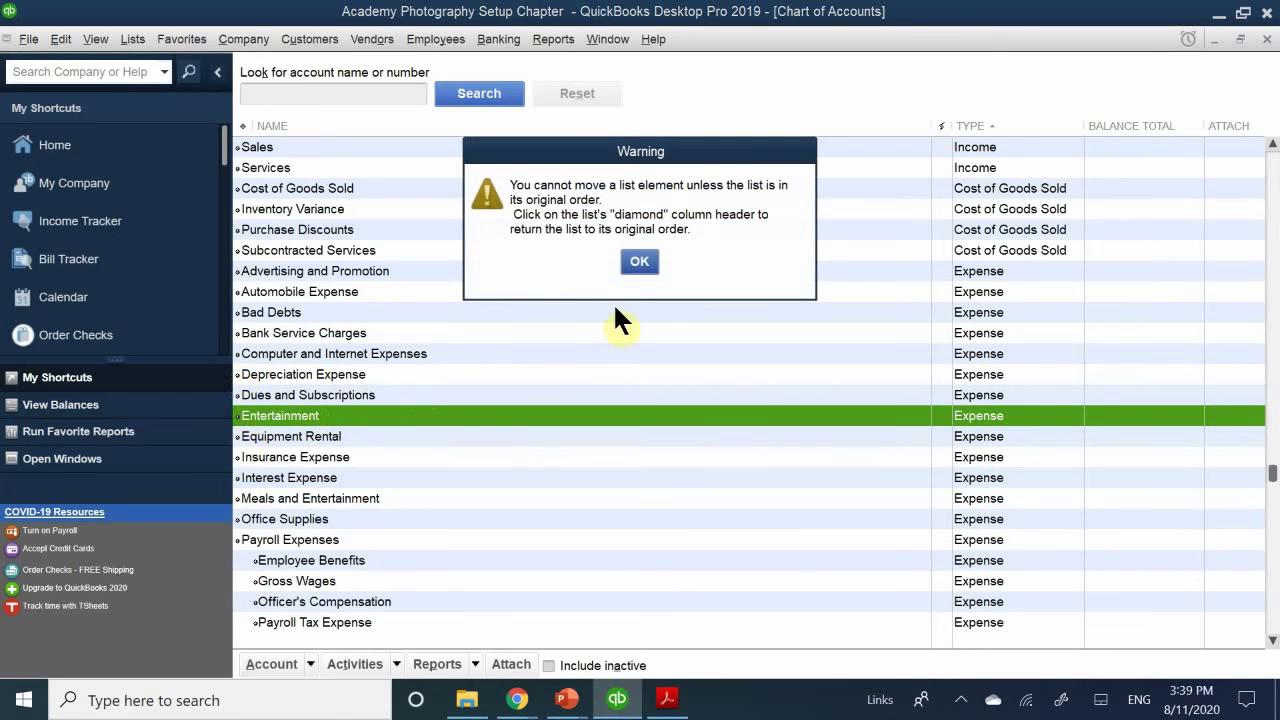
{"action": "left_click", "coordinate": [638, 262]}
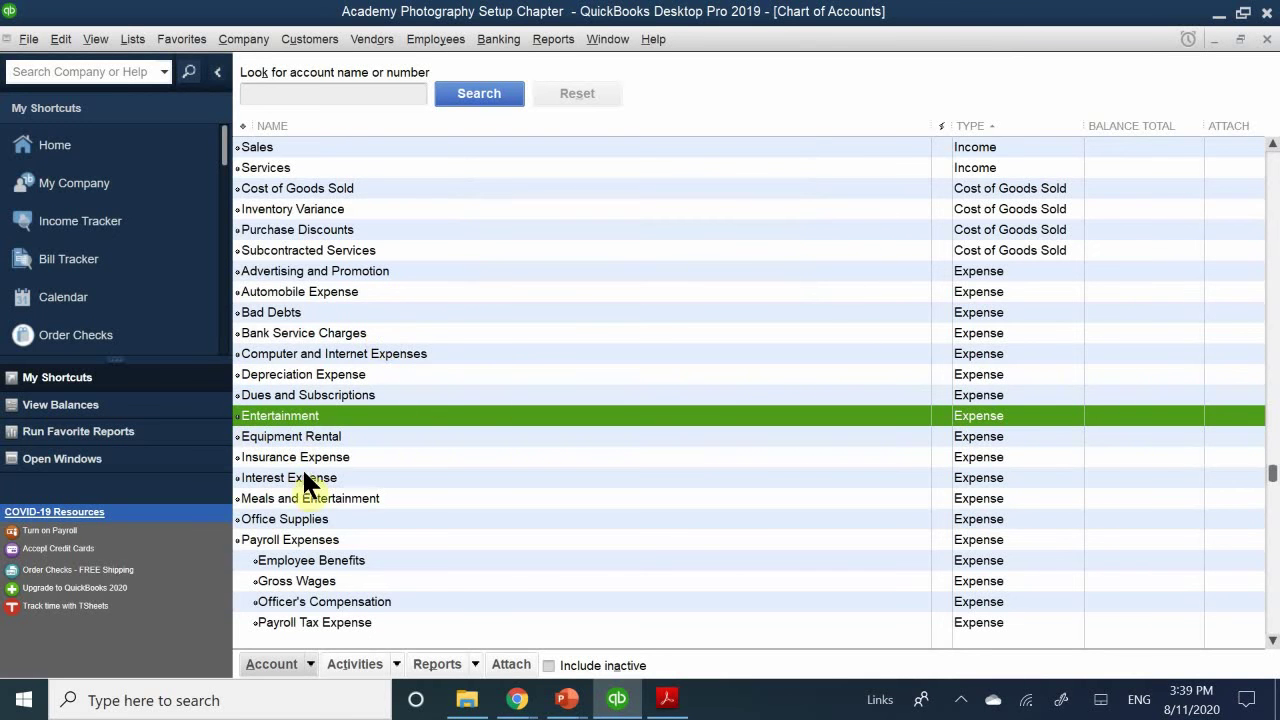
- Try to move the Meals and Entertainment account up the list to Entertainment
{"action": "key", "text": "Down"}
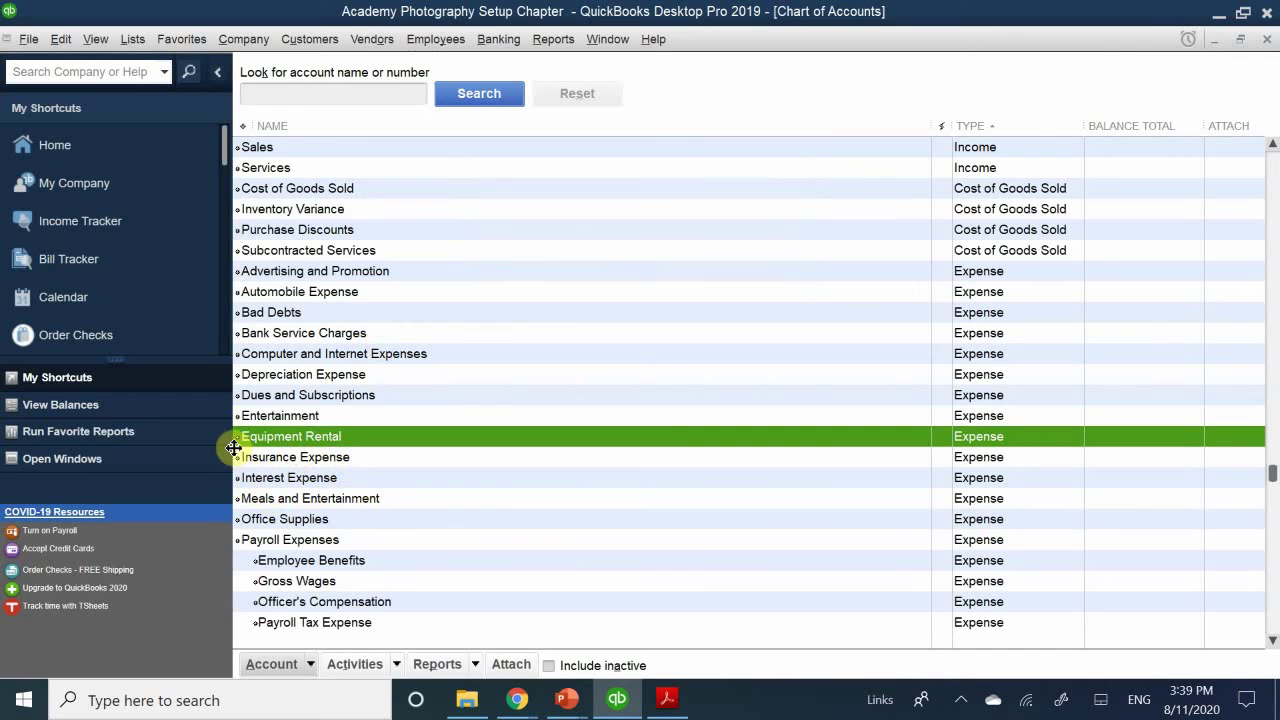
{"action": "left_click", "coordinate": [266, 495]}
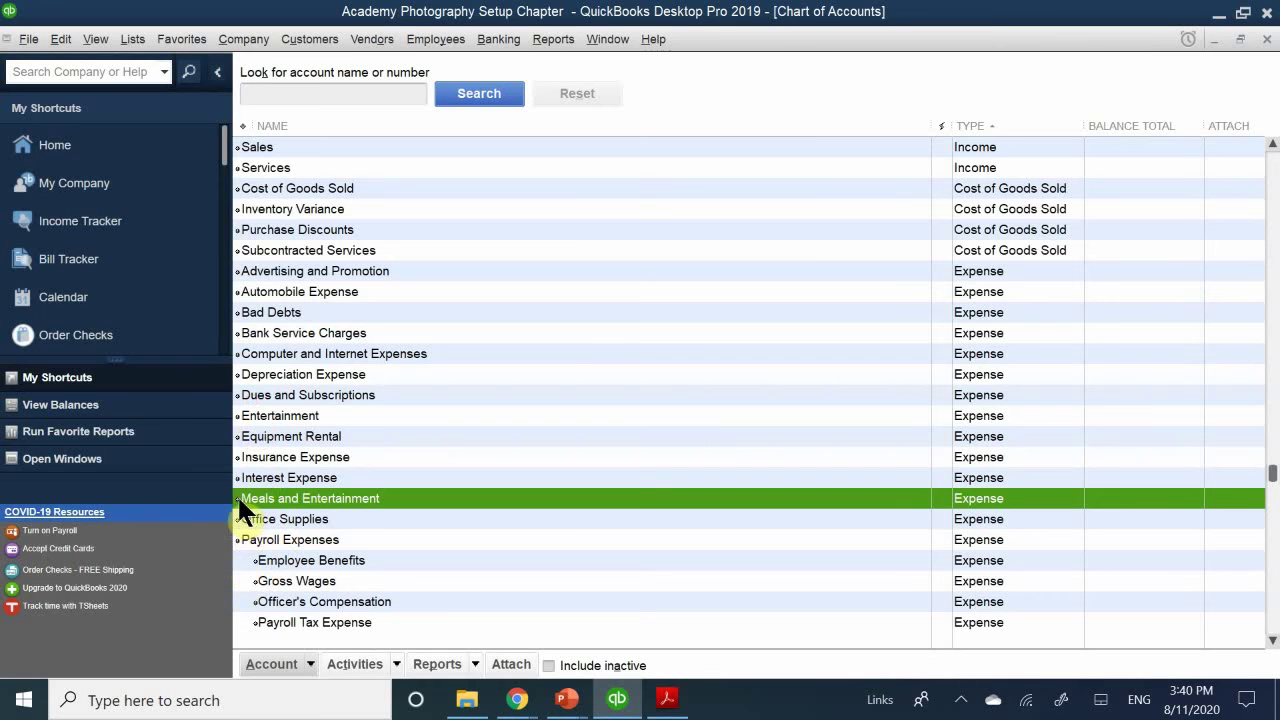
{"action": "left_click_drag", "start_coordinate": [233, 498], "coordinate": [251, 402]}
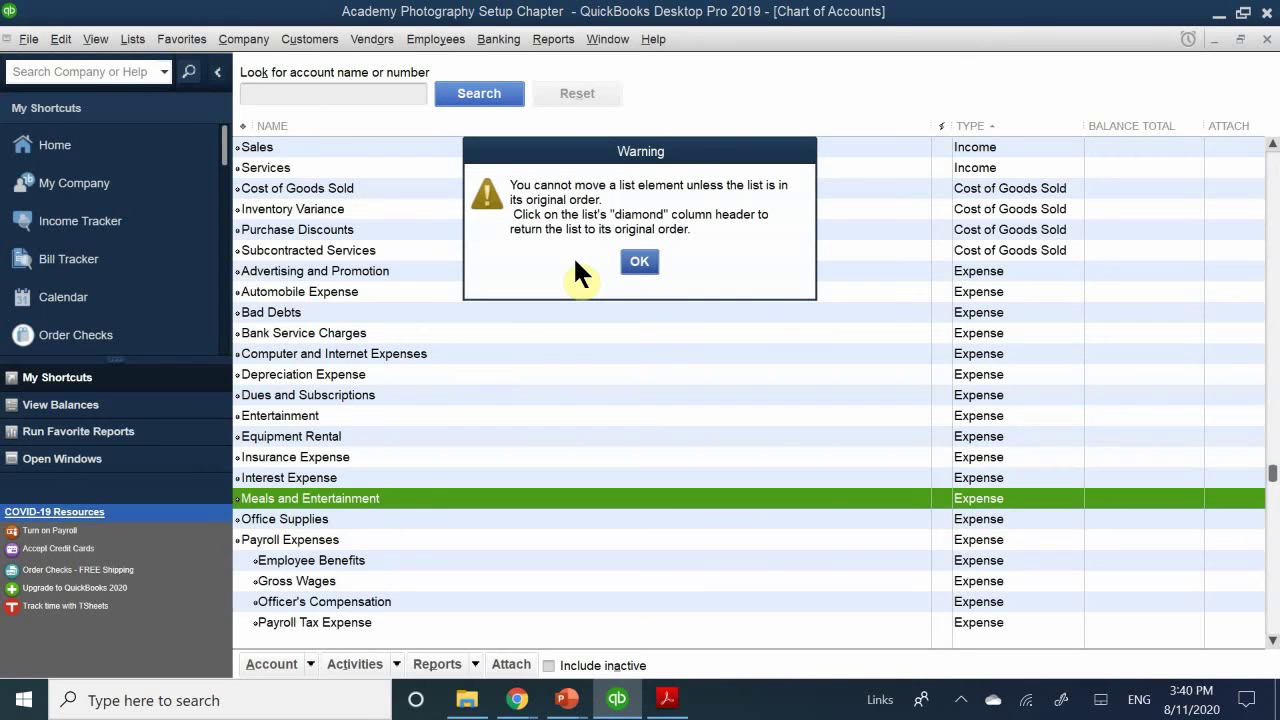
{"action": "left_click", "coordinate": [636, 263]}
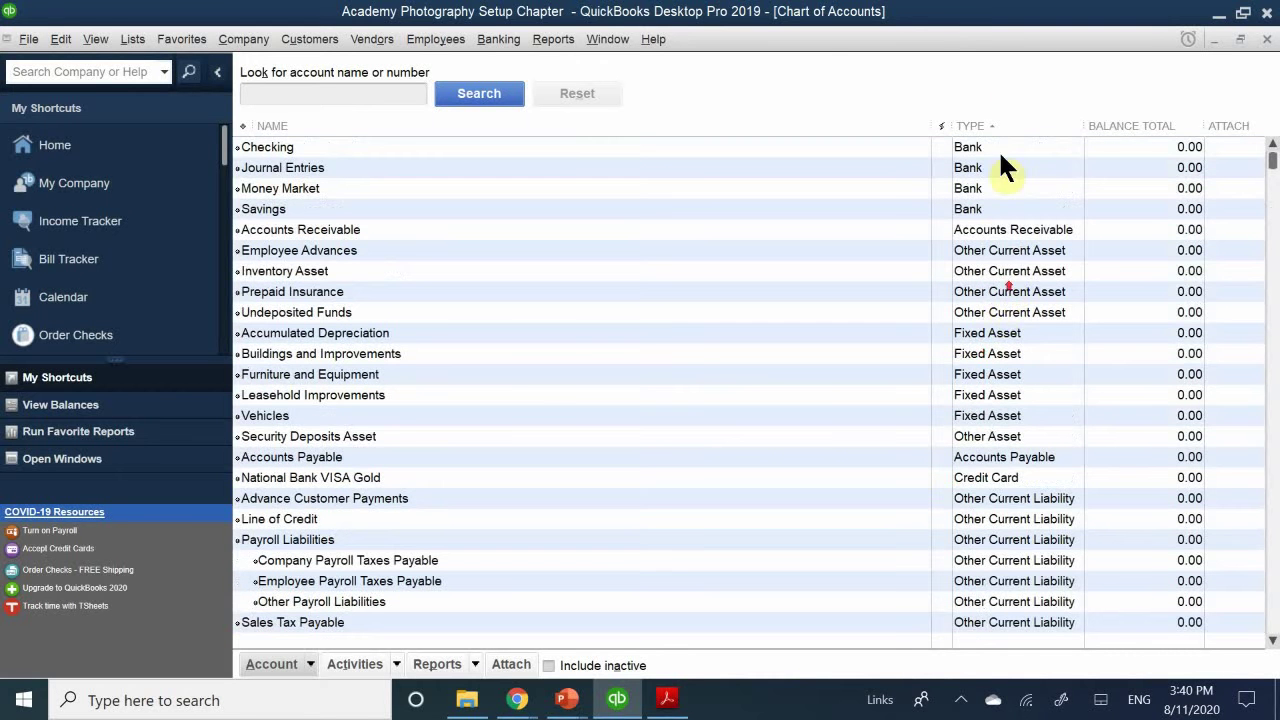
- Sort the accounts by type in descending order and try to move Meals and Entertainment up to Insurance Expense
{"action": "left_click", "coordinate": [972, 124]}
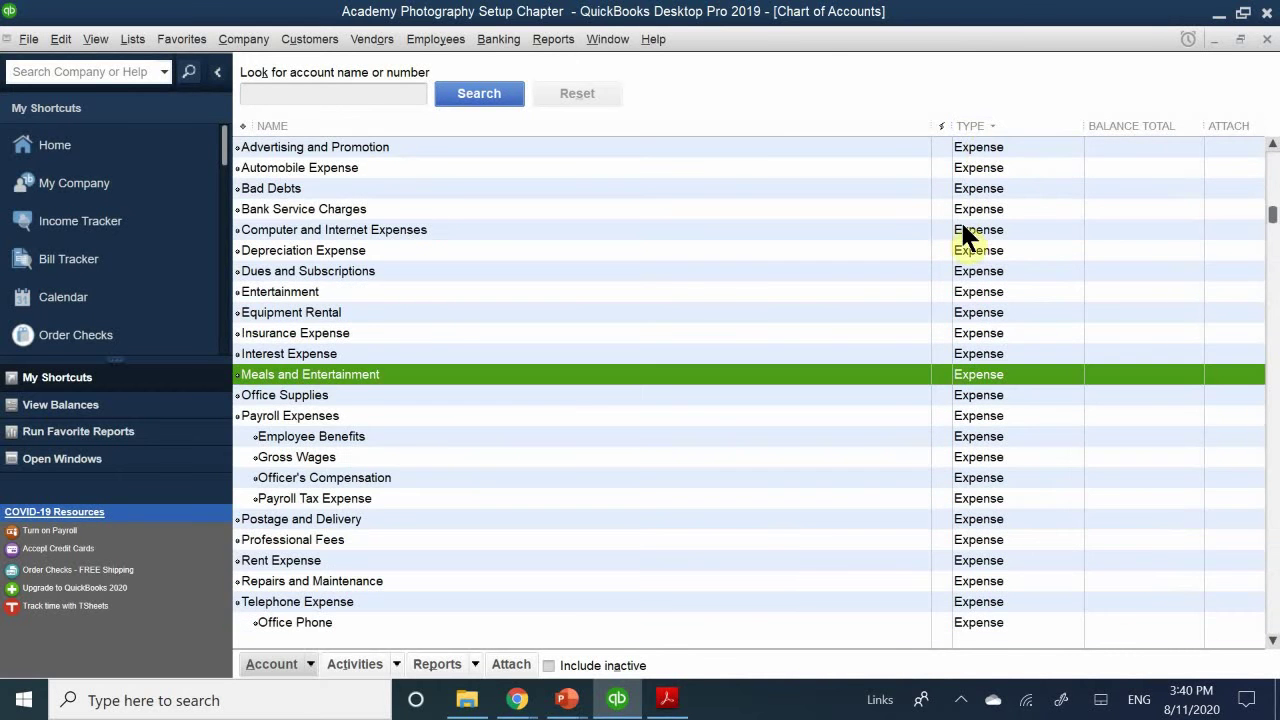
{"action": "scroll", "coordinate": [965, 228], "scroll_direction": "up", "scroll_amount": 2}
{"action": "scroll", "coordinate": [971, 217], "scroll_direction": "down", "scroll_amount": 2}
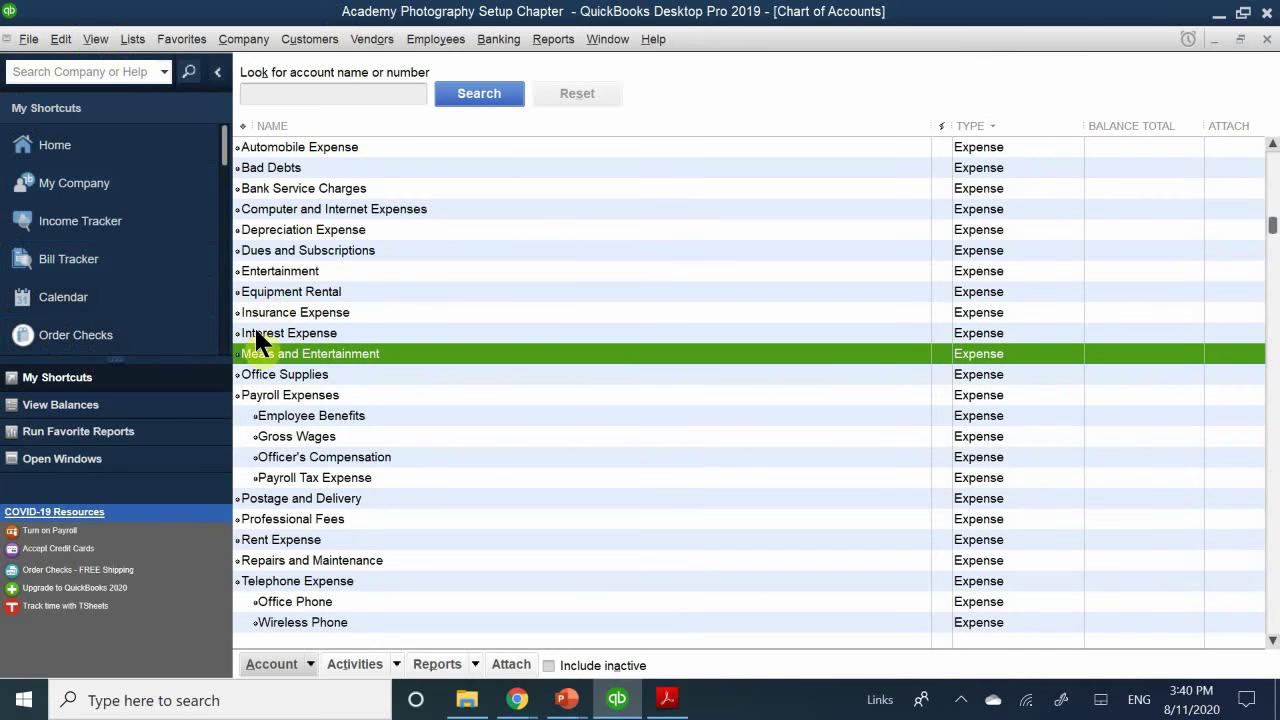
{"action": "left_click_drag", "start_coordinate": [231, 356], "coordinate": [246, 323]}
{"action": "left_click", "coordinate": [636, 261]}
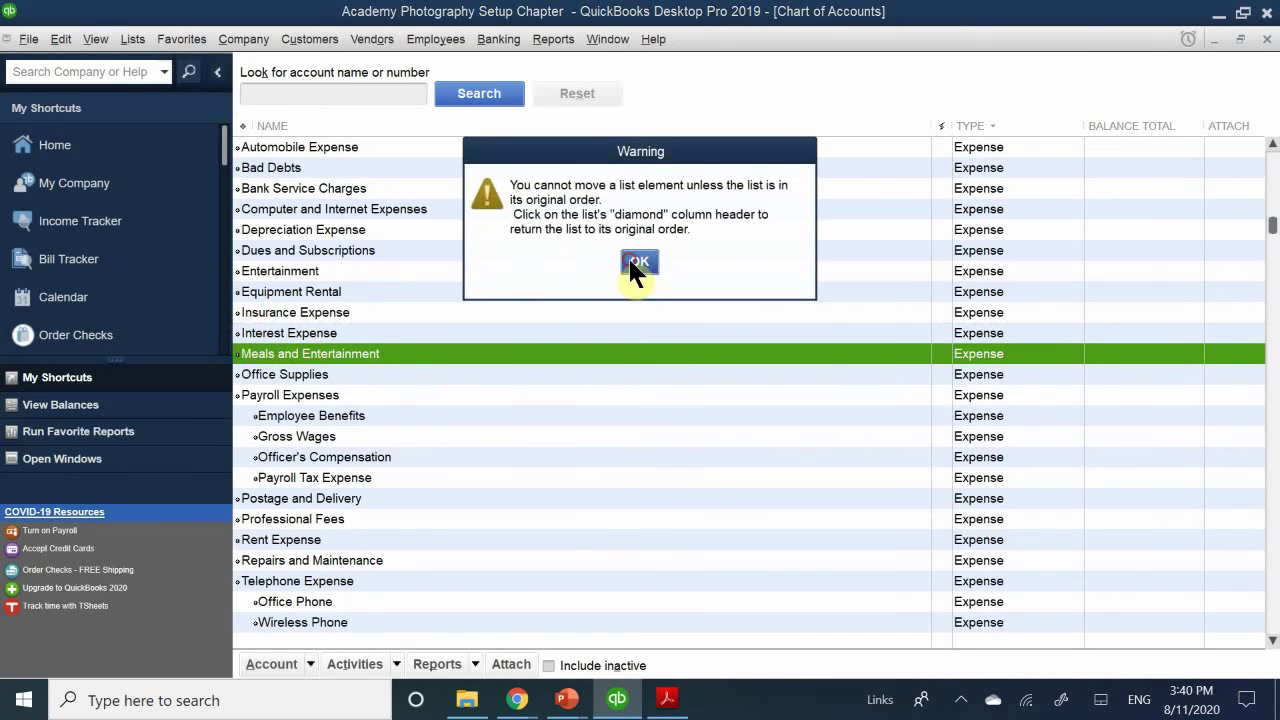
{"action": "scroll", "coordinate": [700, 378], "scroll_direction": "up", "scroll_amount": 3}
{"action": "scroll", "coordinate": [536, 326], "scroll_direction": "down", "scroll_amount": 10}
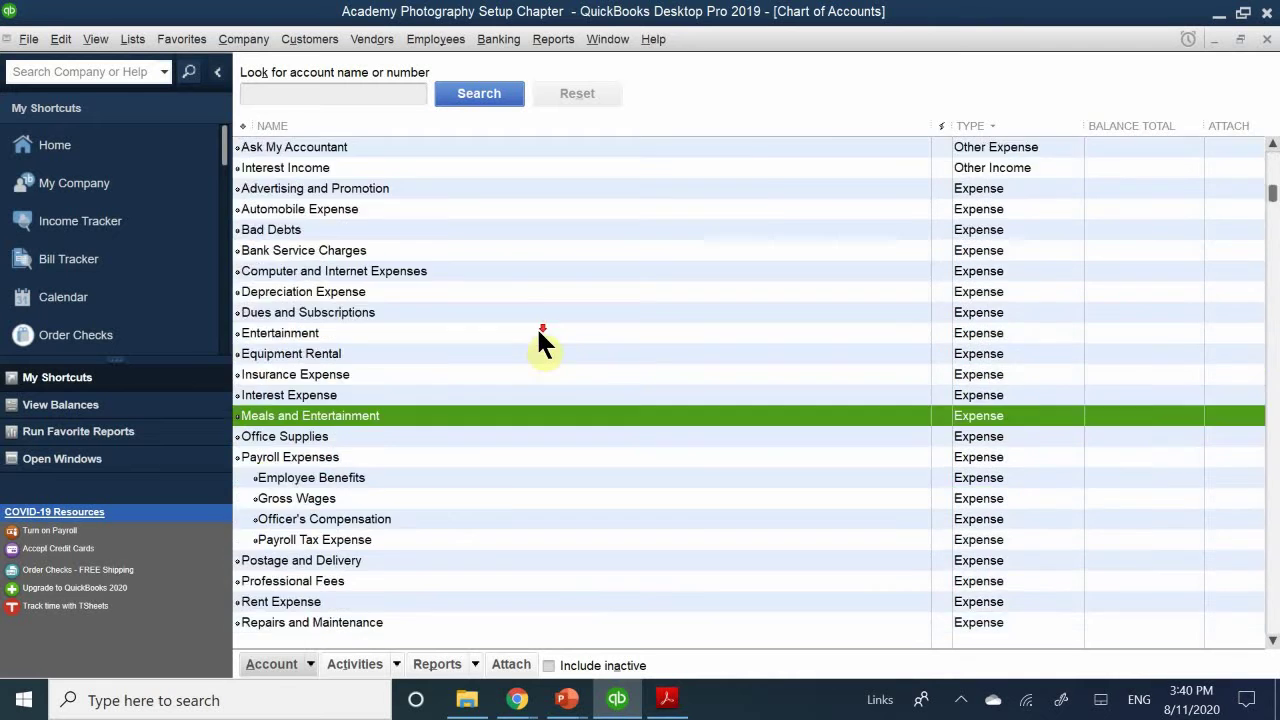
{"action": "scroll", "coordinate": [548, 337], "scroll_direction": "down", "scroll_amount": 2}
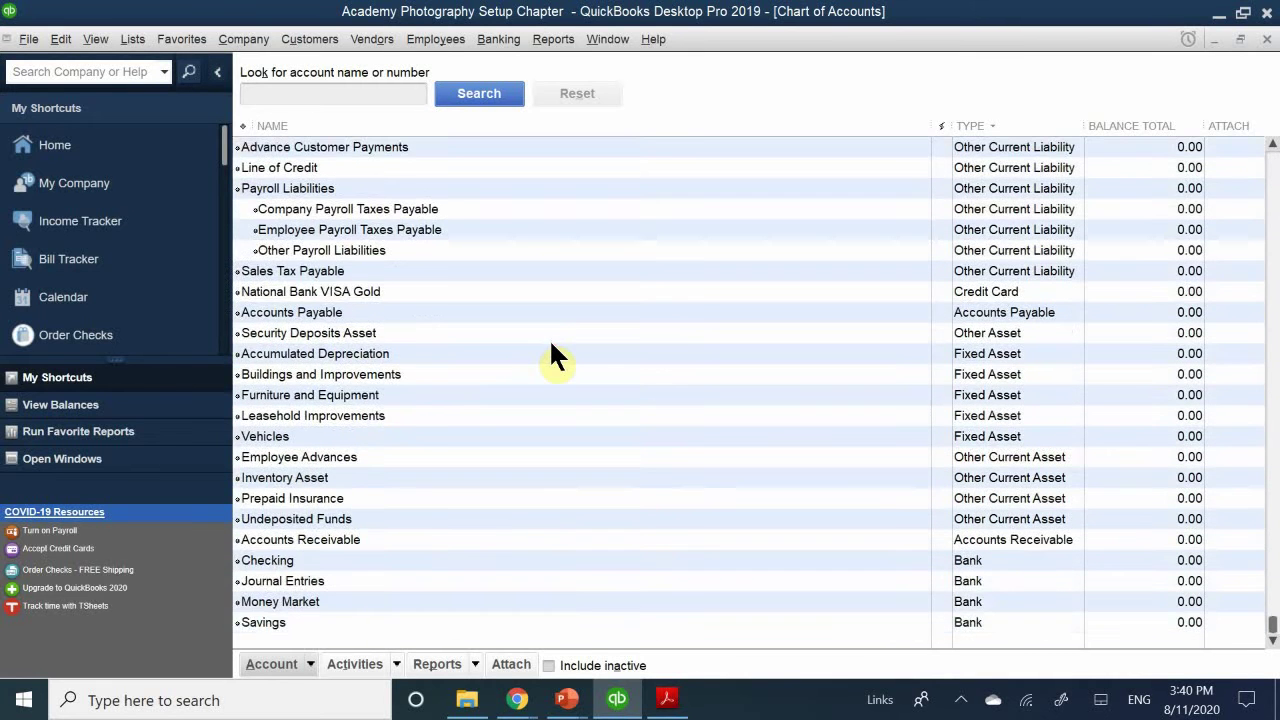
{"action": "scroll", "coordinate": [548, 338], "scroll_direction": "up", "scroll_amount": 6}
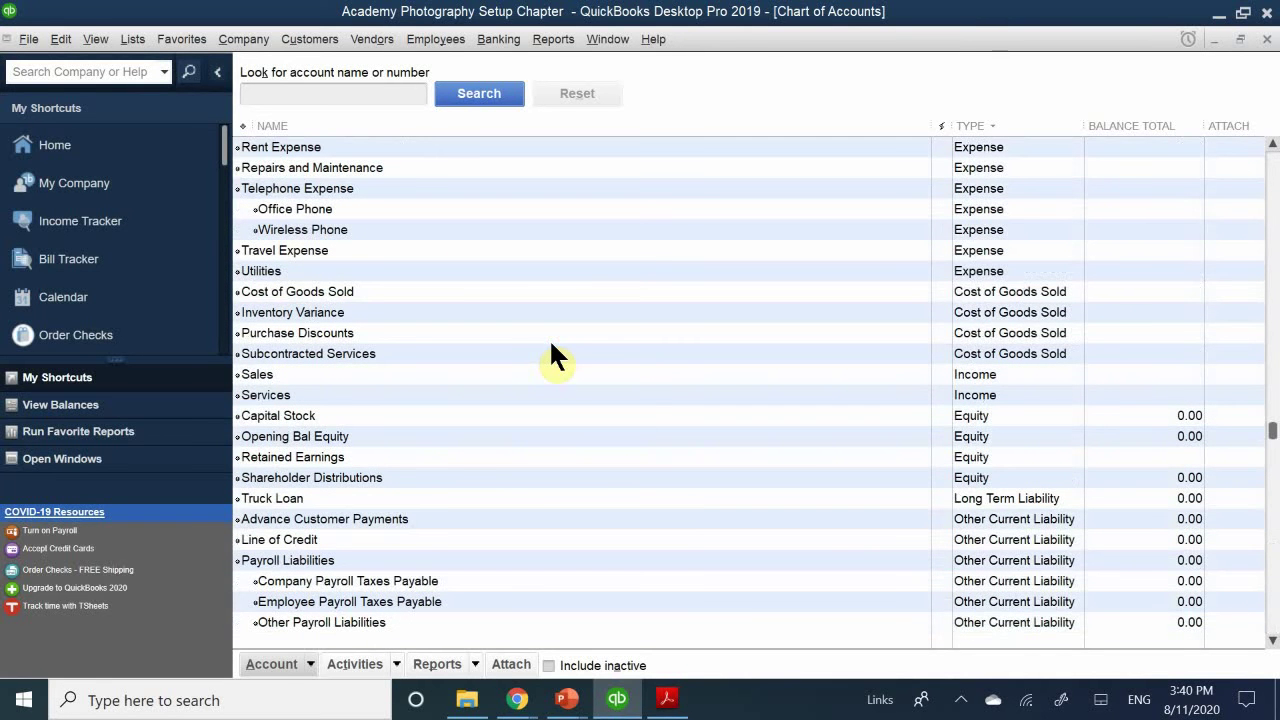
- Turn on the use of account numbers in the company preferences for Accounting
{"action": "left_click", "coordinate": [52, 42]}
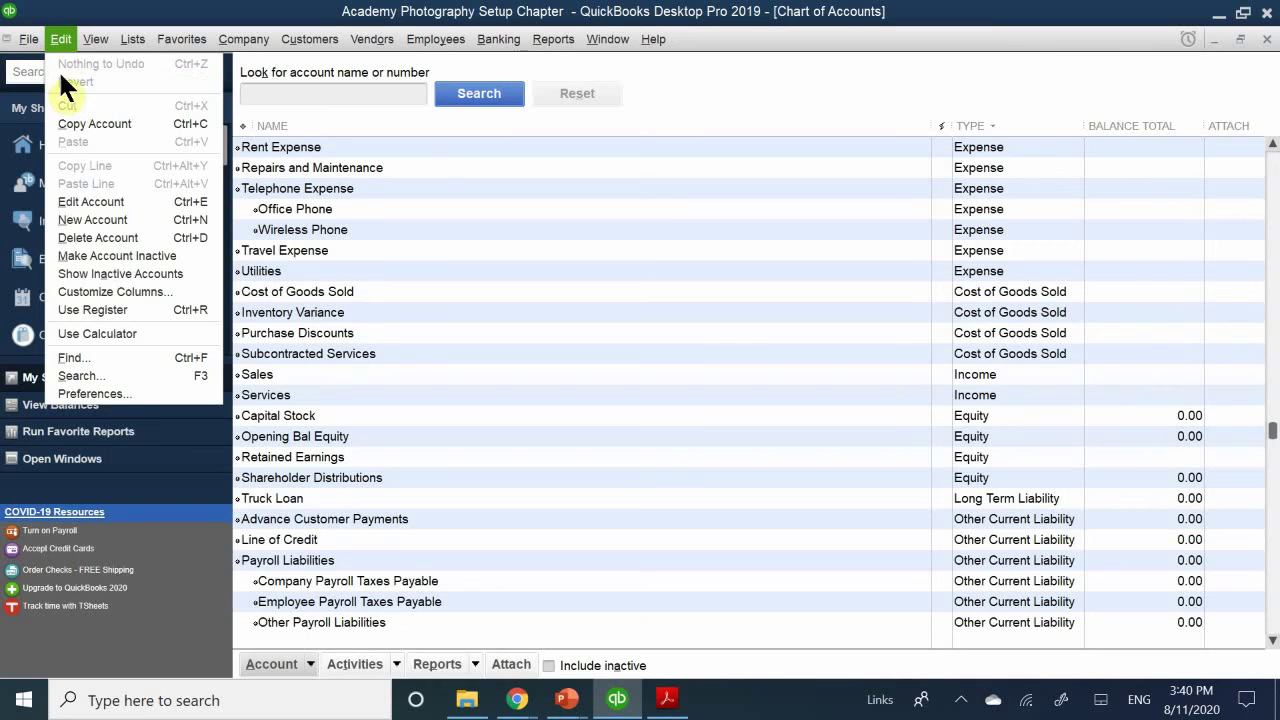
{"action": "left_click", "coordinate": [86, 390]}
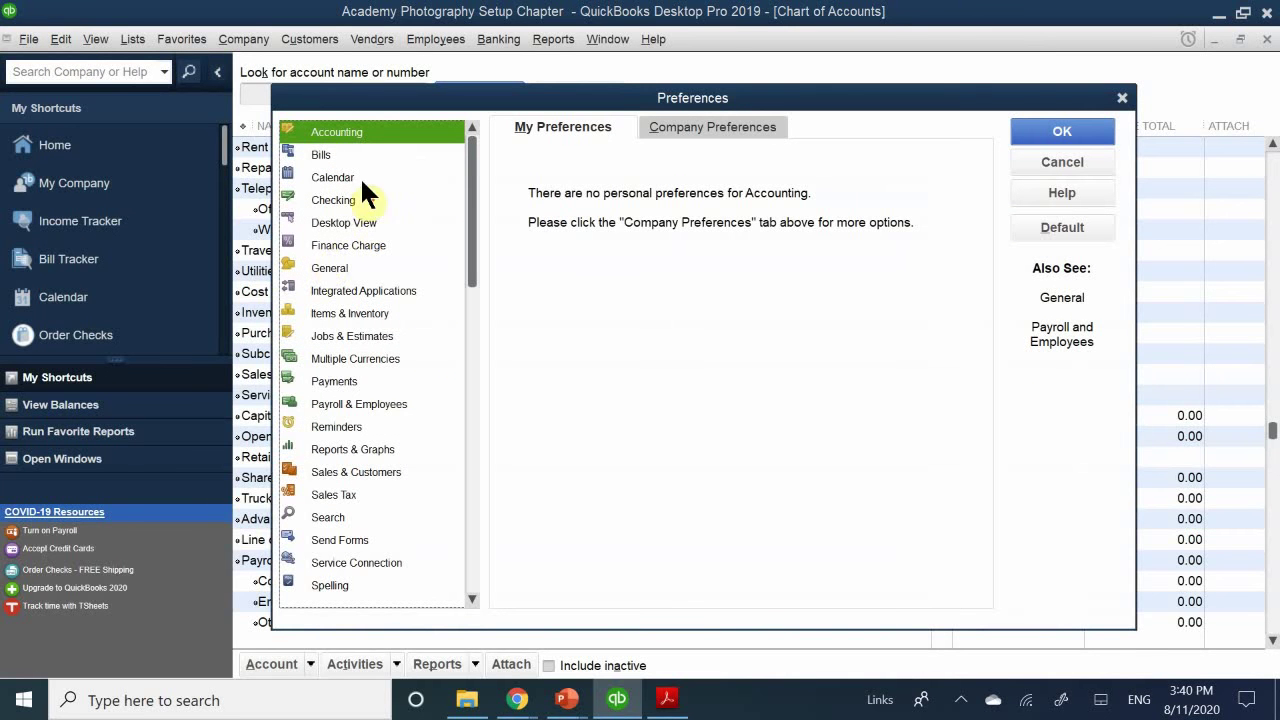
{"action": "left_click", "coordinate": [662, 122]}
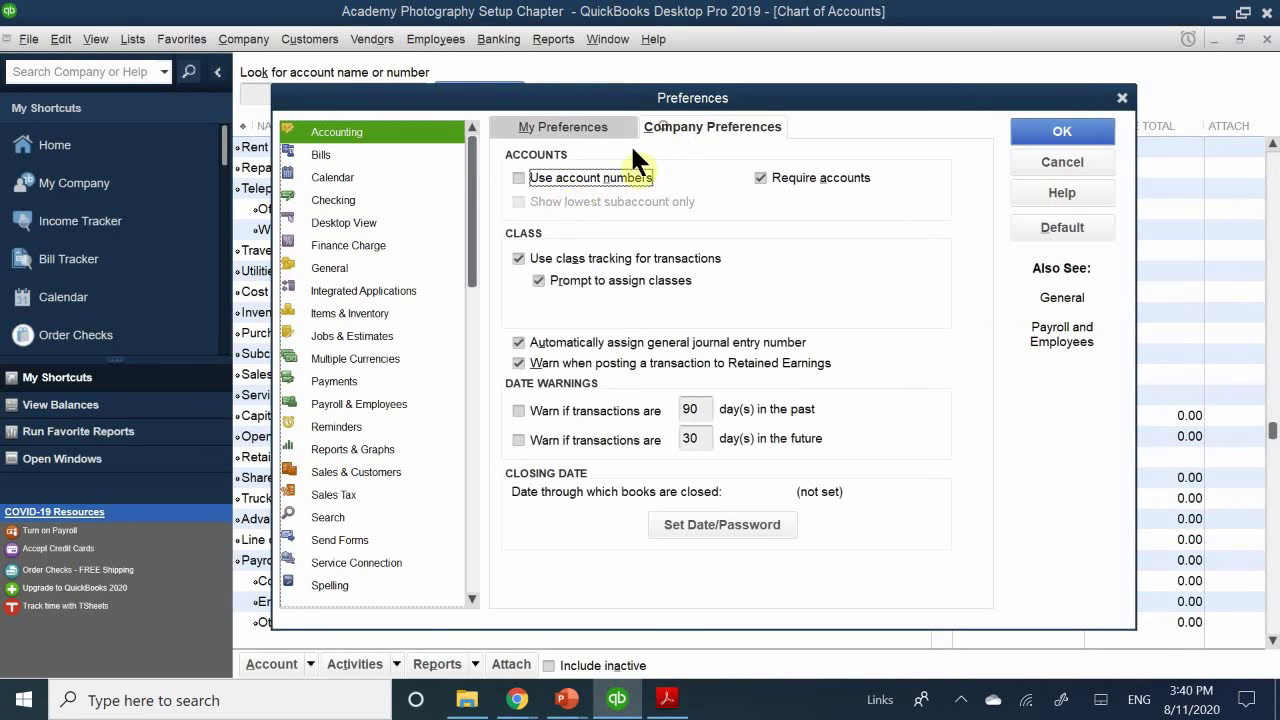
{"action": "left_click", "coordinate": [578, 177]}
{"action": "left_click", "coordinate": [1030, 138]}
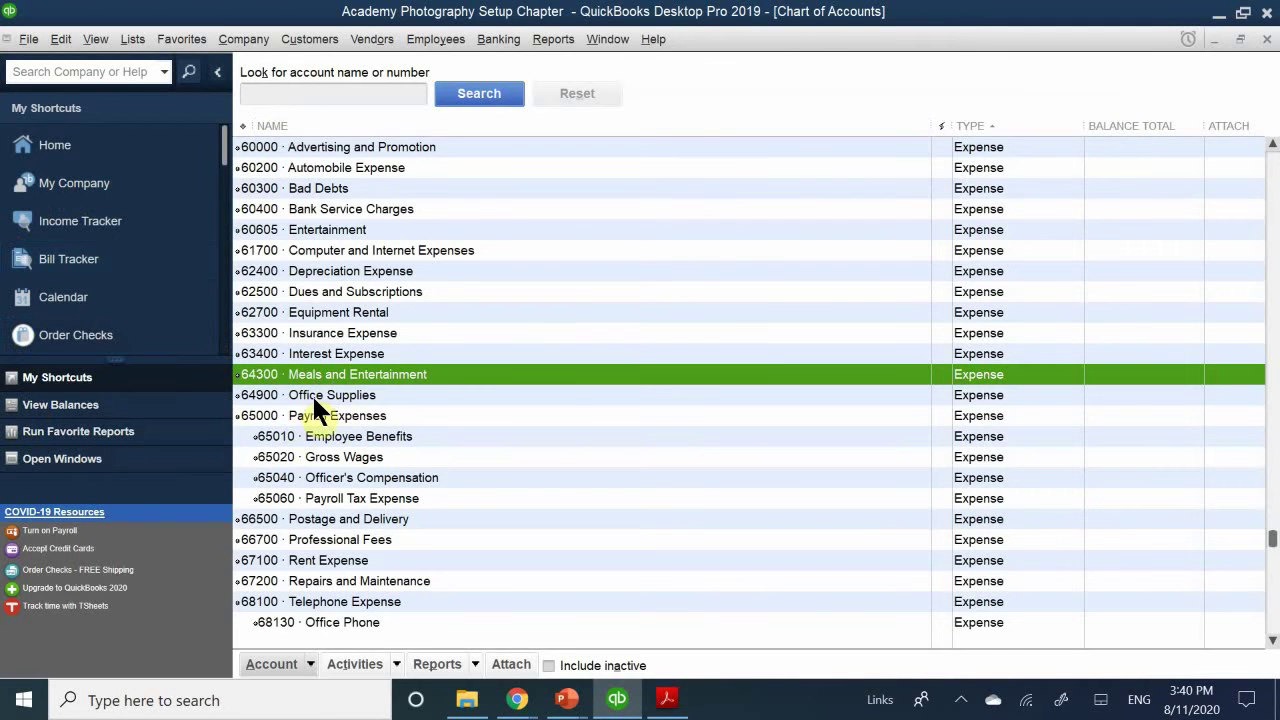
- Edit the Entertainment expense account and change its account name to Meals and Entertainment
{"action": "scroll", "coordinate": [316, 405], "scroll_direction": "down", "scroll_amount": 1}
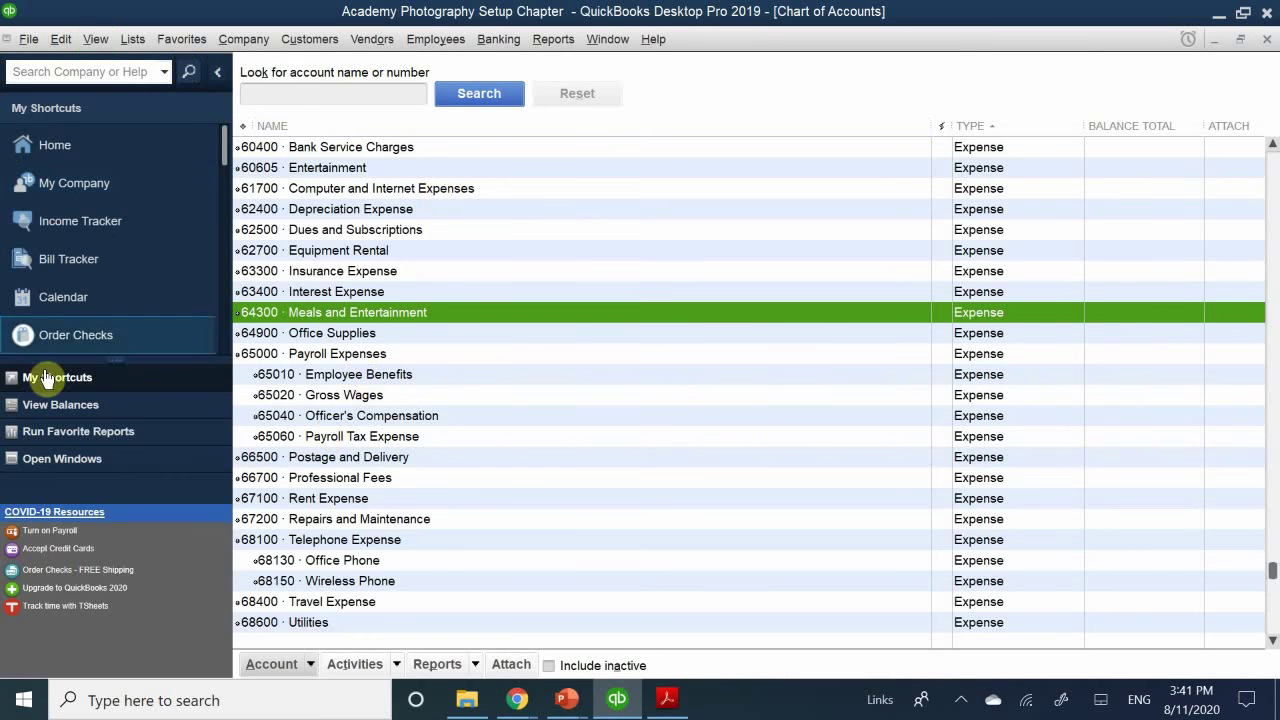
{"action": "scroll", "coordinate": [355, 378], "scroll_direction": "down", "scroll_amount": 2}
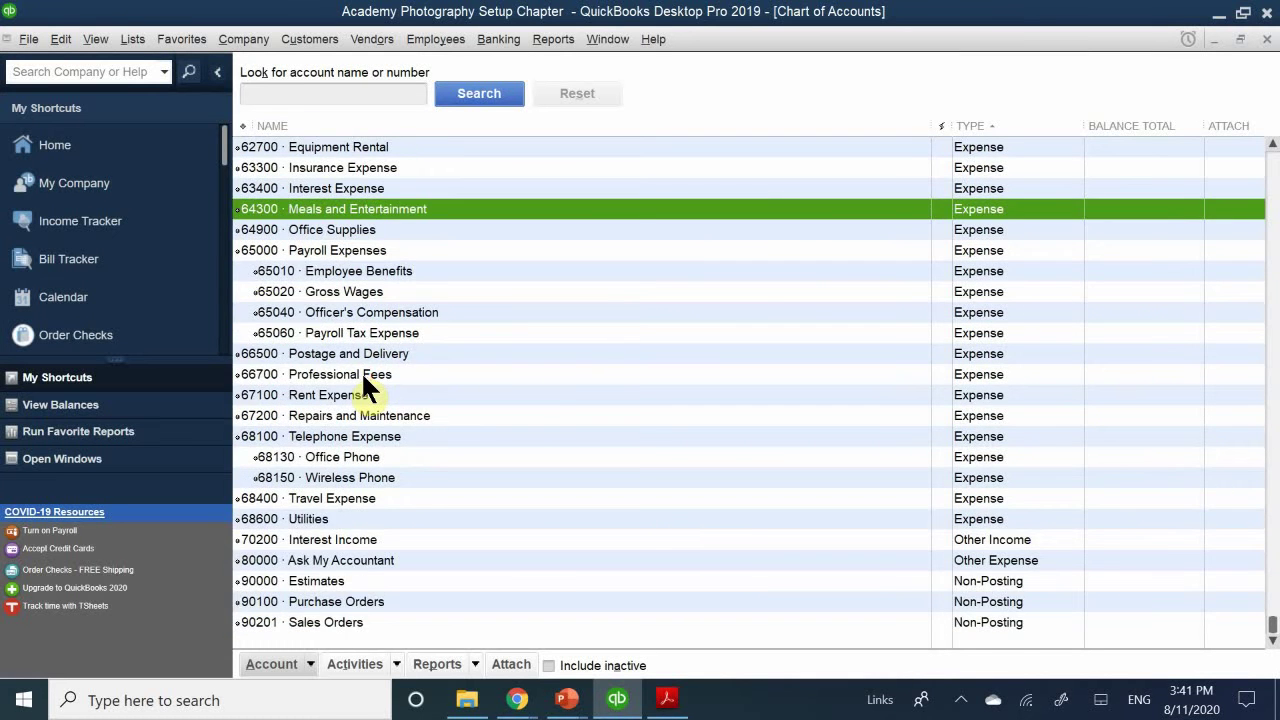
{"action": "scroll", "coordinate": [361, 375], "scroll_direction": "up", "scroll_amount": 4}
{"action": "scroll", "coordinate": [352, 384], "scroll_direction": "down", "scroll_amount": 2}
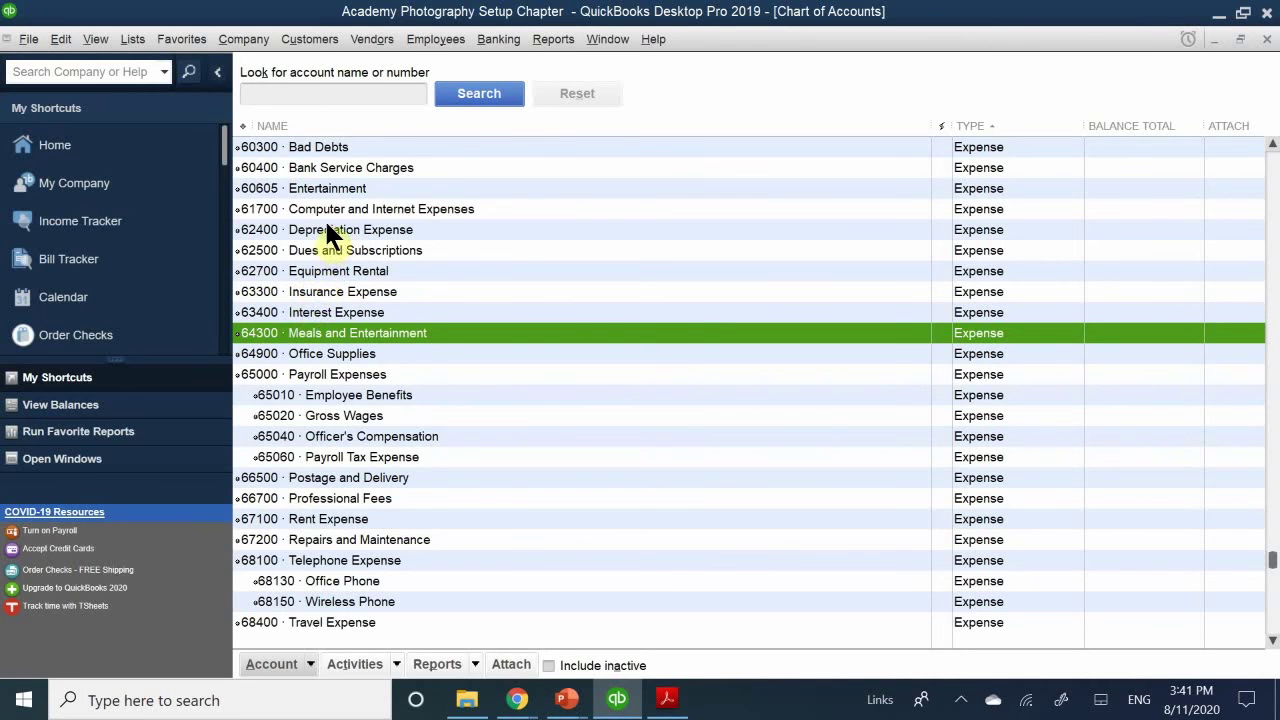
{"action": "left_click", "coordinate": [324, 186]}
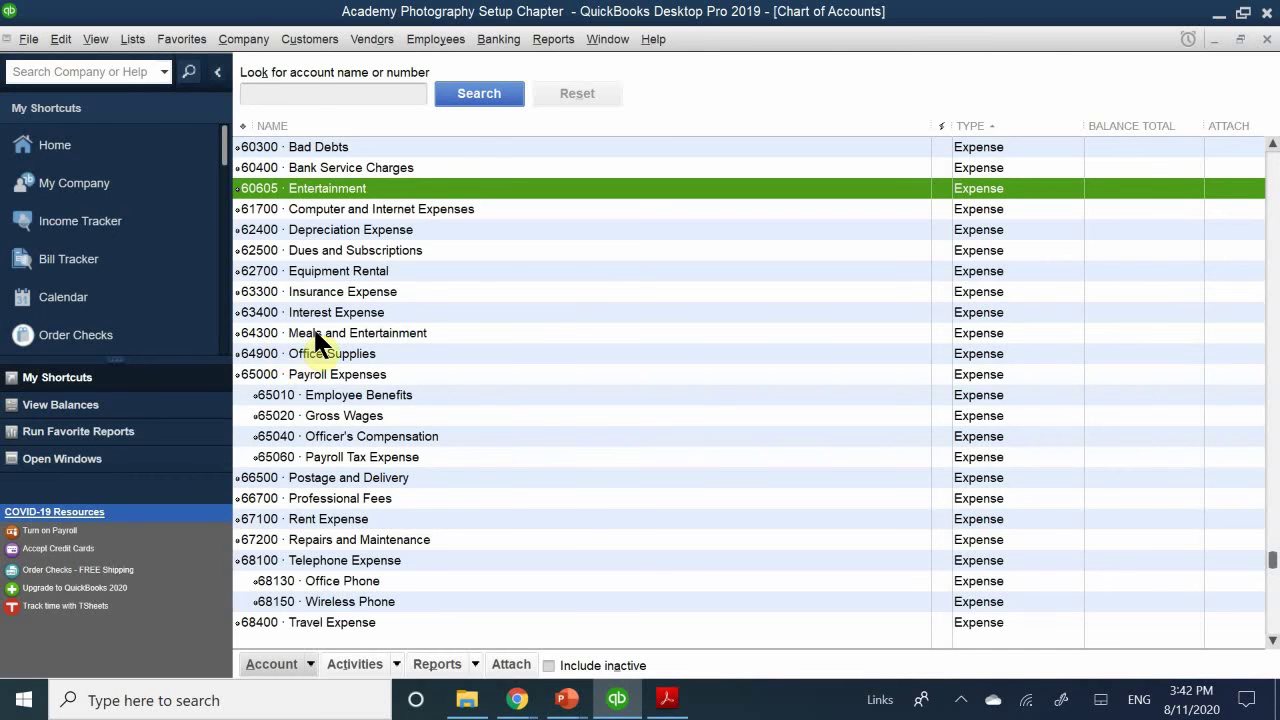
{"action": "right_click", "coordinate": [323, 186]}
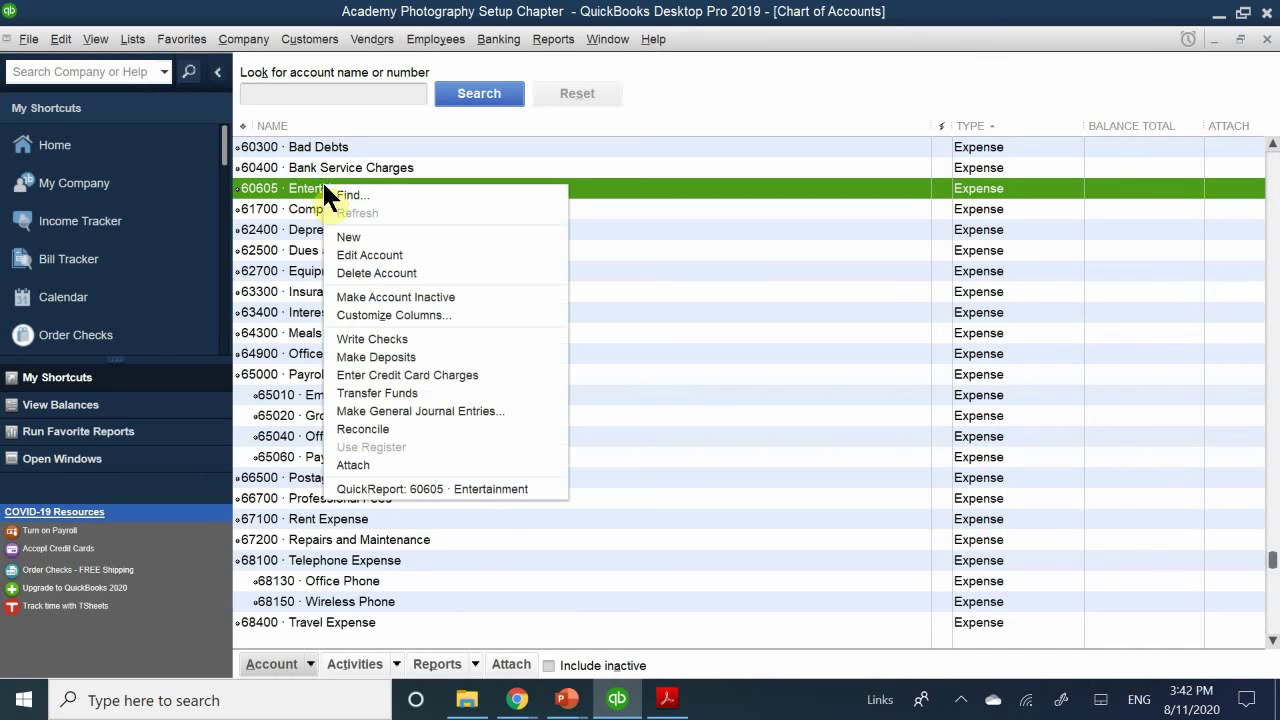
{"action": "left_click", "coordinate": [405, 250]}
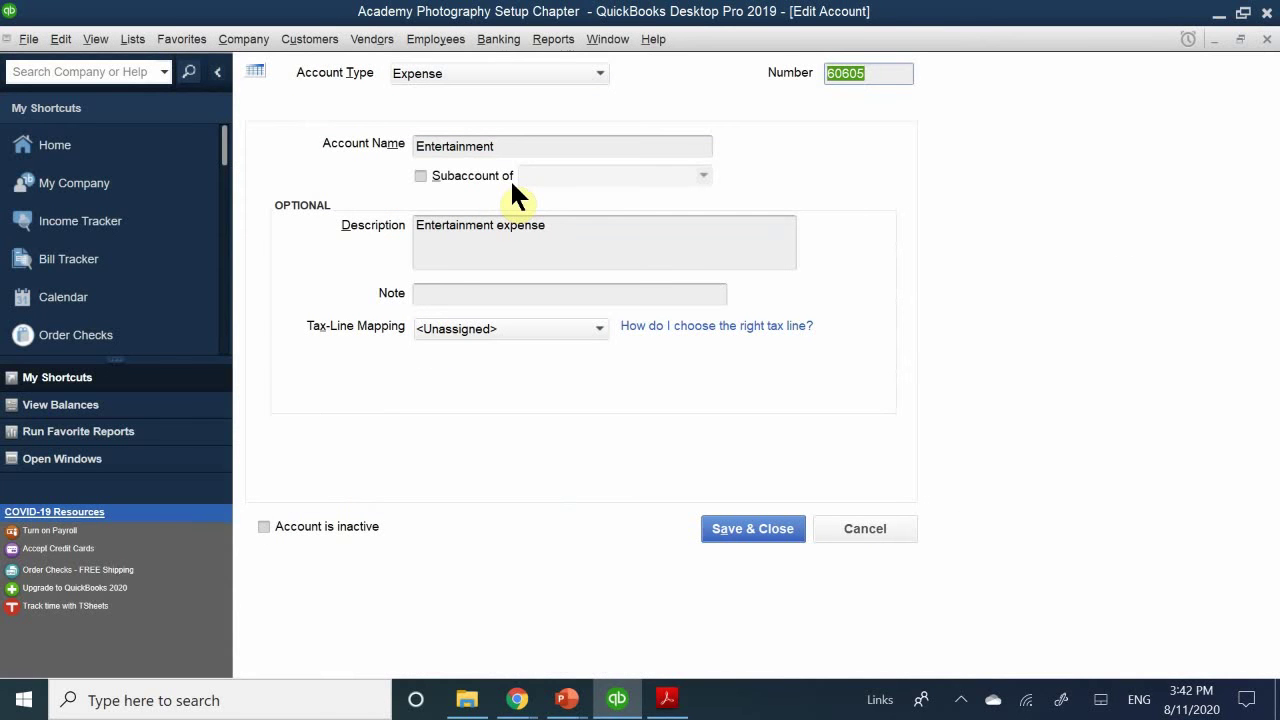
{"action": "left_click", "coordinate": [526, 149]}
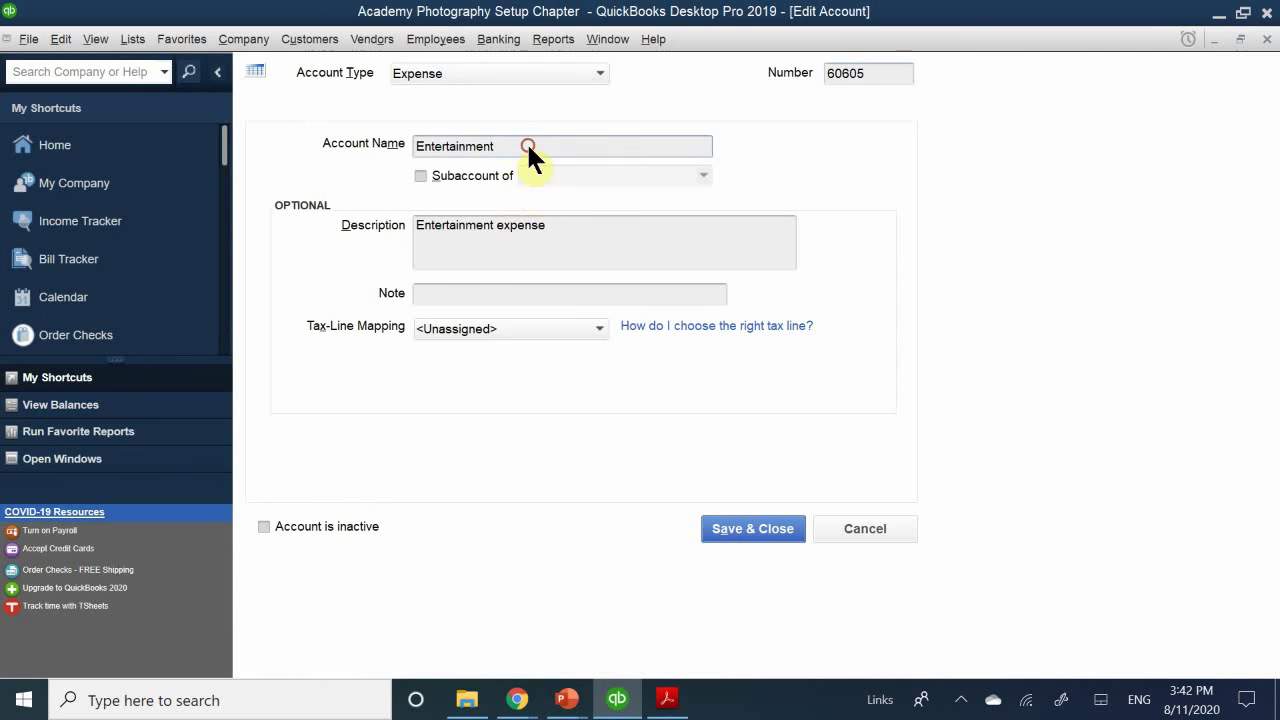
{"action": "left_click_drag", "start_coordinate": [513, 149], "coordinate": [305, 170]}
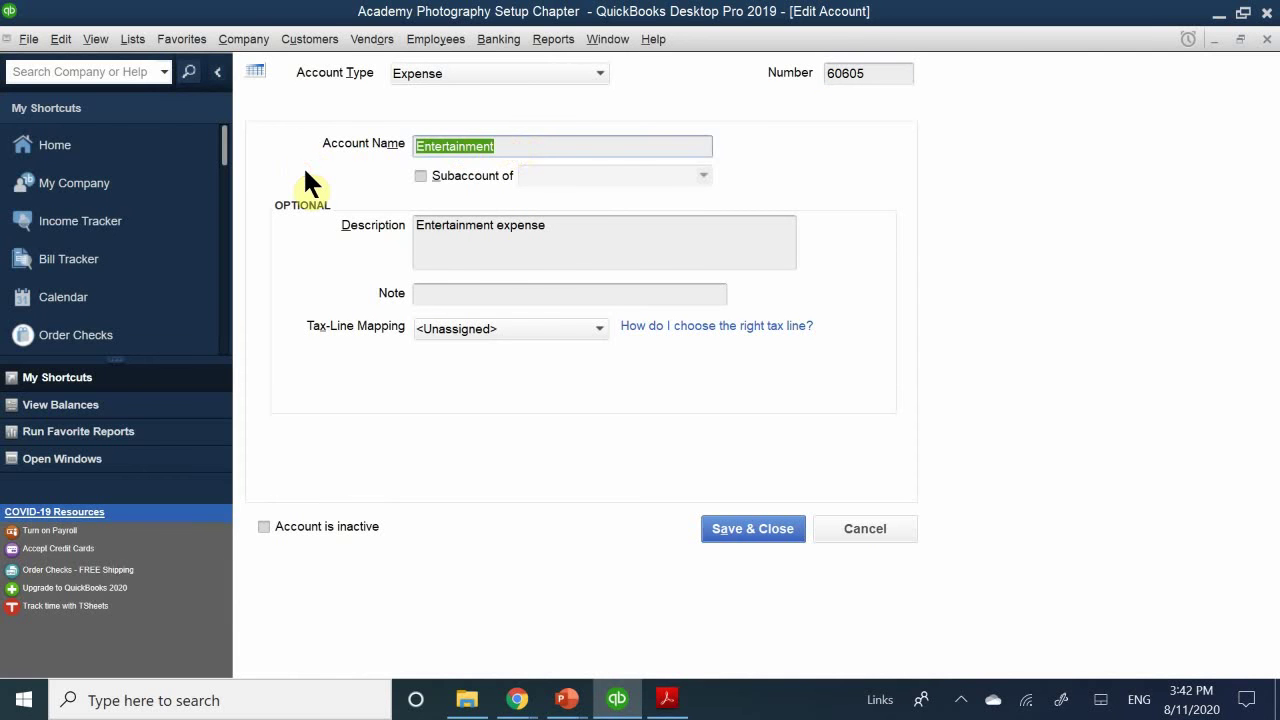
{"action": "key", "text": "Left"}
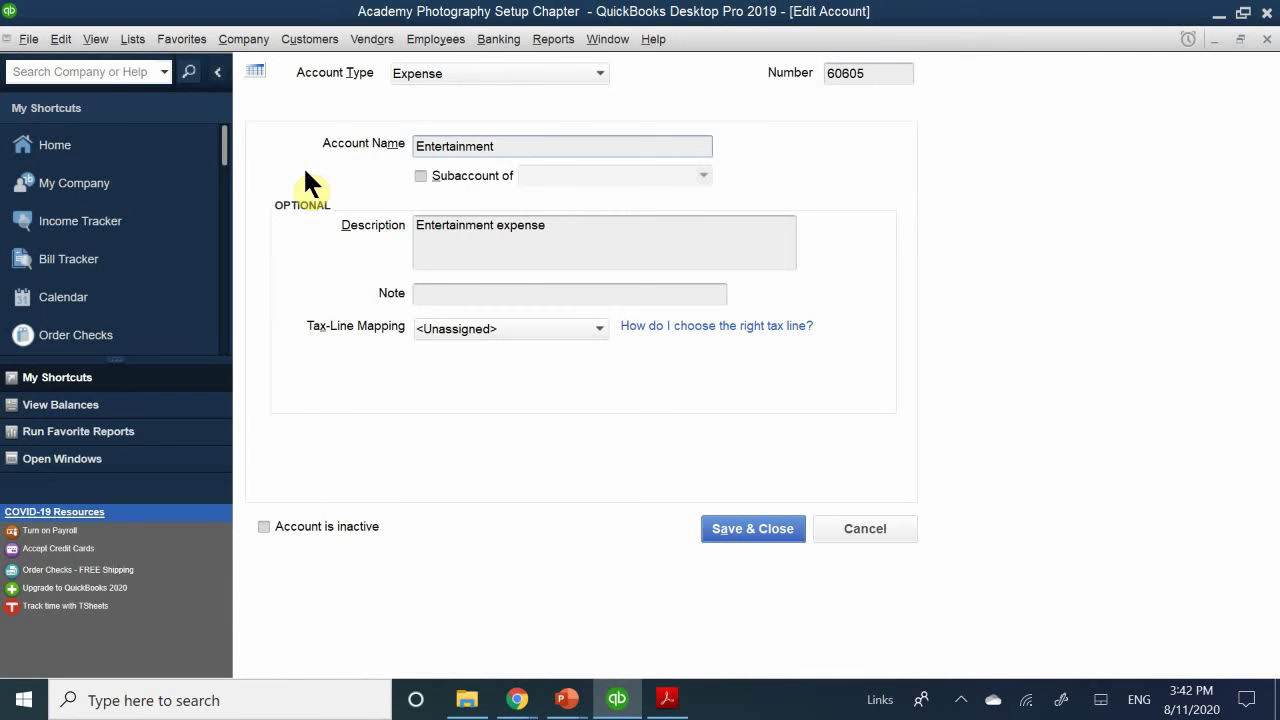
{"action": "type", "text": "Meals and"}
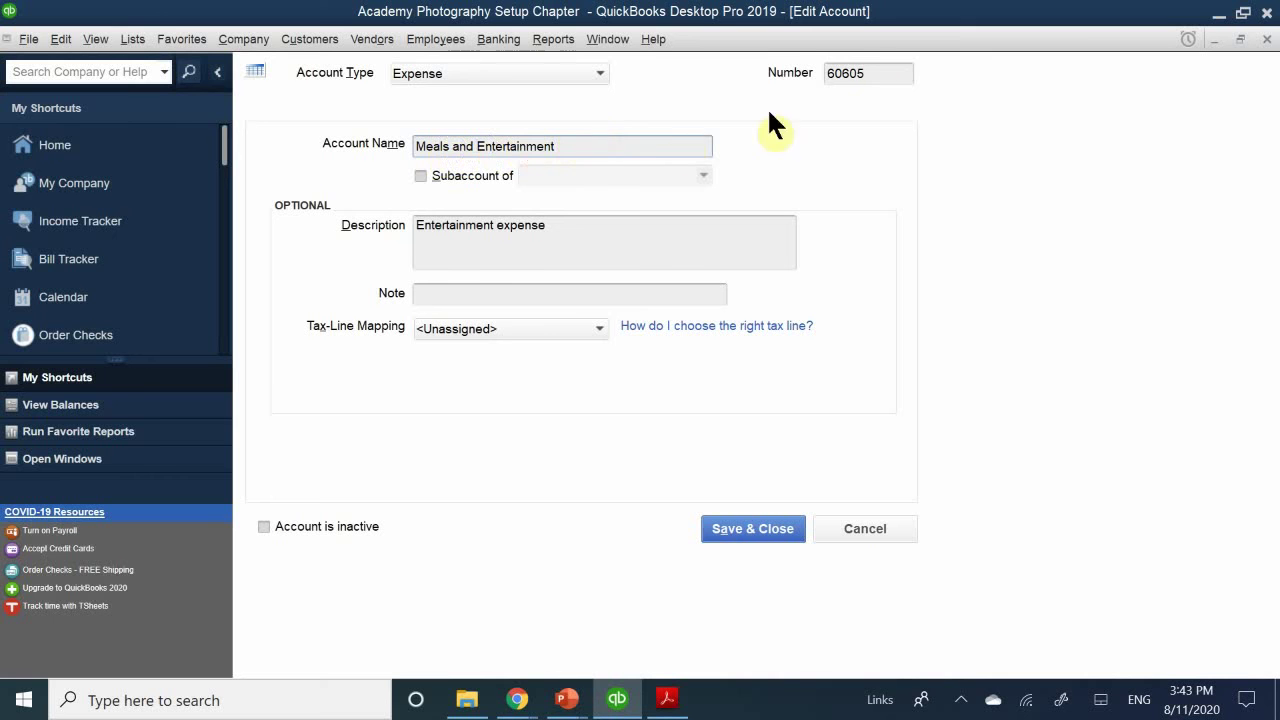
- Set the edited account's number to 64300, save it, and merge it with the existing Meals and Entertainment account
{"action": "left_click_drag", "start_coordinate": [888, 67], "coordinate": [745, 100]}
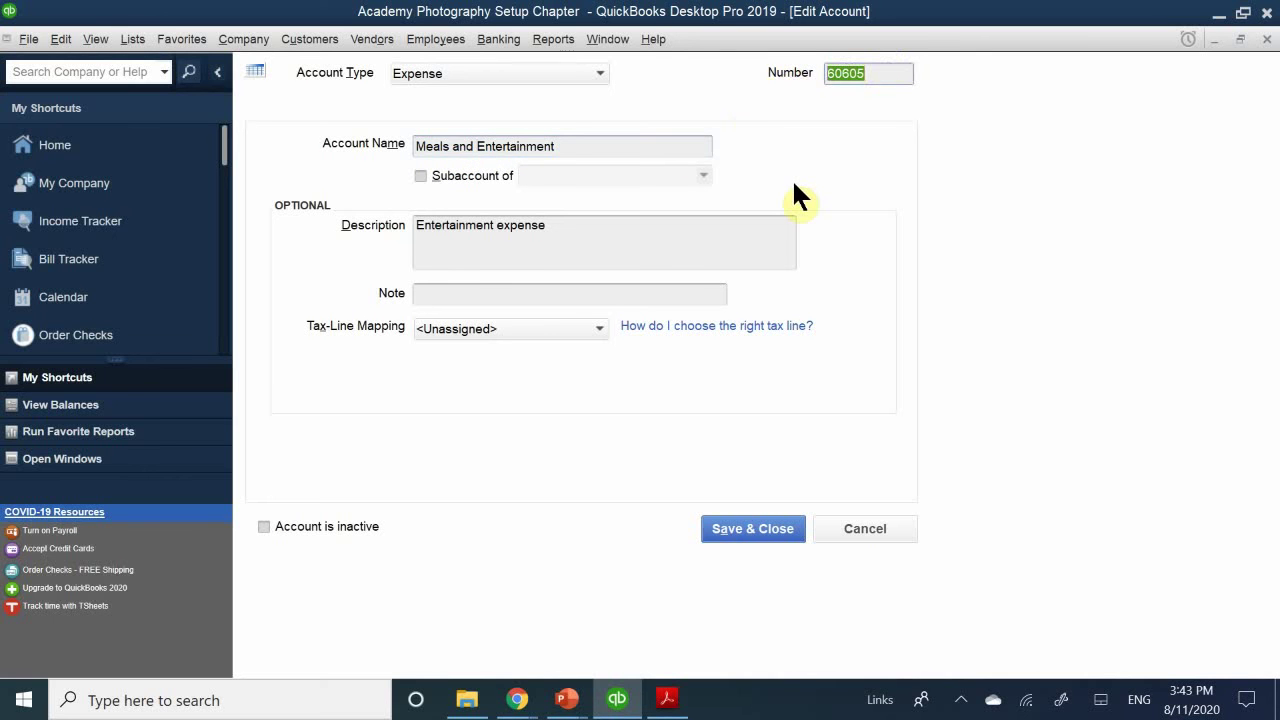
{"action": "type", "text": "64300"}
{"action": "left_click", "coordinate": [741, 524]}
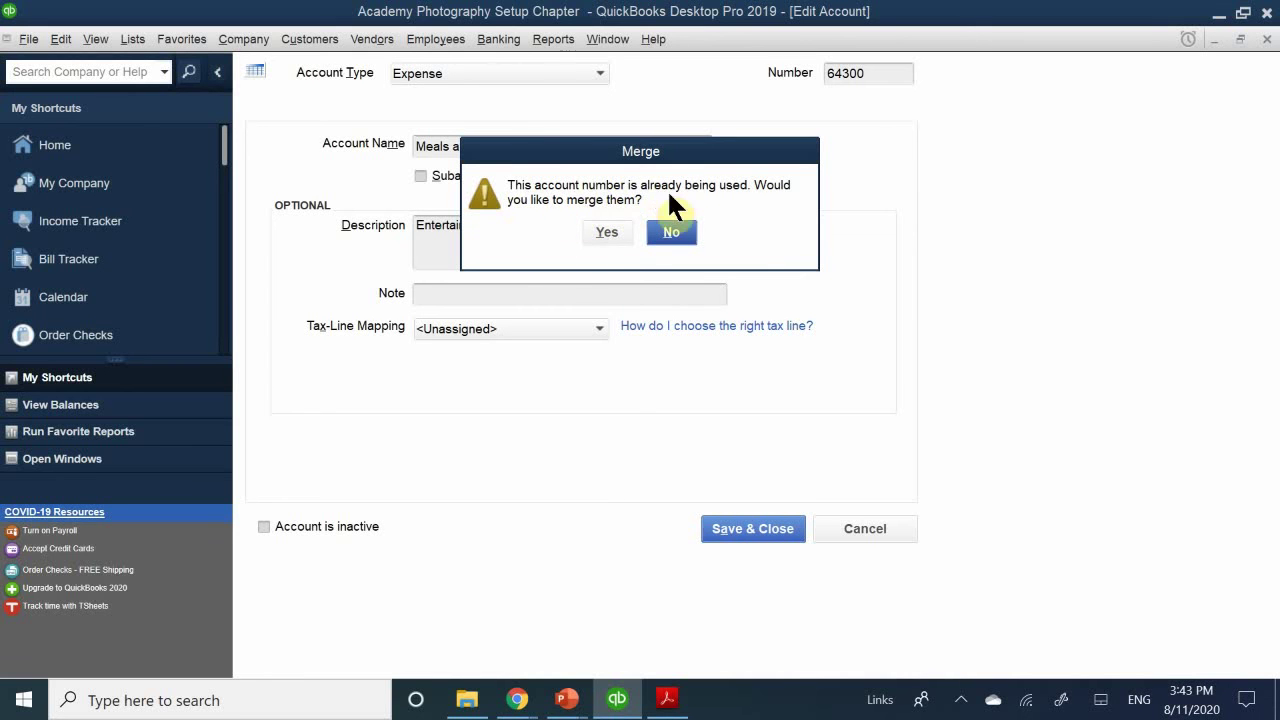
{"action": "left_click", "coordinate": [601, 237]}
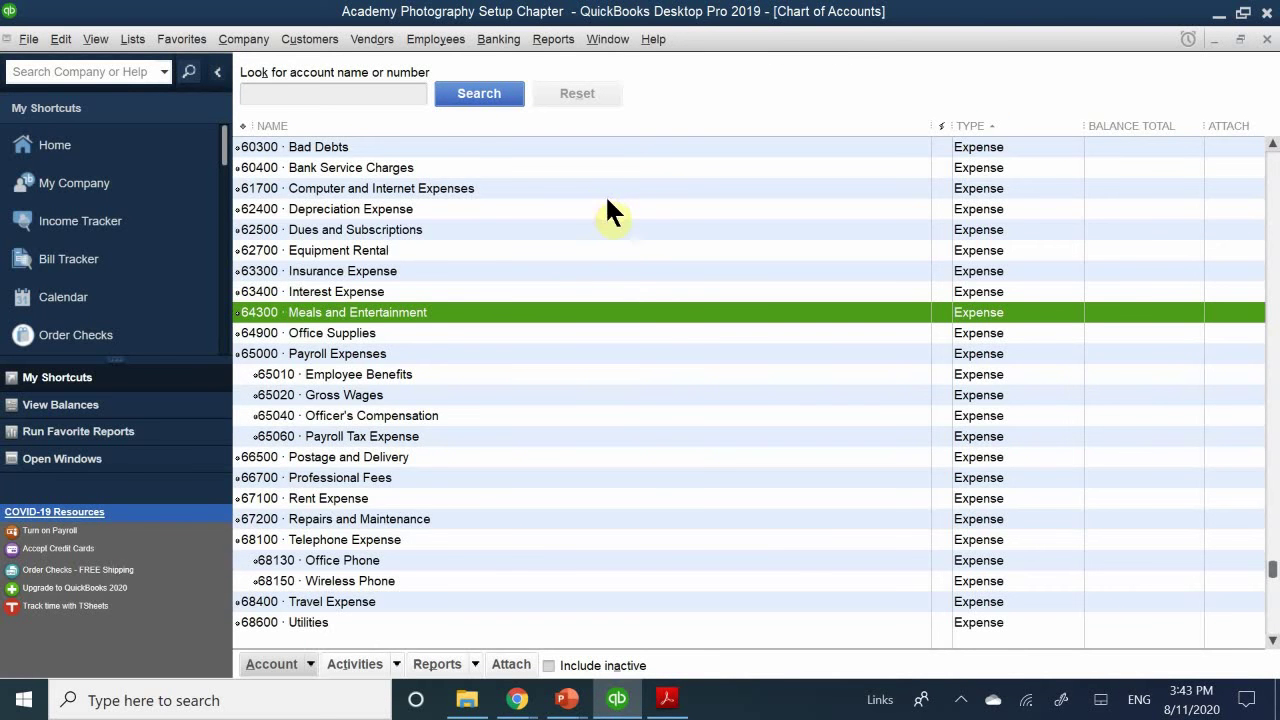
{"action": "left_click", "coordinate": [328, 305]}
{"action": "left_click", "coordinate": [253, 329]}
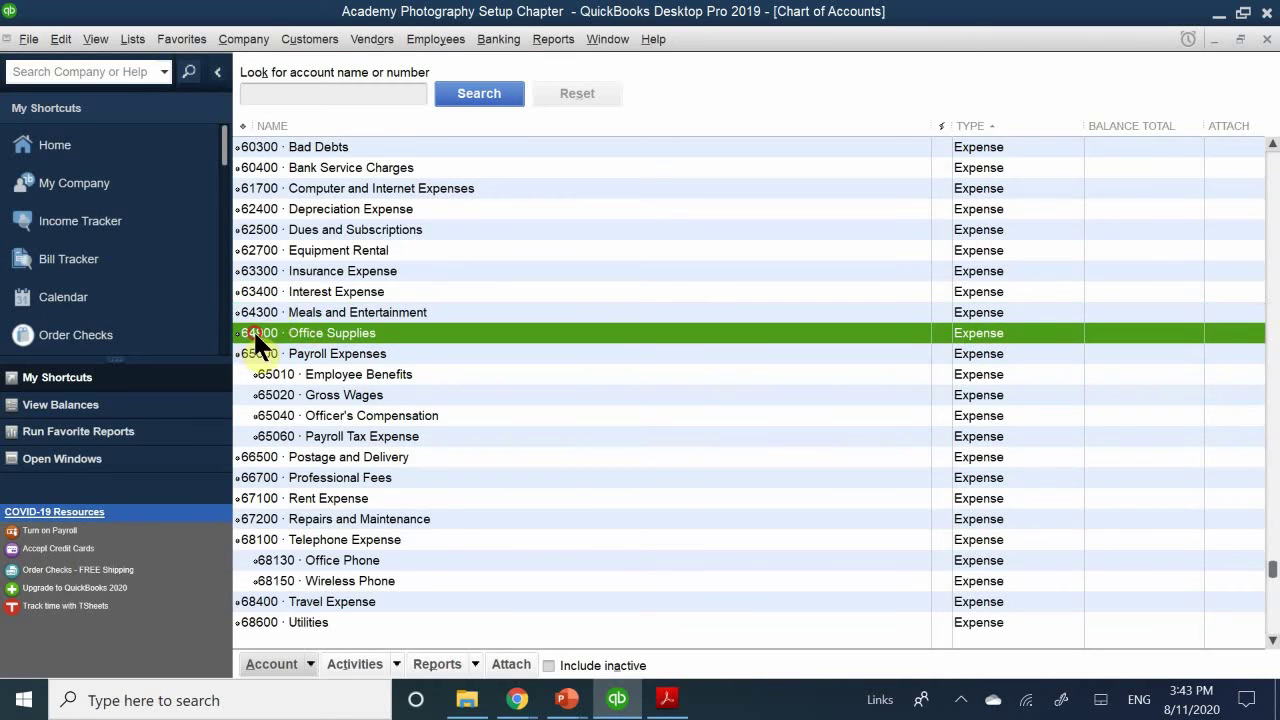
{"action": "left_click", "coordinate": [268, 310]}
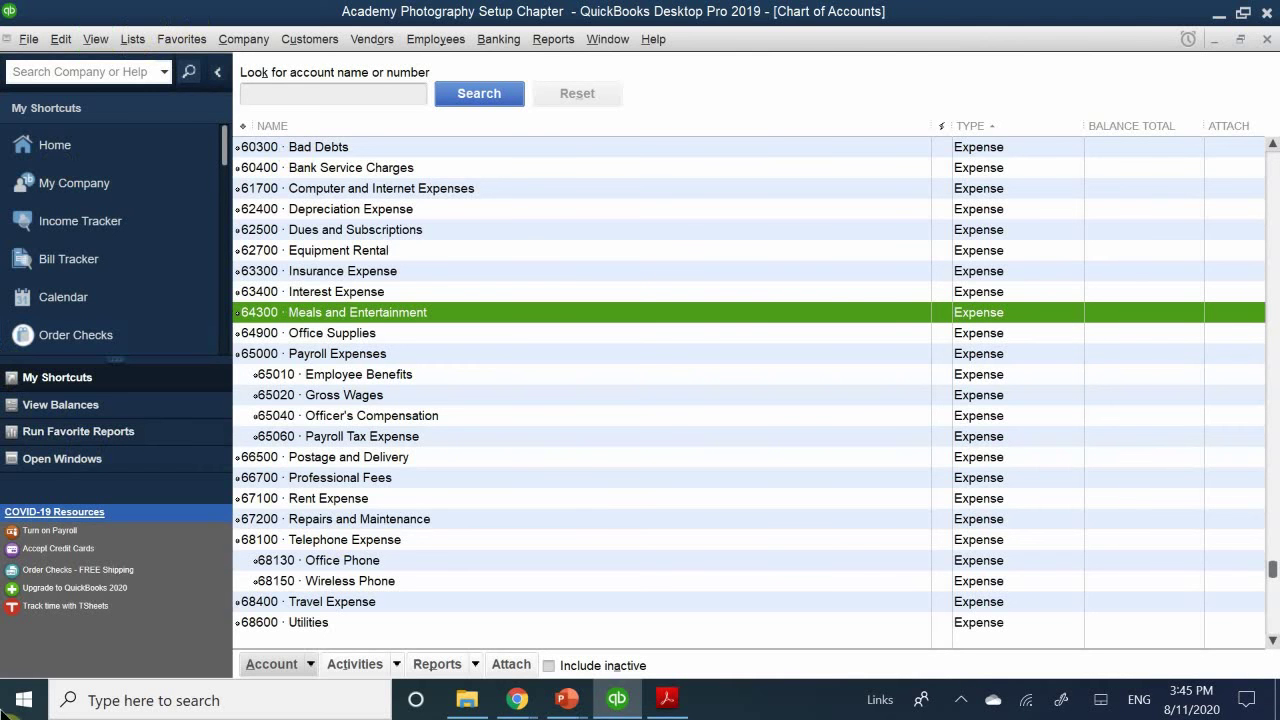
- View the register of the Checking account from its balance total, then close it
{"action": "scroll", "coordinate": [587, 468], "scroll_direction": "up", "scroll_amount": 5}
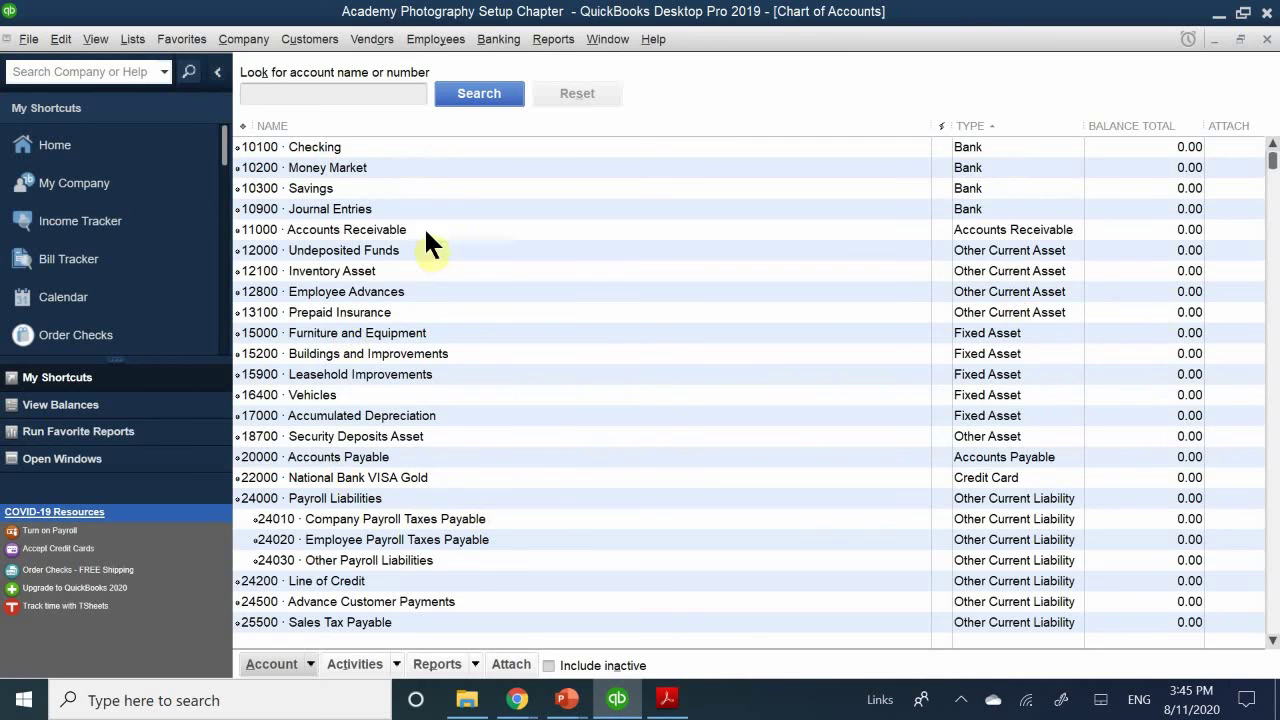
{"action": "left_click", "coordinate": [352, 143]}
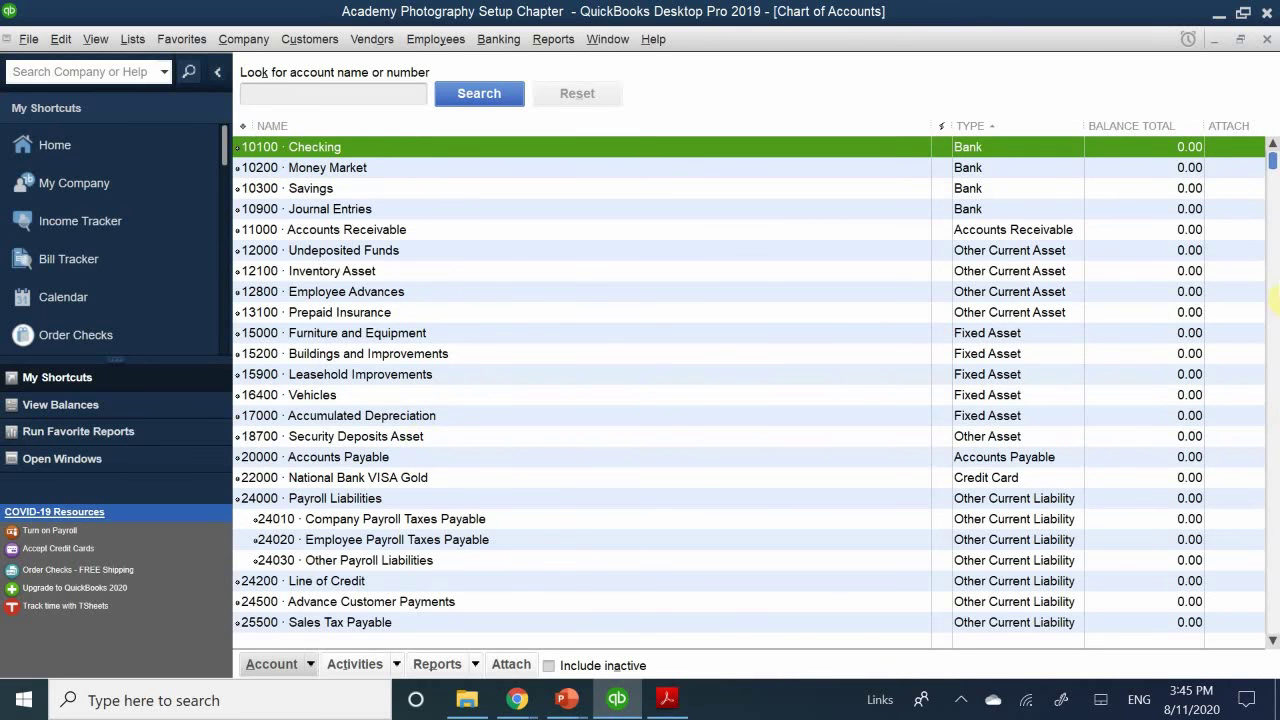
{"action": "double_click", "coordinate": [1113, 148]}
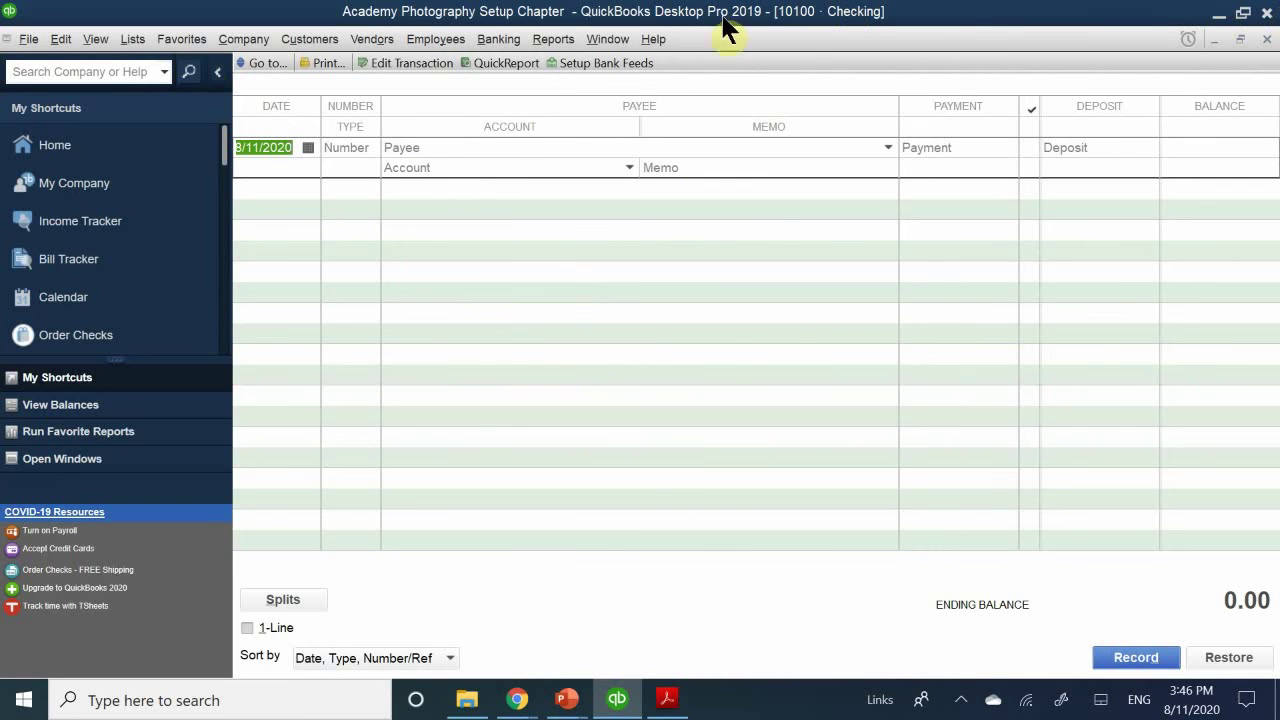
{"action": "left_click", "coordinate": [307, 149]}
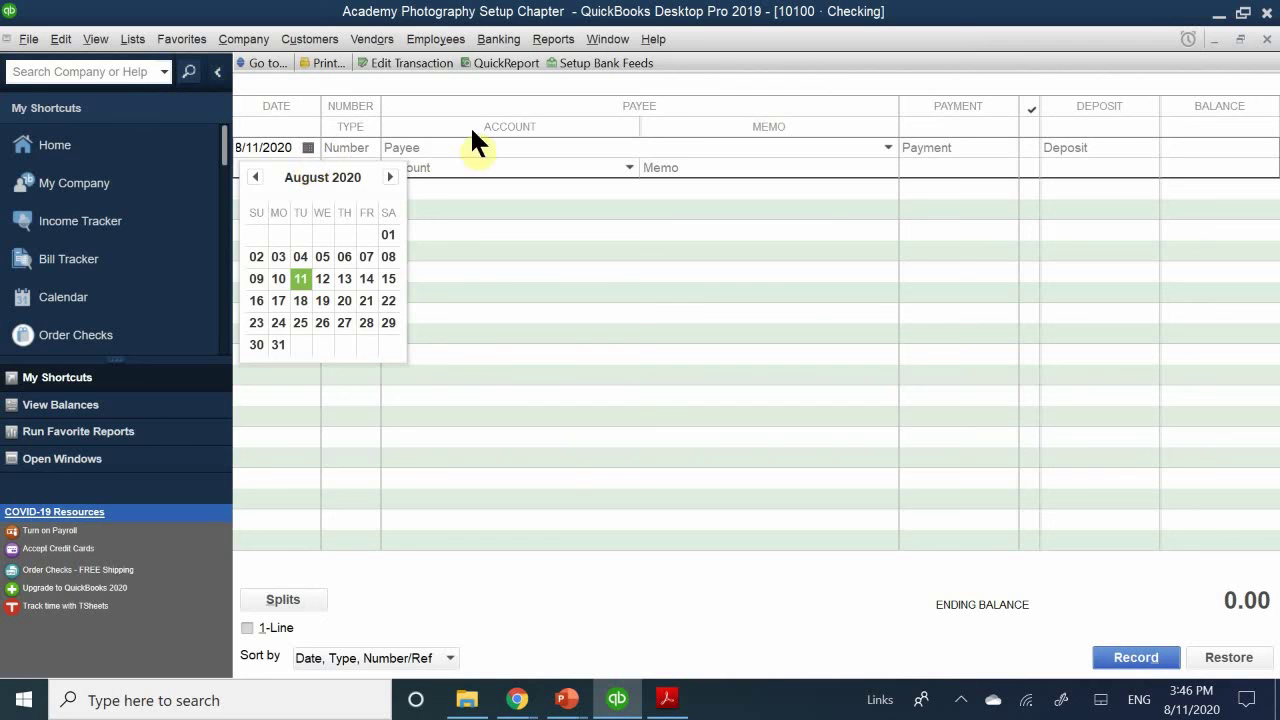
{"action": "left_click", "coordinate": [760, 240]}
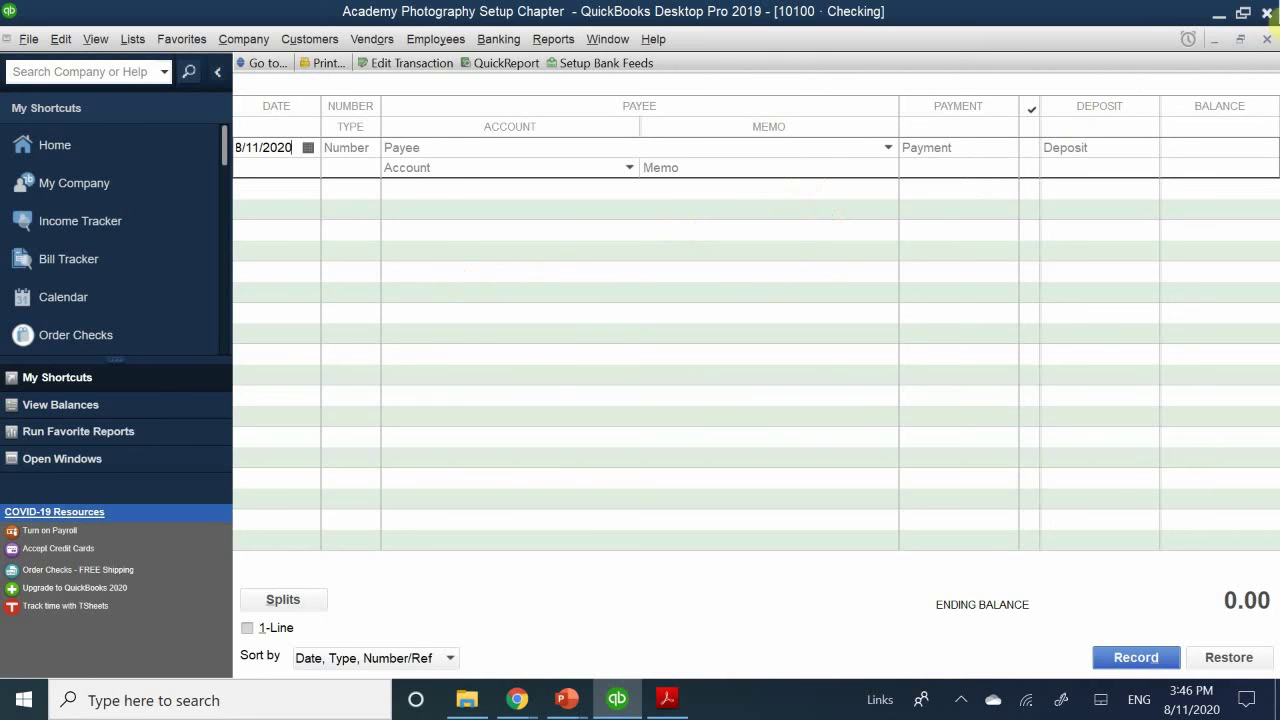
{"action": "left_click", "coordinate": [1266, 38]}
- View the Account QuickReport for the Bad Debts expense account and close the report
{"action": "scroll", "coordinate": [994, 330], "scroll_direction": "down", "scroll_amount": 14}
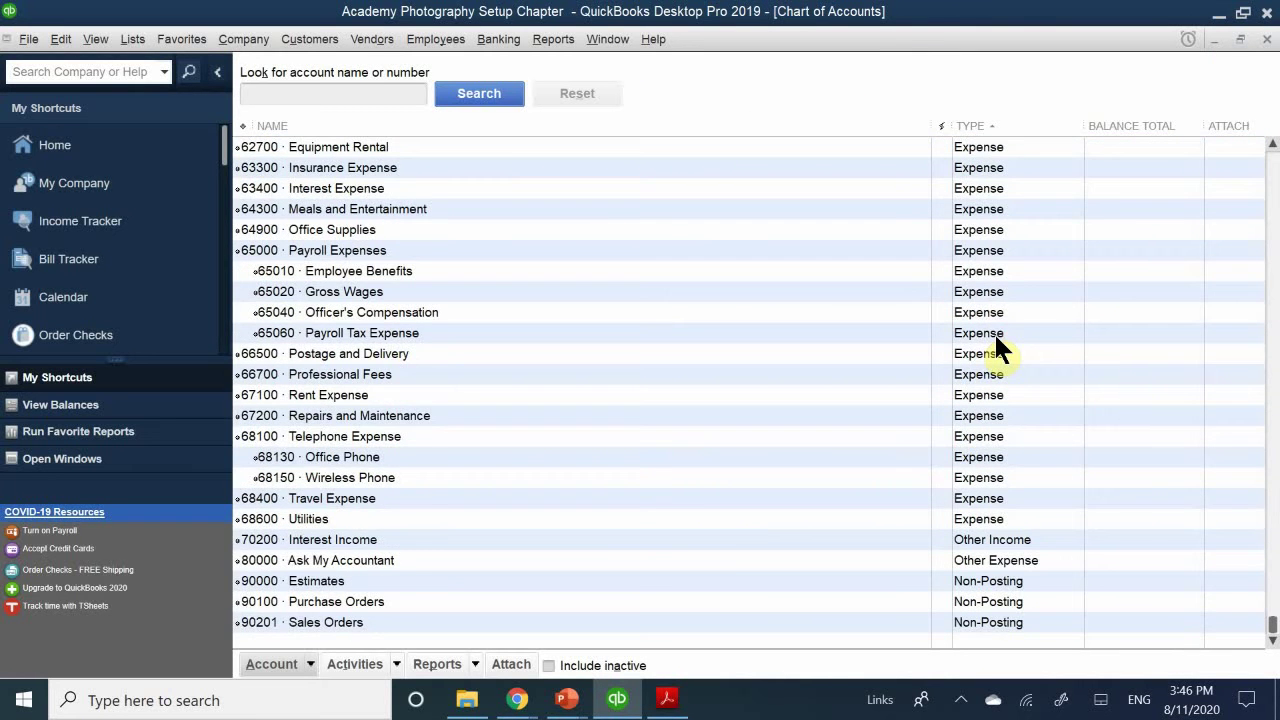
{"action": "scroll", "coordinate": [994, 332], "scroll_direction": "up", "scroll_amount": 6}
{"action": "scroll", "coordinate": [985, 338], "scroll_direction": "down", "scroll_amount": 1}
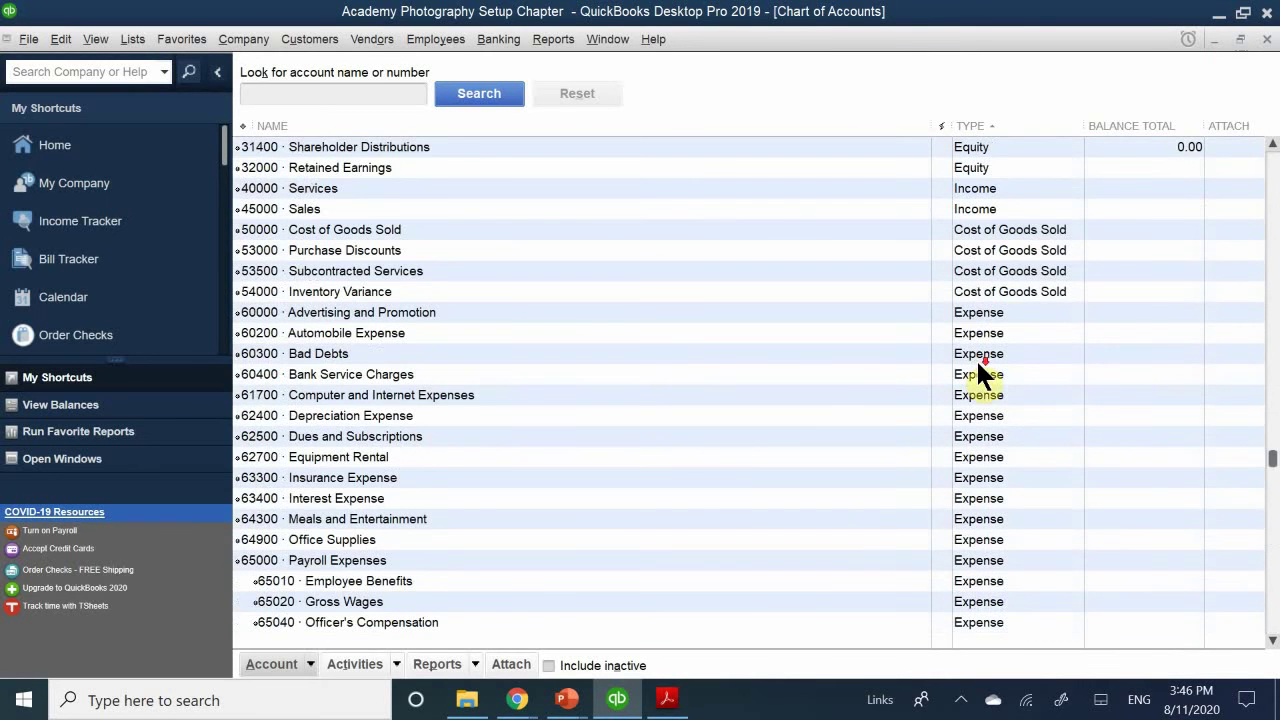
{"action": "scroll", "coordinate": [978, 364], "scroll_direction": "down", "scroll_amount": 3}
{"action": "scroll", "coordinate": [983, 366], "scroll_direction": "up", "scroll_amount": 4}
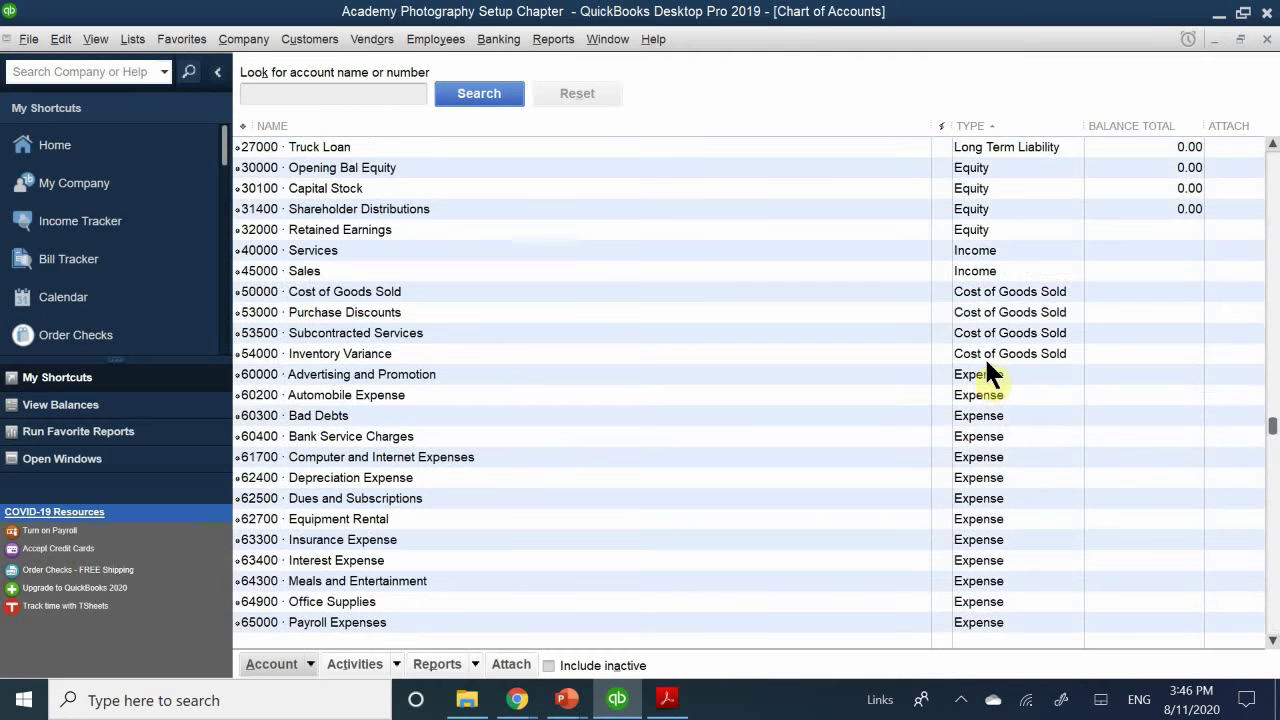
{"action": "left_click", "coordinate": [980, 416]}
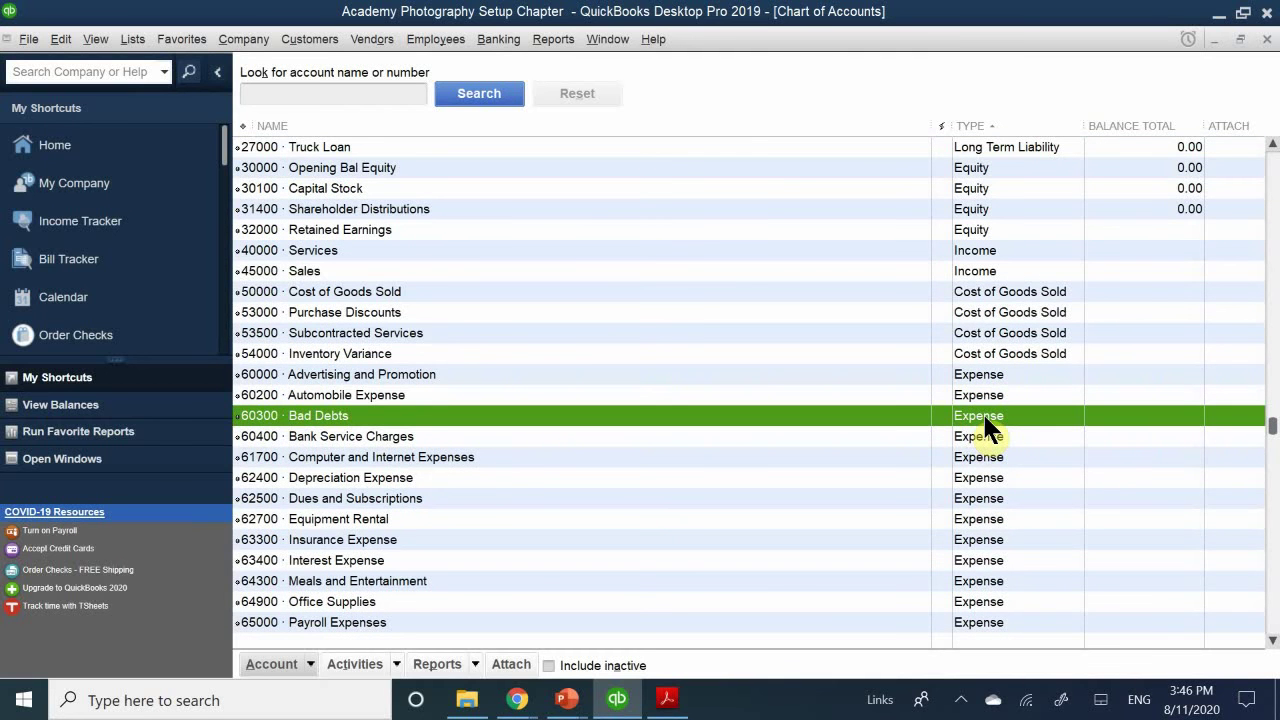
{"action": "double_click", "coordinate": [982, 416]}
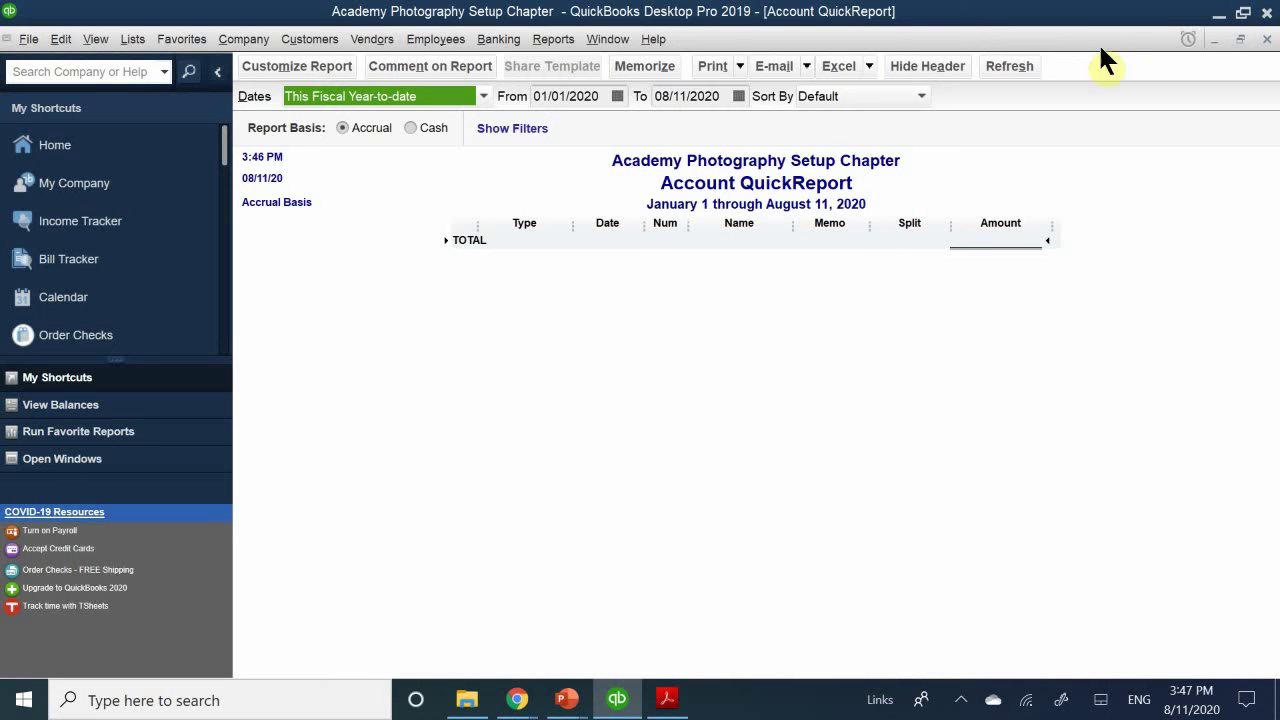
{"action": "left_click", "coordinate": [1267, 40]}
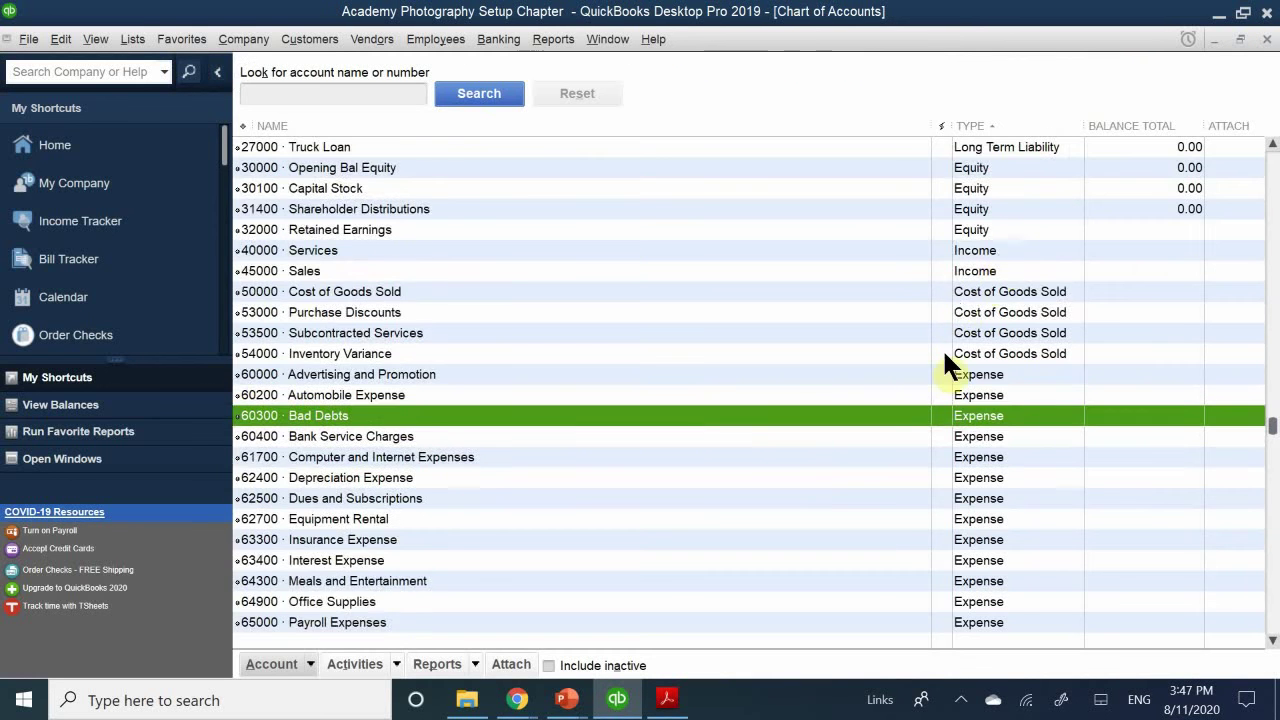
- Examine which account types in the chart of accounts show a balance total, from bank through expense accounts
{"action": "scroll", "coordinate": [943, 355], "scroll_direction": "up", "scroll_amount": 9}
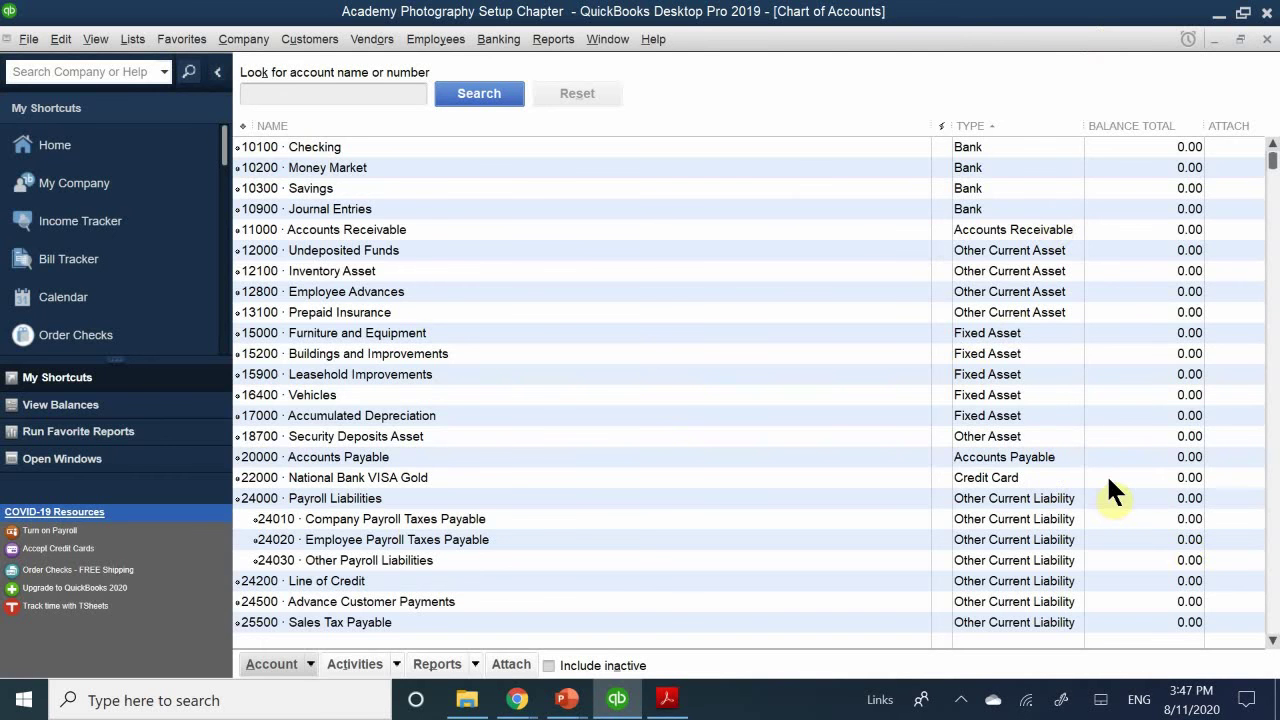
{"action": "scroll", "coordinate": [1108, 472], "scroll_direction": "down", "scroll_amount": 7}
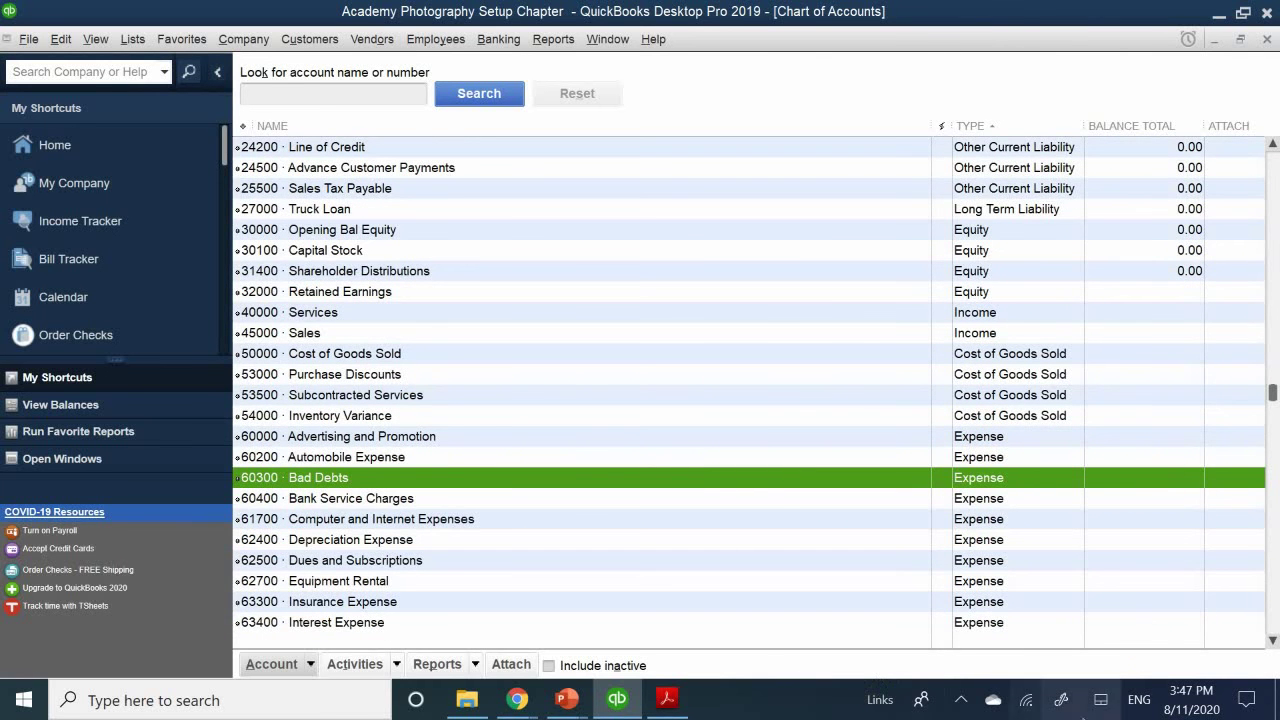
{"action": "scroll", "coordinate": [1114, 450], "scroll_direction": "down", "scroll_amount": 4}
{"action": "scroll", "coordinate": [1116, 442], "scroll_direction": "down", "scroll_amount": 3}
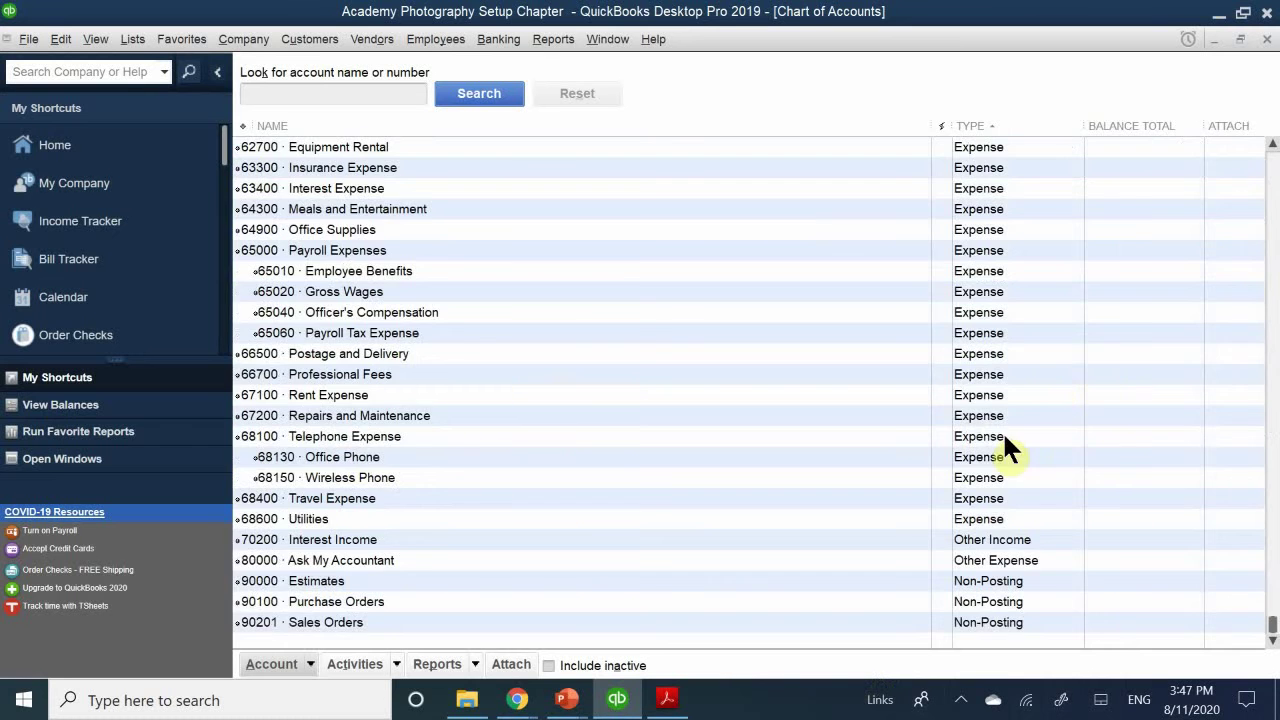
{"action": "scroll", "coordinate": [1004, 440], "scroll_direction": "up", "scroll_amount": 8}
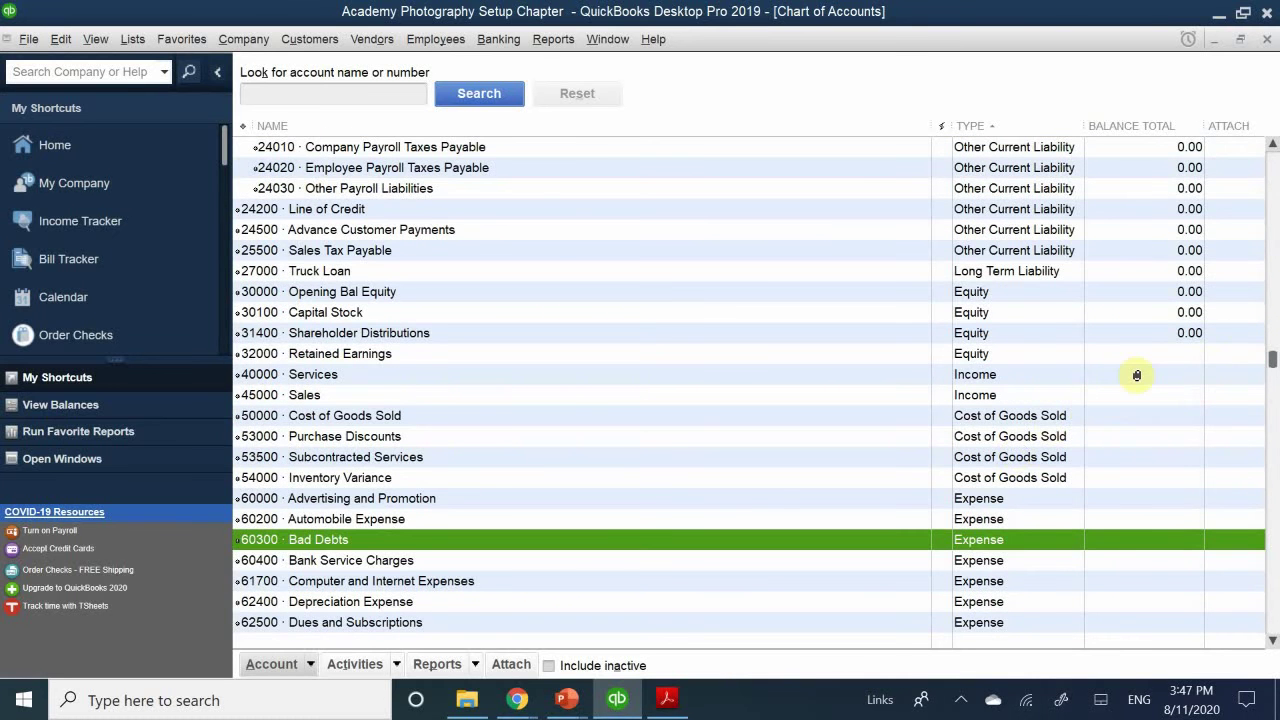
{"action": "scroll", "coordinate": [1134, 372], "scroll_direction": "down", "scroll_amount": 5}
{"action": "scroll", "coordinate": [1134, 390], "scroll_direction": "down", "scroll_amount": 1}
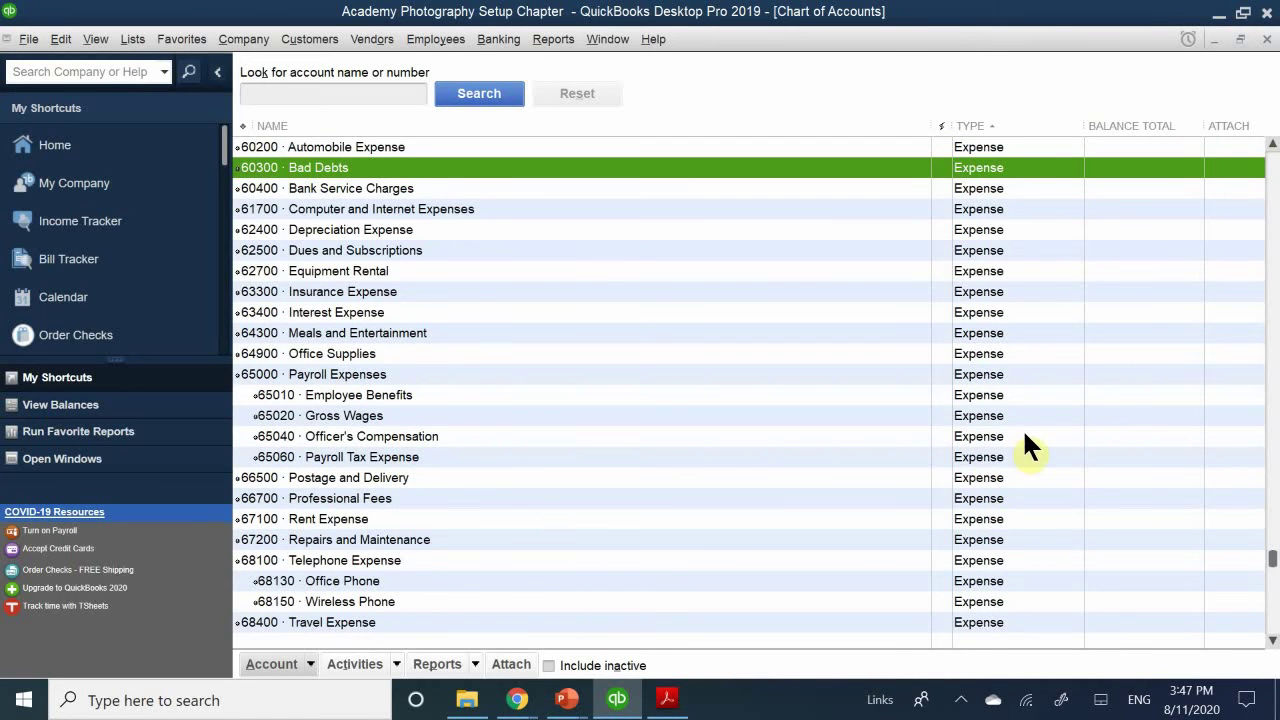
- View the Account QuickReport for the Sales income account, then close the report
{"action": "scroll", "coordinate": [1000, 488], "scroll_direction": "down", "scroll_amount": 2}
{"action": "scroll", "coordinate": [994, 470], "scroll_direction": "up", "scroll_amount": 8}
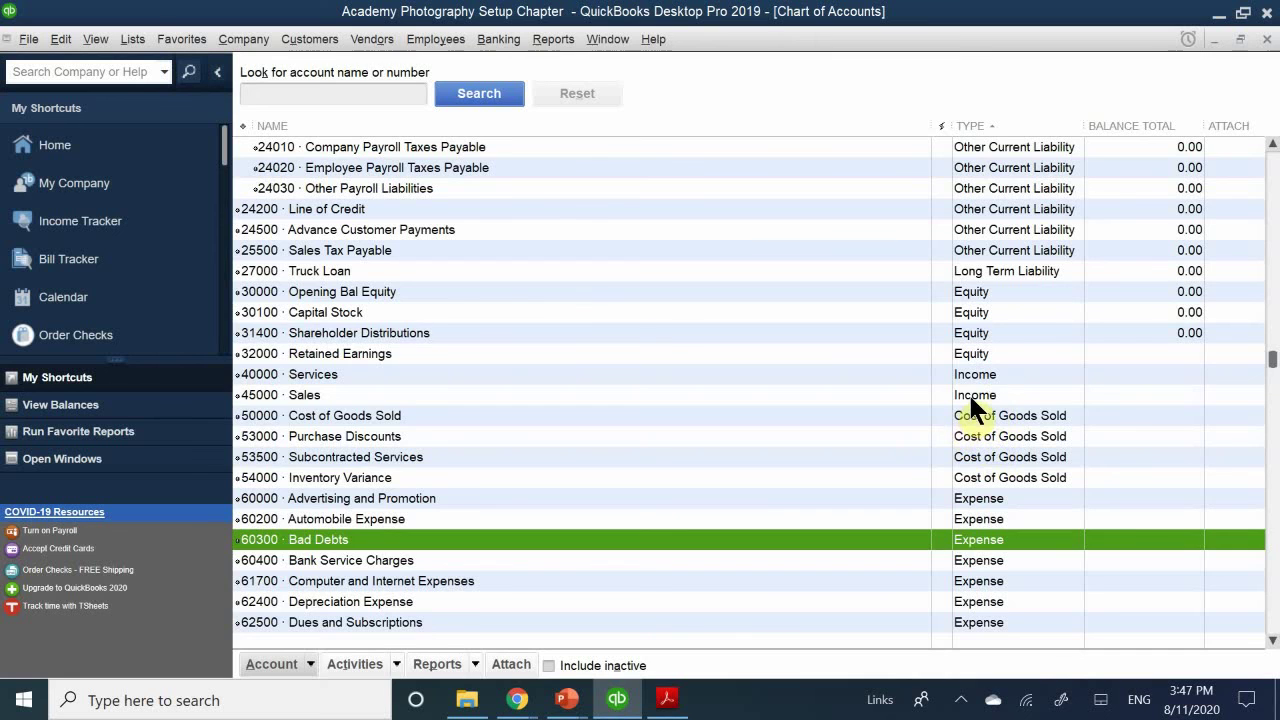
{"action": "double_click", "coordinate": [968, 394]}
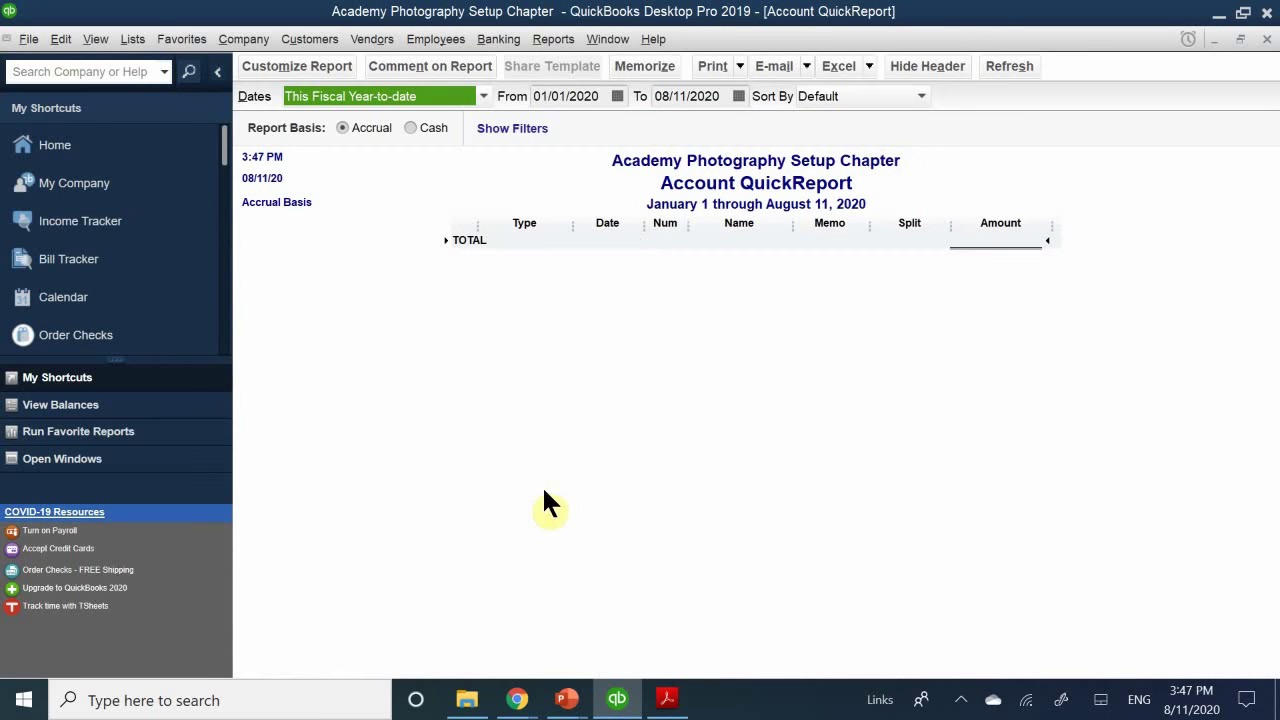
{"action": "left_click", "coordinate": [1266, 39]}
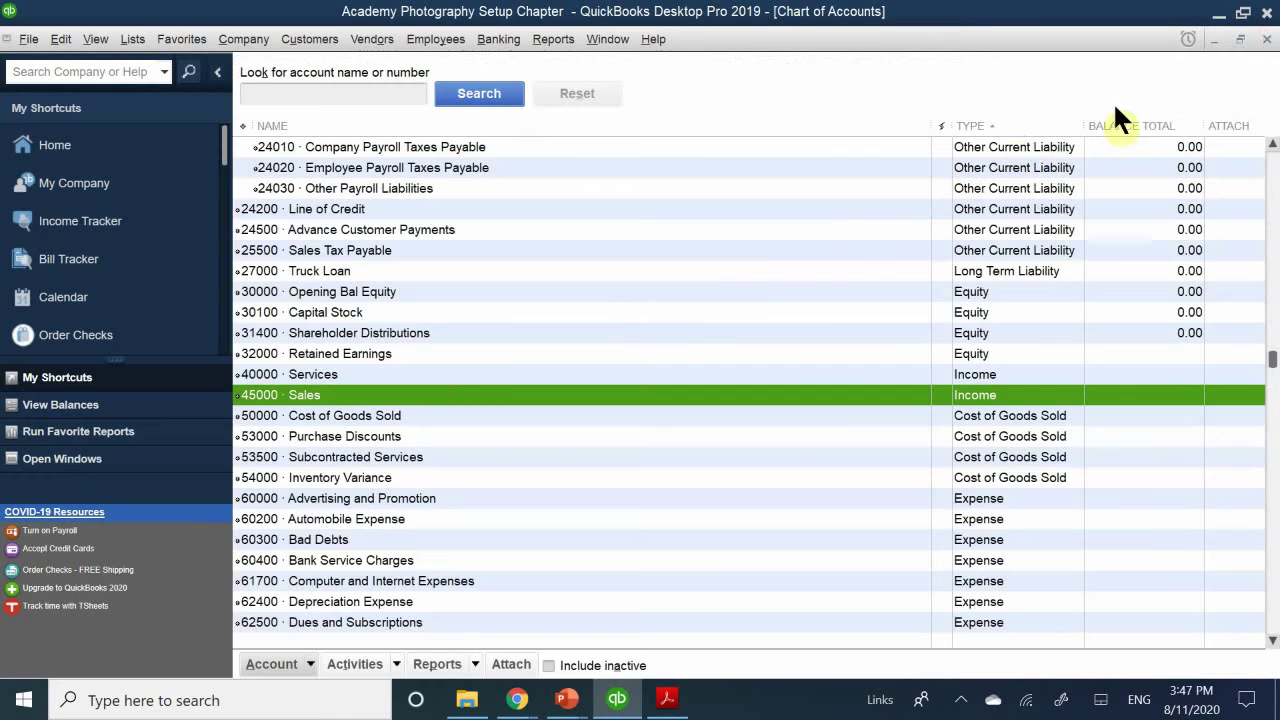
{"action": "scroll", "coordinate": [457, 366], "scroll_direction": "up", "scroll_amount": 6}
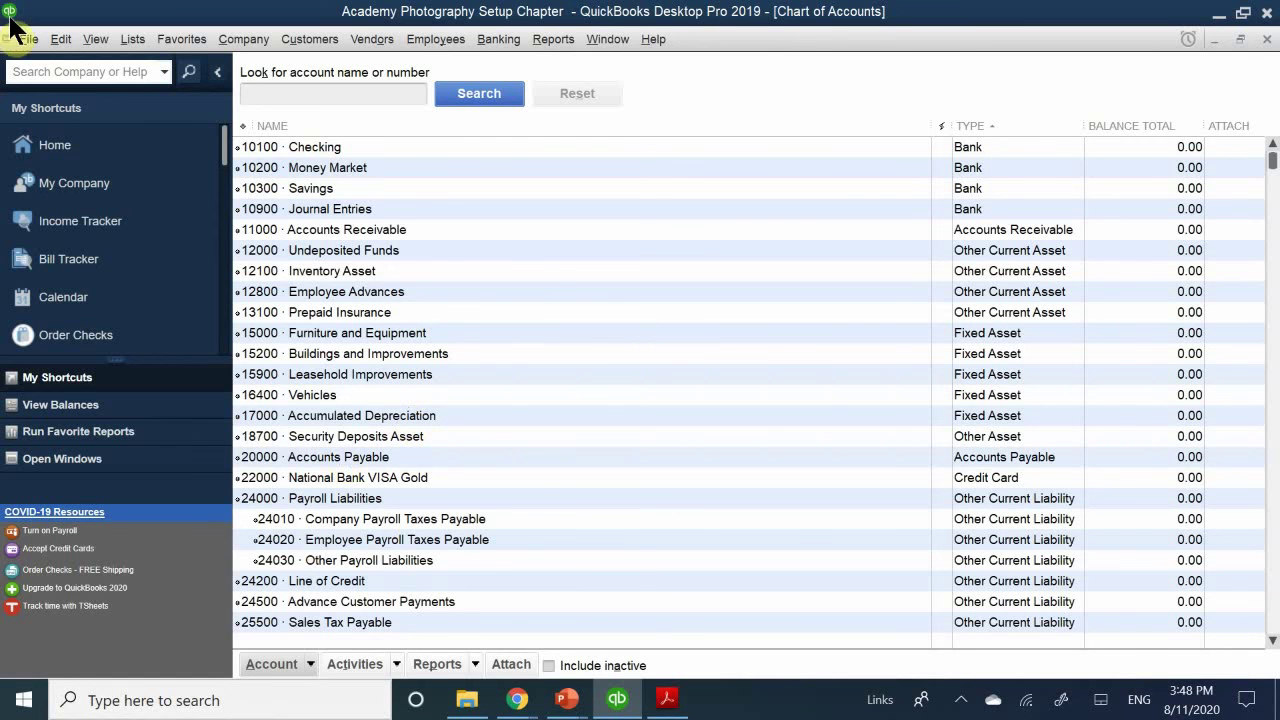
- Start a backup copy of the company file as a local backup and bring up its backup options
{"action": "left_click", "coordinate": [29, 45]}
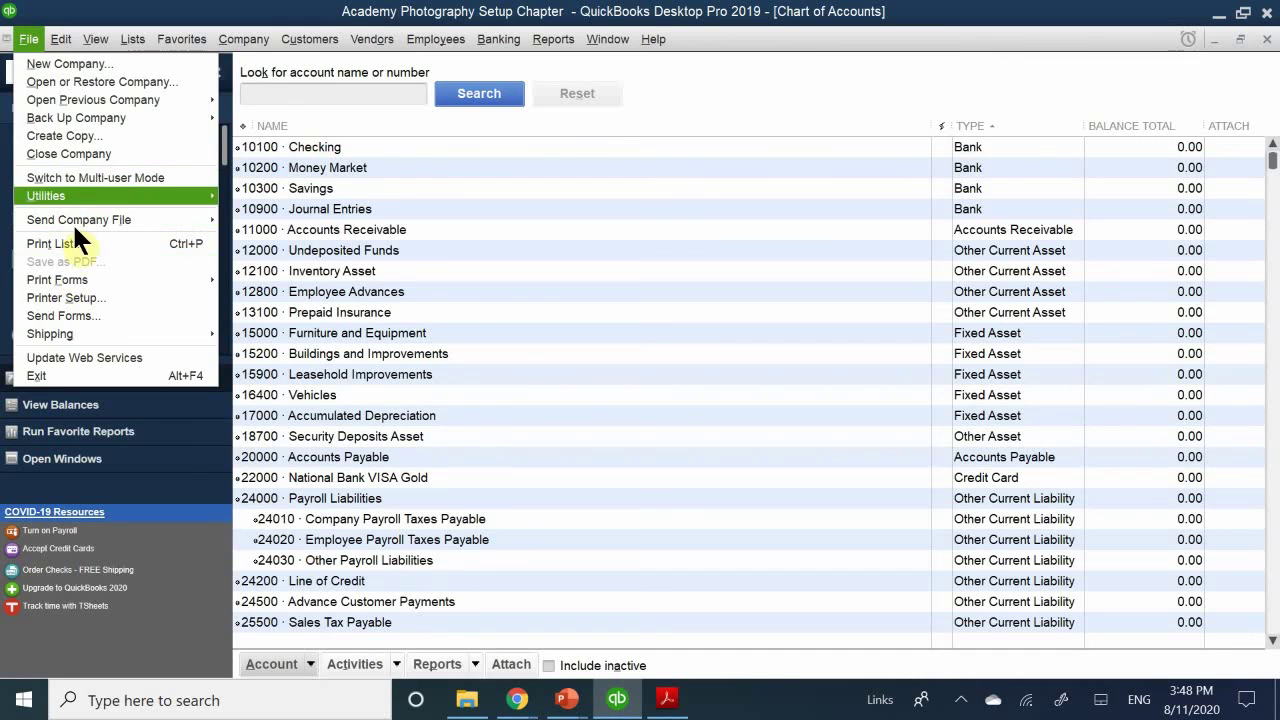
{"action": "mouse_move", "coordinate": [76, 26]}
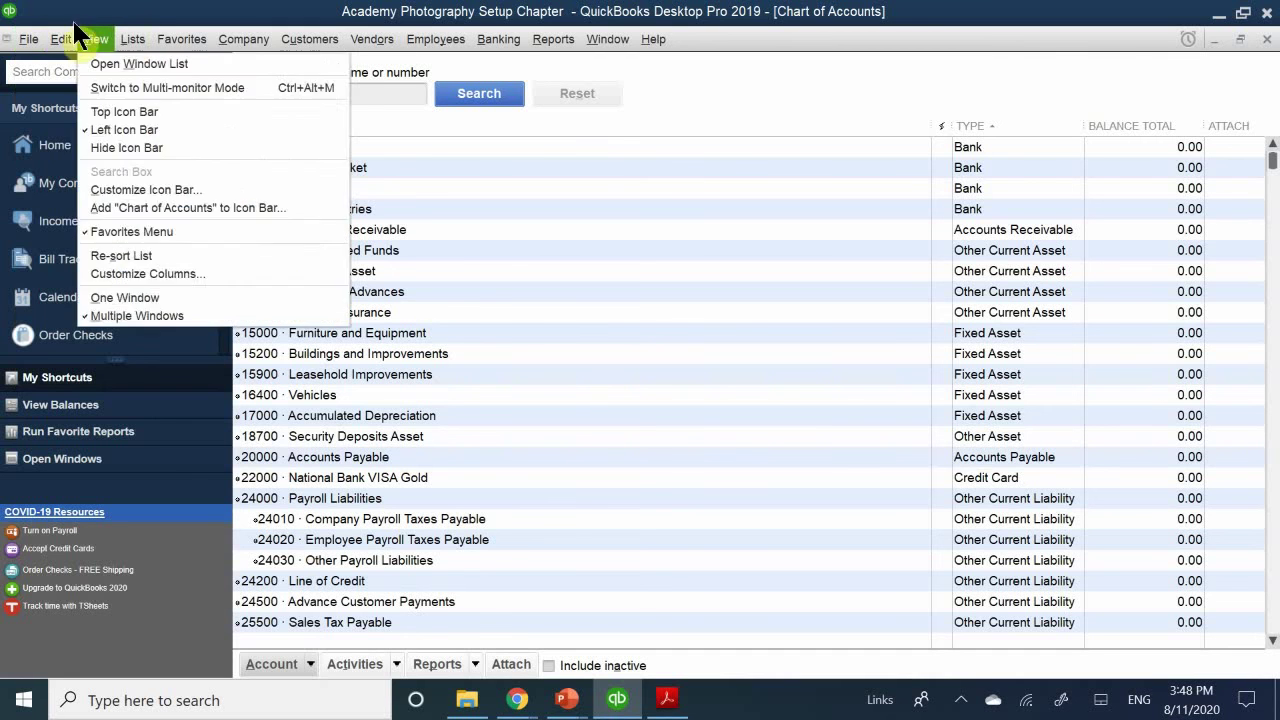
{"action": "mouse_move", "coordinate": [28, 42]}
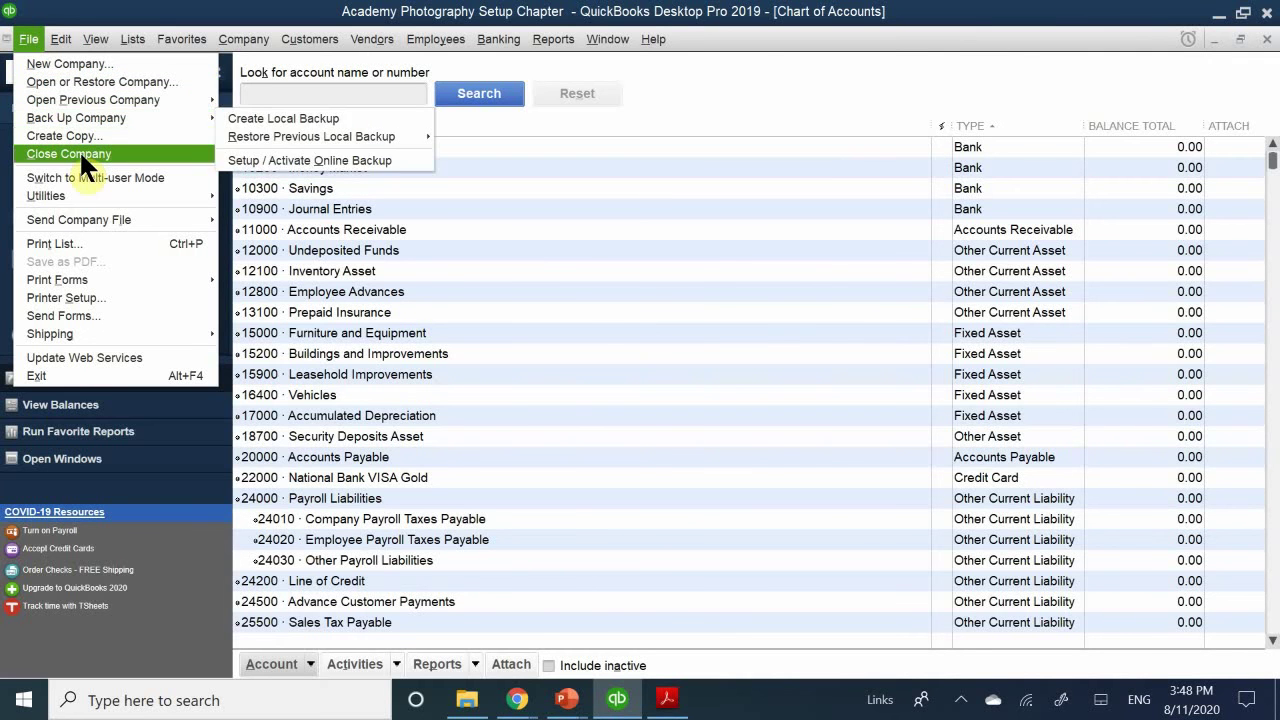
{"action": "mouse_move", "coordinate": [70, 191]}
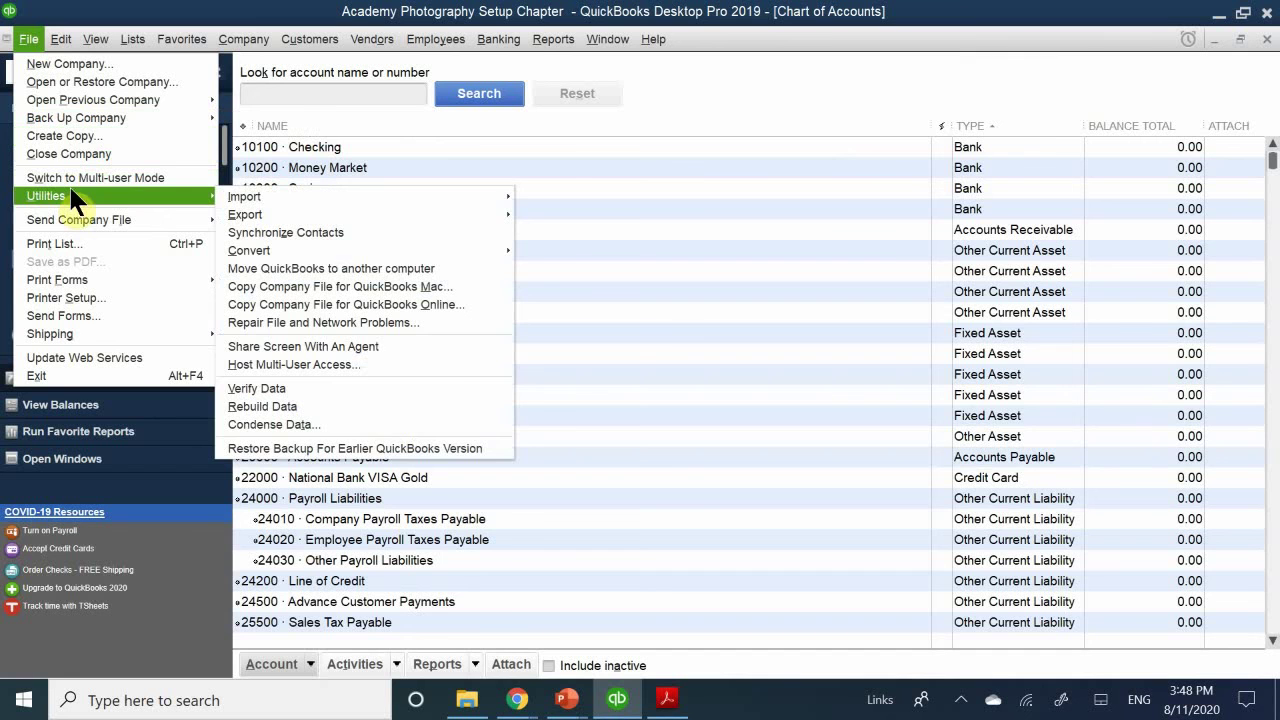
{"action": "left_click", "coordinate": [104, 140]}
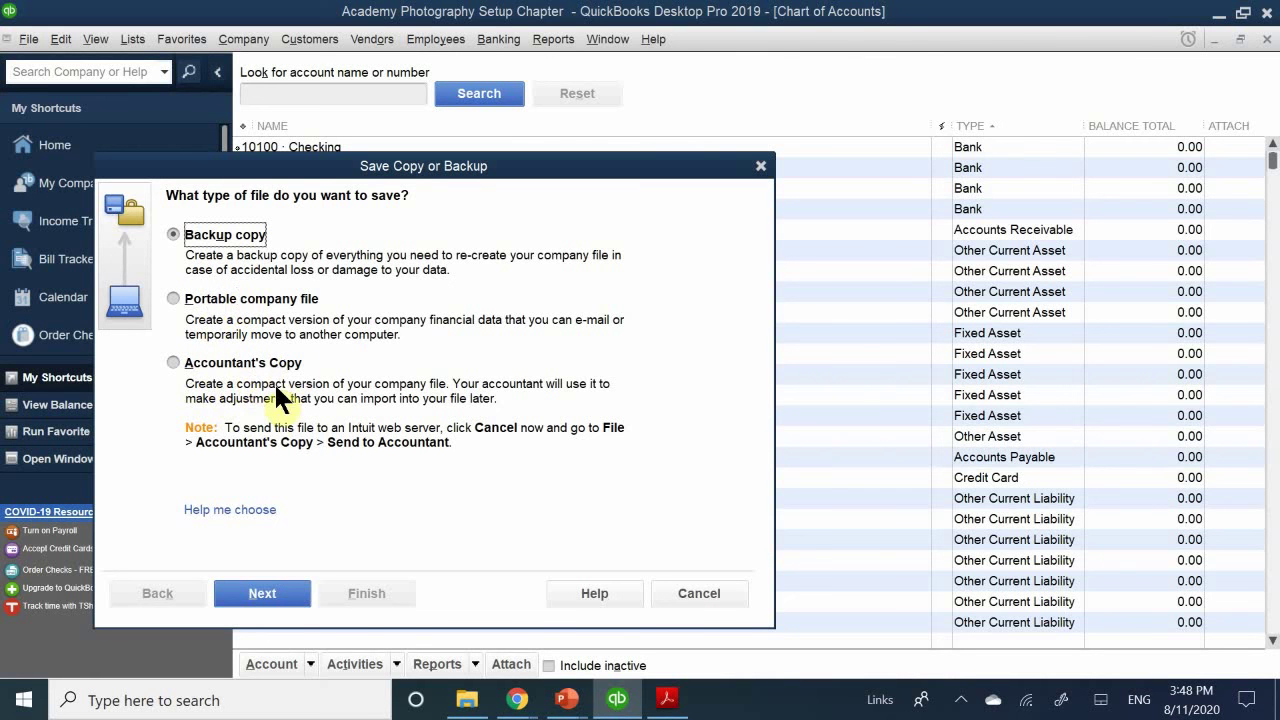
{"action": "left_click_drag", "start_coordinate": [393, 170], "coordinate": [546, 136]}
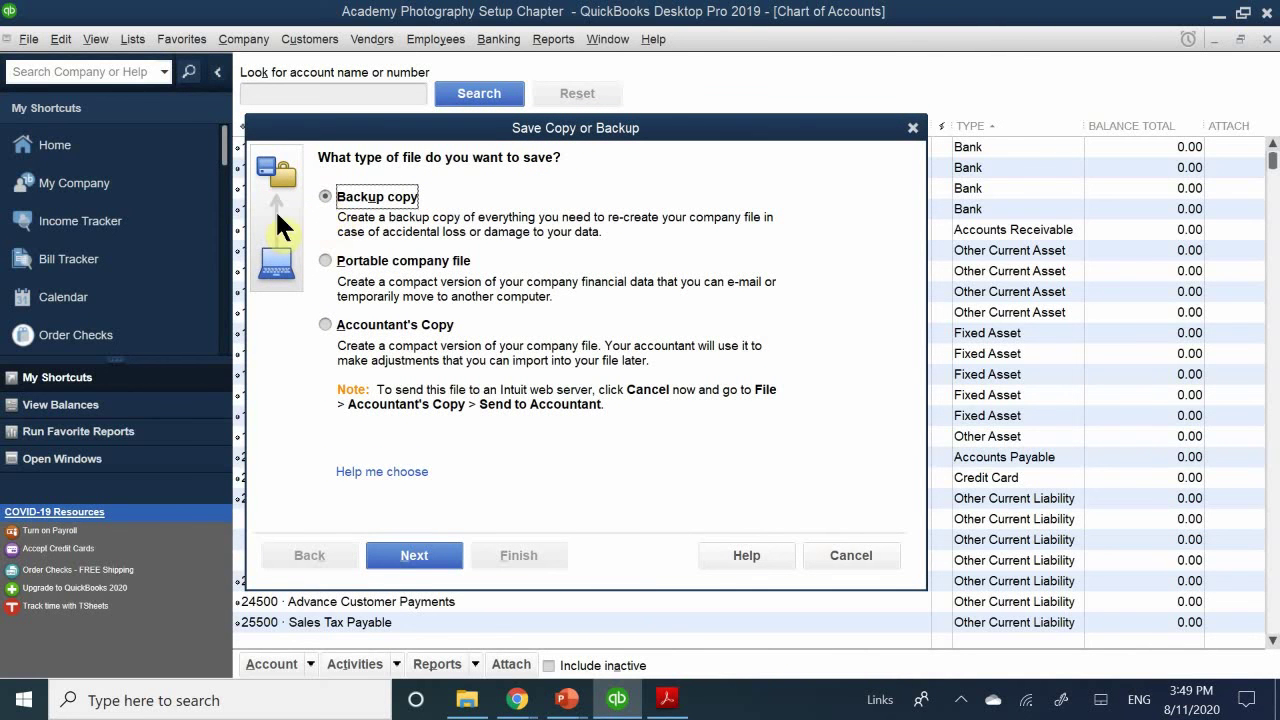
{"action": "left_click", "coordinate": [386, 555]}
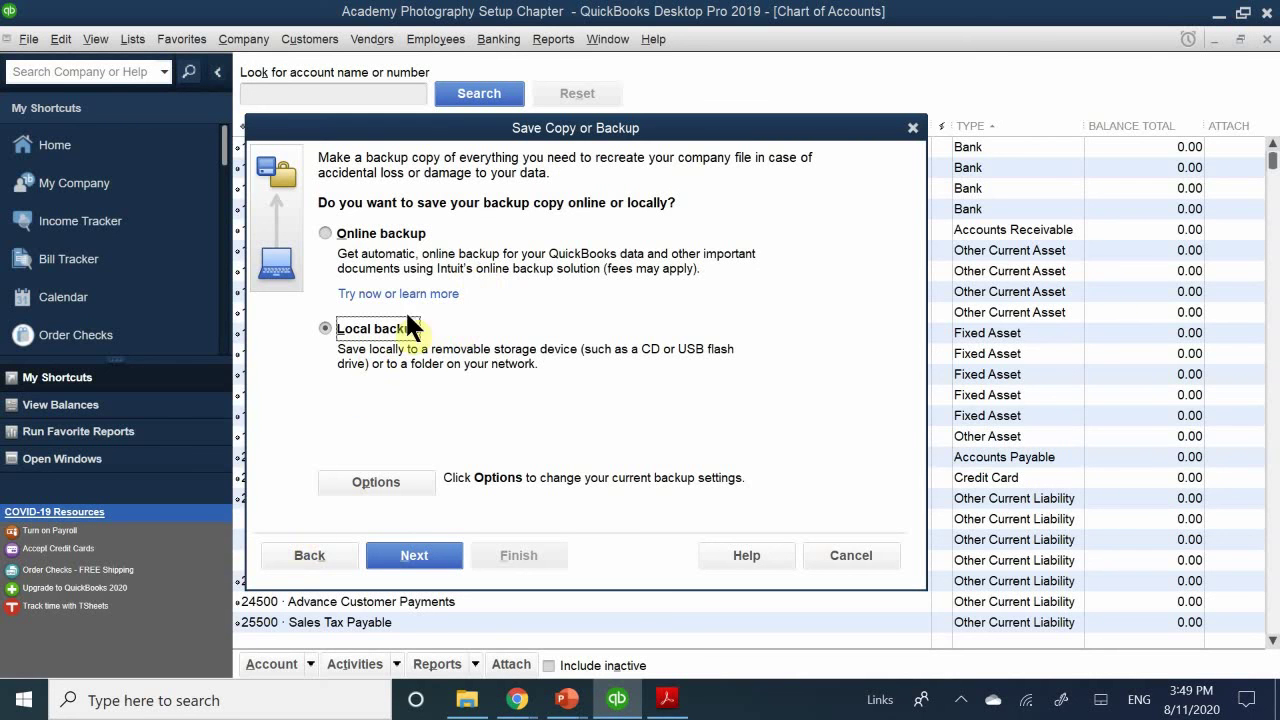
{"action": "left_click", "coordinate": [362, 485]}
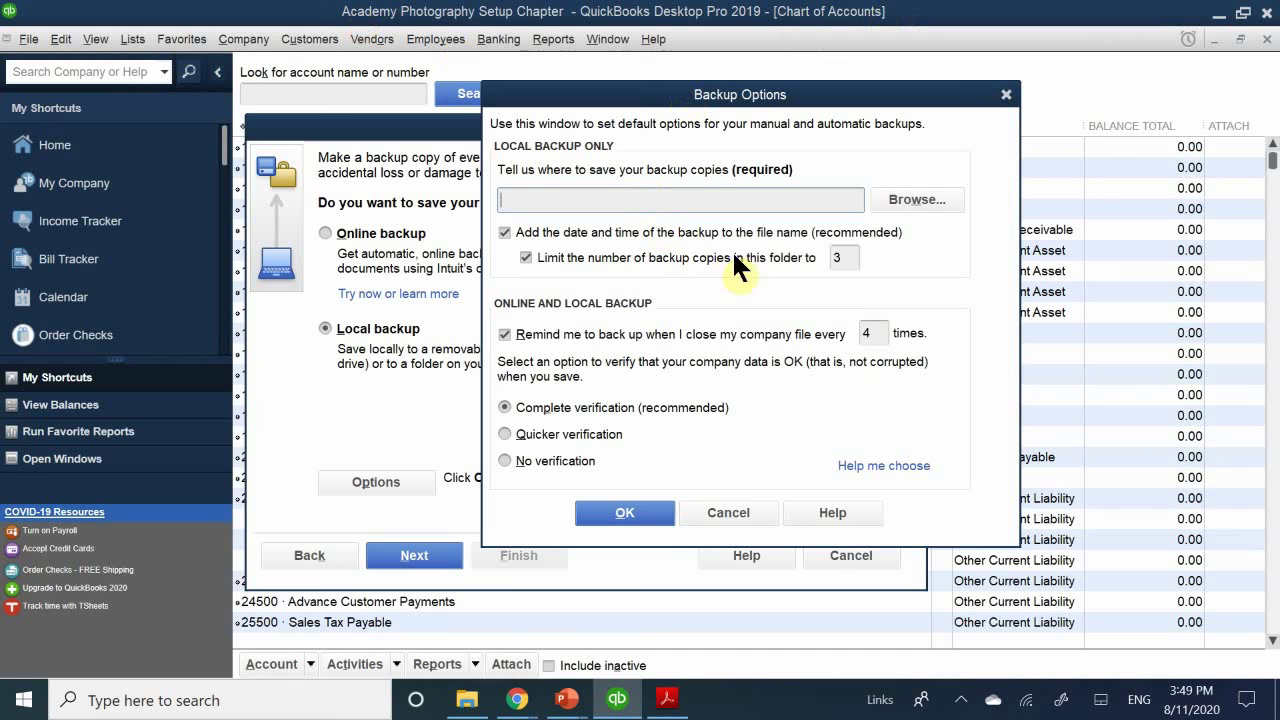
- Limit the number of backup copies kept in the folder to 1
{"action": "double_click", "coordinate": [850, 258]}
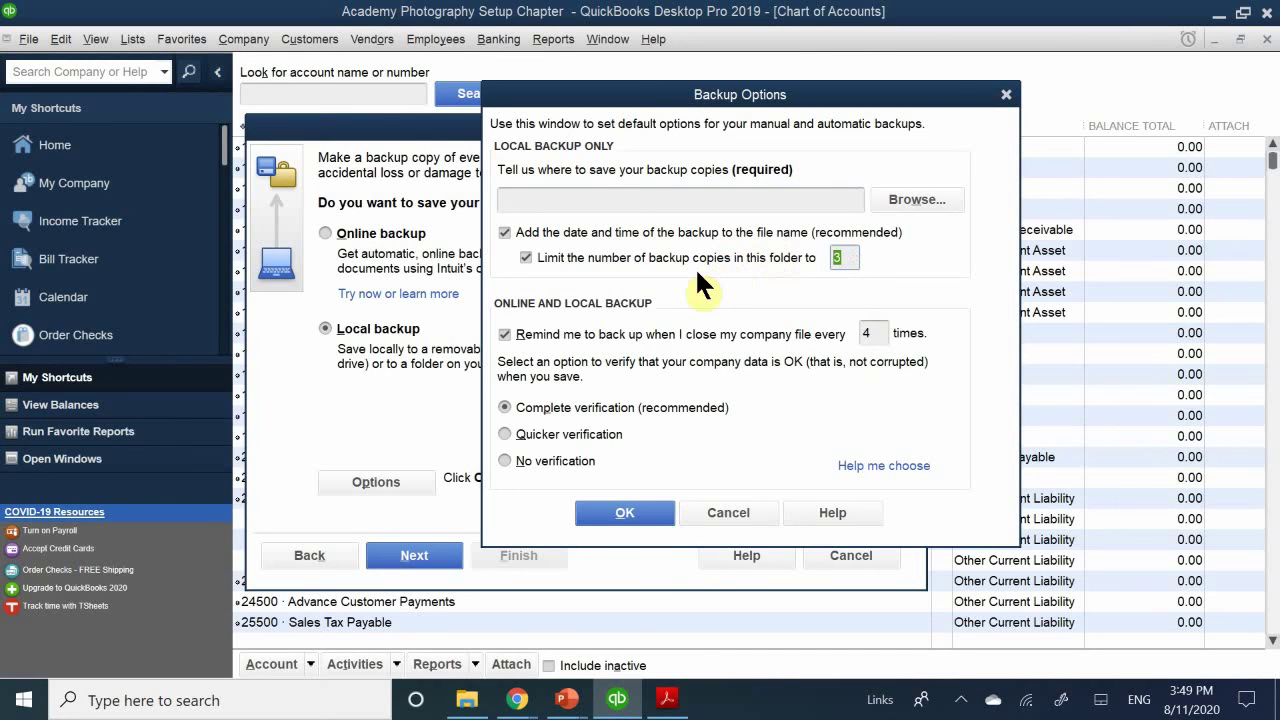
{"action": "type", "text": "12"}
{"action": "key", "text": "BackSpace"}
{"action": "key", "text": "BackSpace"}
{"action": "type", "text": "1"}
{"action": "double_click", "coordinate": [840, 257]}
- Set the backup reminder to appear every 1 time the company file is closed
{"action": "double_click", "coordinate": [870, 334]}
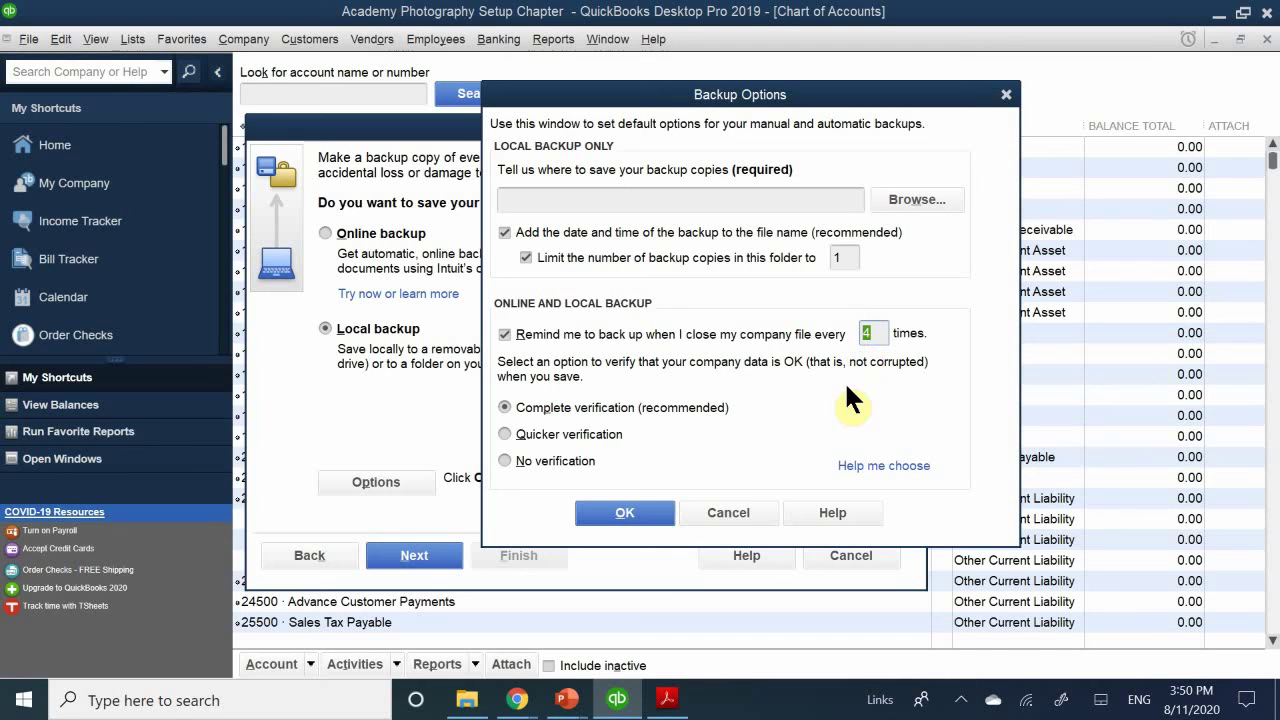
{"action": "type", "text": "12"}
{"action": "key", "text": "BackSpace"}
{"action": "key", "text": "BackSpace"}
{"action": "type", "text": "1"}
- Limit the number of backup copies in the folder to 10 and choose no verification
{"action": "double_click", "coordinate": [840, 257]}
{"action": "type", "text": "10"}
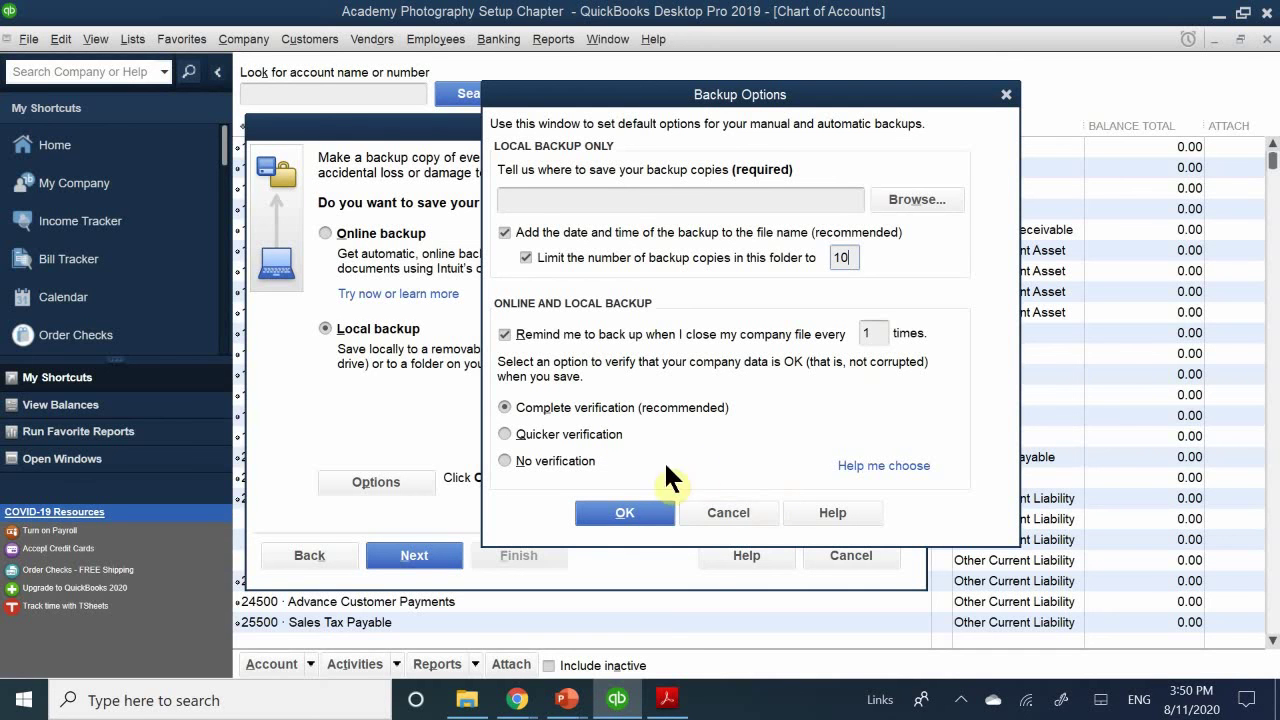
{"action": "left_click", "coordinate": [567, 458]}
- Try to confirm the backup options without specifying a save location
{"action": "left_click", "coordinate": [636, 520]}
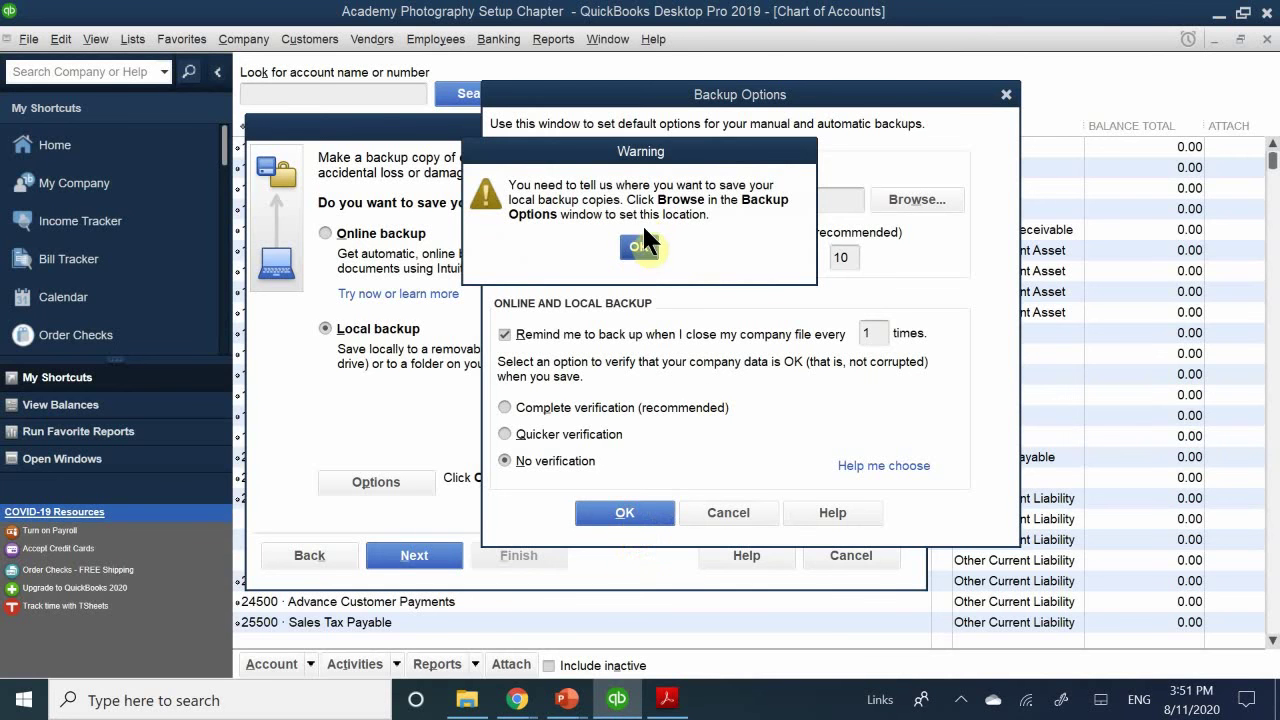
{"action": "left_click", "coordinate": [639, 248]}
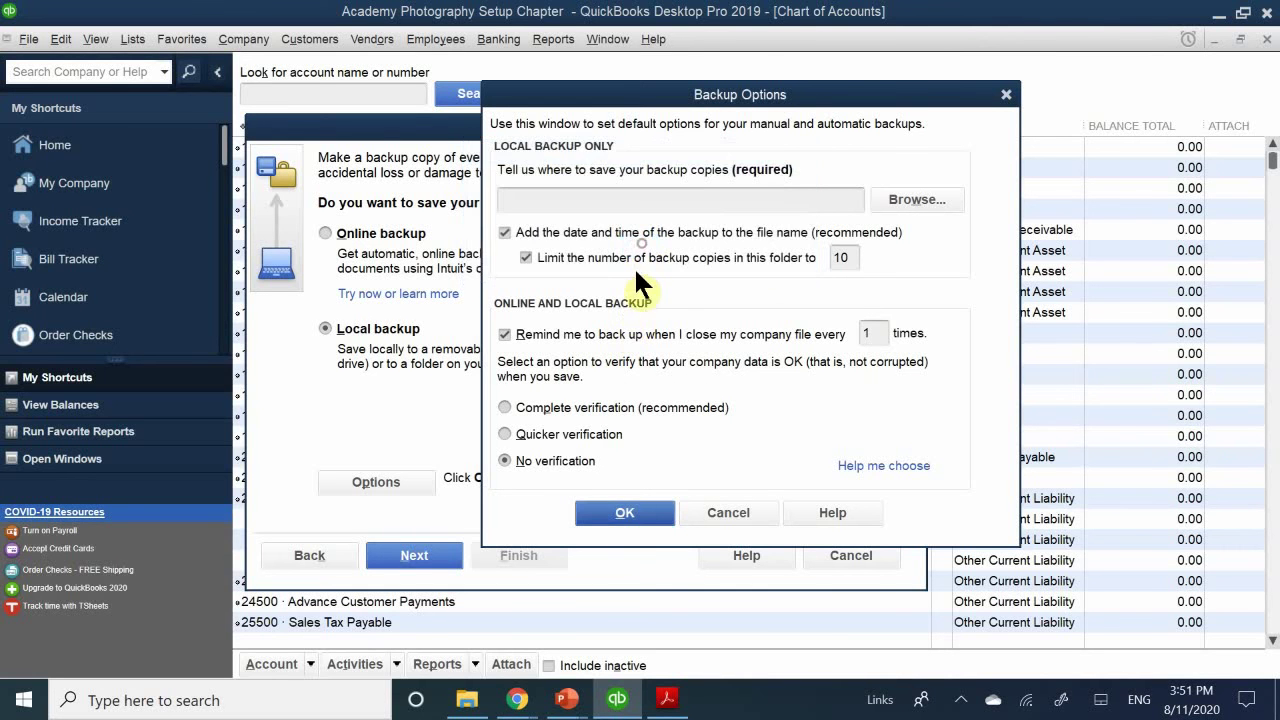
{"action": "left_click", "coordinate": [629, 510]}
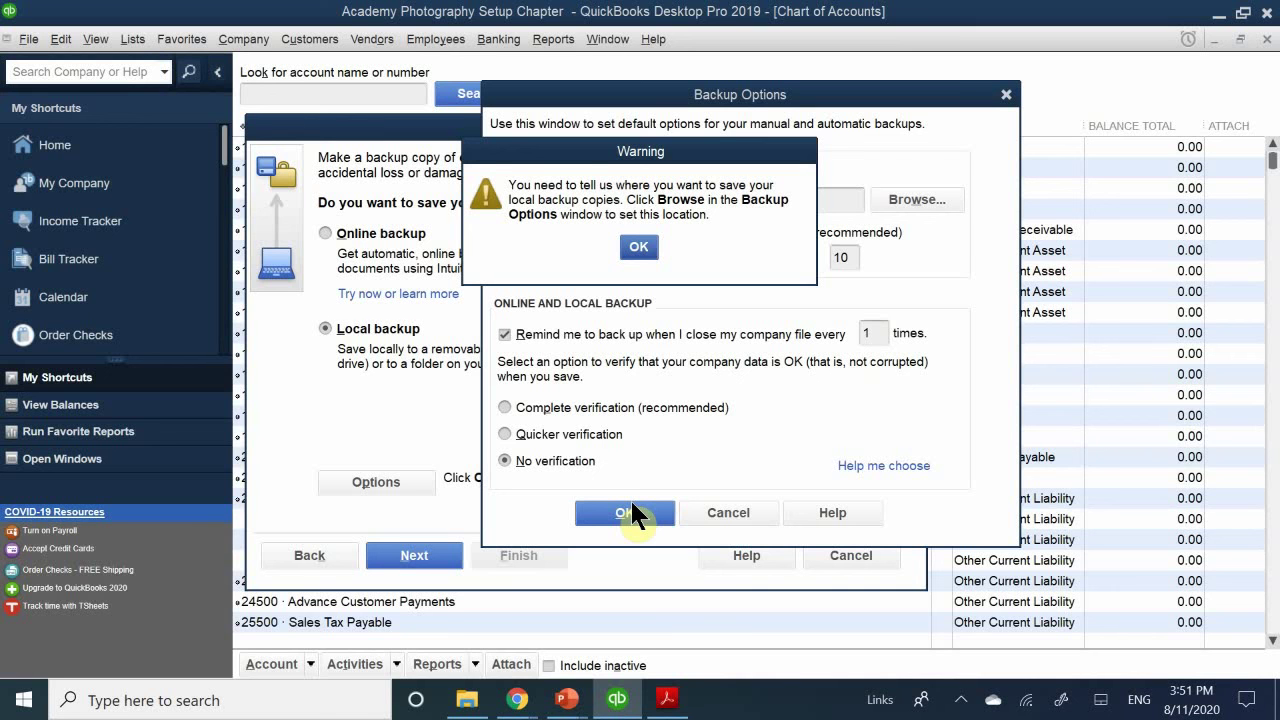
{"action": "left_click", "coordinate": [640, 245]}
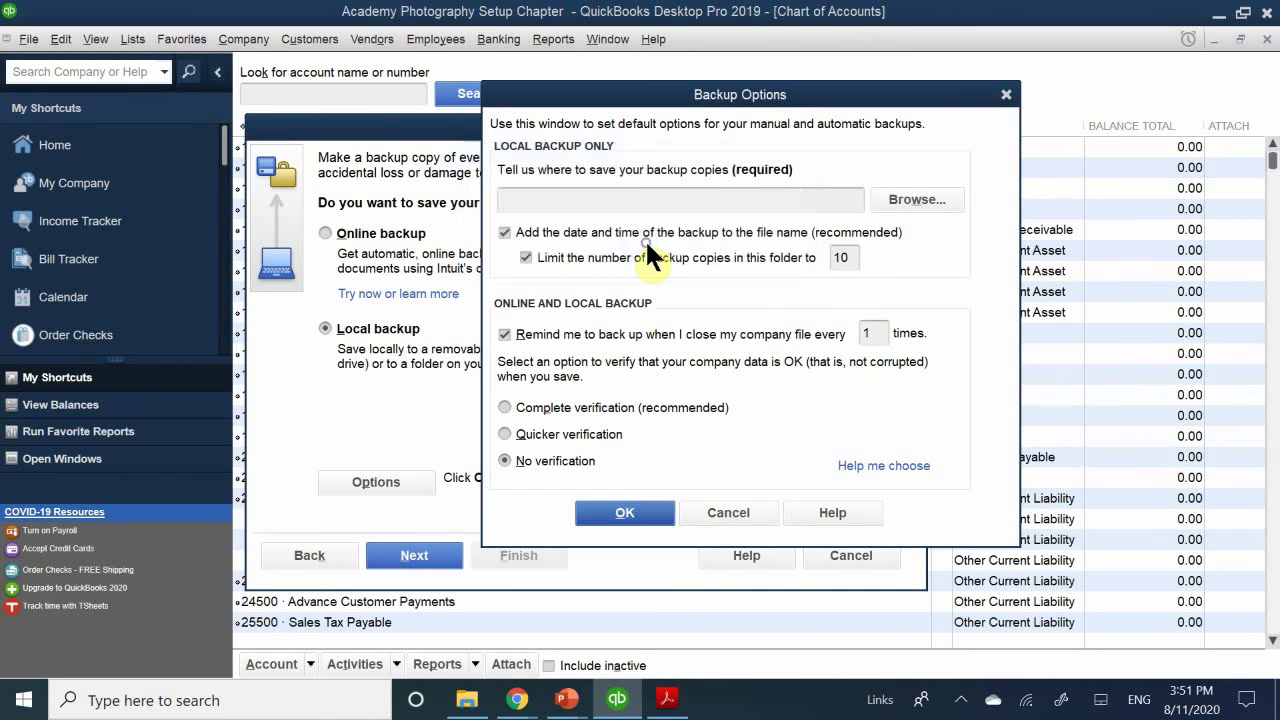
- Browse for the backup location and expand Documents, LV PITA and its Accounting folder
{"action": "left_click", "coordinate": [916, 195]}
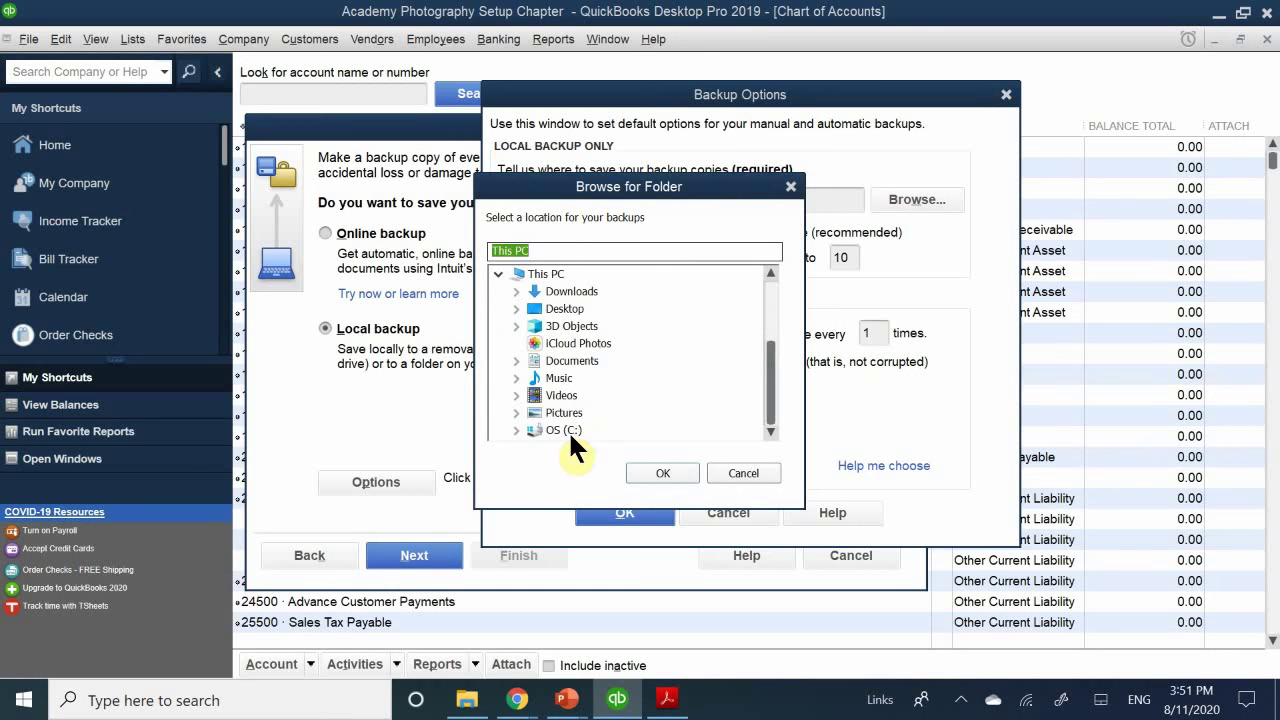
{"action": "double_click", "coordinate": [557, 360]}
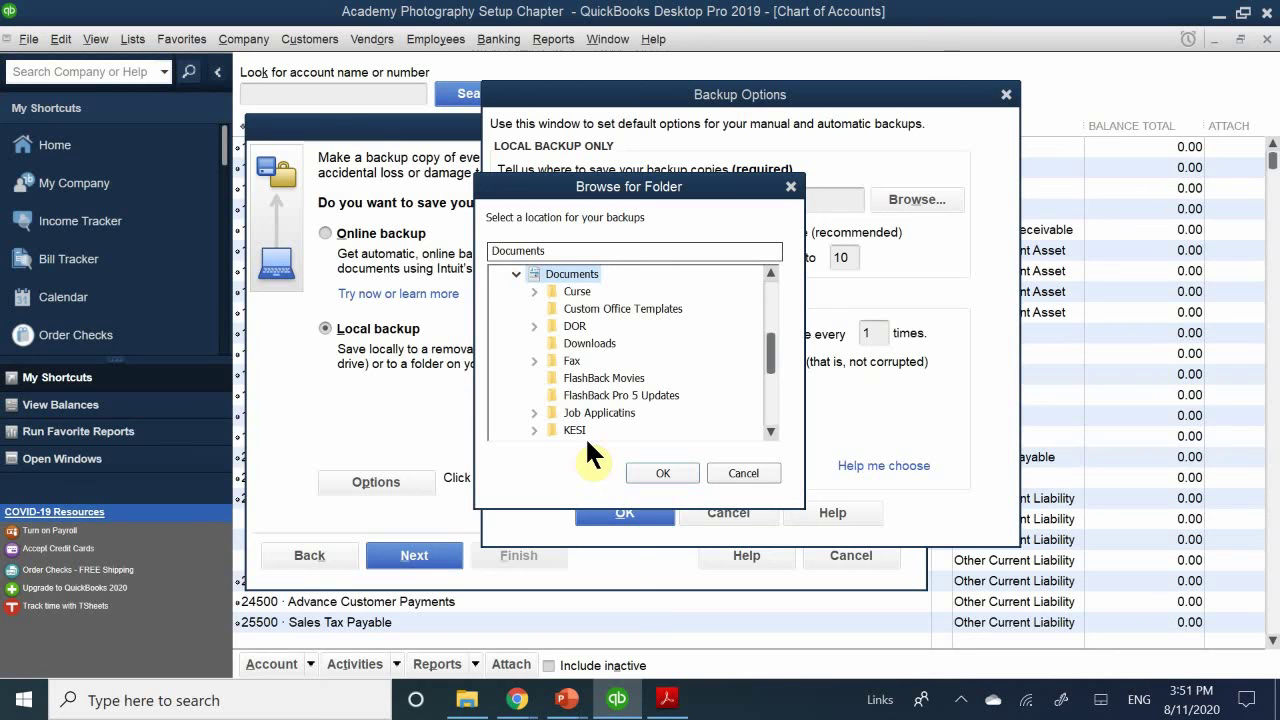
{"action": "left_click", "coordinate": [597, 341]}
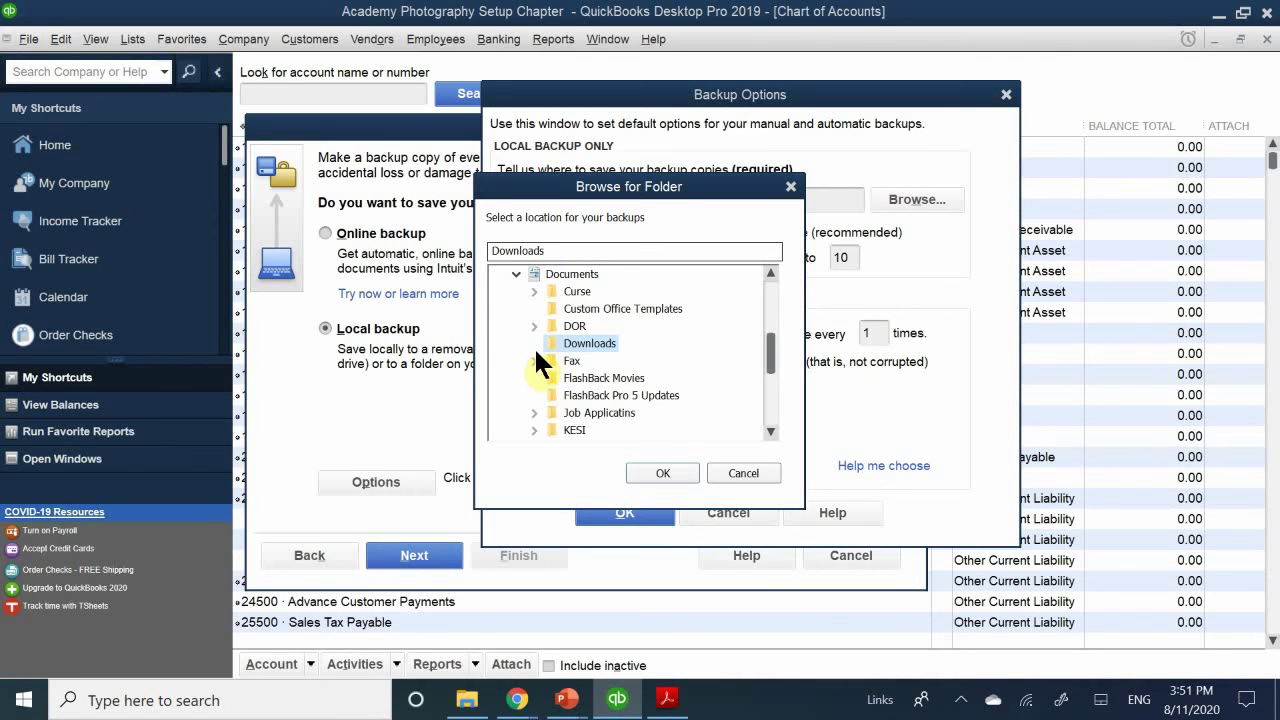
{"action": "scroll", "coordinate": [555, 385], "scroll_direction": "down", "scroll_amount": 2}
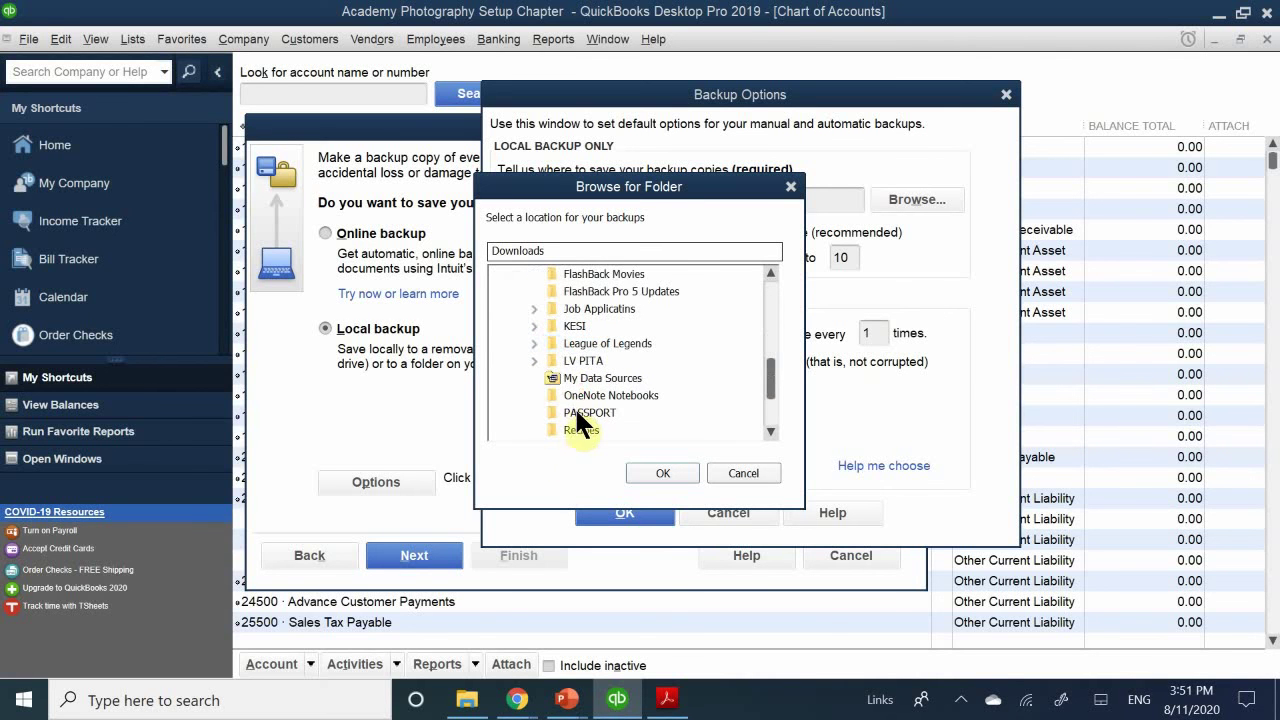
{"action": "left_click", "coordinate": [583, 360]}
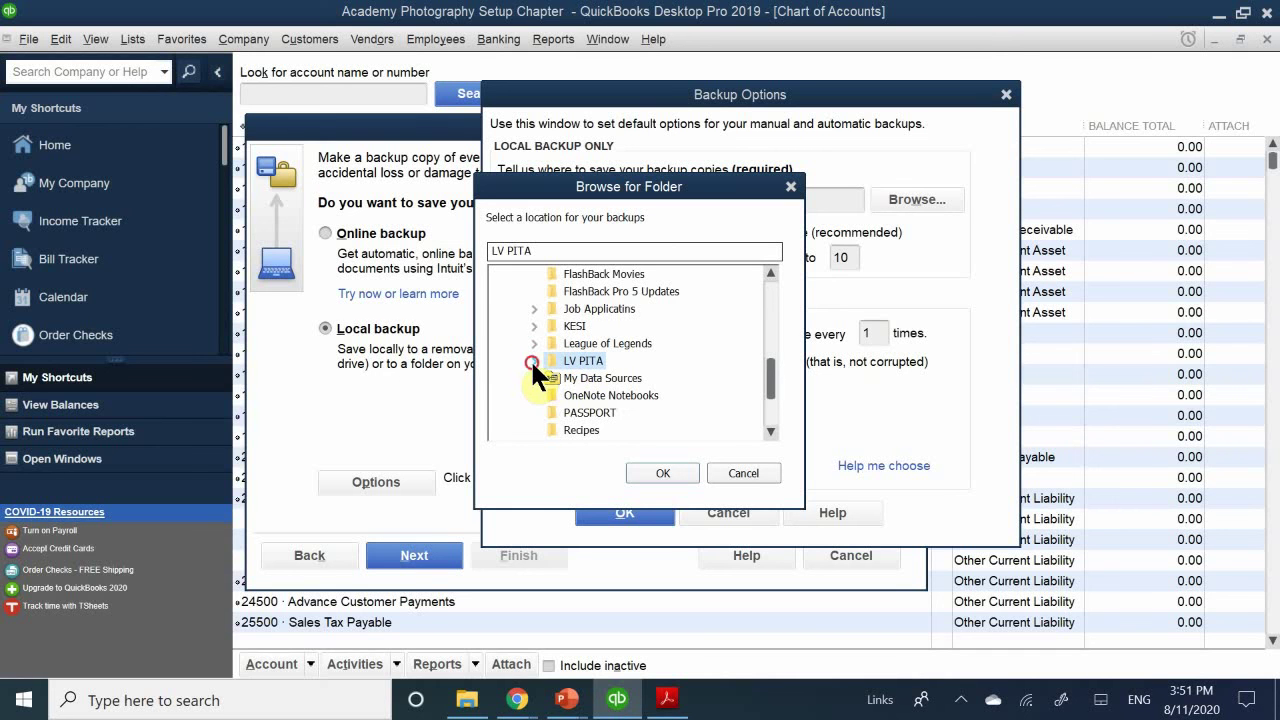
{"action": "left_click", "coordinate": [533, 360]}
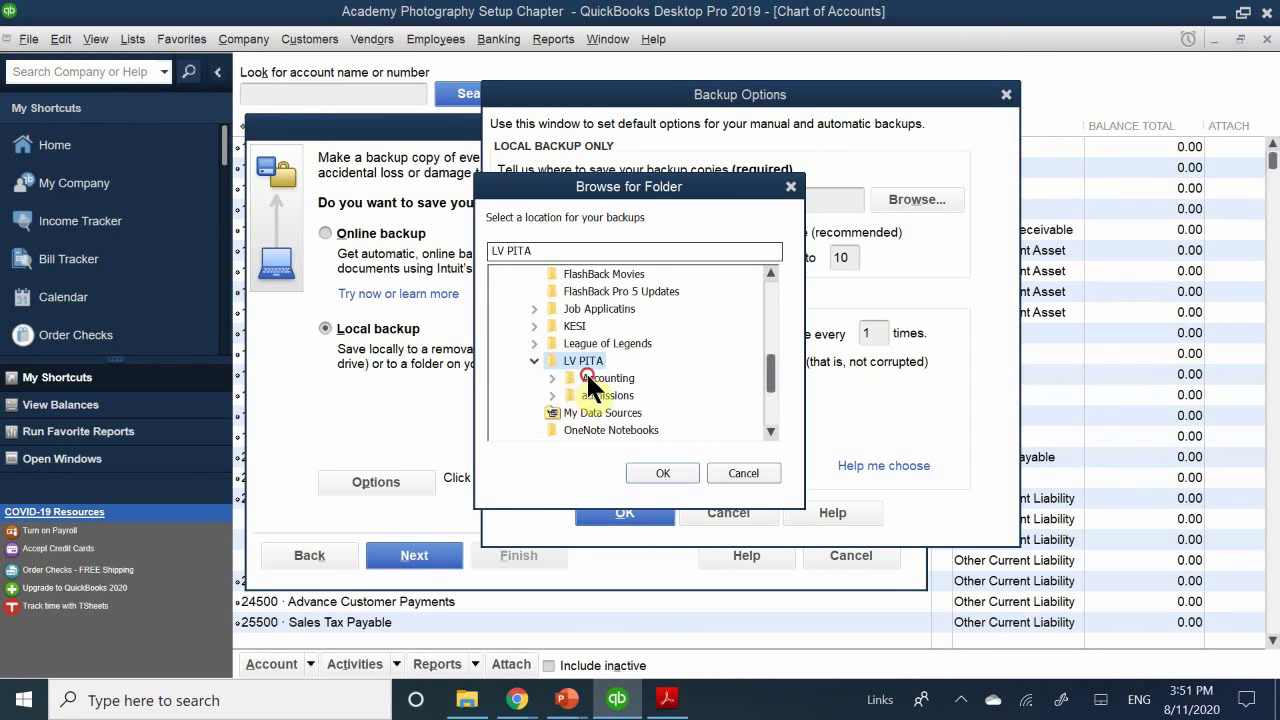
{"action": "left_click", "coordinate": [588, 377]}
{"action": "left_click", "coordinate": [549, 377]}
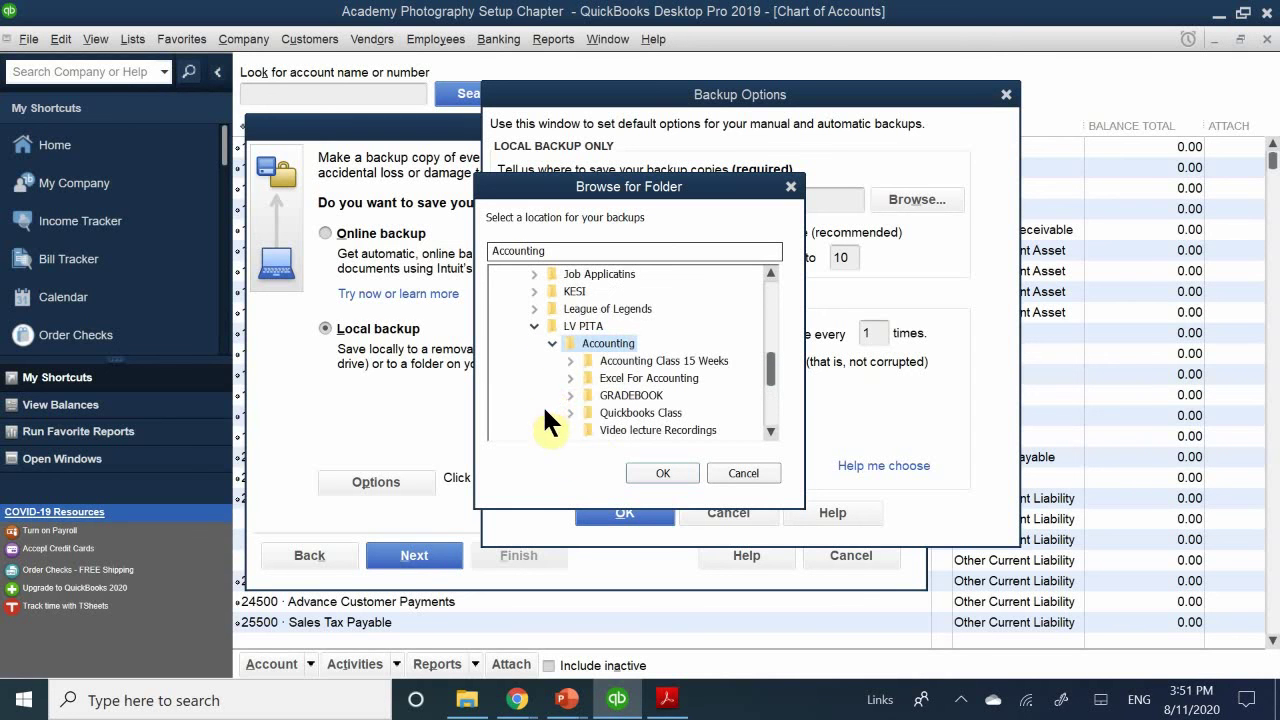
- Choose the PM QUICKBOOKS CLASS folder under Quickbooks Class, Quickbooks Portable Files, and save the backup options, keeping this location on drive C
{"action": "left_click", "coordinate": [616, 412]}
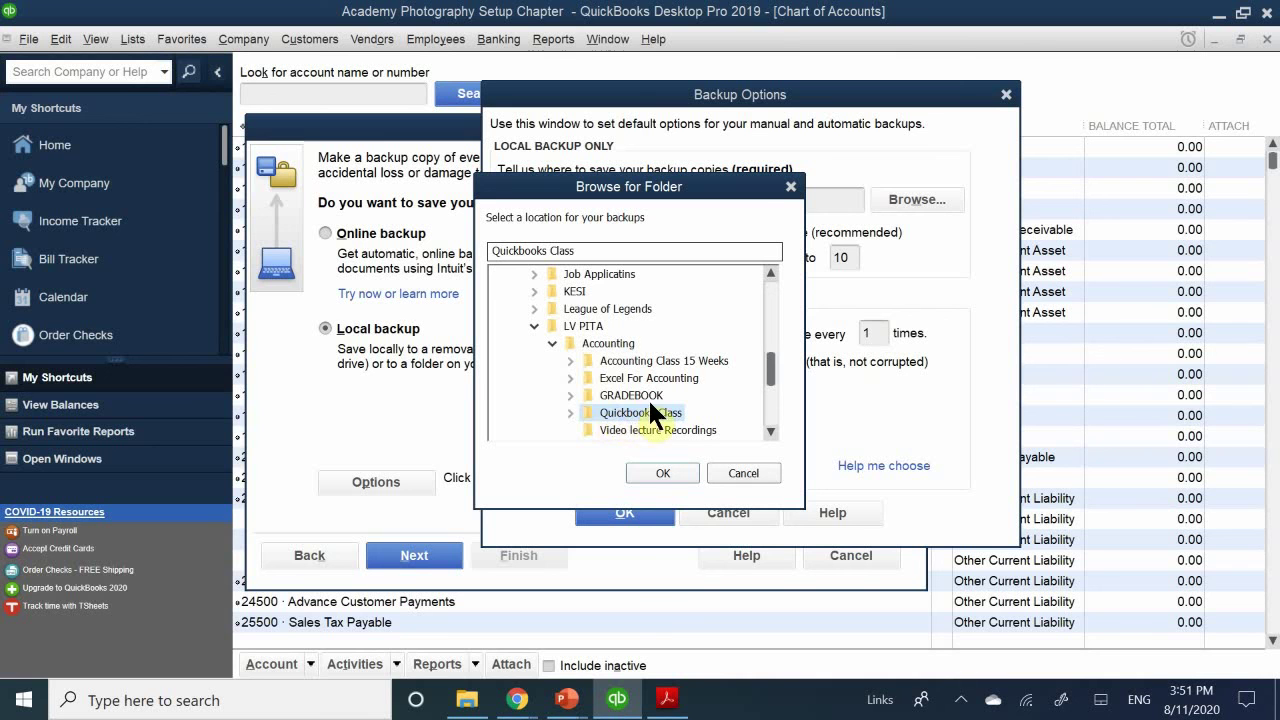
{"action": "left_click", "coordinate": [570, 412]}
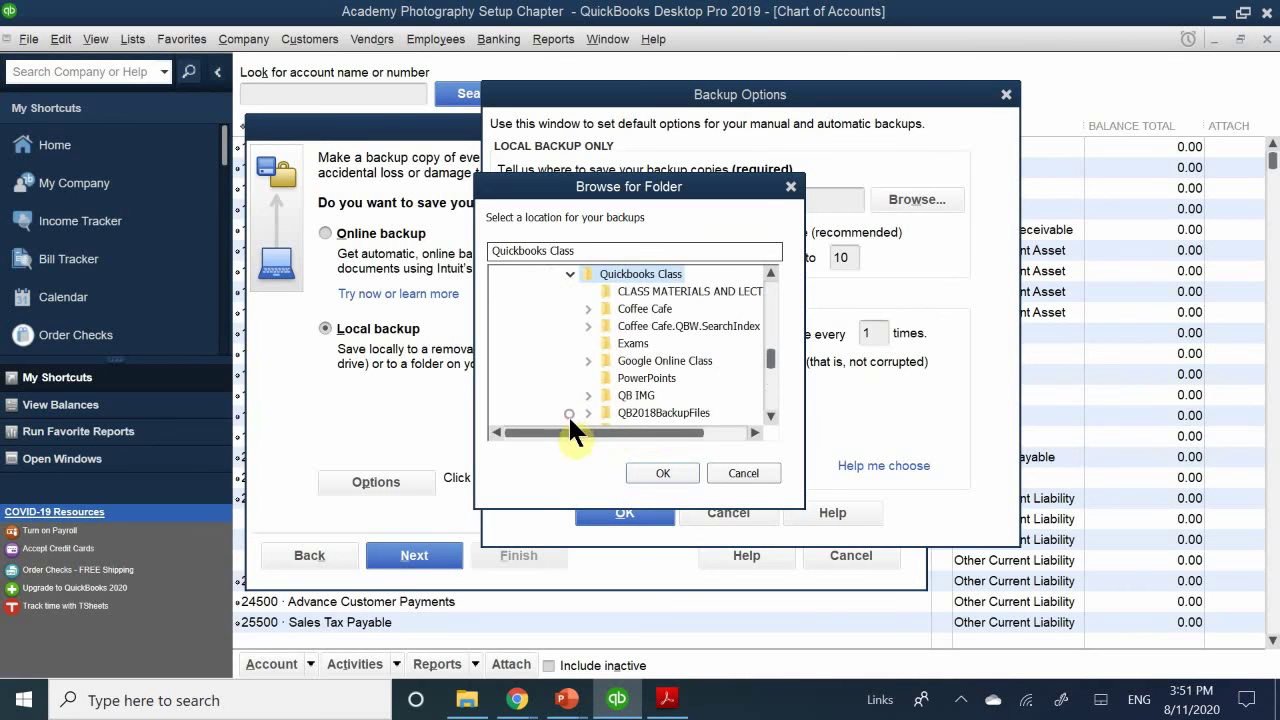
{"action": "scroll", "coordinate": [648, 363], "scroll_direction": "down", "scroll_amount": 1}
{"action": "scroll", "coordinate": [648, 363], "scroll_direction": "down", "scroll_amount": 3}
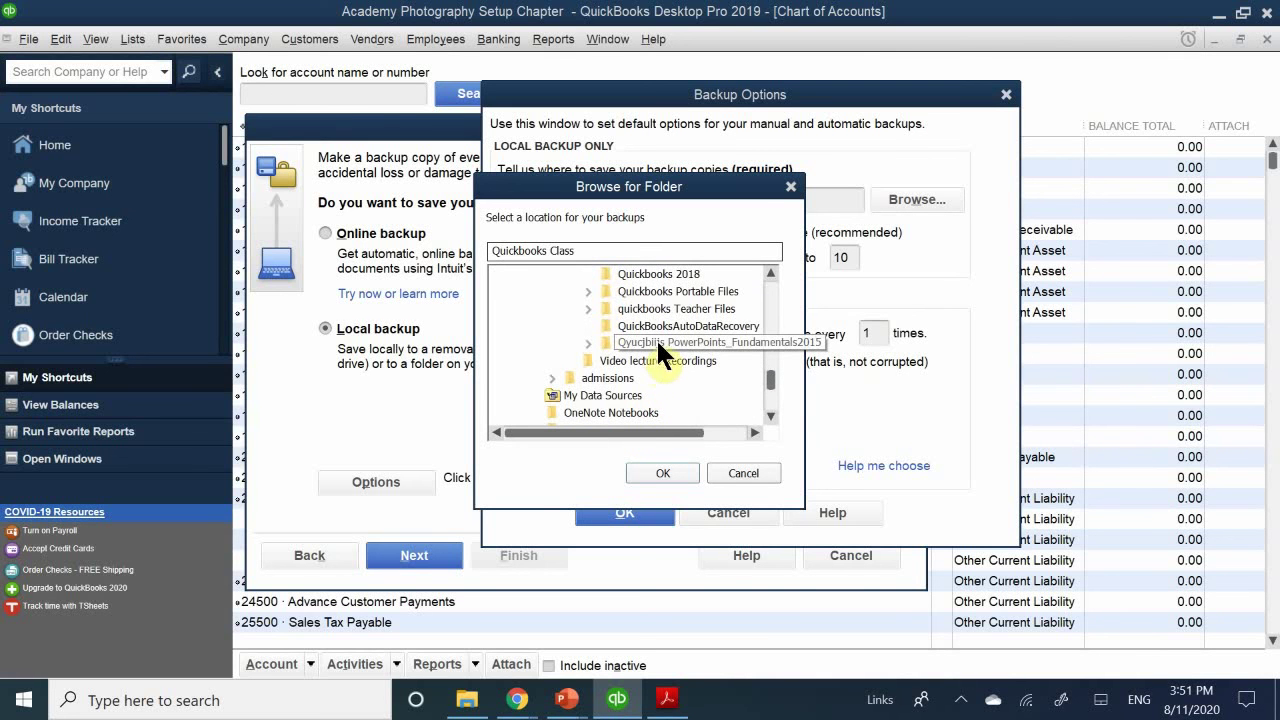
{"action": "left_click", "coordinate": [698, 291]}
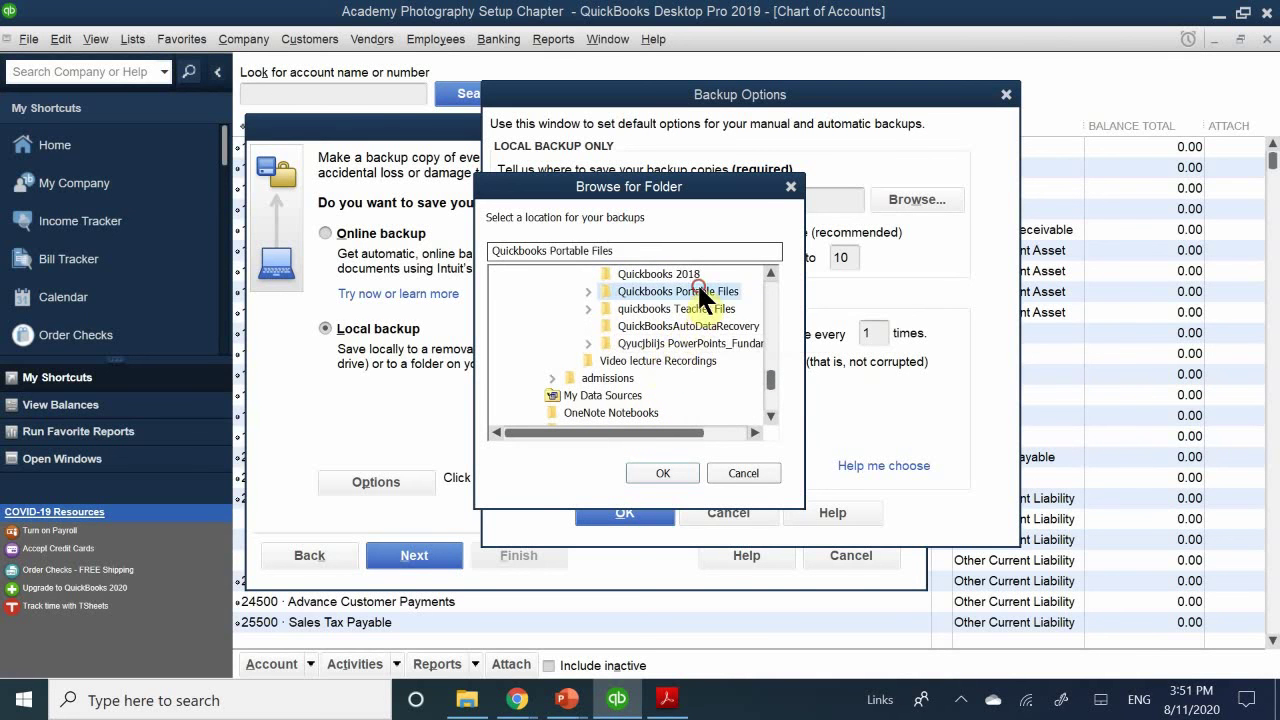
{"action": "left_click", "coordinate": [587, 291]}
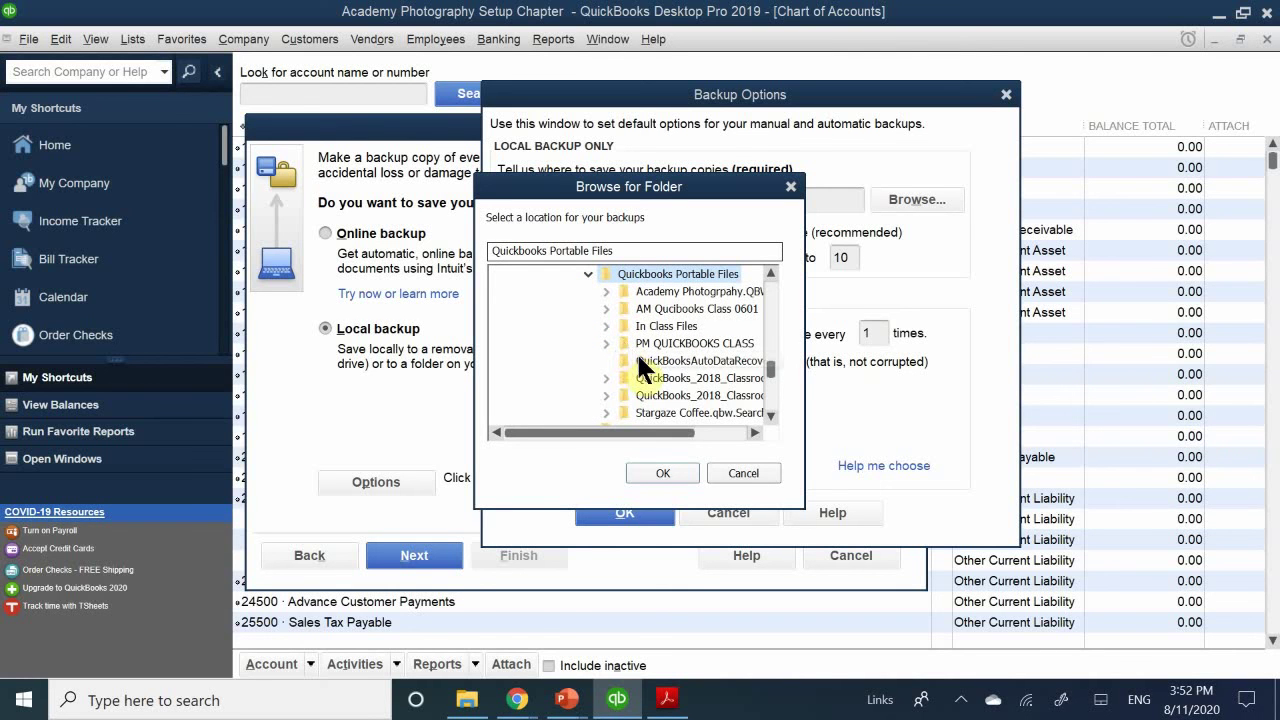
{"action": "left_click", "coordinate": [667, 340]}
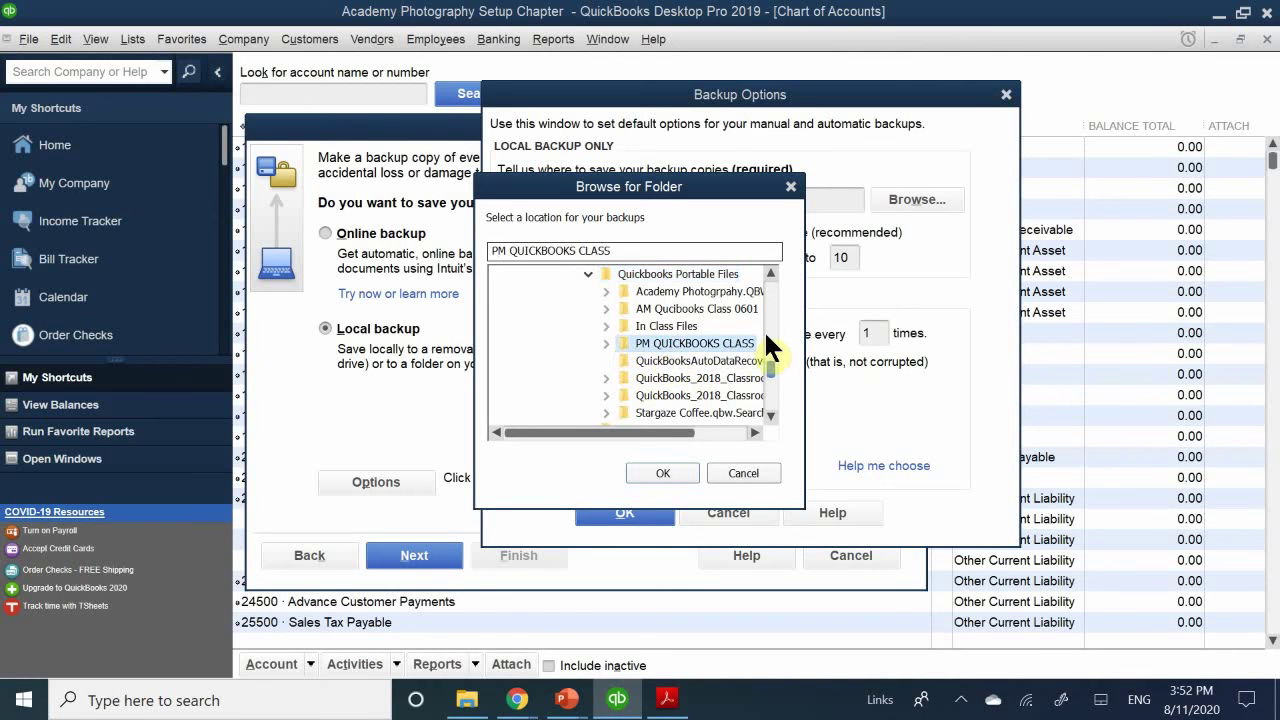
{"action": "left_click", "coordinate": [677, 478]}
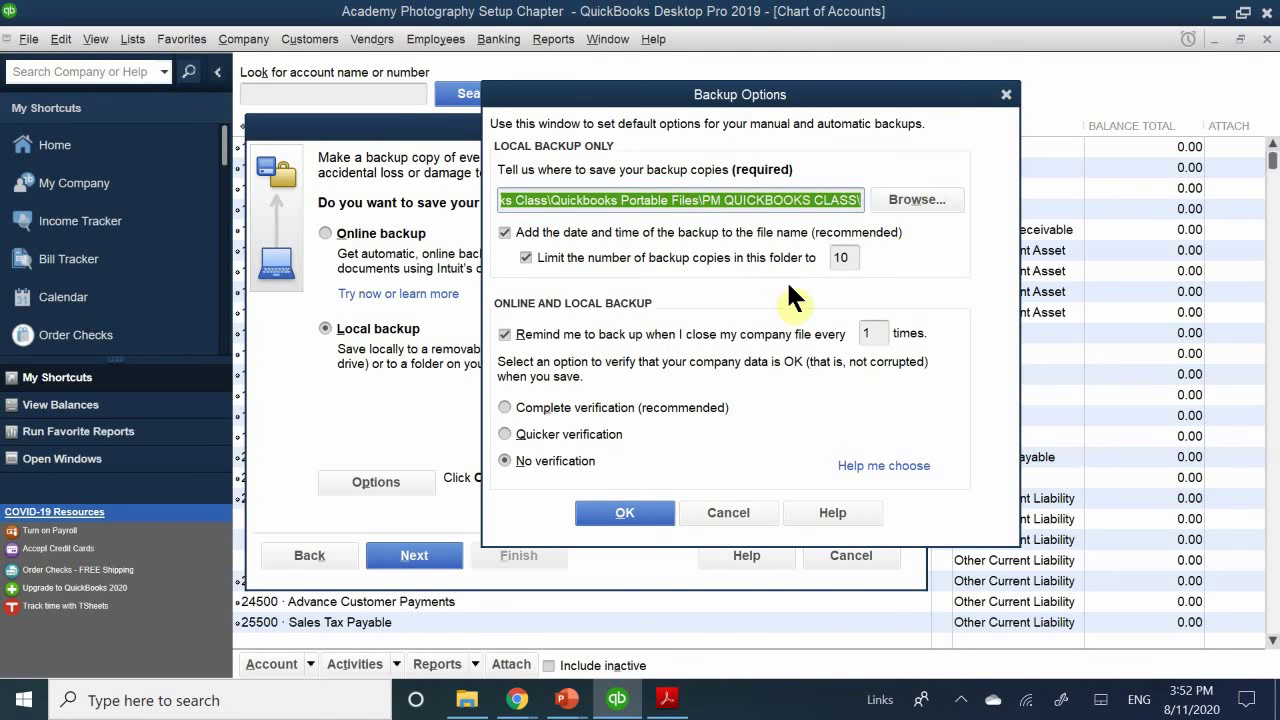
{"action": "left_click", "coordinate": [624, 510]}
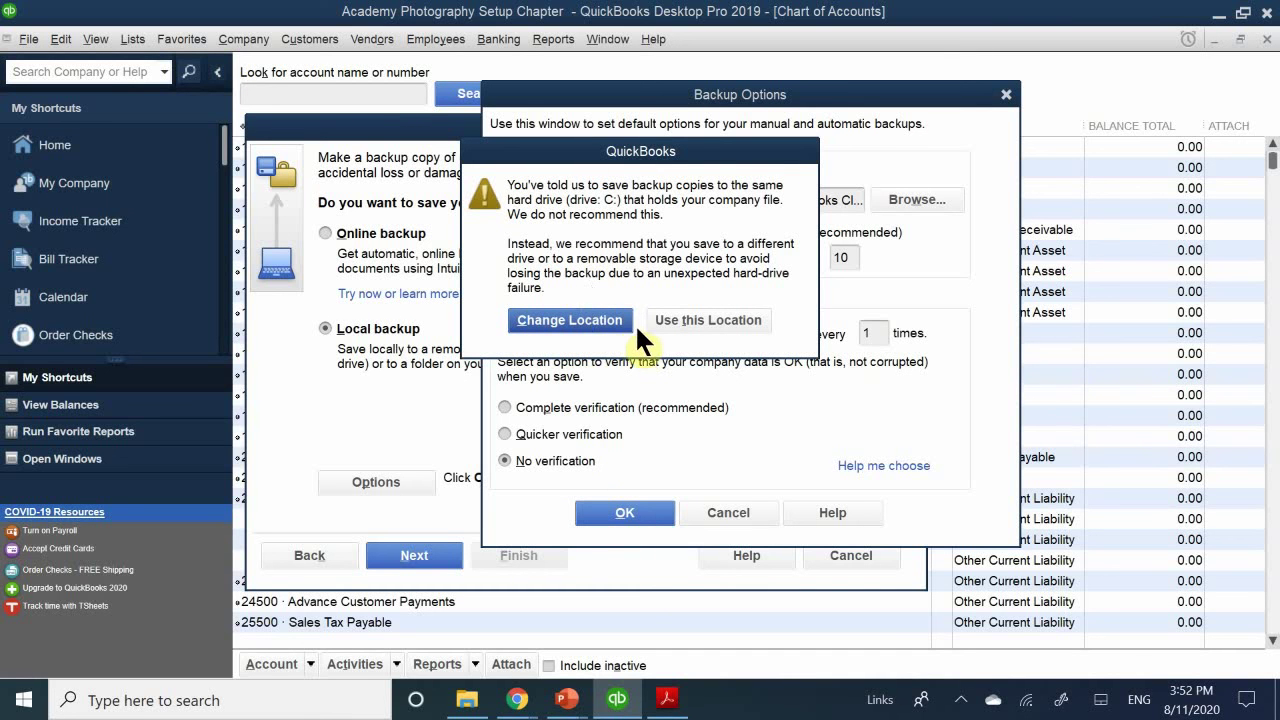
{"action": "left_click", "coordinate": [717, 321]}
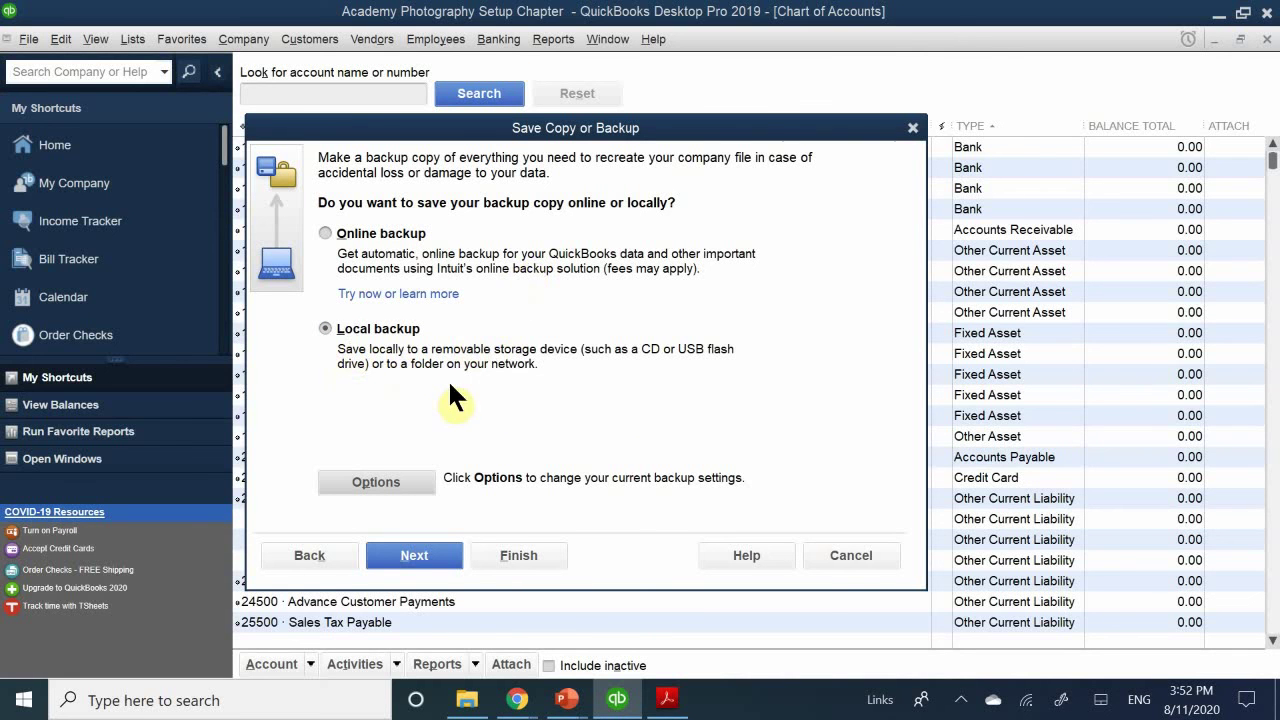
- Save the local backup now as Setup-18 (Backup Aug 11,2020 03 53 PM) in the PM QUICKBOOKS CLASS folder
{"action": "left_click", "coordinate": [430, 552]}
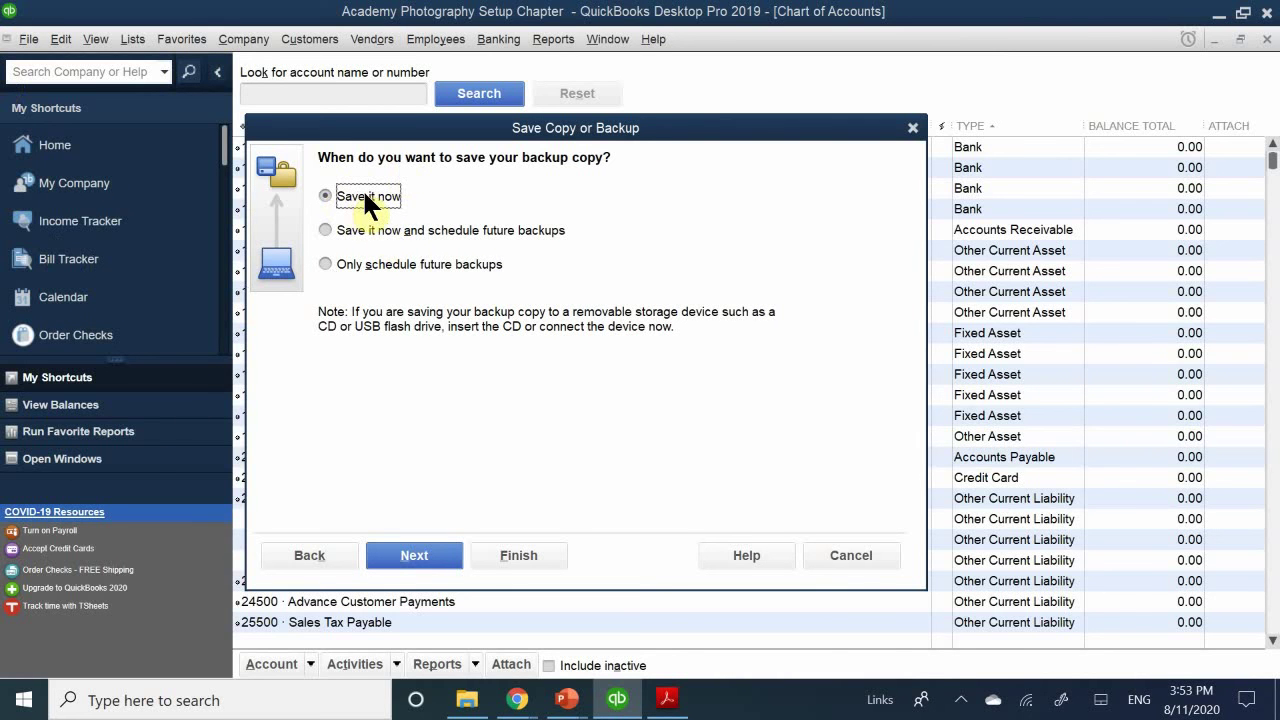
{"action": "left_click", "coordinate": [405, 555]}
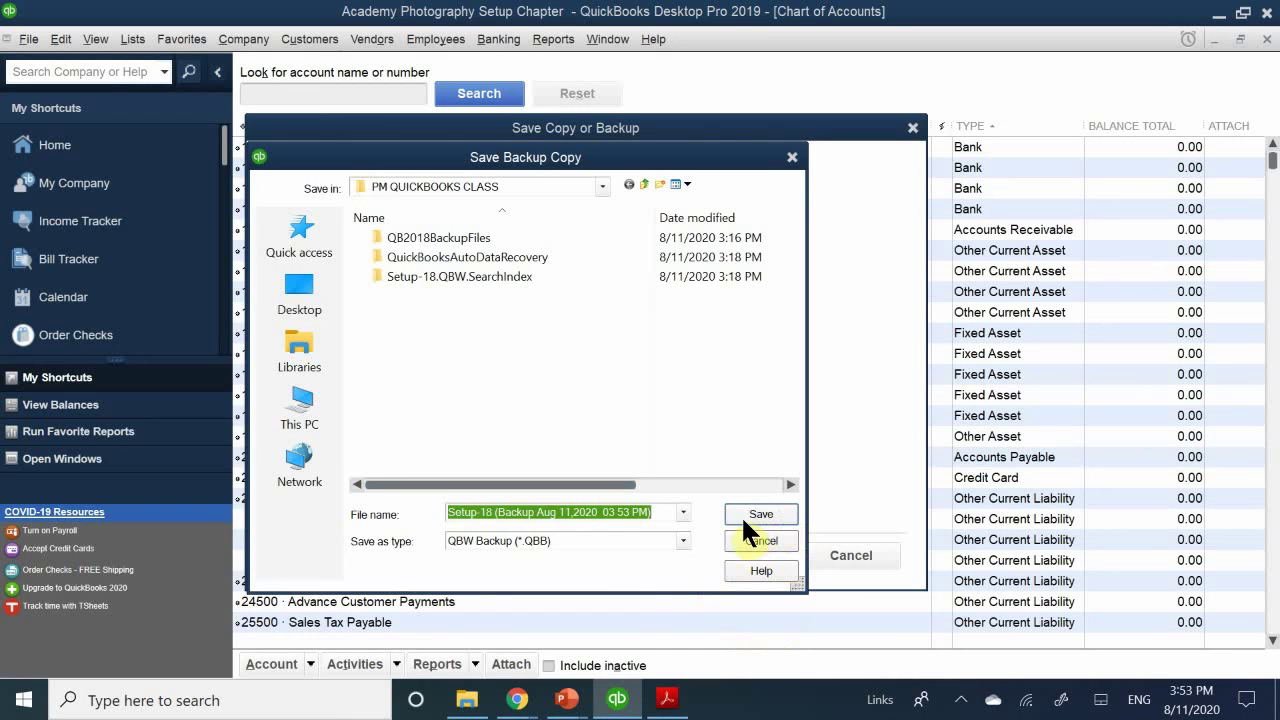
{"action": "left_click", "coordinate": [617, 512]}
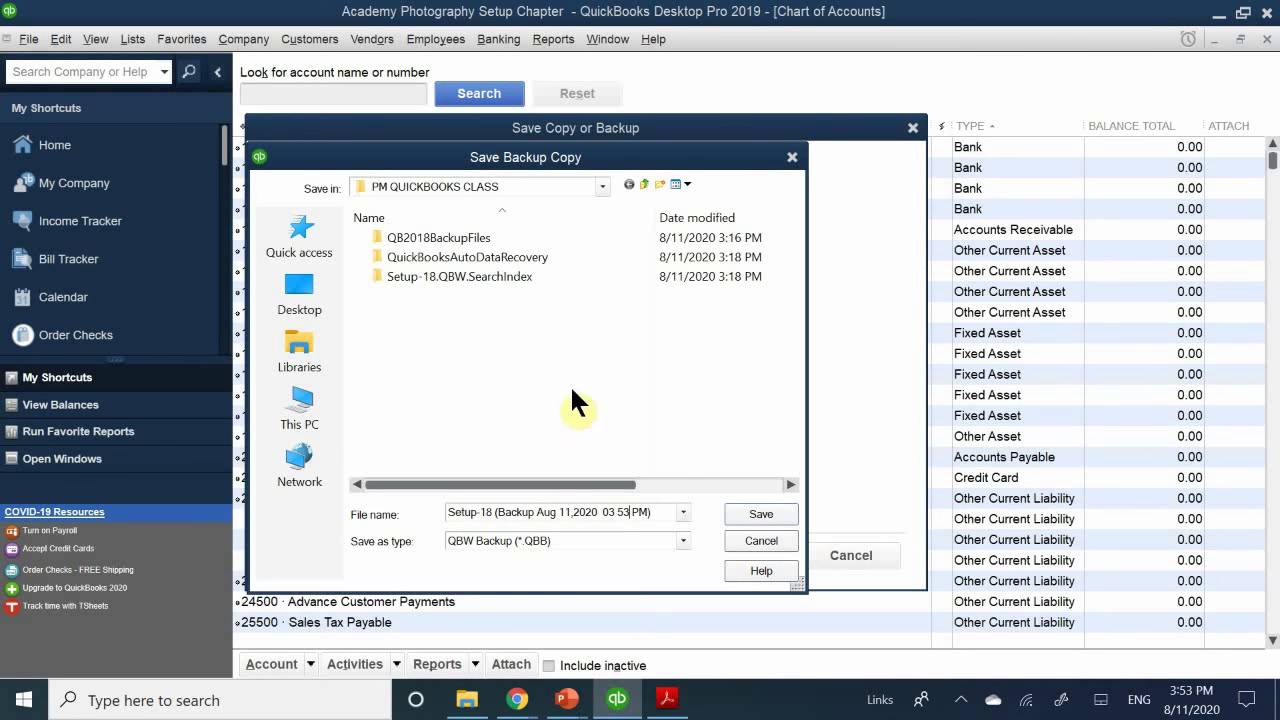
{"action": "left_click", "coordinate": [770, 514]}
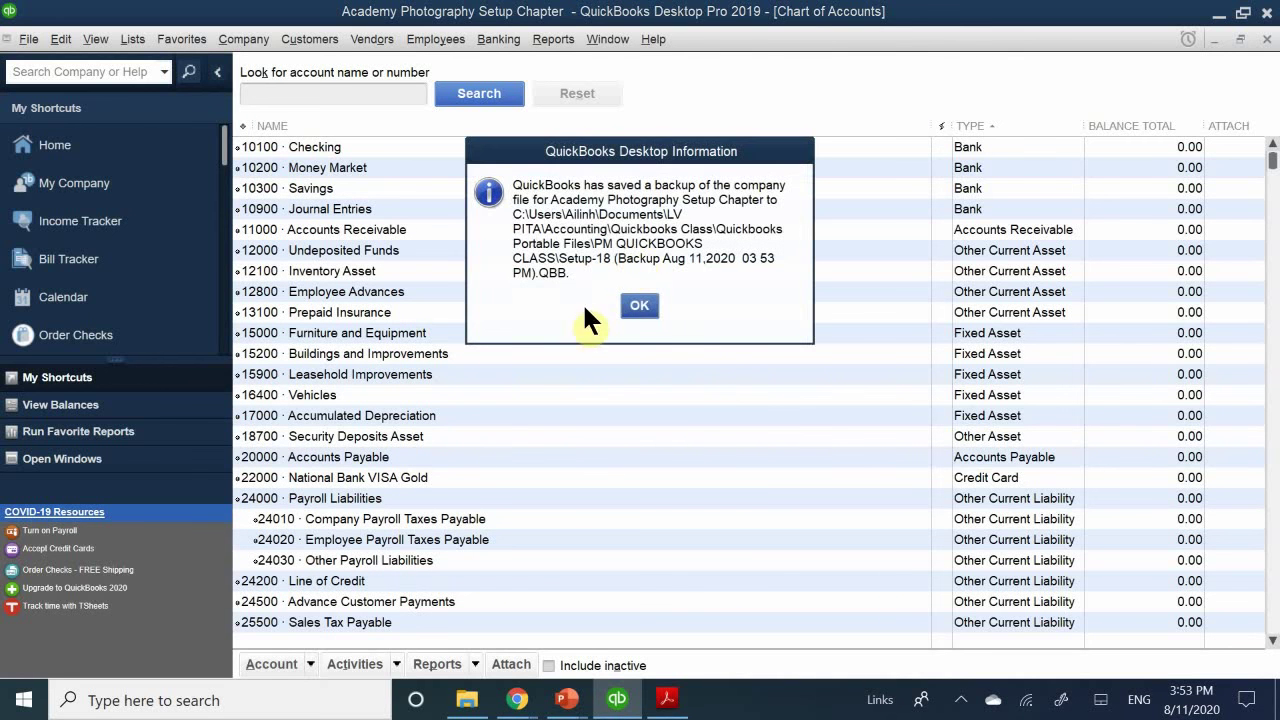
{"action": "left_click", "coordinate": [638, 306]}
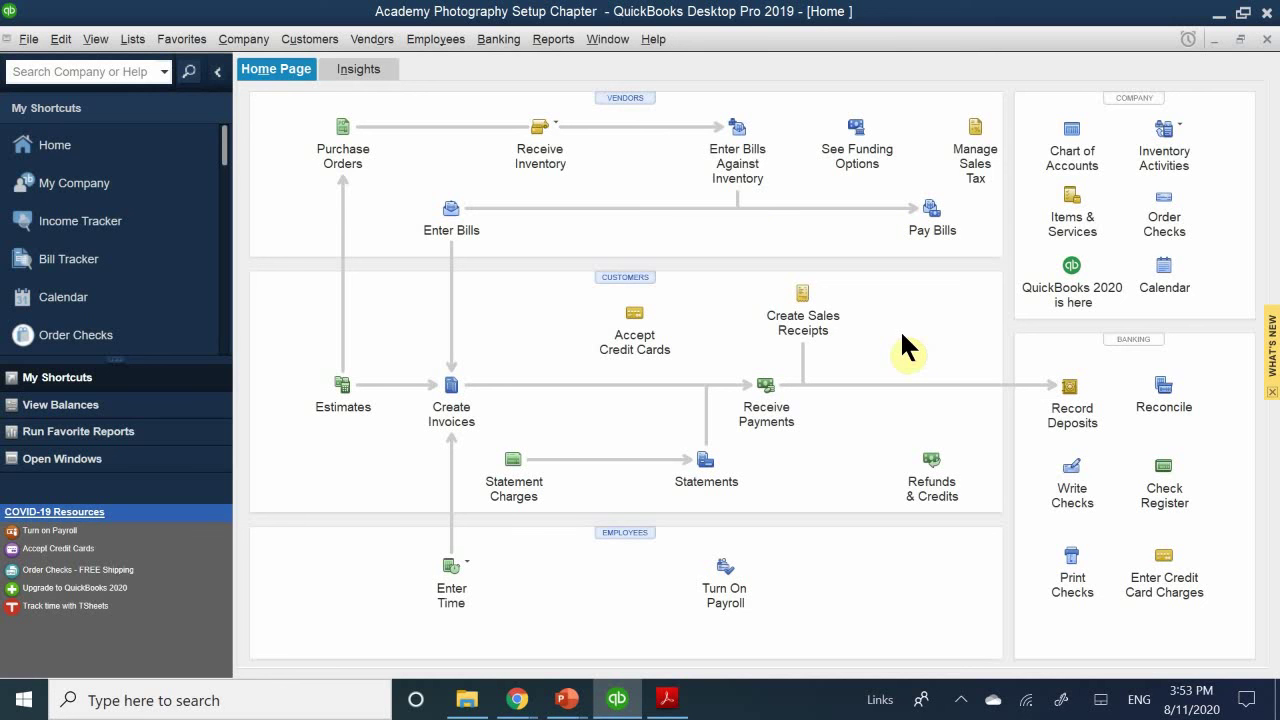
- Switch to the QB CH 12 COMPANY FILES SETUP PDF in Acrobat Reader and review adding subaccounts and deleting, deactivating and merging accounts
{"action": "left_click", "coordinate": [617, 699]}
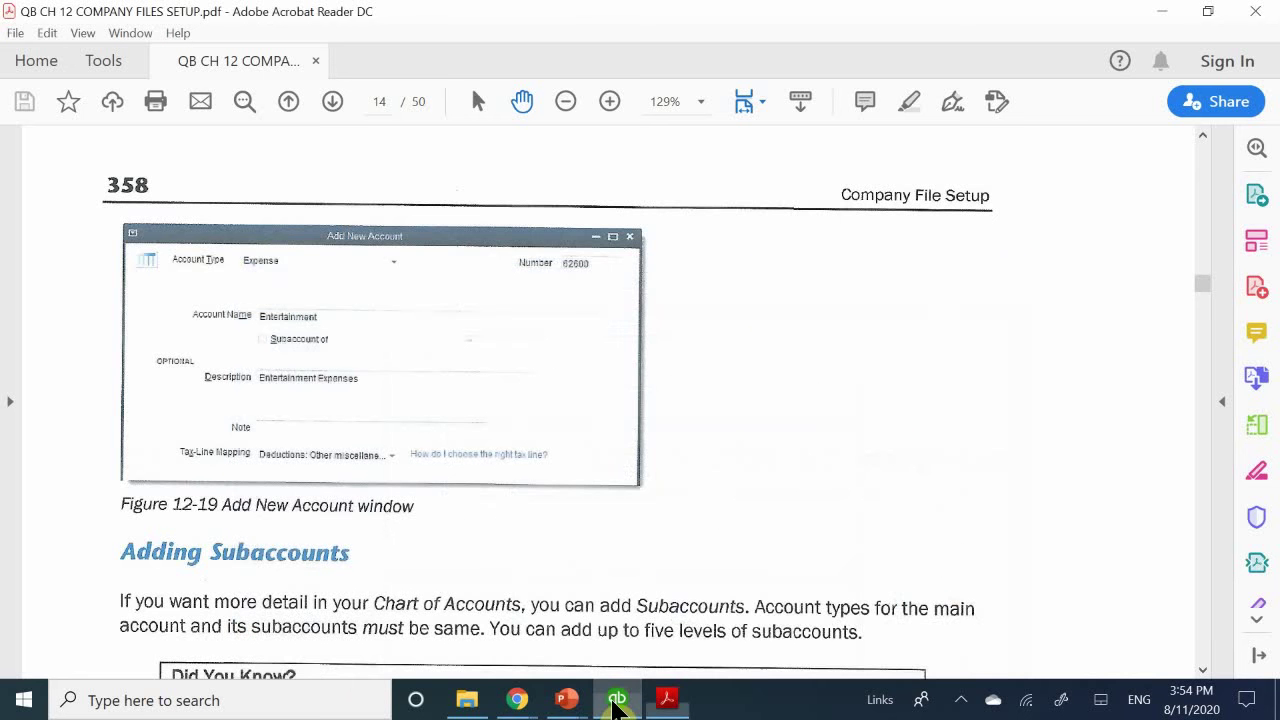
{"action": "scroll", "coordinate": [510, 427], "scroll_direction": "down", "scroll_amount": 5}
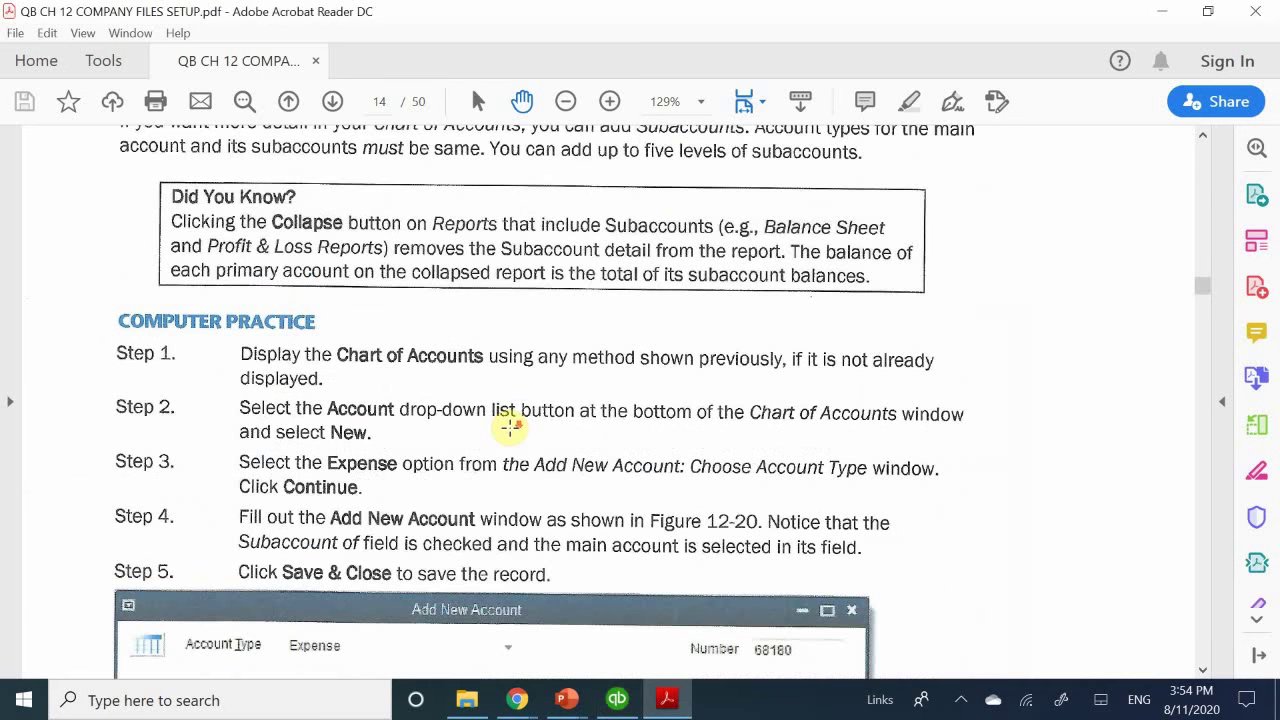
{"action": "scroll", "coordinate": [510, 427], "scroll_direction": "down", "scroll_amount": 7}
{"action": "scroll", "coordinate": [510, 427], "scroll_direction": "down", "scroll_amount": 9}
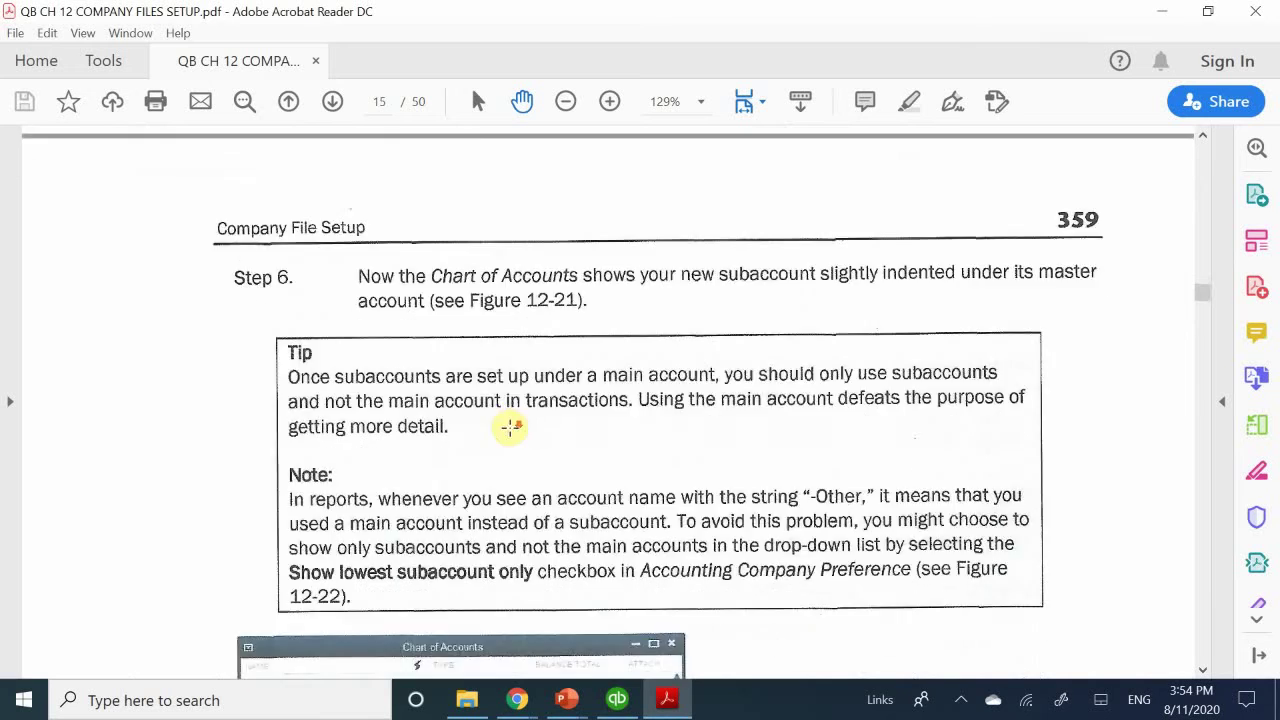
{"action": "scroll", "coordinate": [510, 427], "scroll_direction": "down", "scroll_amount": 10}
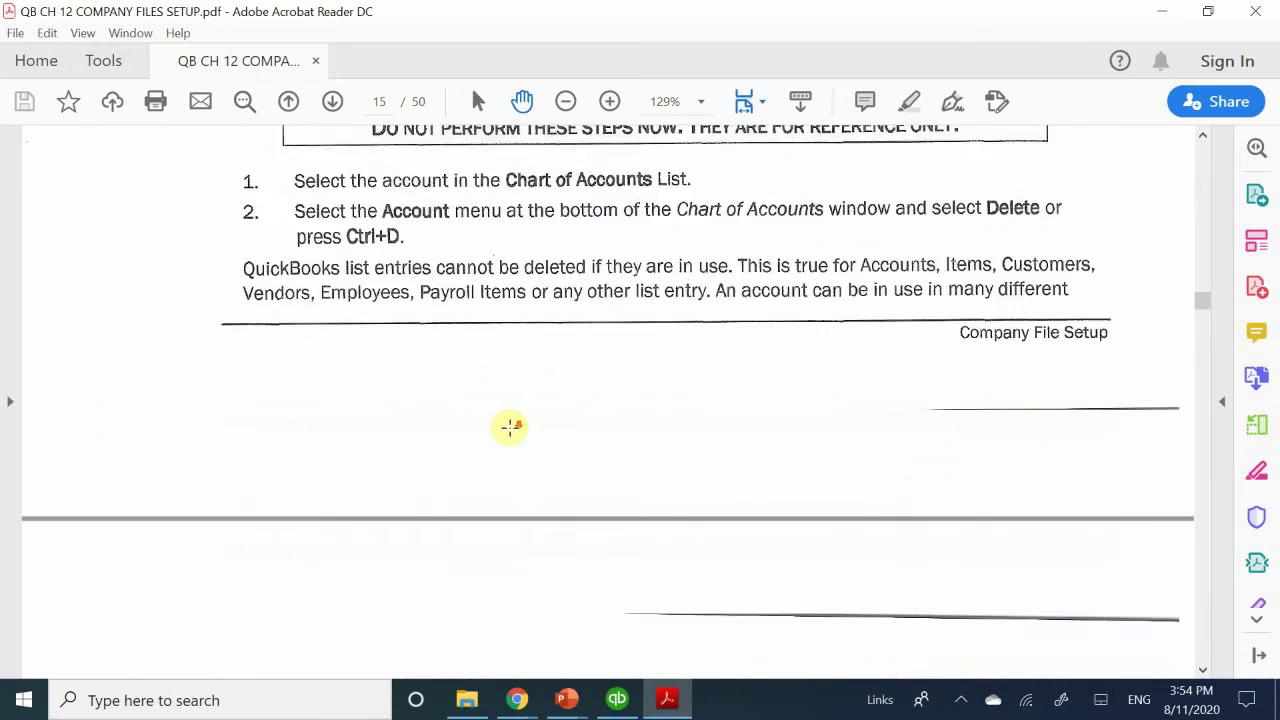
{"action": "scroll", "coordinate": [510, 427], "scroll_direction": "down", "scroll_amount": 1}
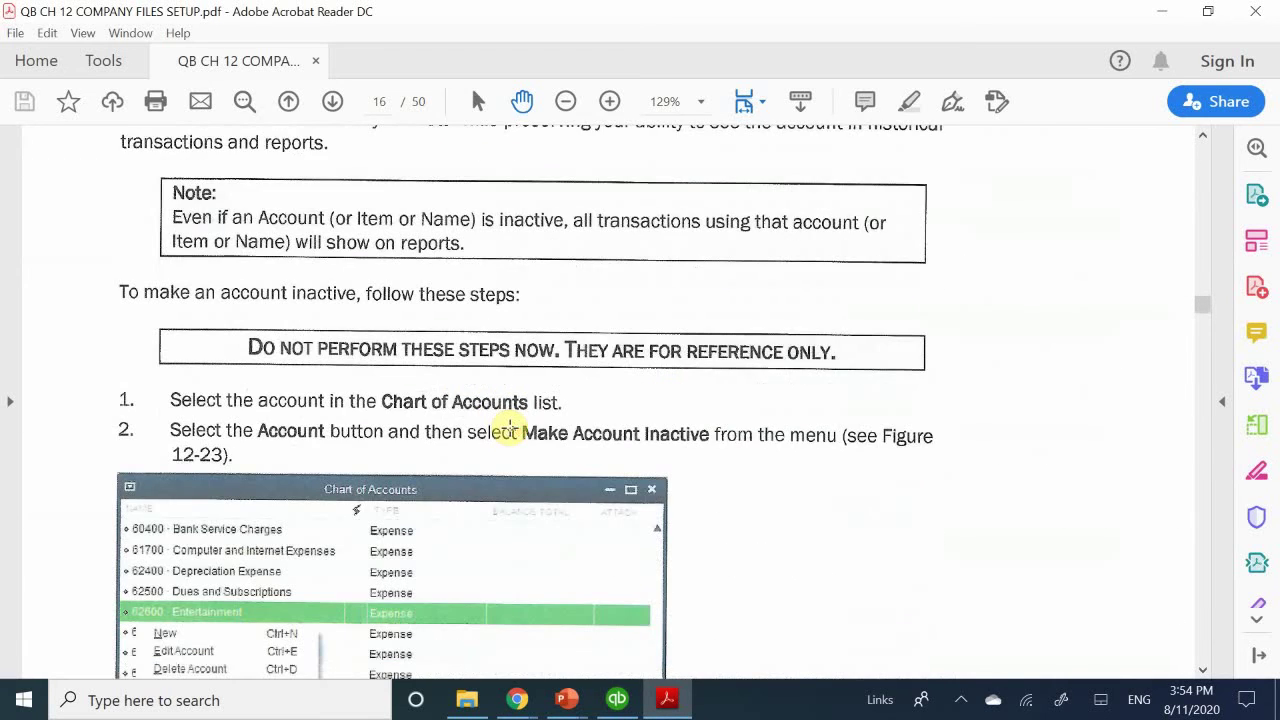
{"action": "scroll", "coordinate": [508, 430], "scroll_direction": "down", "scroll_amount": 10}
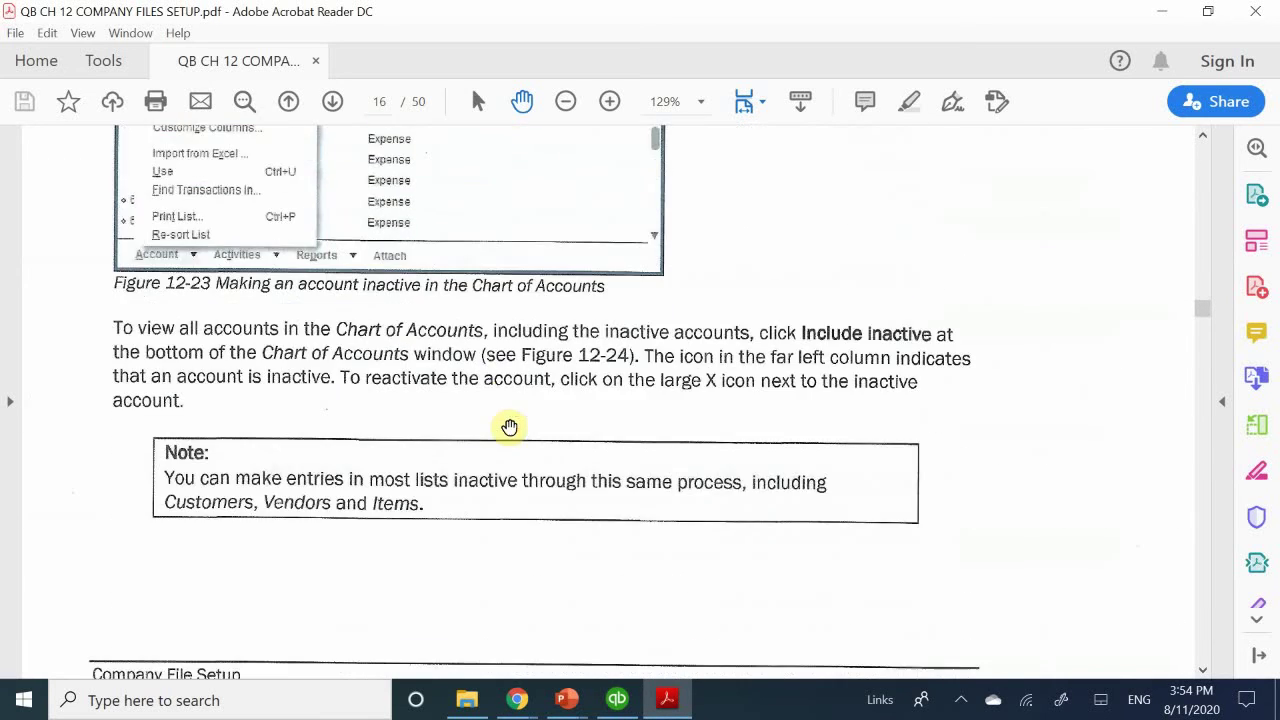
{"action": "scroll", "coordinate": [509, 427], "scroll_direction": "down", "scroll_amount": 15}
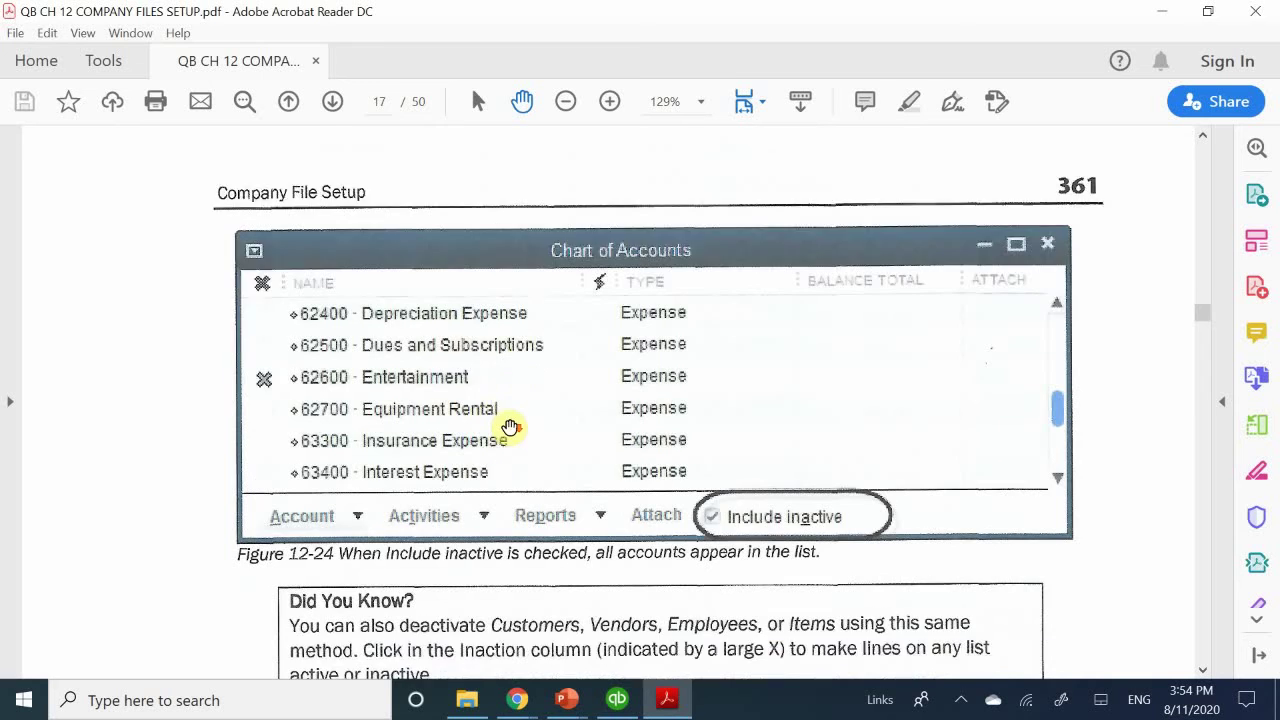
{"action": "scroll", "coordinate": [509, 427], "scroll_direction": "down", "scroll_amount": 10}
{"action": "scroll", "coordinate": [512, 425], "scroll_direction": "down", "scroll_amount": 20}
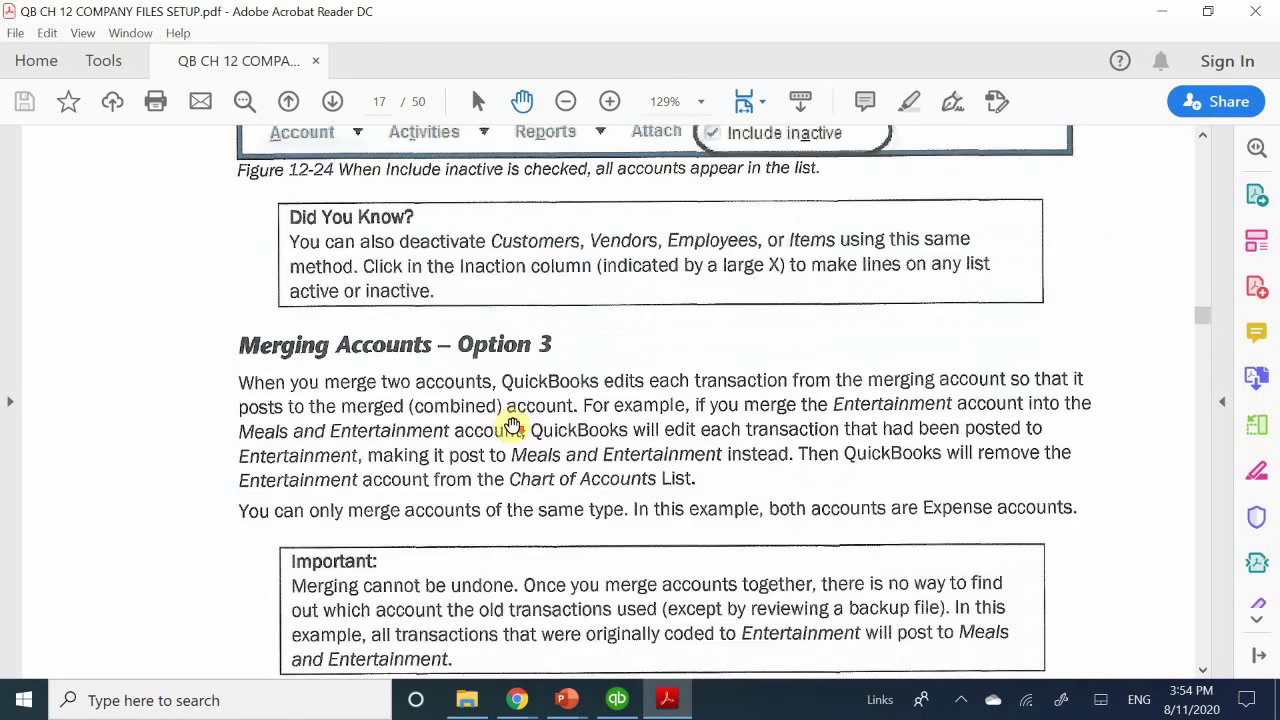
{"action": "scroll", "coordinate": [512, 425], "scroll_direction": "down", "scroll_amount": 20}
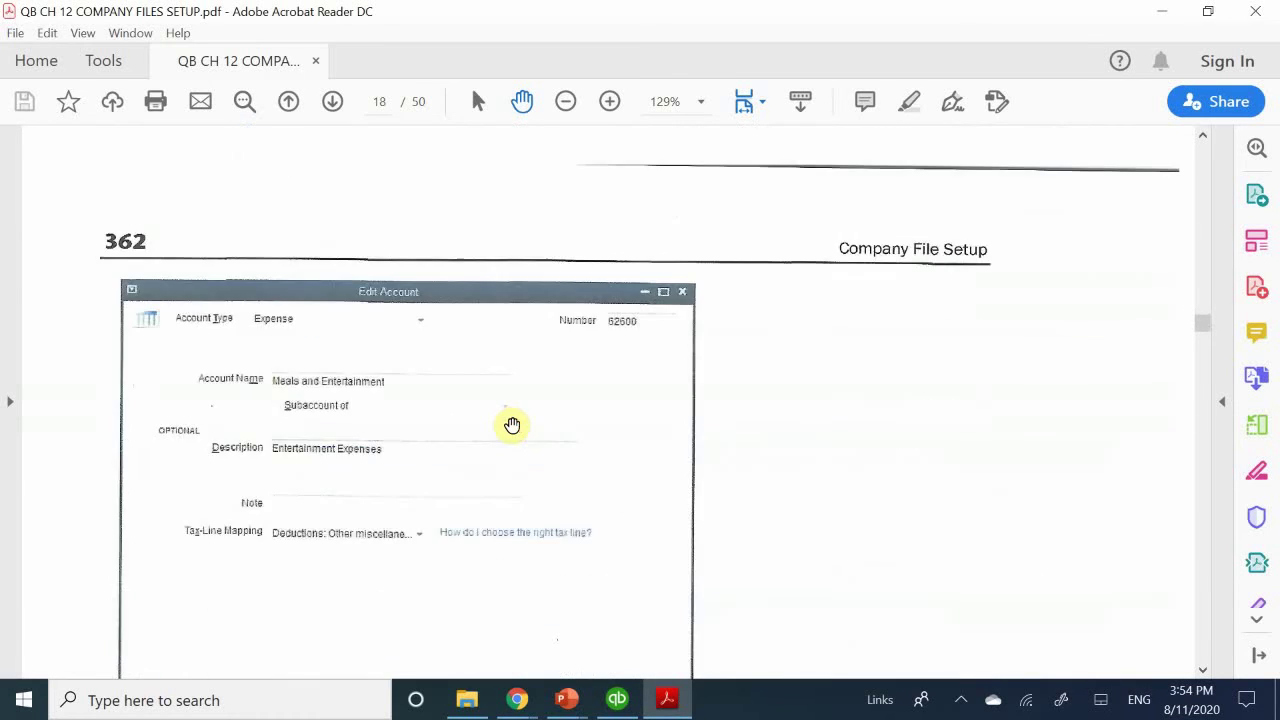
- Review the chapter's sections on reordering the account list, turning off account numbers and adding or editing multiple list entries
{"action": "scroll", "coordinate": [511, 425], "scroll_direction": "down", "scroll_amount": 10}
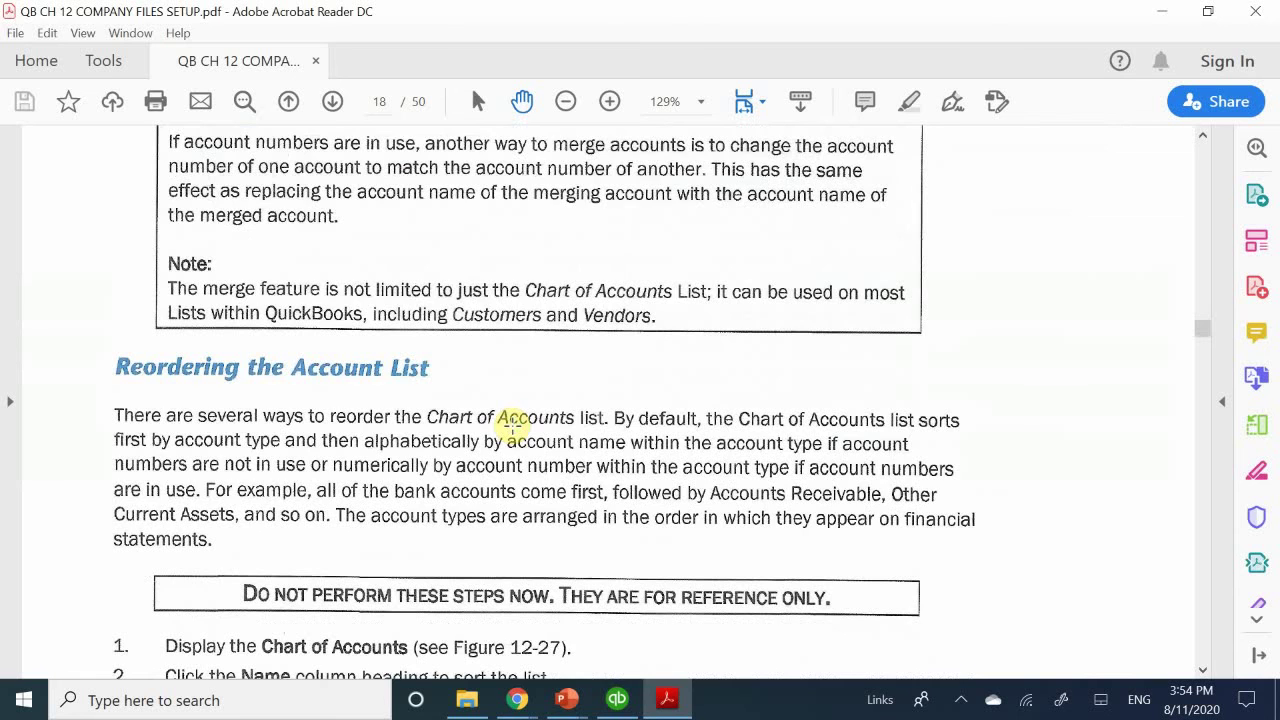
{"action": "scroll", "coordinate": [512, 425], "scroll_direction": "down", "scroll_amount": 20}
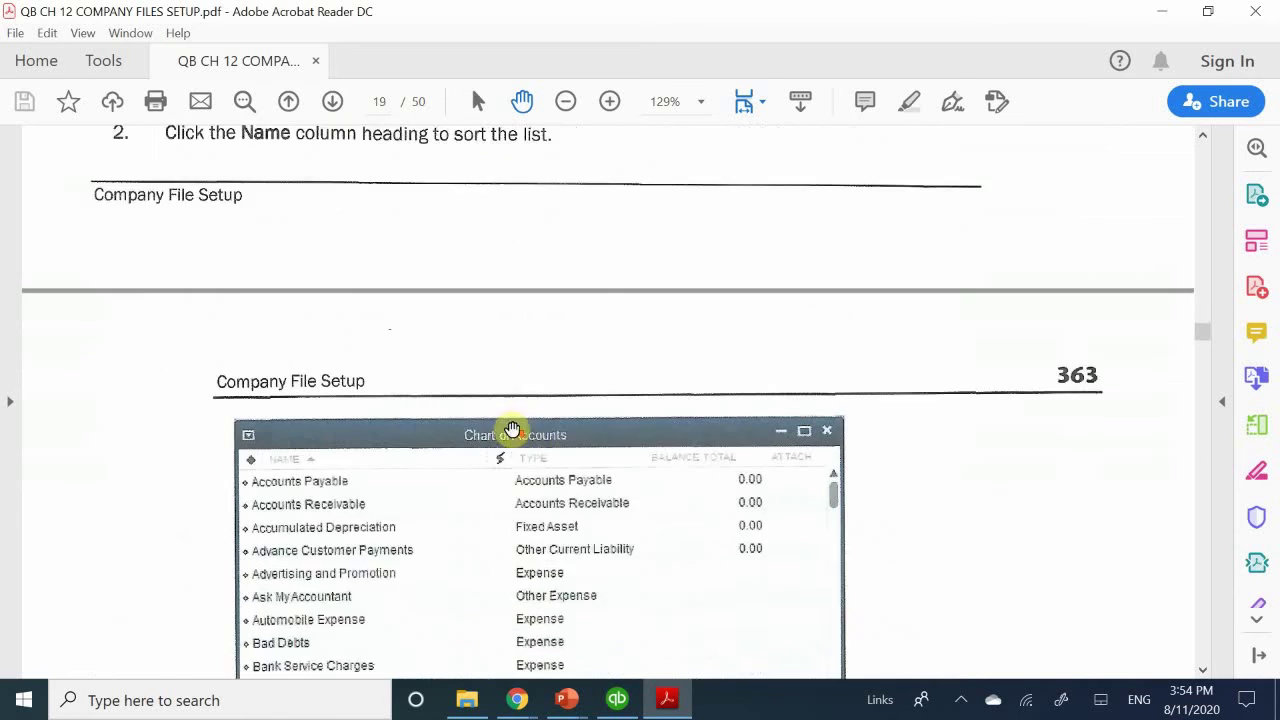
{"action": "scroll", "coordinate": [512, 428], "scroll_direction": "down", "scroll_amount": 20}
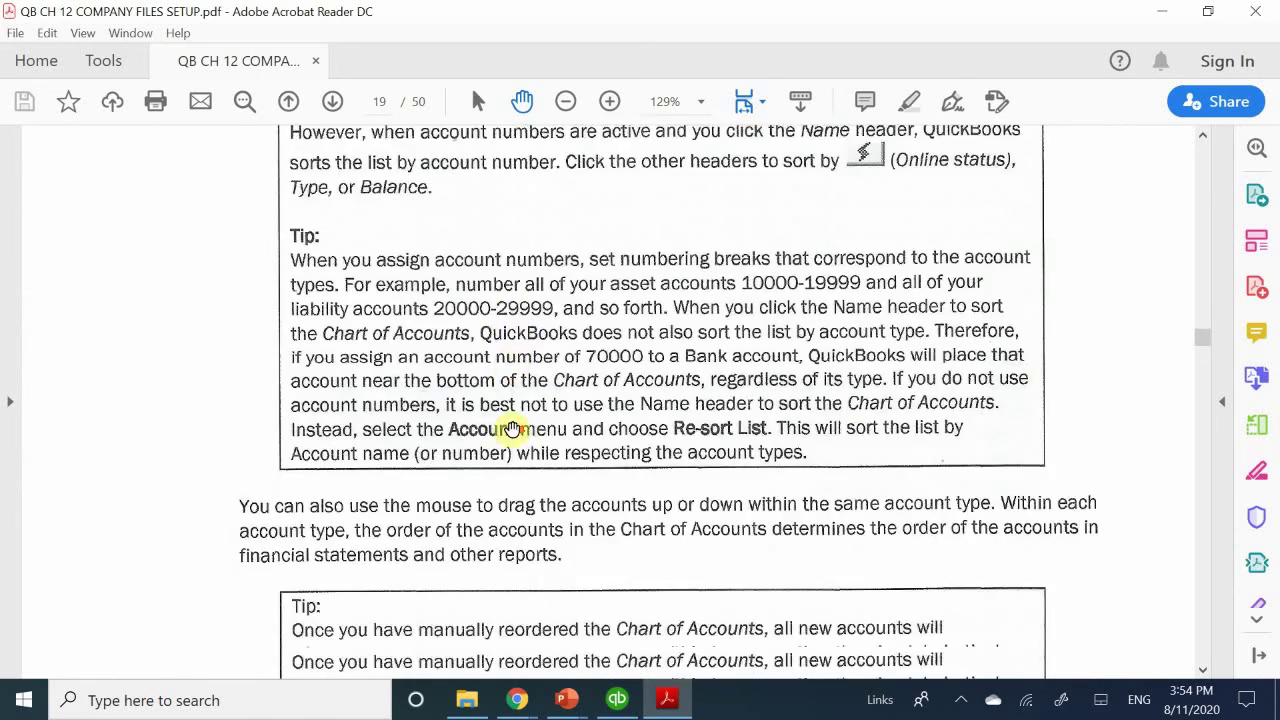
{"action": "scroll", "coordinate": [512, 428], "scroll_direction": "down", "scroll_amount": 20}
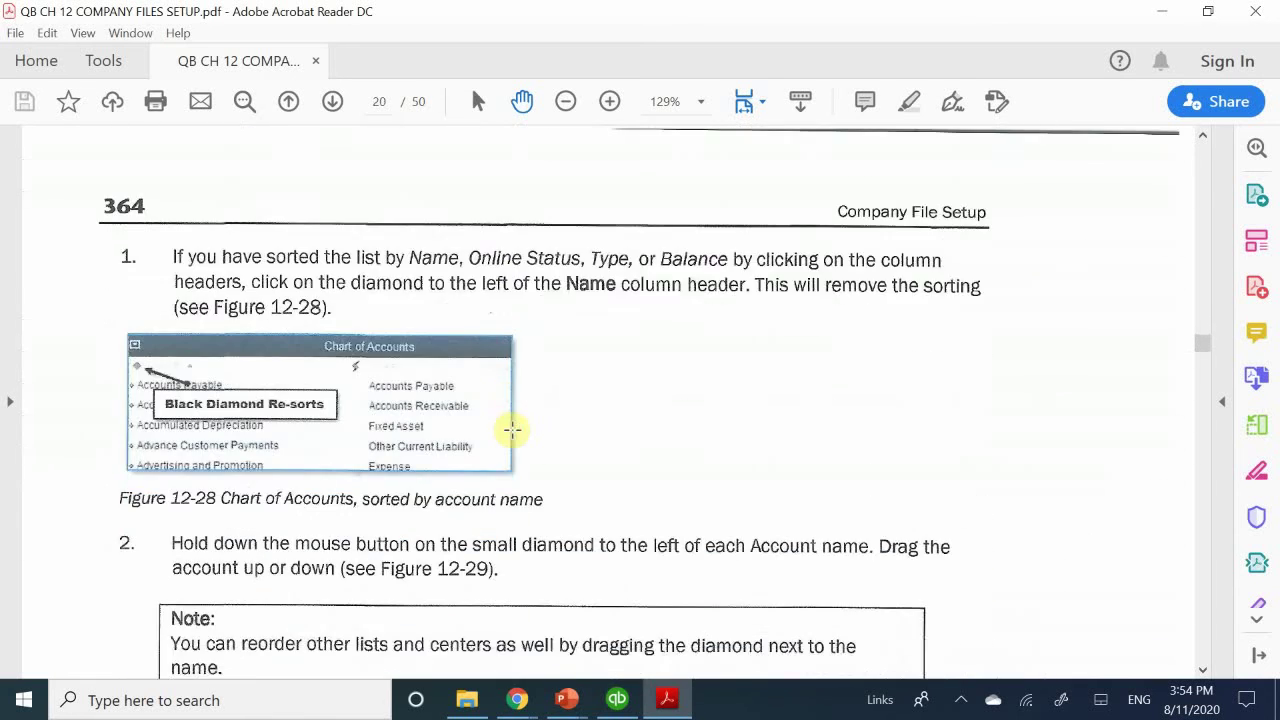
{"action": "scroll", "coordinate": [512, 428], "scroll_direction": "down", "scroll_amount": 20}
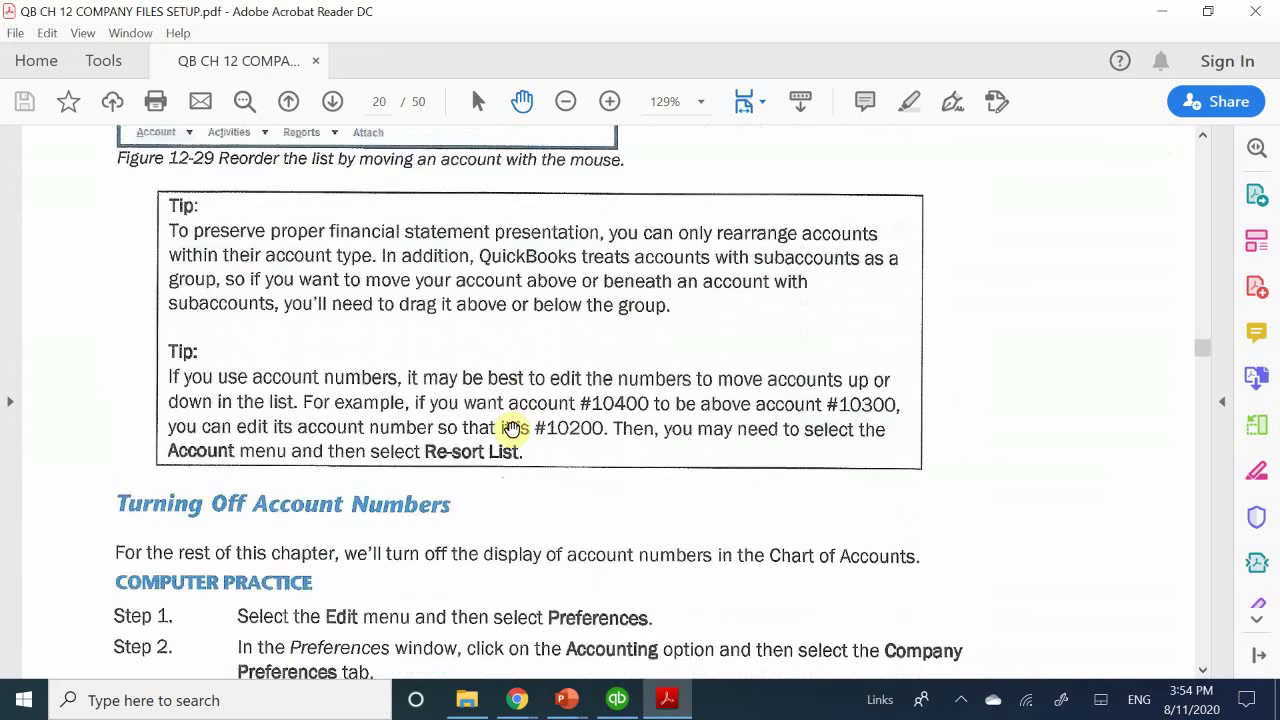
{"action": "scroll", "coordinate": [512, 428], "scroll_direction": "down", "scroll_amount": 3}
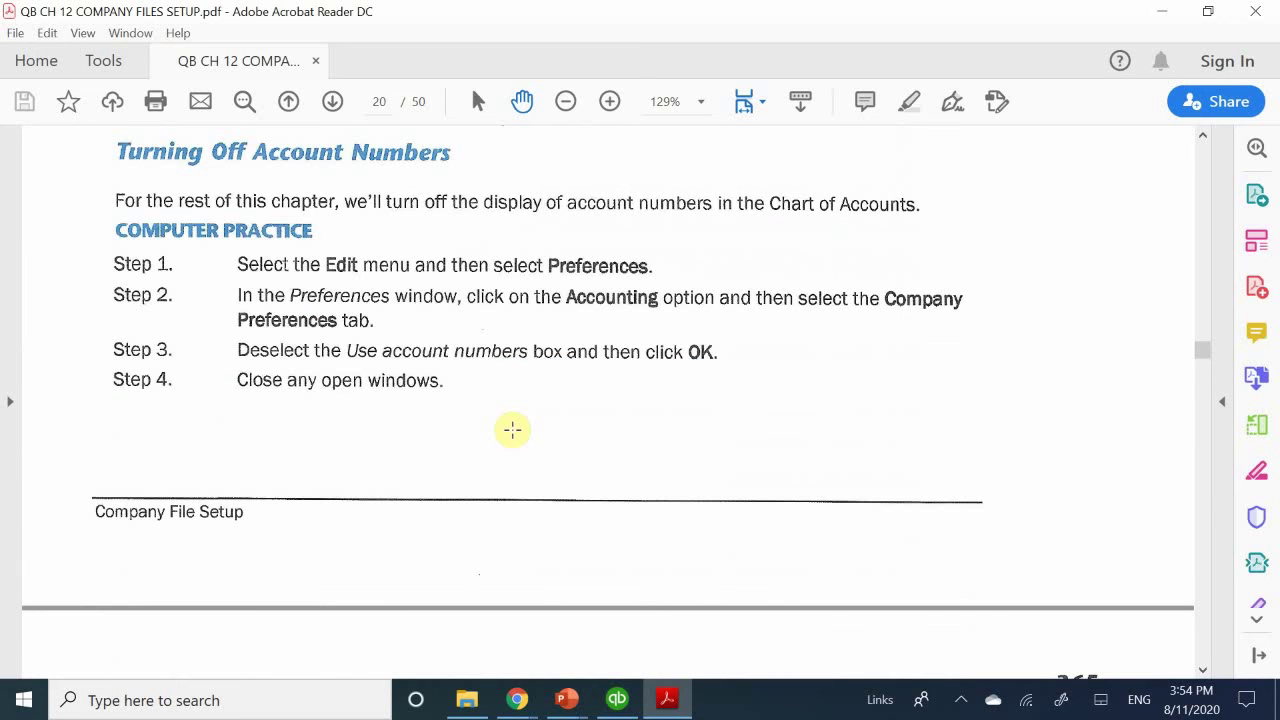
{"action": "scroll", "coordinate": [512, 428], "scroll_direction": "down", "scroll_amount": 16}
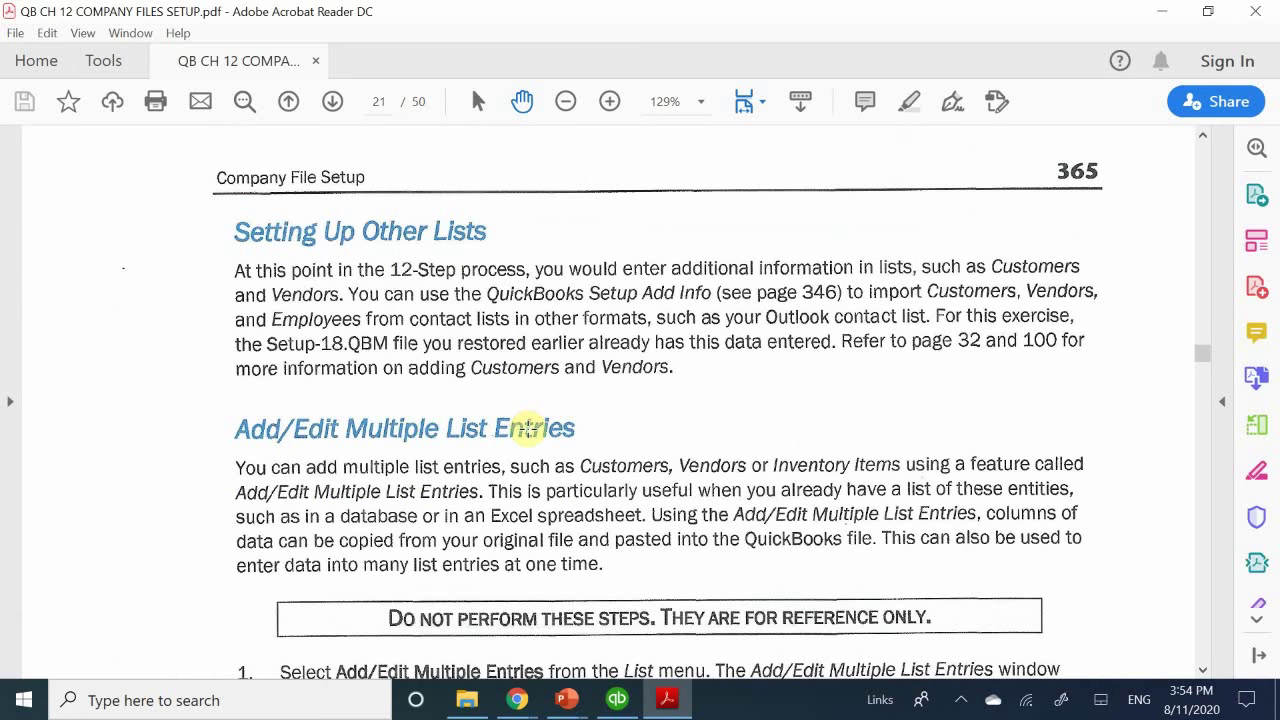
{"action": "scroll", "coordinate": [528, 428], "scroll_direction": "down", "scroll_amount": 20}
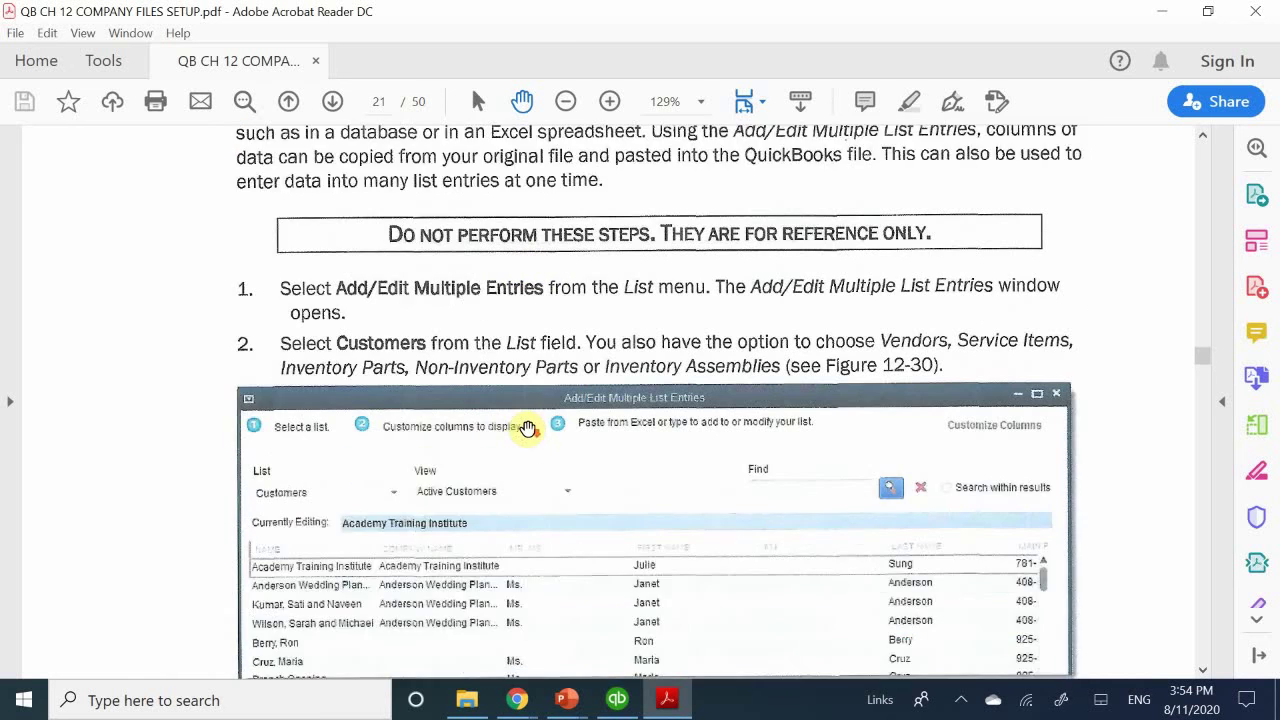
{"action": "scroll", "coordinate": [527, 428], "scroll_direction": "down", "scroll_amount": 20}
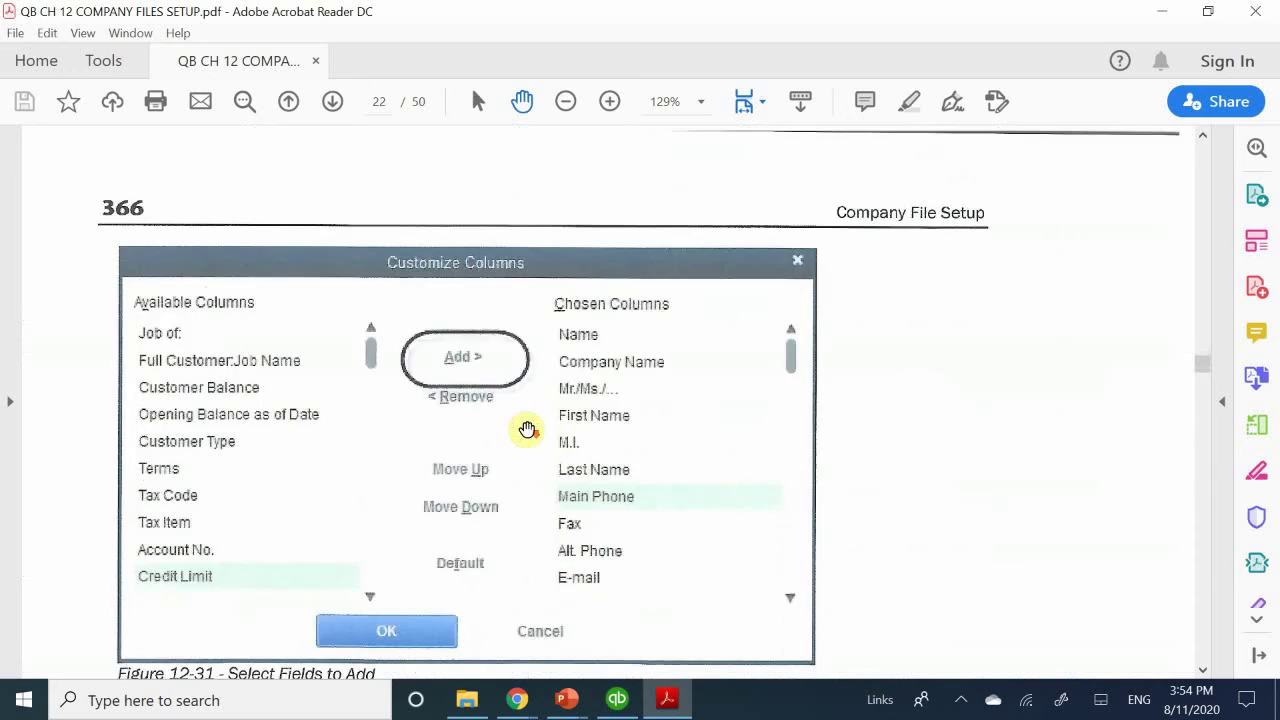
{"action": "scroll", "coordinate": [527, 428], "scroll_direction": "down", "scroll_amount": 20}
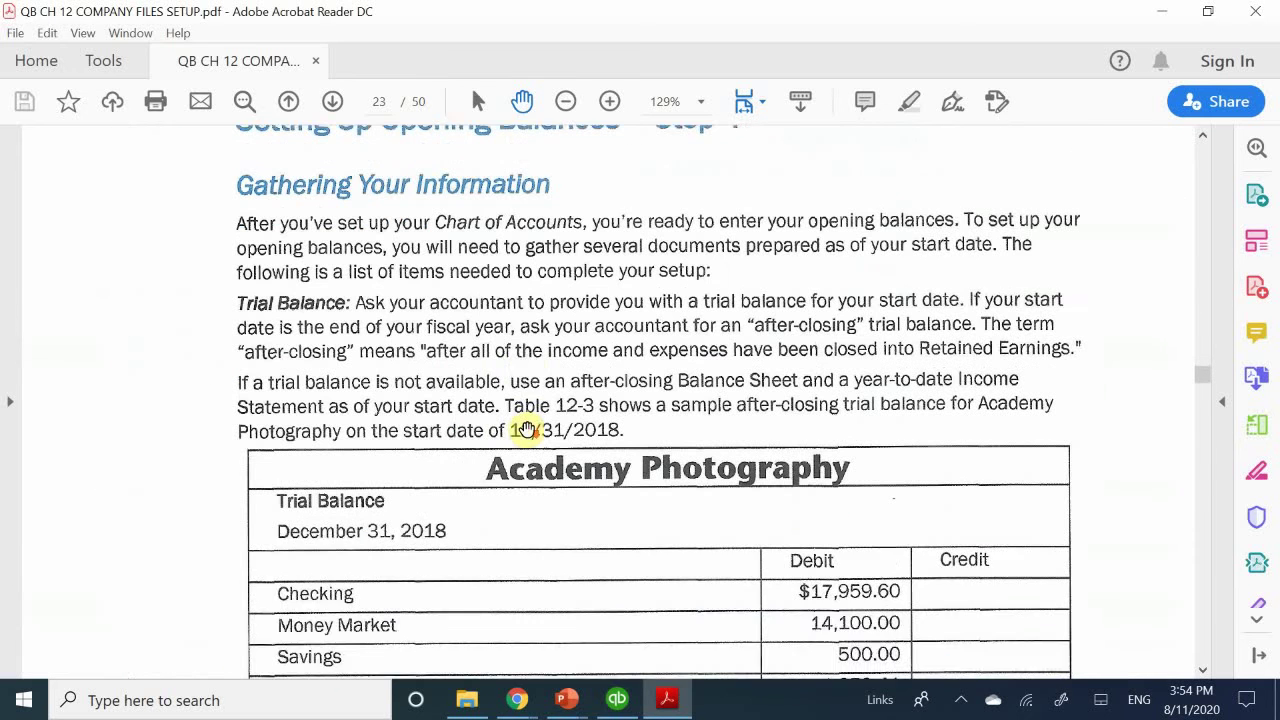
- Examine the Setting Up Opening Balances – Step 4 section, including the trial balance, unpaid bills, payroll, physical inventory and account opening balances
{"action": "scroll", "coordinate": [527, 428], "scroll_direction": "up", "scroll_amount": 2}
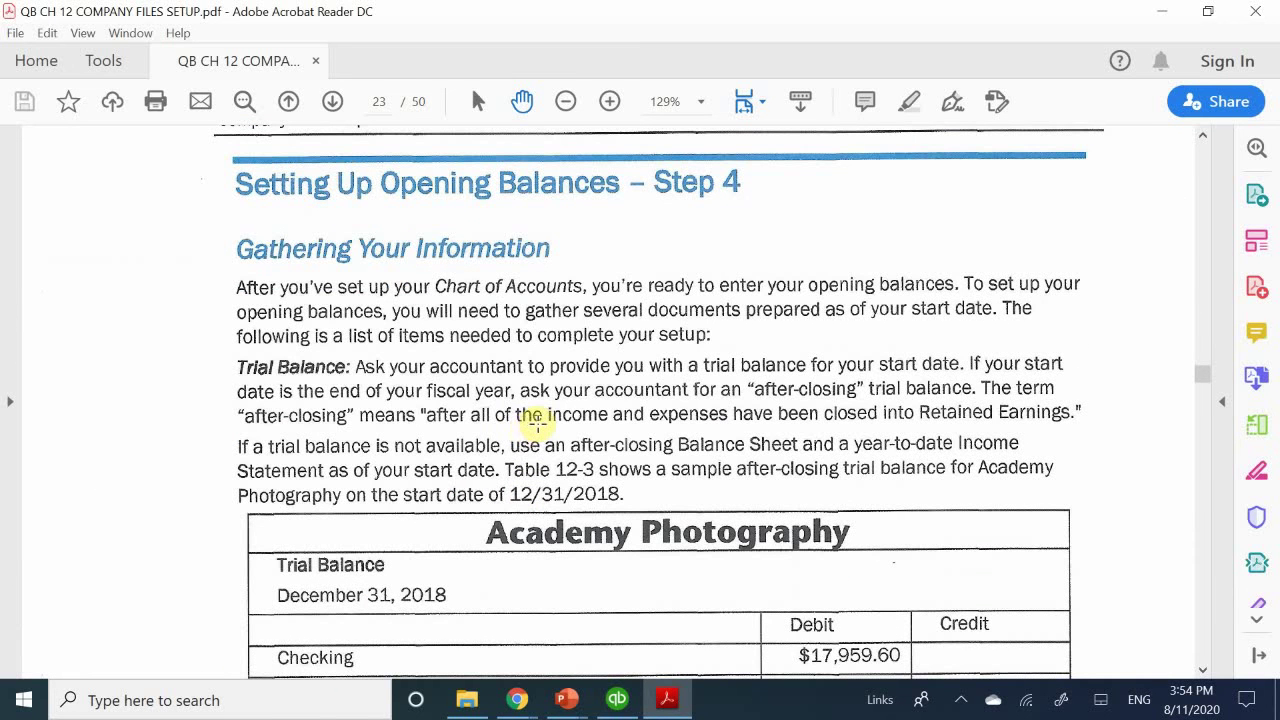
{"action": "scroll", "coordinate": [538, 425], "scroll_direction": "down", "scroll_amount": 20}
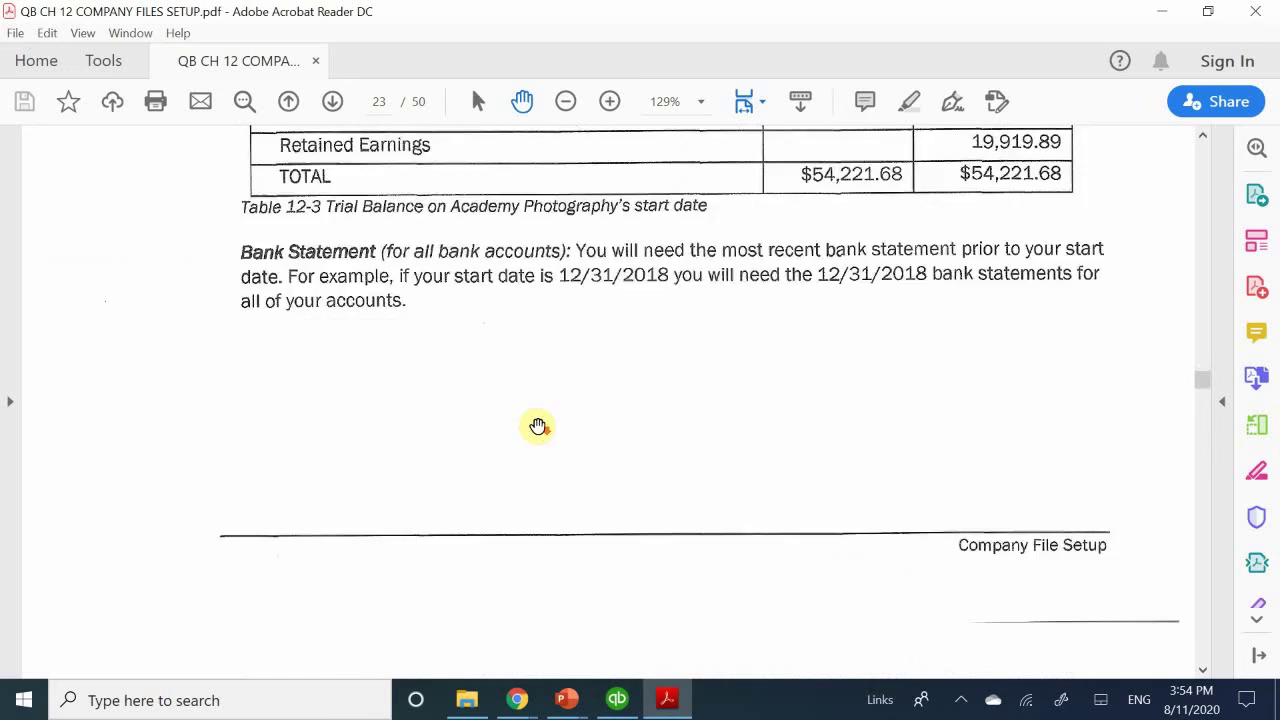
{"action": "scroll", "coordinate": [538, 427], "scroll_direction": "down", "scroll_amount": 20}
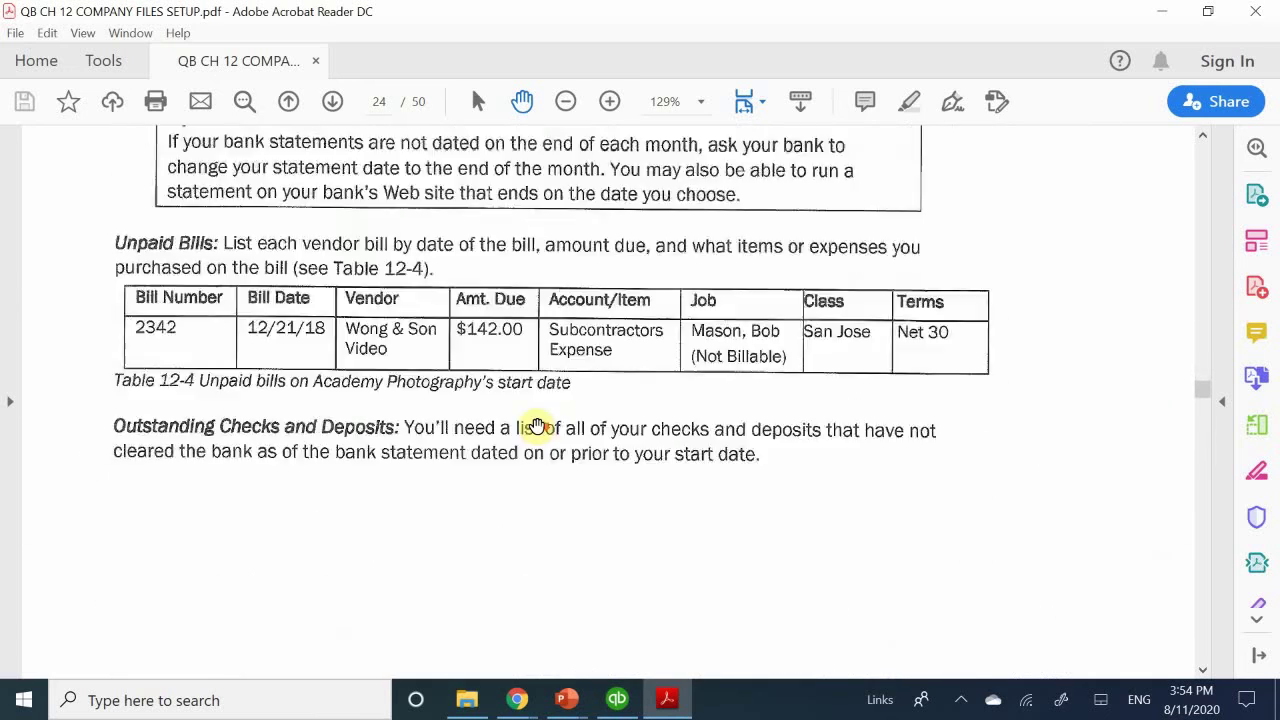
{"action": "scroll", "coordinate": [538, 427], "scroll_direction": "down", "scroll_amount": 20}
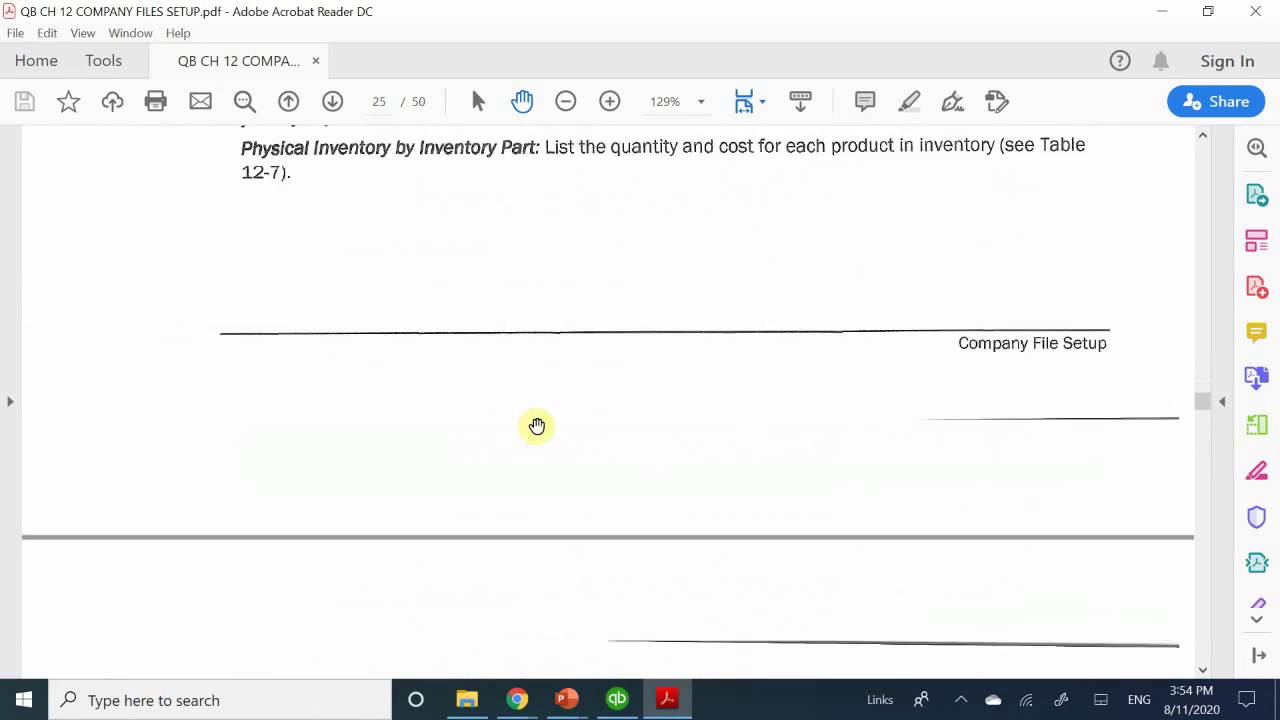
{"action": "scroll", "coordinate": [537, 426], "scroll_direction": "down", "scroll_amount": 20}
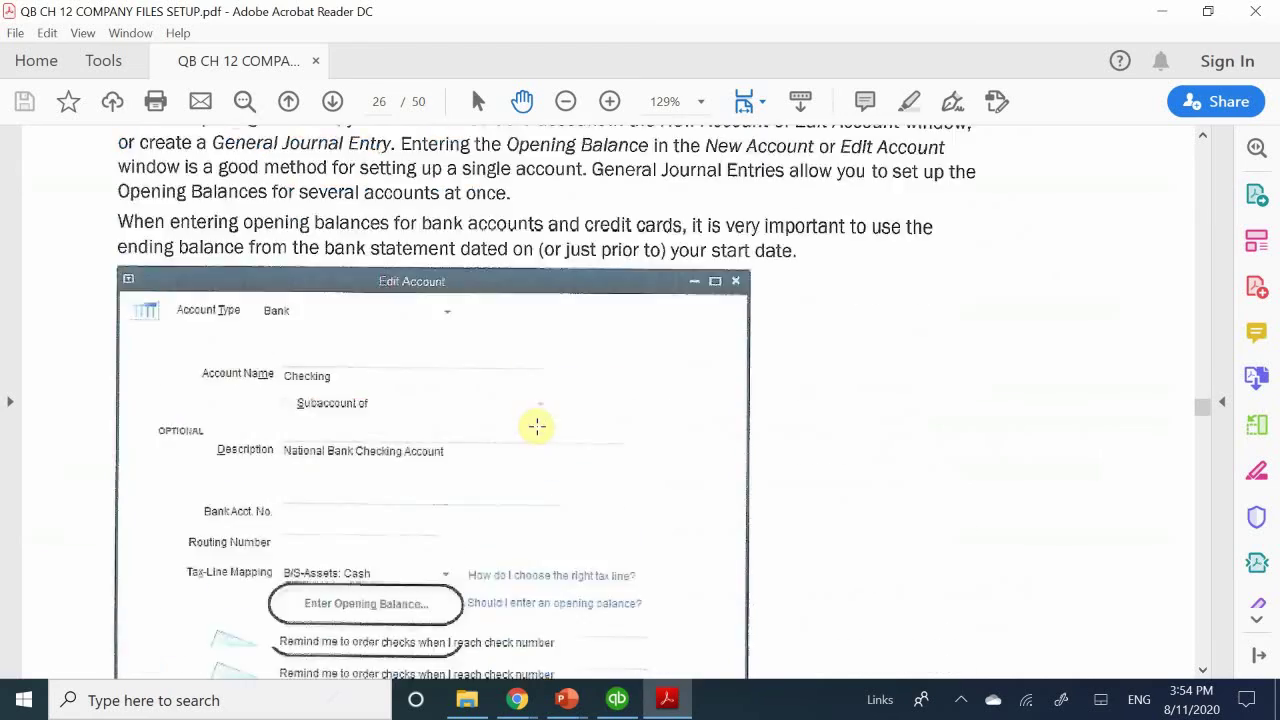
{"action": "scroll", "coordinate": [537, 426], "scroll_direction": "down", "scroll_amount": 20}
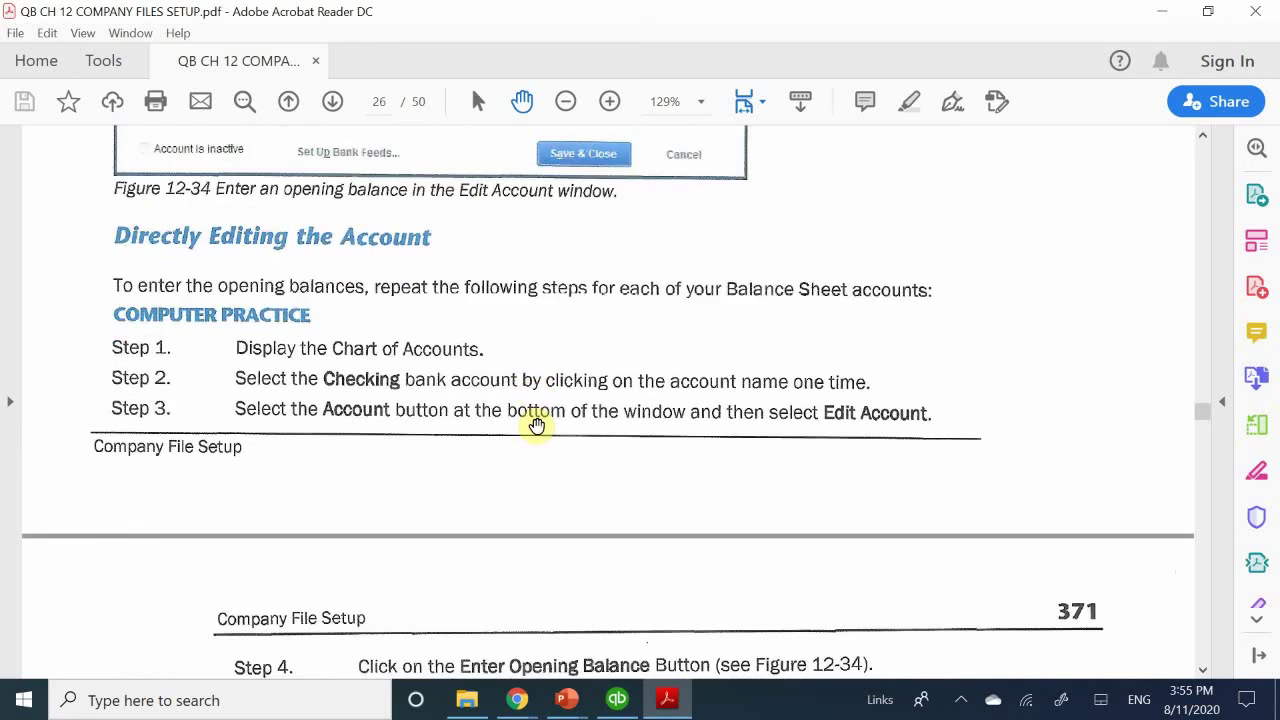
{"action": "scroll", "coordinate": [537, 426], "scroll_direction": "up", "scroll_amount": 20}
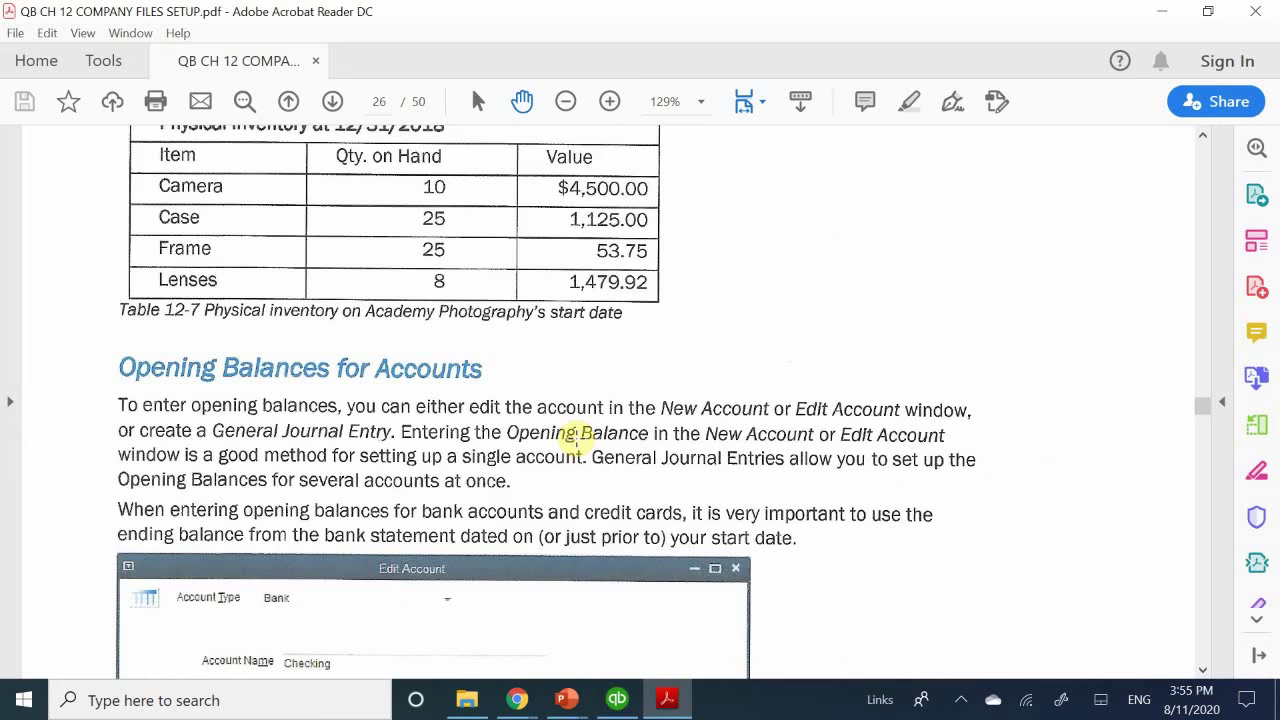
{"action": "scroll", "coordinate": [577, 440], "scroll_direction": "up", "scroll_amount": 3}
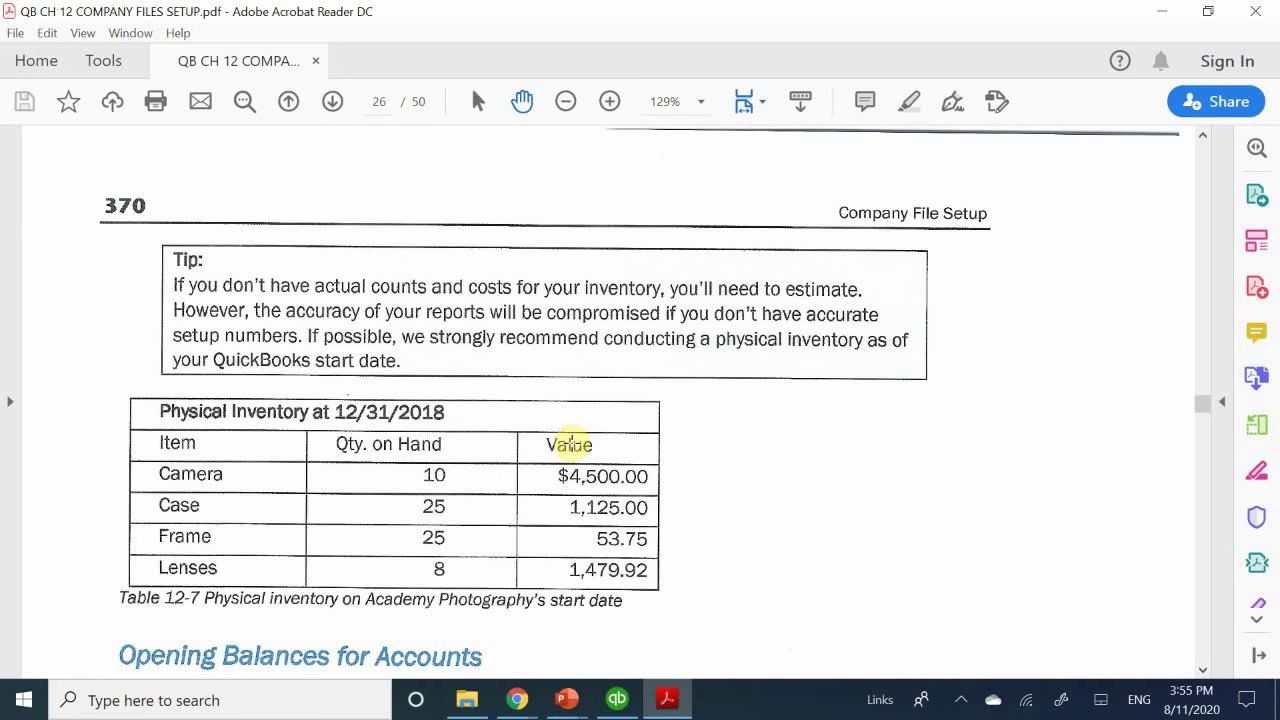
{"action": "scroll", "coordinate": [570, 443], "scroll_direction": "up", "scroll_amount": 10}
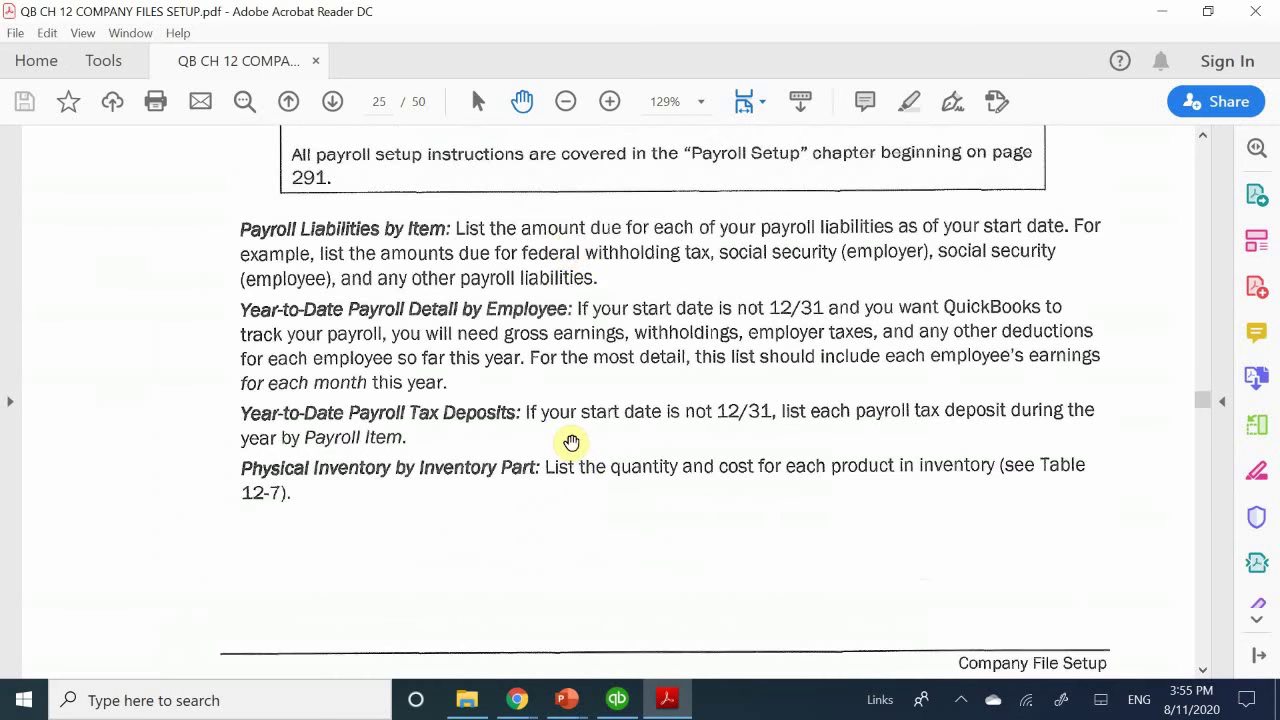
{"action": "scroll", "coordinate": [571, 442], "scroll_direction": "up", "scroll_amount": 3}
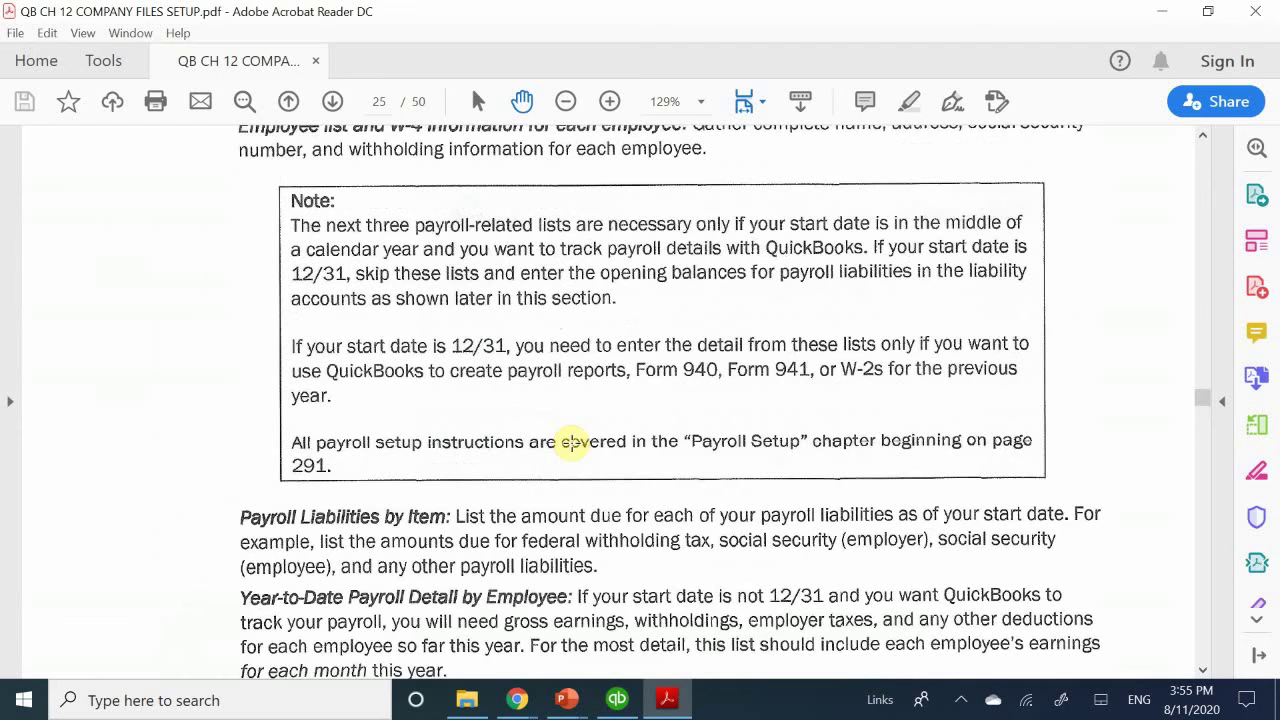
{"action": "scroll", "coordinate": [571, 443], "scroll_direction": "down", "scroll_amount": 4}
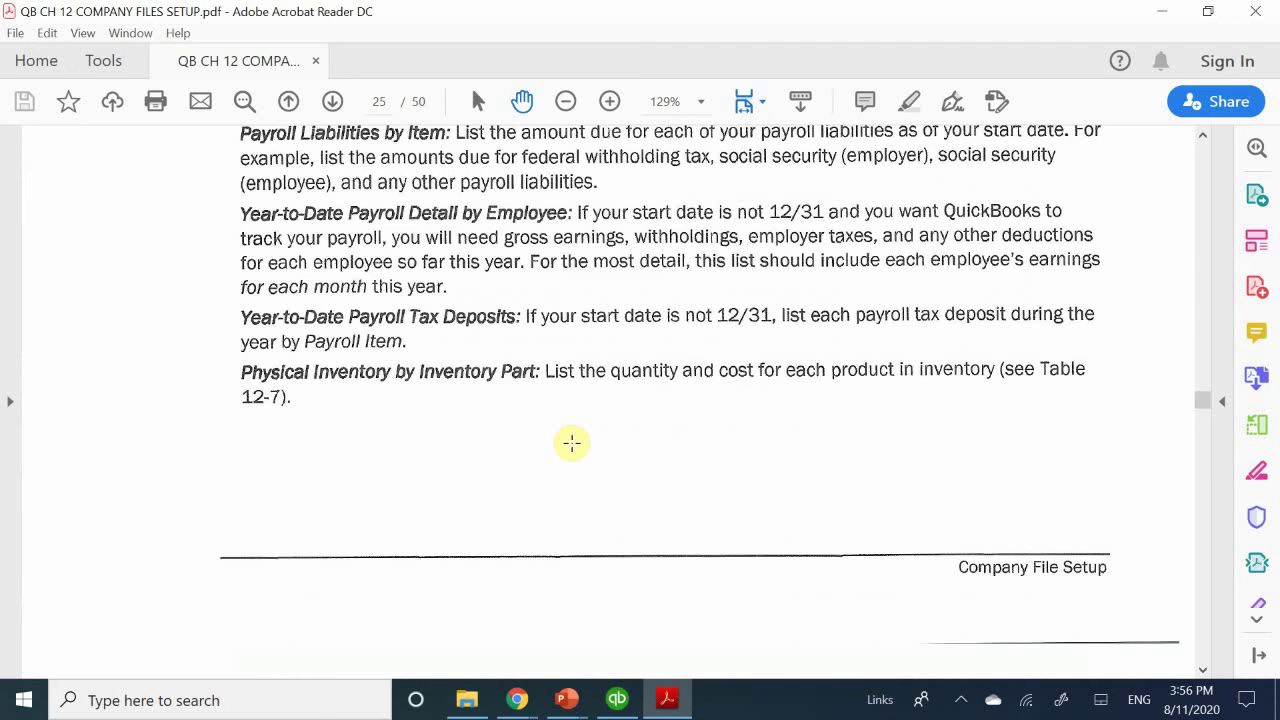
- Review the physical inventory table, the Opening Balances for Accounts section and the directly-editing steps for the Checking and Money Market opening balances
{"action": "scroll", "coordinate": [571, 443], "scroll_direction": "down", "scroll_amount": 5}
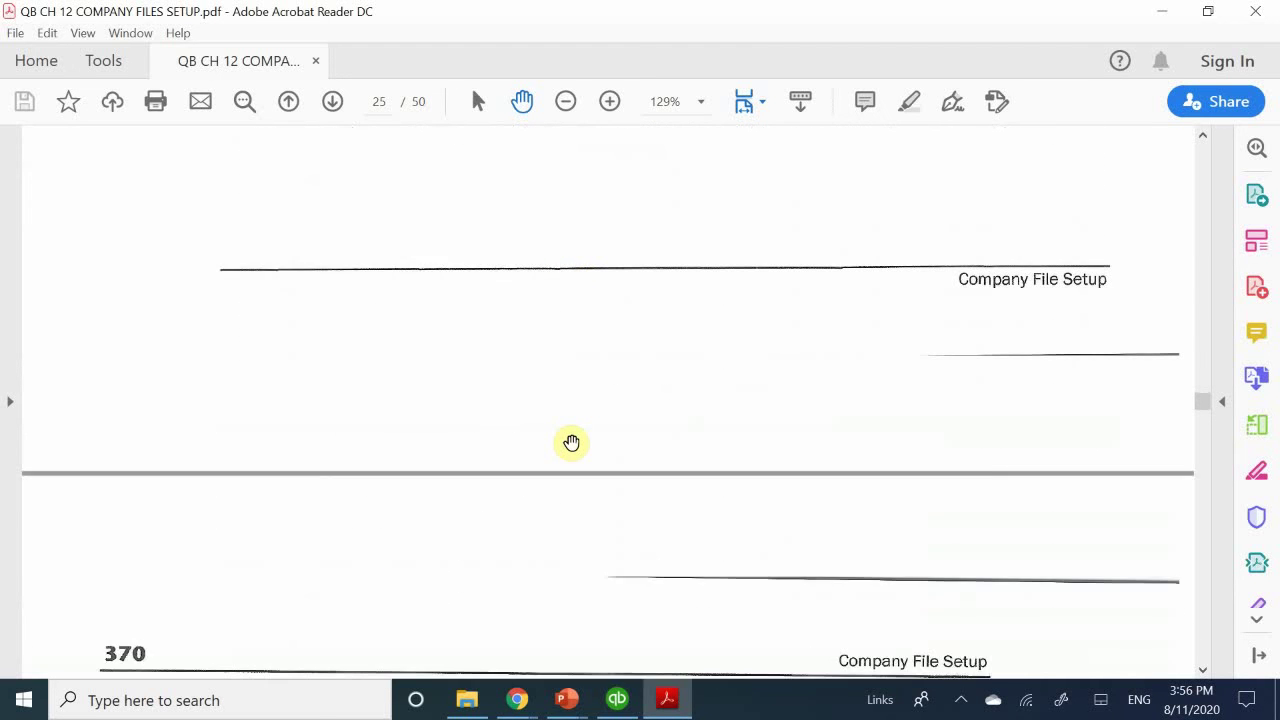
{"action": "scroll", "coordinate": [571, 443], "scroll_direction": "down", "scroll_amount": 6}
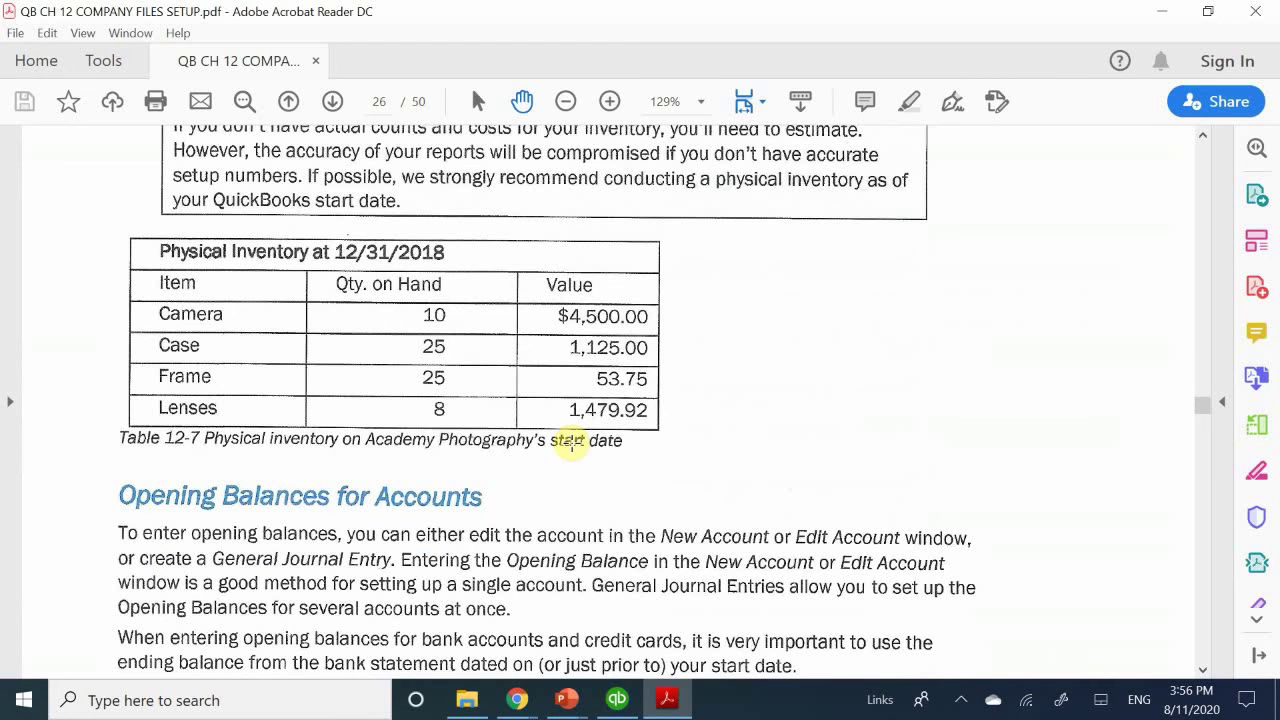
{"action": "scroll", "coordinate": [571, 443], "scroll_direction": "down", "scroll_amount": 1}
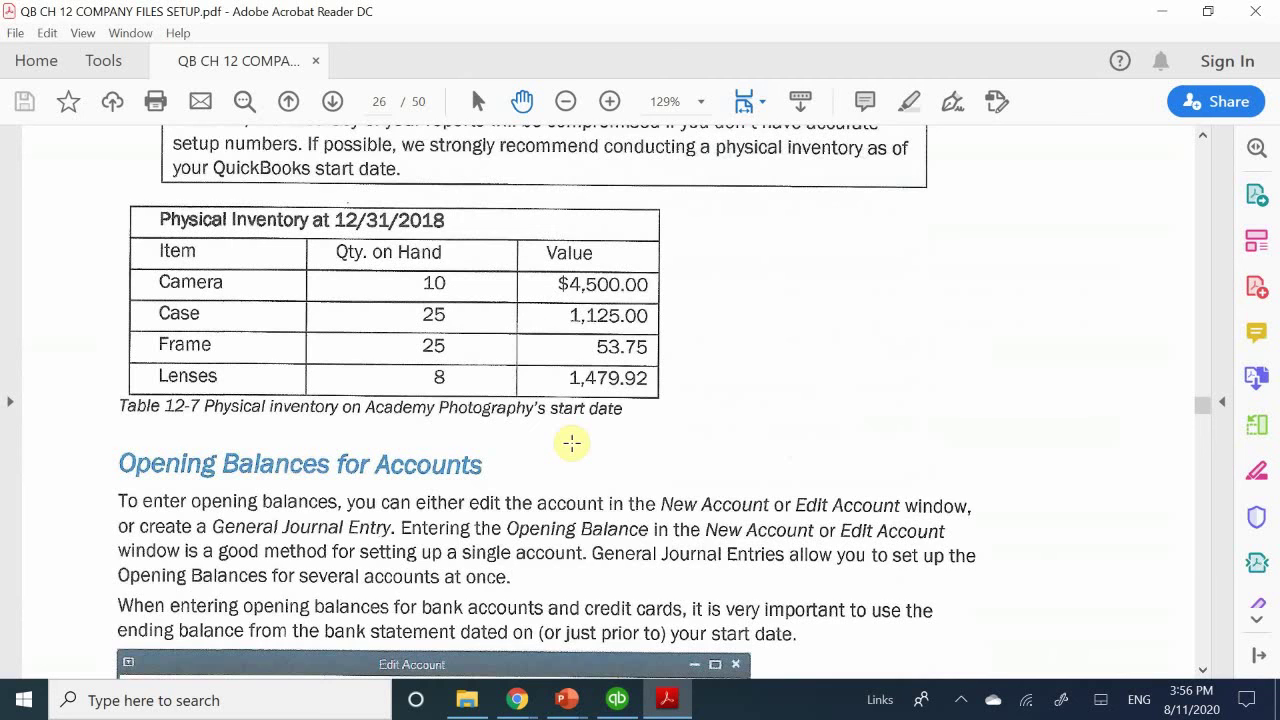
{"action": "scroll", "coordinate": [571, 443], "scroll_direction": "down", "scroll_amount": 1}
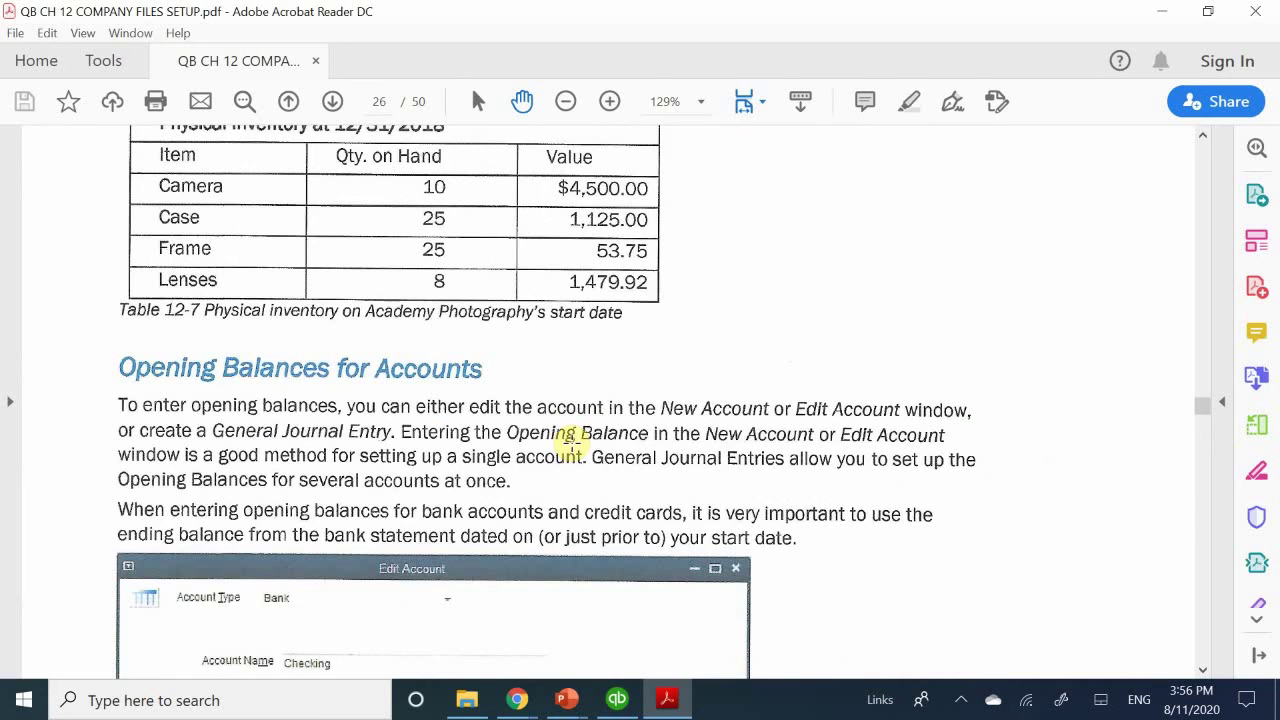
{"action": "scroll", "coordinate": [571, 443], "scroll_direction": "down", "scroll_amount": 1}
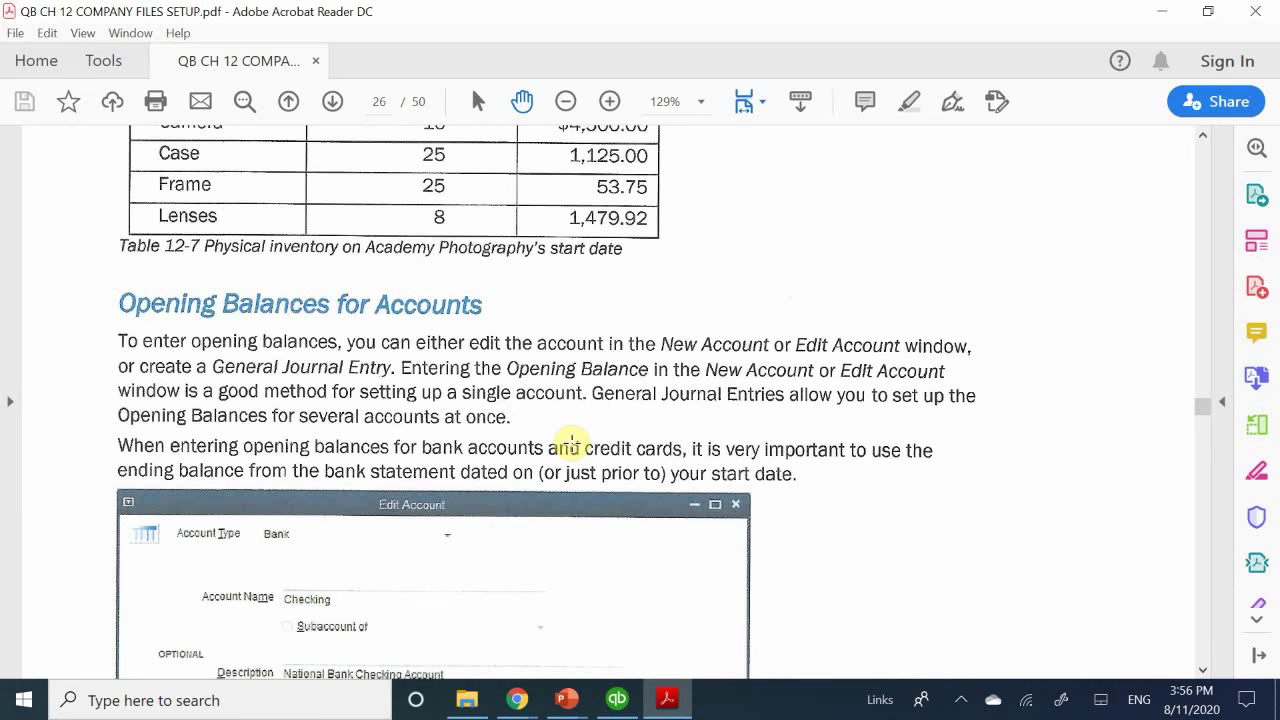
{"action": "scroll", "coordinate": [568, 432], "scroll_direction": "down", "scroll_amount": 5}
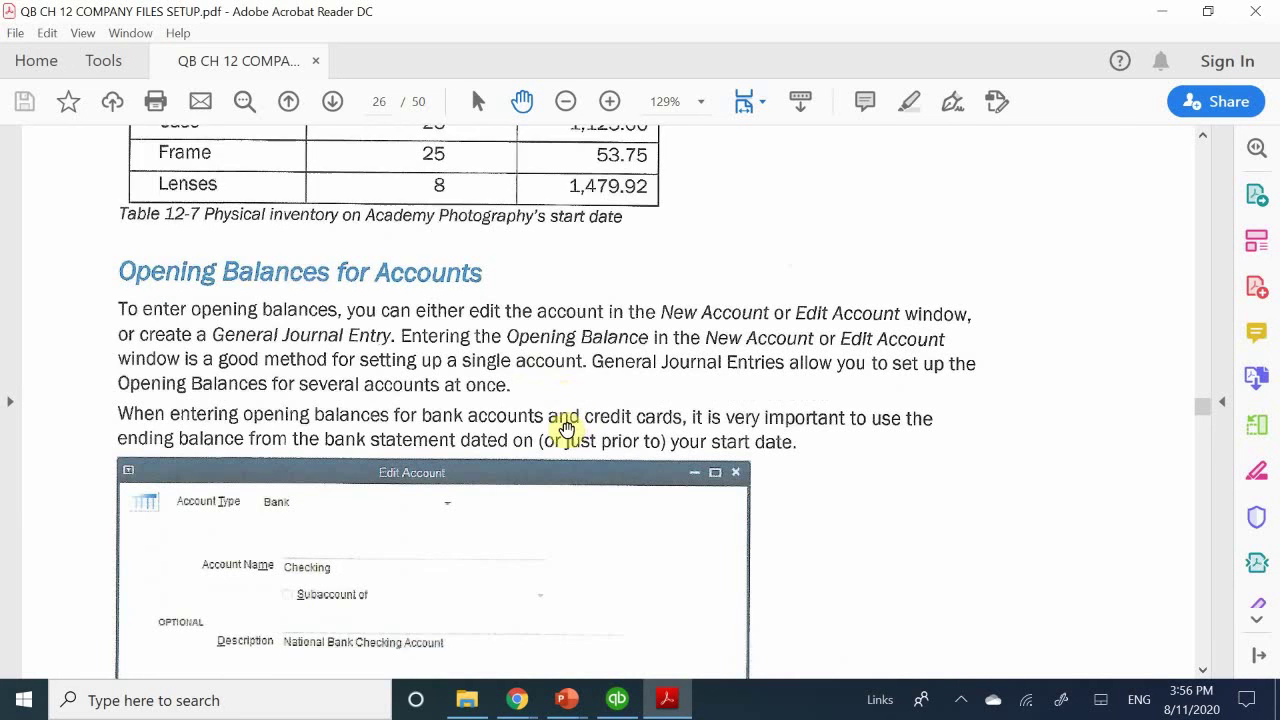
{"action": "scroll", "coordinate": [567, 429], "scroll_direction": "down", "scroll_amount": 8}
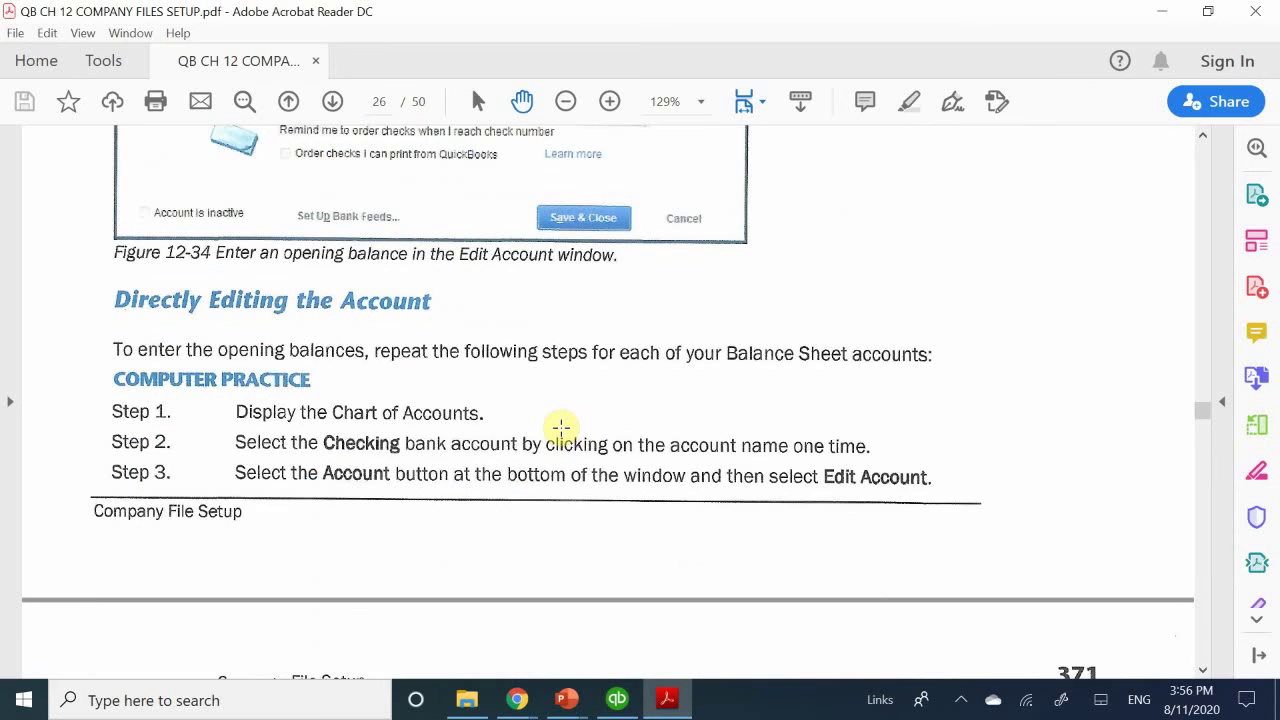
{"action": "scroll", "coordinate": [561, 428], "scroll_direction": "down", "scroll_amount": 7}
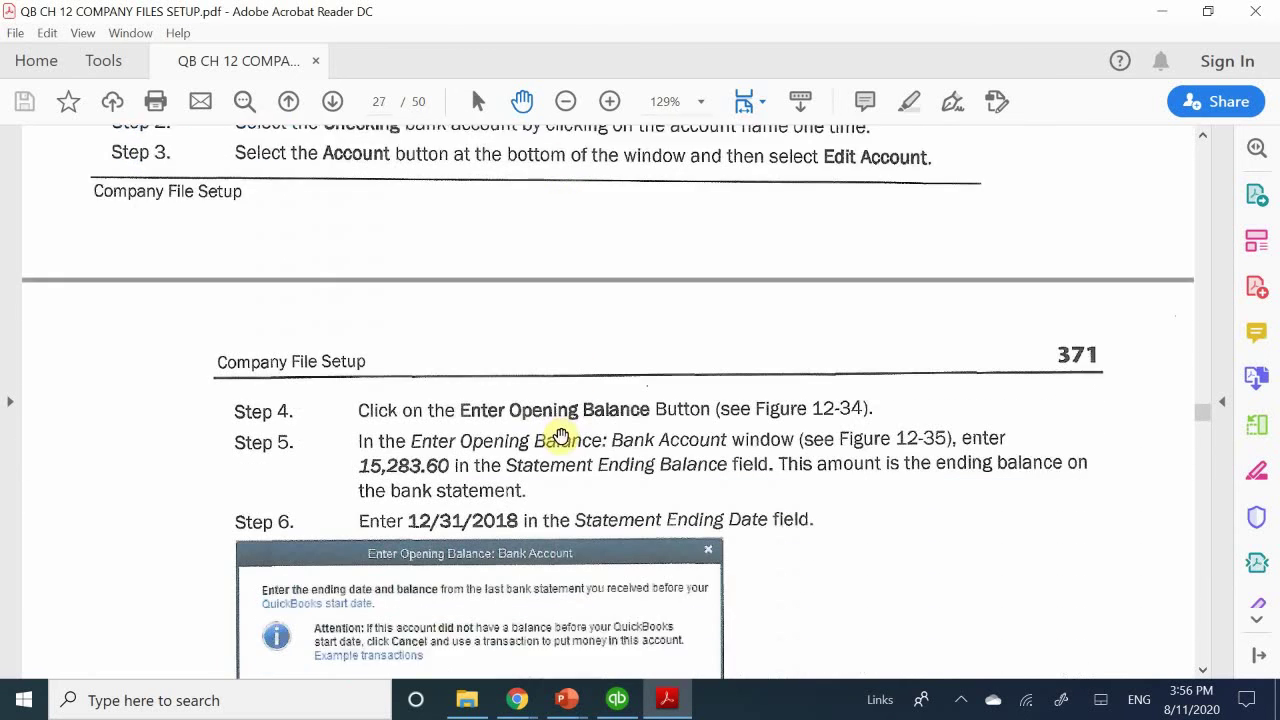
{"action": "scroll", "coordinate": [561, 433], "scroll_direction": "down", "scroll_amount": 3}
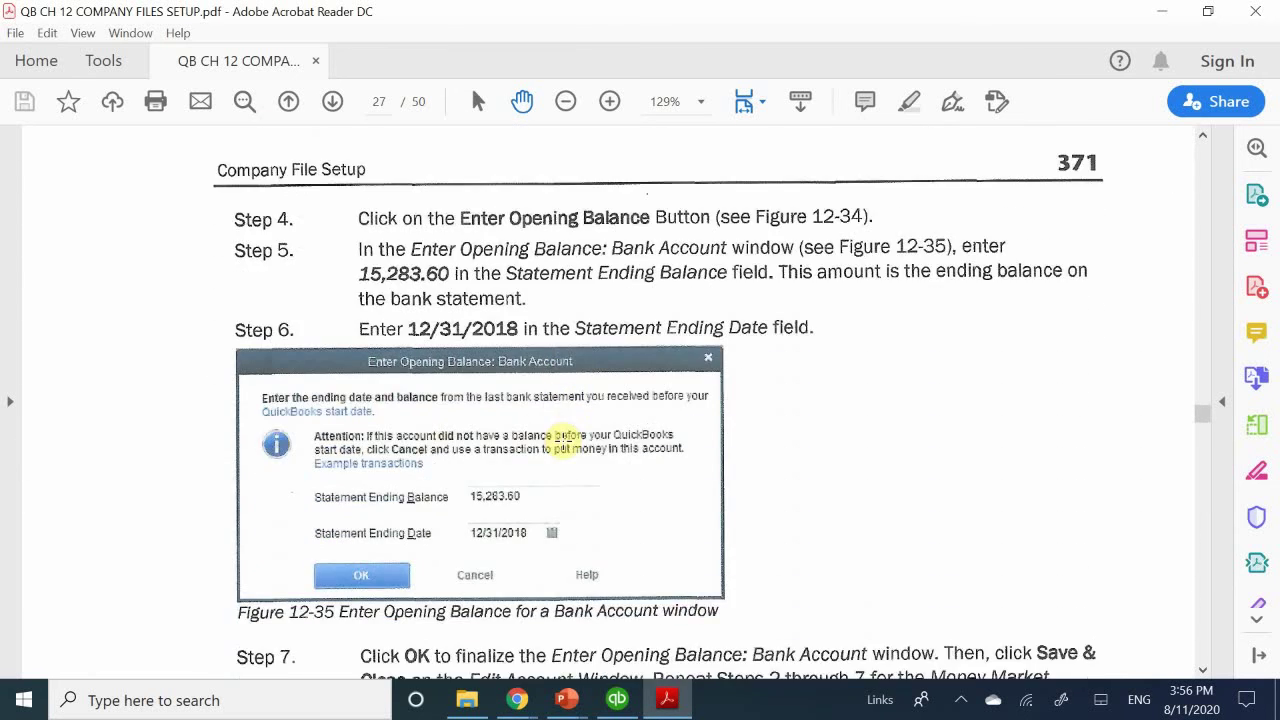
{"action": "scroll", "coordinate": [563, 440], "scroll_direction": "down", "scroll_amount": 5}
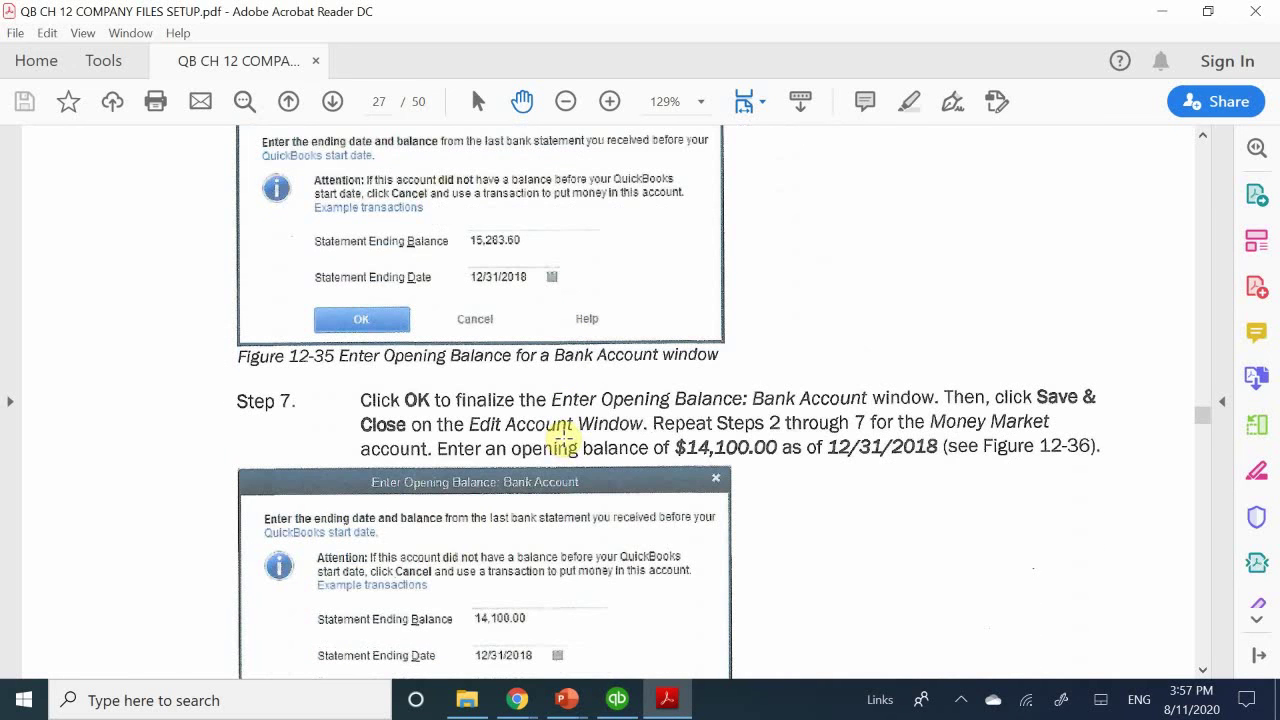
{"action": "scroll", "coordinate": [561, 440], "scroll_direction": "down", "scroll_amount": 2}
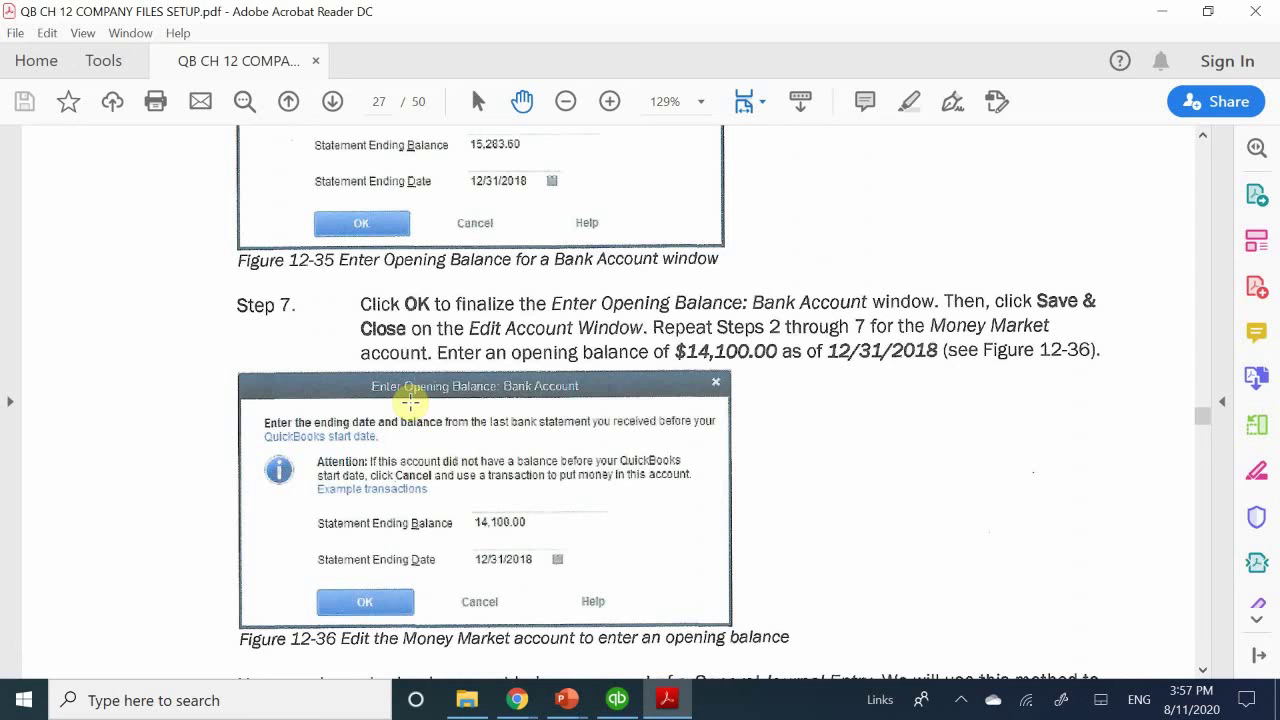
- Examine the sections on recording opening balances with a General Journal Entry and understanding Opening Bal Equity
{"action": "scroll", "coordinate": [410, 402], "scroll_direction": "down", "scroll_amount": 8}
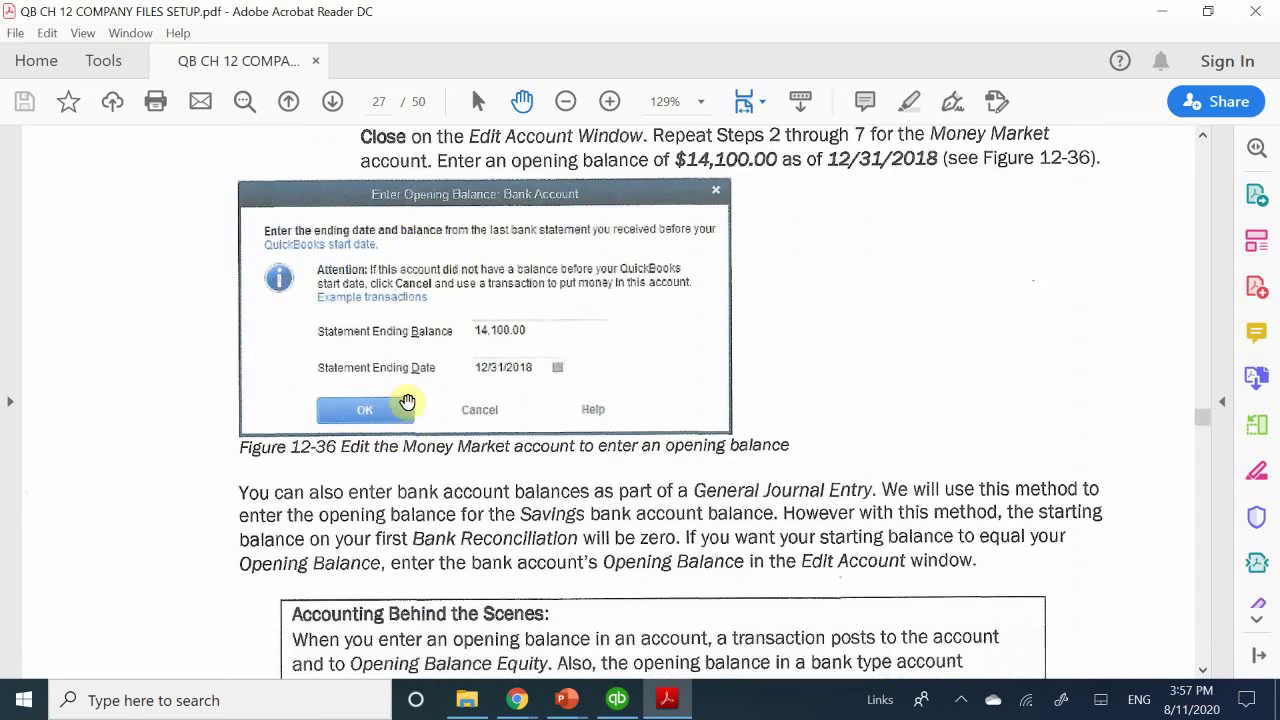
{"action": "scroll", "coordinate": [408, 401], "scroll_direction": "down", "scroll_amount": 14}
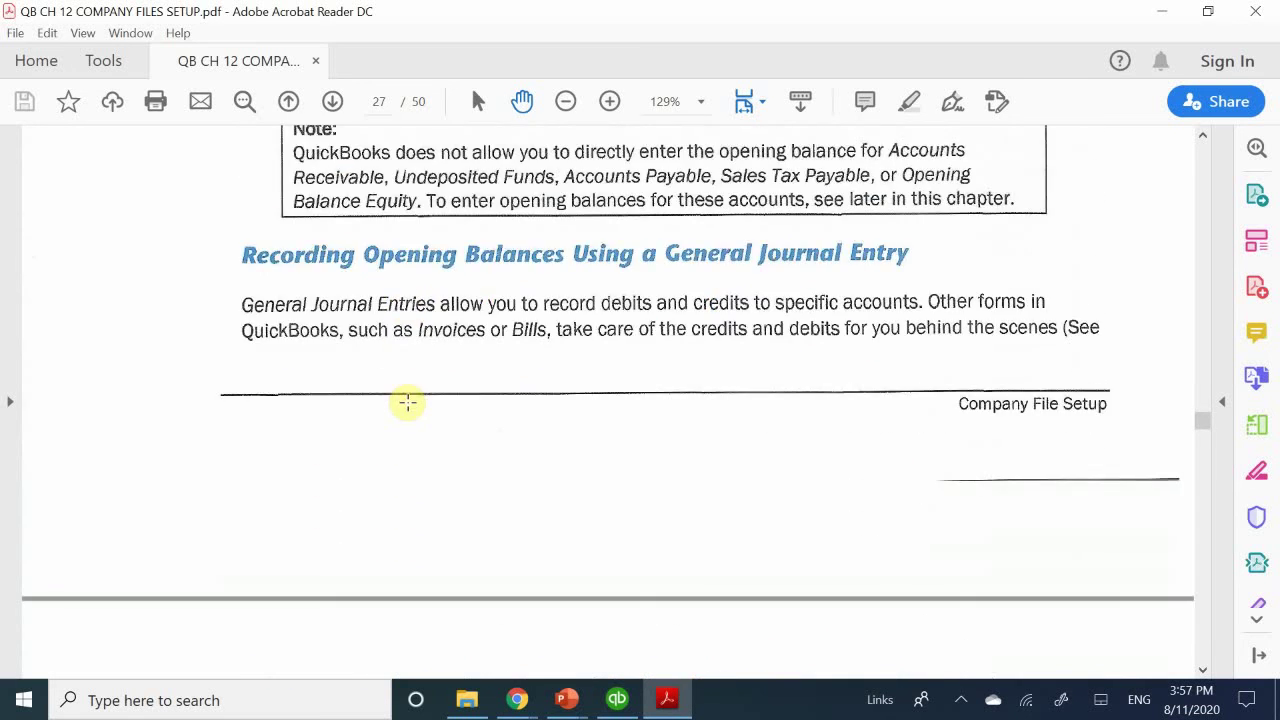
{"action": "scroll", "coordinate": [408, 401], "scroll_direction": "down", "scroll_amount": 13}
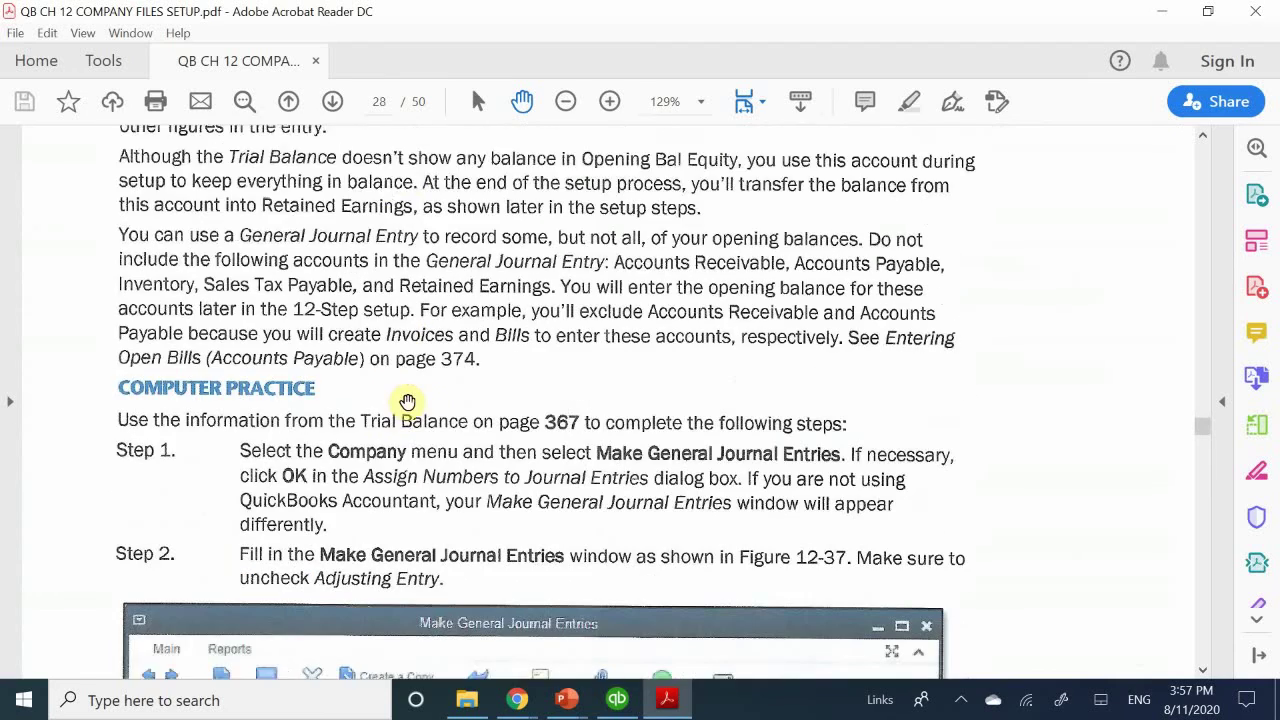
{"action": "scroll", "coordinate": [408, 401], "scroll_direction": "down", "scroll_amount": 10}
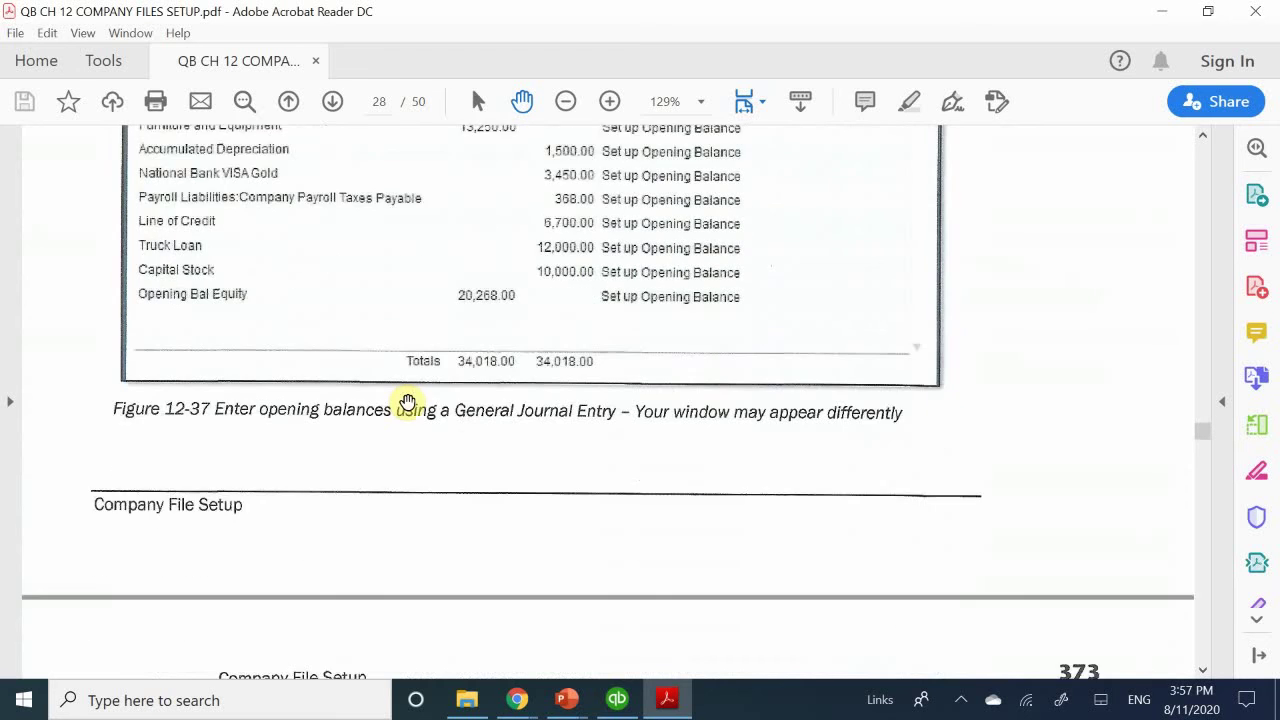
{"action": "scroll", "coordinate": [408, 401], "scroll_direction": "down", "scroll_amount": 6}
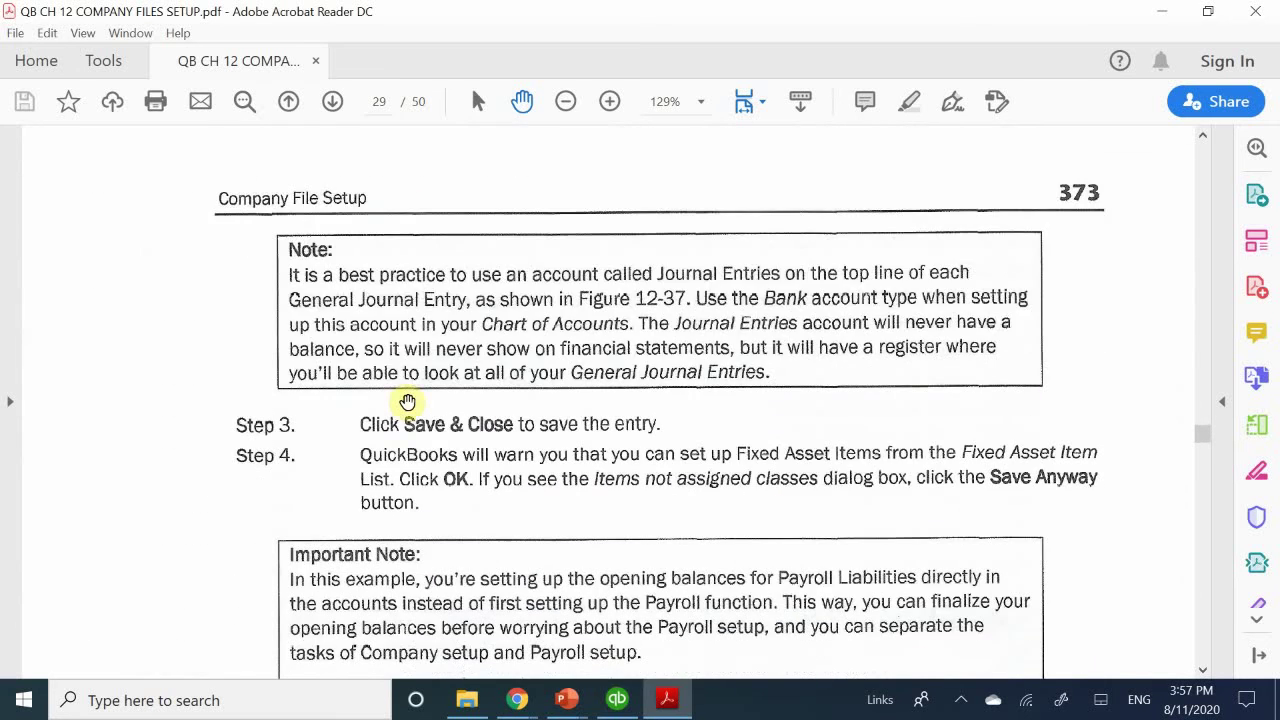
{"action": "scroll", "coordinate": [408, 401], "scroll_direction": "down", "scroll_amount": 6}
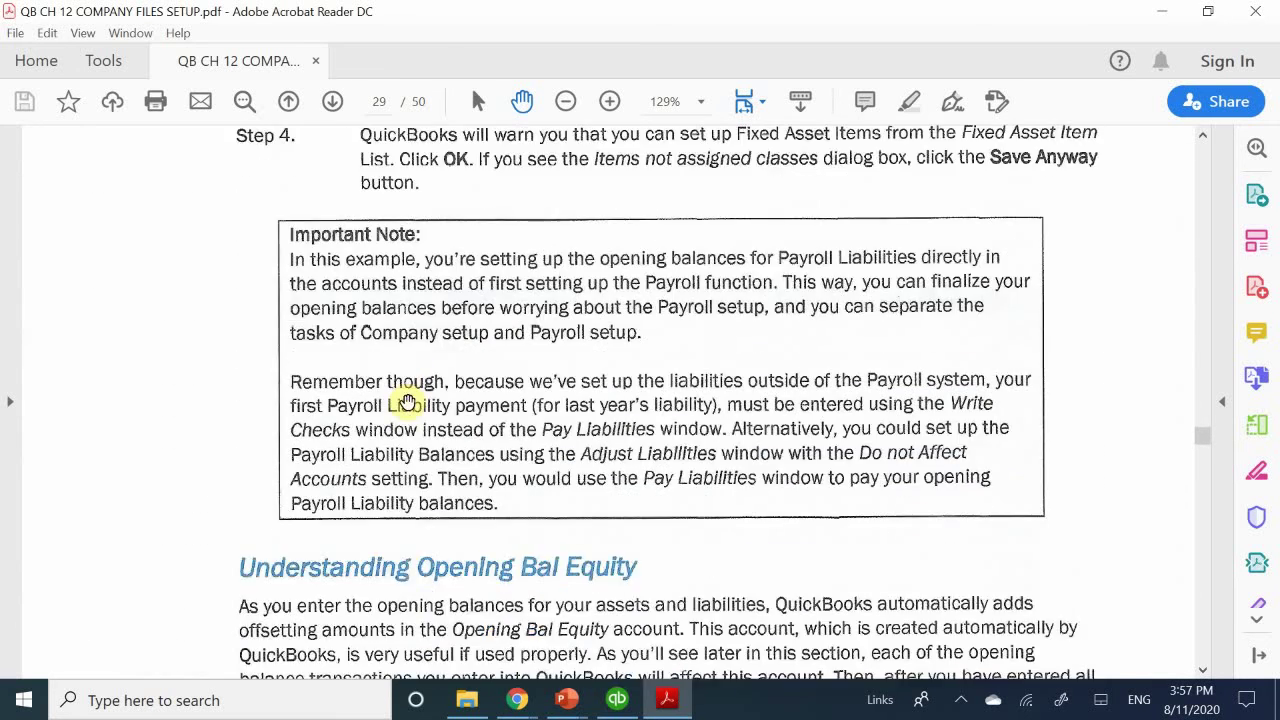
{"action": "scroll", "coordinate": [408, 401], "scroll_direction": "down", "scroll_amount": 5}
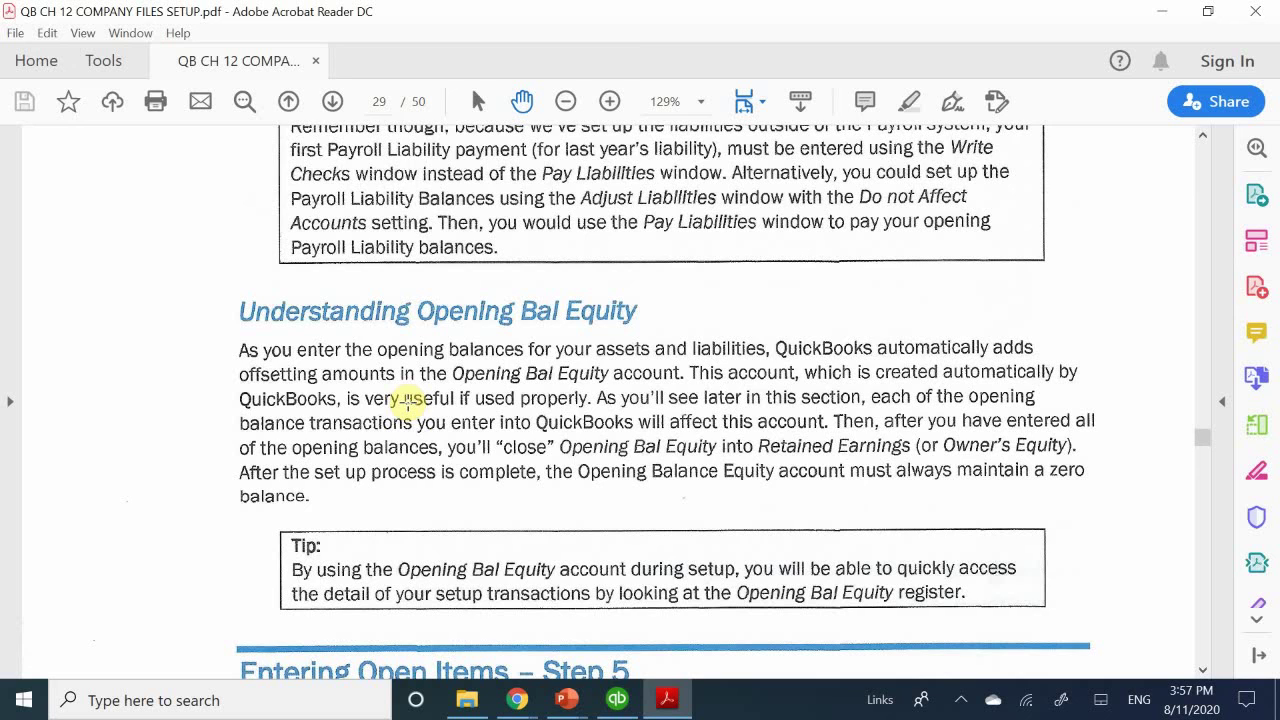
- Skim the setup steps from Entering Open Items – Step 5 through adjusting inventory and Verifying your Trial Balance – Step 10
{"action": "scroll", "coordinate": [408, 401], "scroll_direction": "down", "scroll_amount": 20}
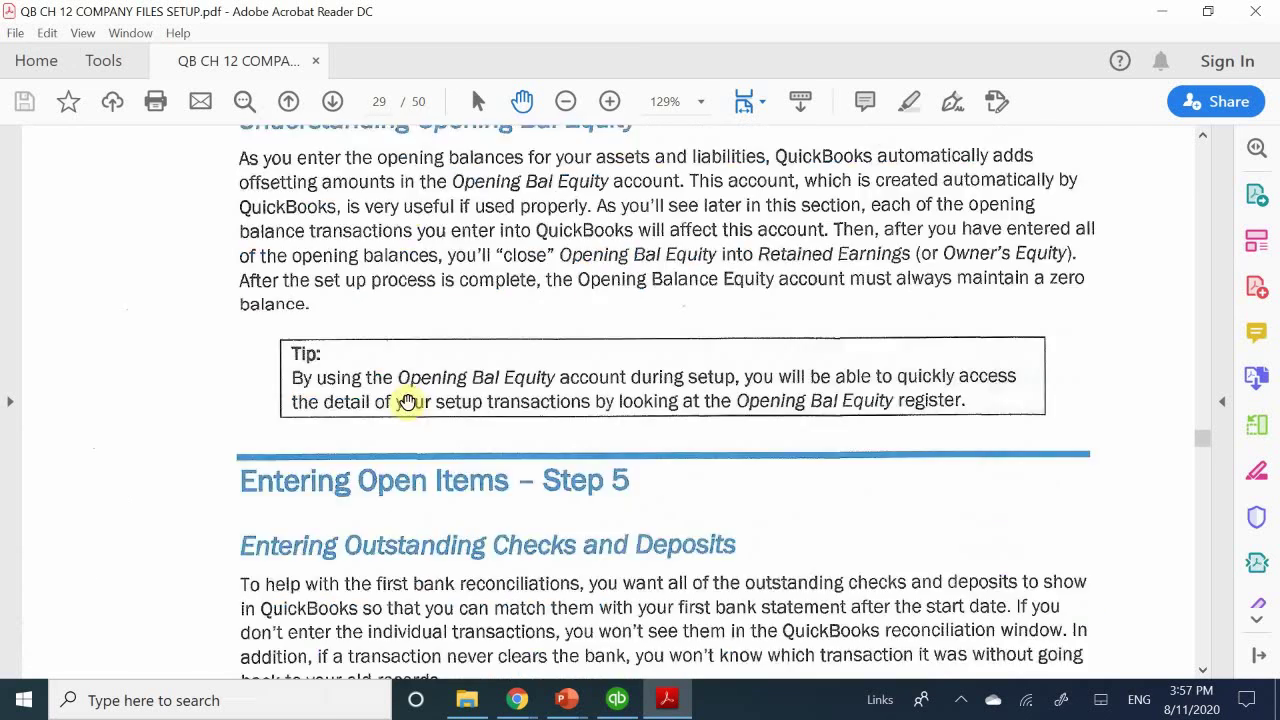
{"action": "scroll", "coordinate": [408, 401], "scroll_direction": "down", "scroll_amount": 20}
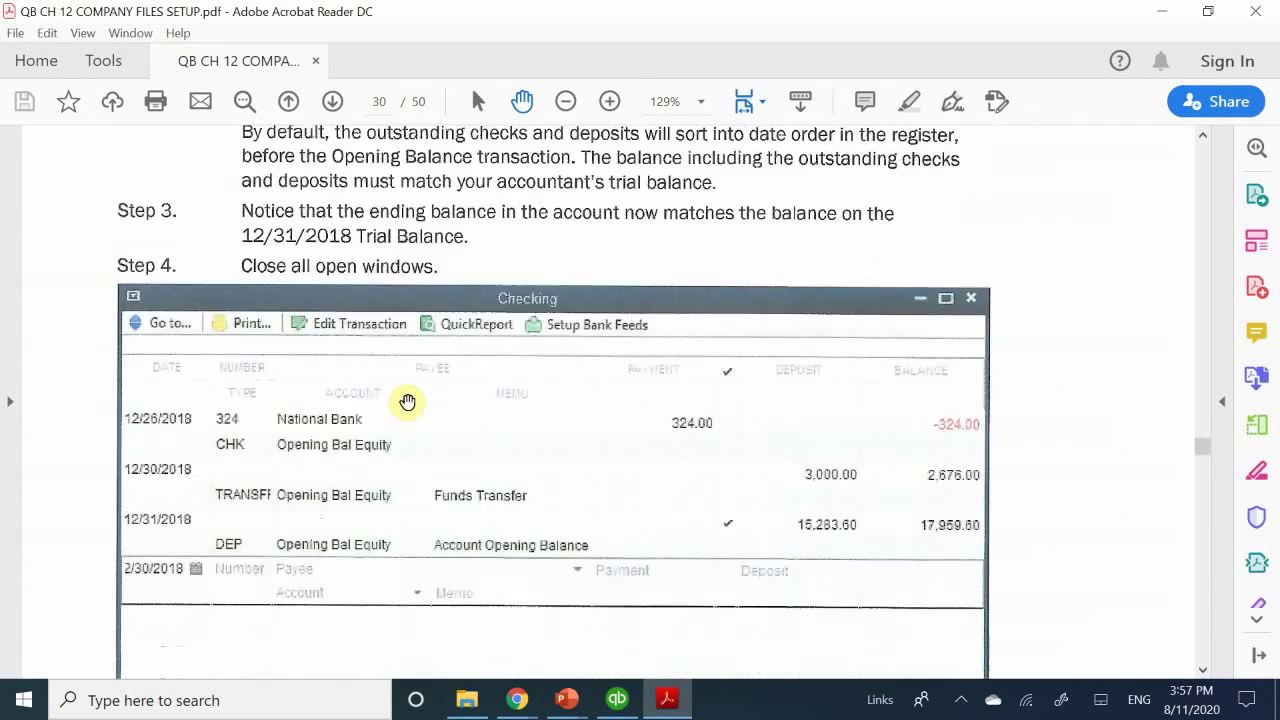
{"action": "scroll", "coordinate": [408, 401], "scroll_direction": "down", "scroll_amount": 16}
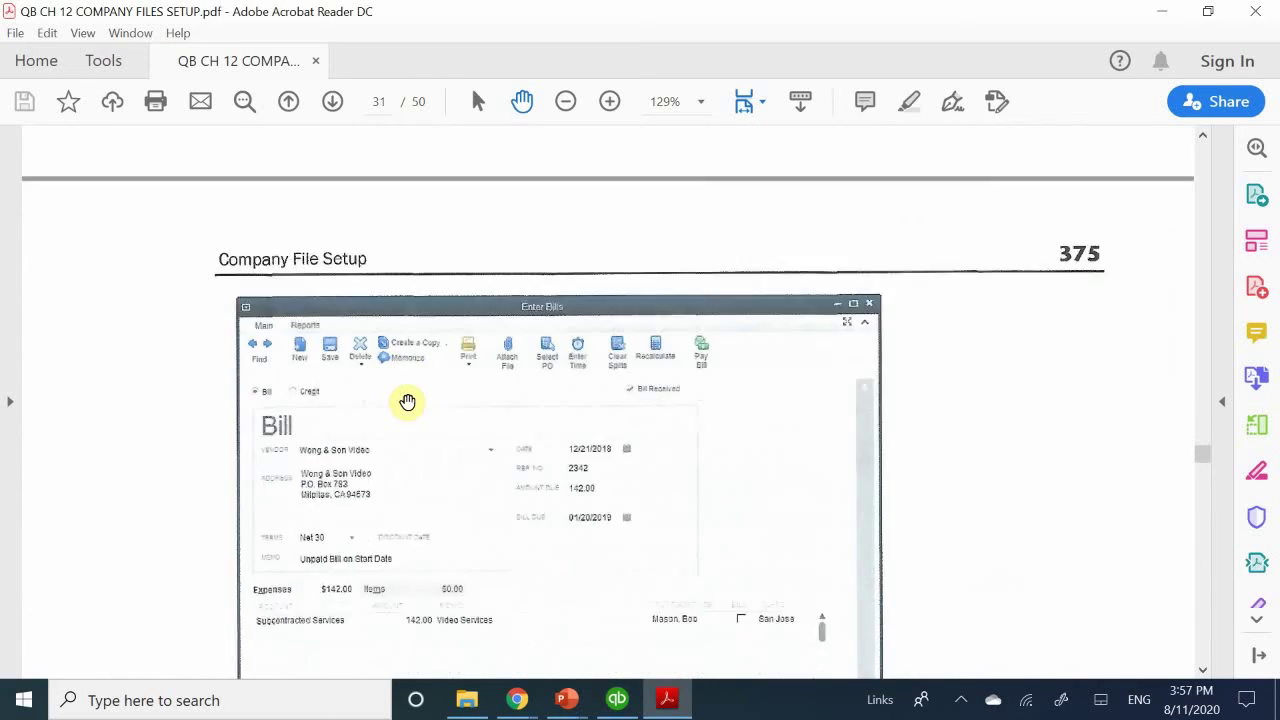
{"action": "scroll", "coordinate": [406, 399], "scroll_direction": "down", "scroll_amount": 20}
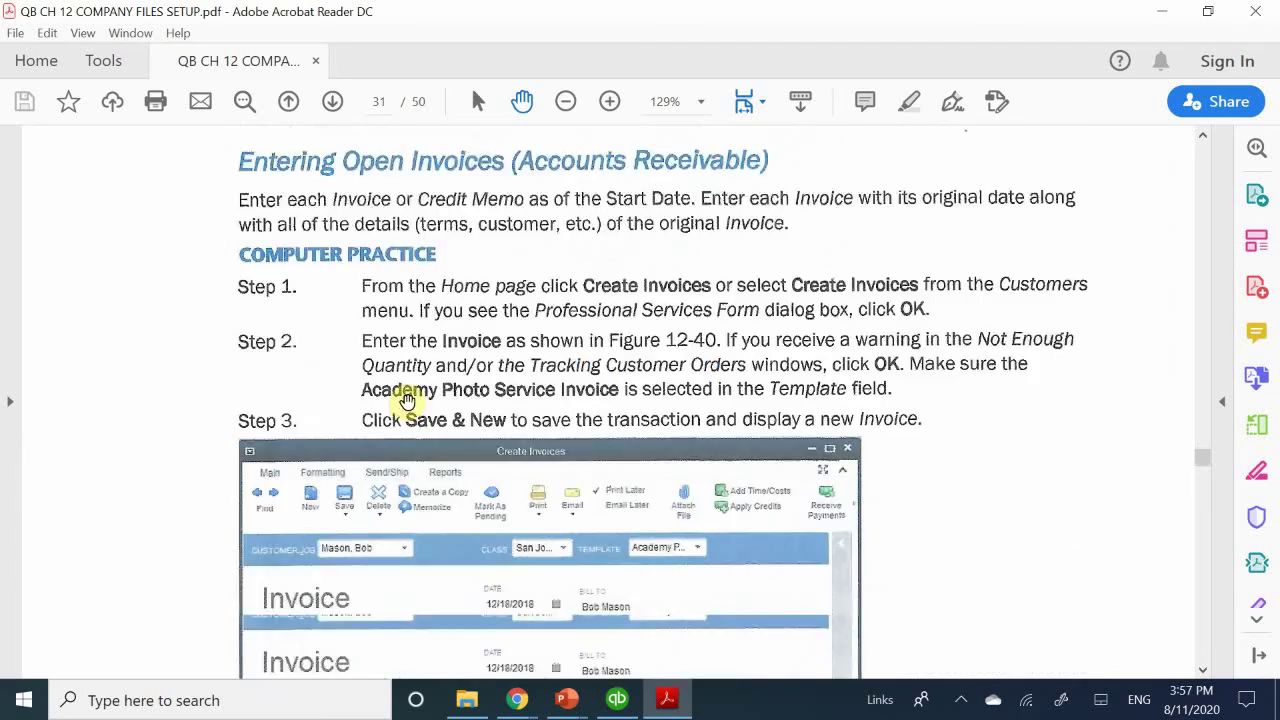
{"action": "scroll", "coordinate": [407, 401], "scroll_direction": "down", "scroll_amount": 20}
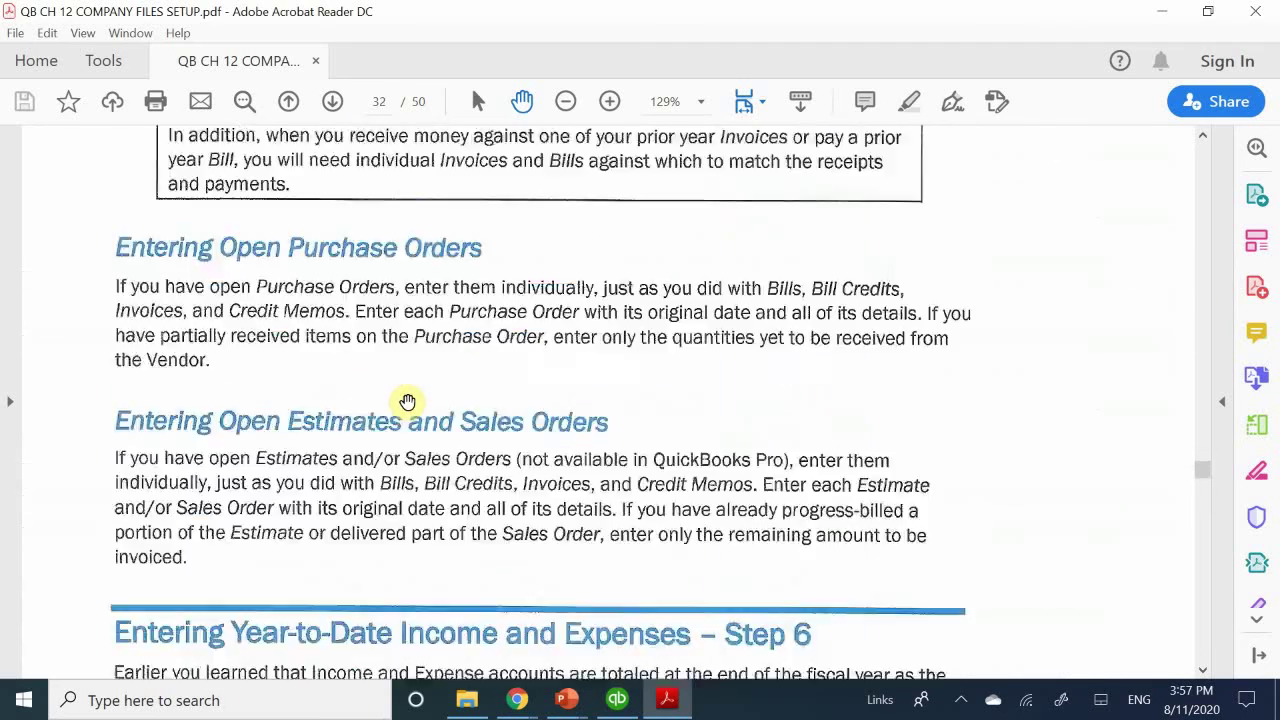
{"action": "scroll", "coordinate": [407, 401], "scroll_direction": "down", "scroll_amount": 20}
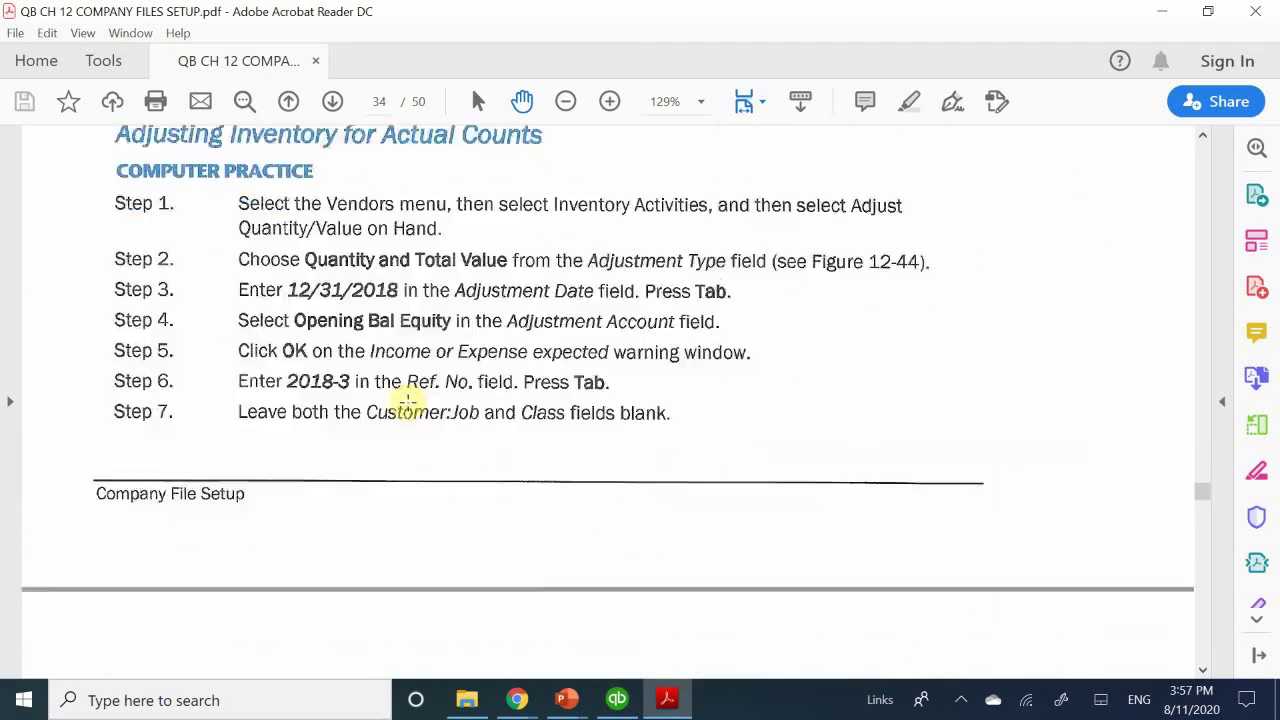
{"action": "scroll", "coordinate": [407, 401], "scroll_direction": "down", "scroll_amount": 20}
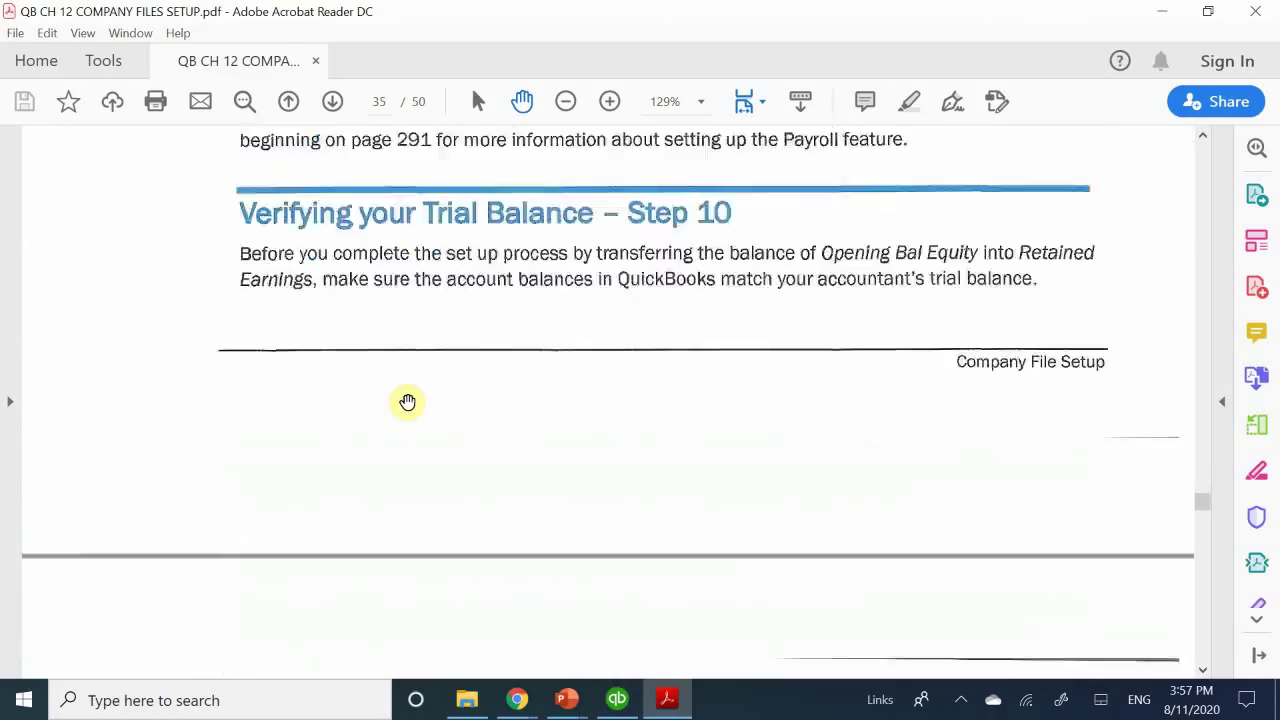
{"action": "scroll", "coordinate": [407, 401], "scroll_direction": "down", "scroll_amount": 20}
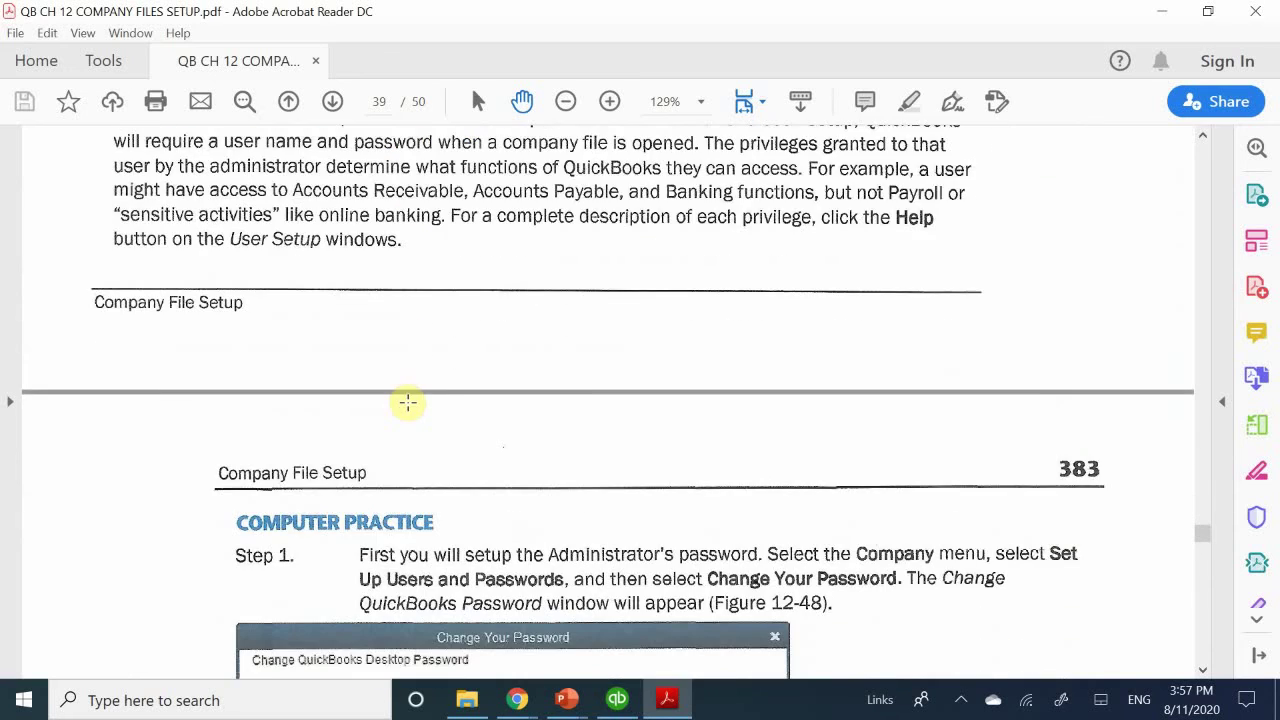
- Review Setting the Closing Date - Backing up the File – Step 12 and the Users and Passwords instructions for administrator password and user access
{"action": "scroll", "coordinate": [407, 401], "scroll_direction": "up", "scroll_amount": 8}
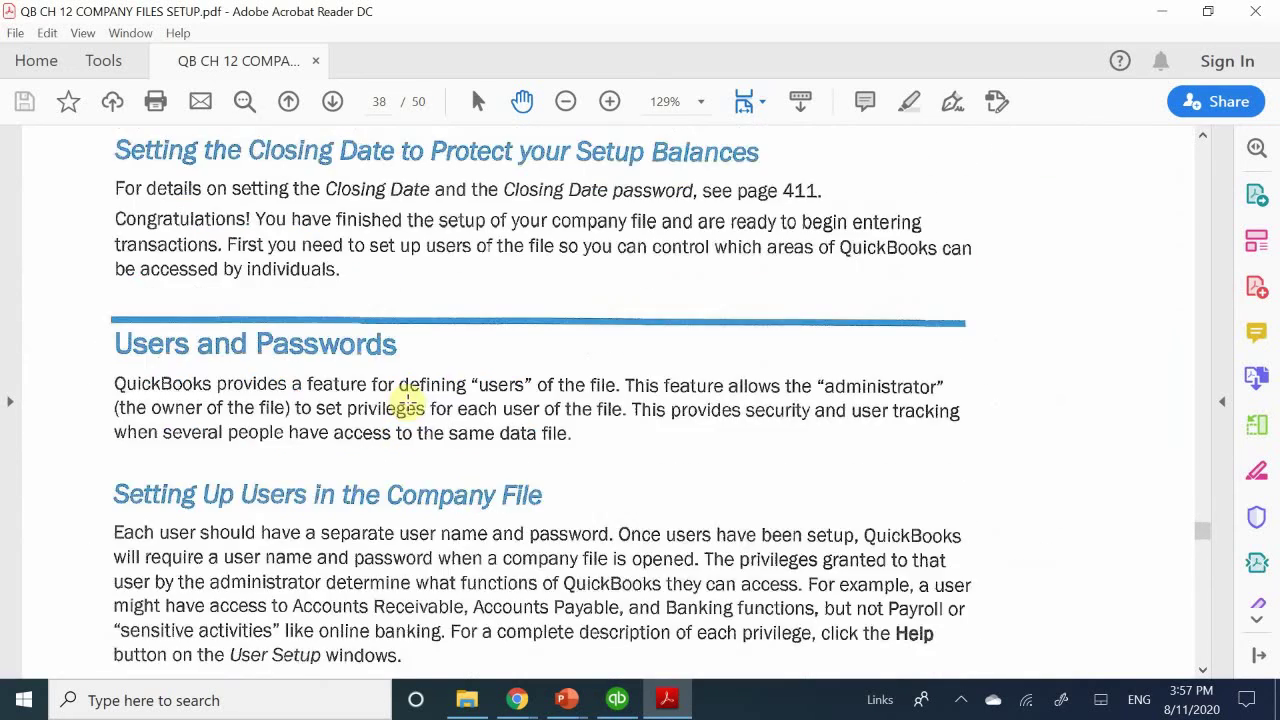
{"action": "scroll", "coordinate": [407, 401], "scroll_direction": "up", "scroll_amount": 6}
{"action": "scroll", "coordinate": [407, 401], "scroll_direction": "up", "scroll_amount": 2}
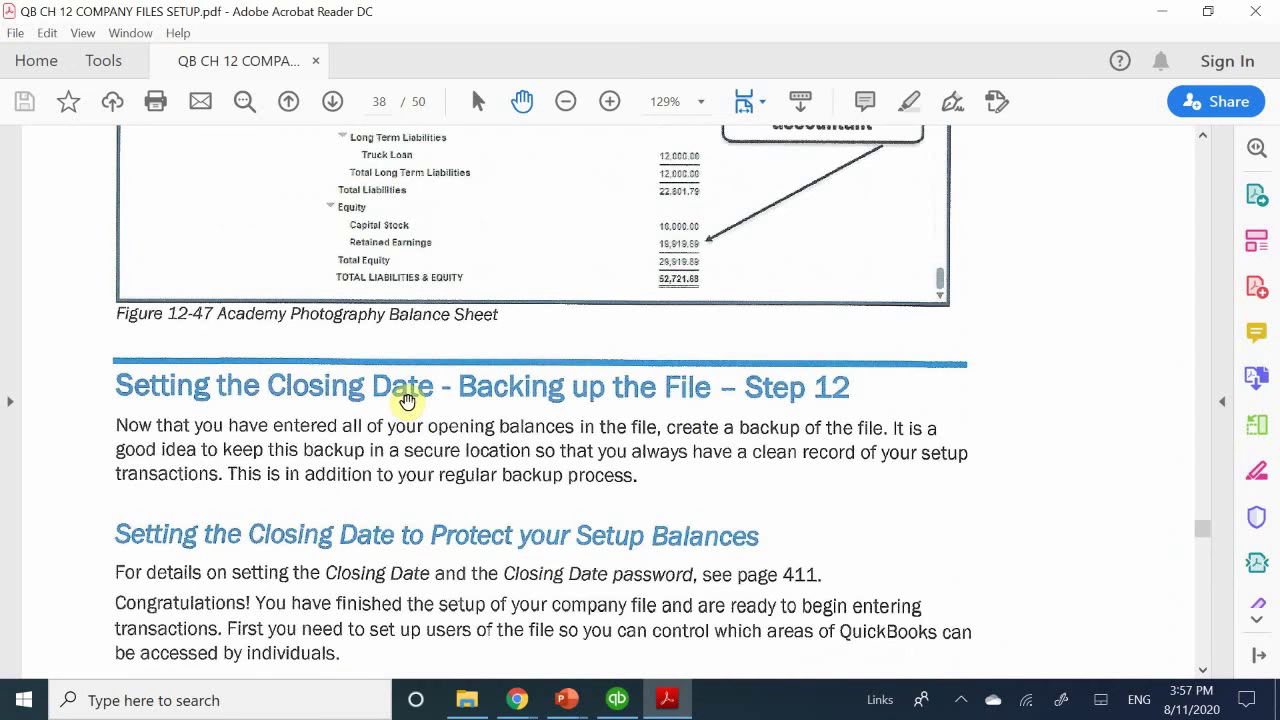
{"action": "scroll", "coordinate": [407, 401], "scroll_direction": "down", "scroll_amount": 18}
{"action": "scroll", "coordinate": [407, 401], "scroll_direction": "down", "scroll_amount": 18}
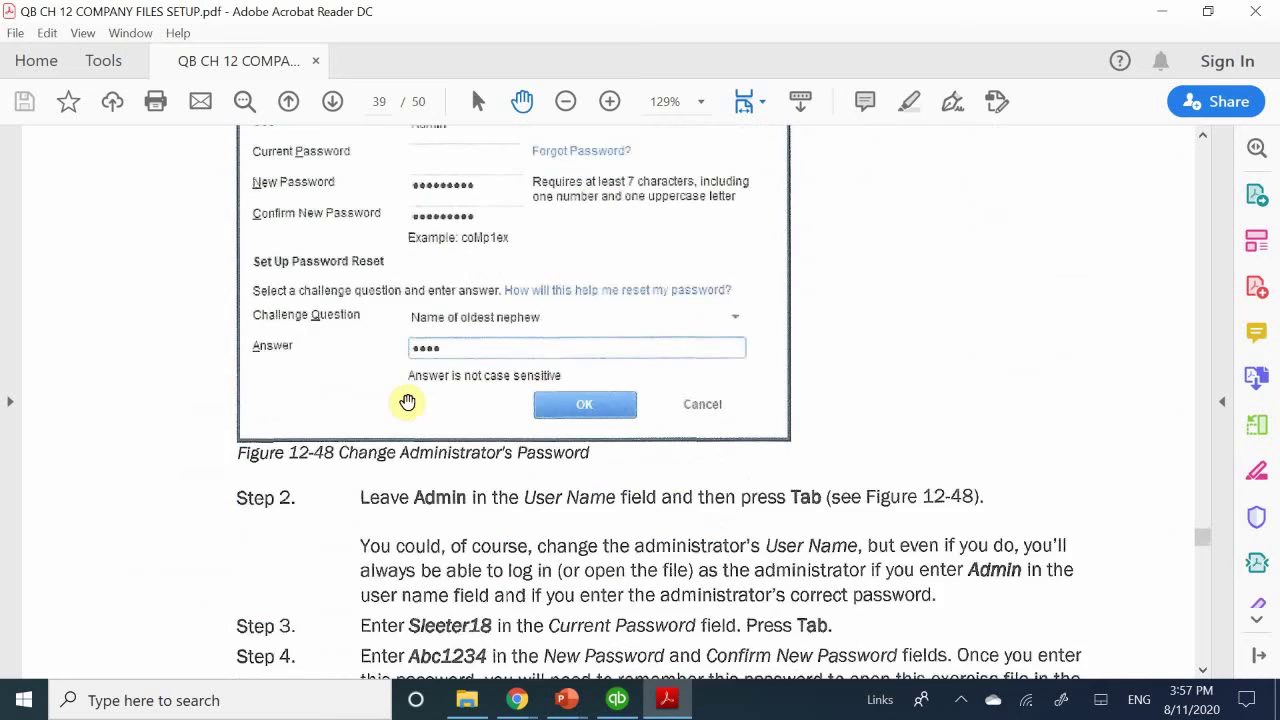
{"action": "scroll", "coordinate": [407, 401], "scroll_direction": "down", "scroll_amount": 15}
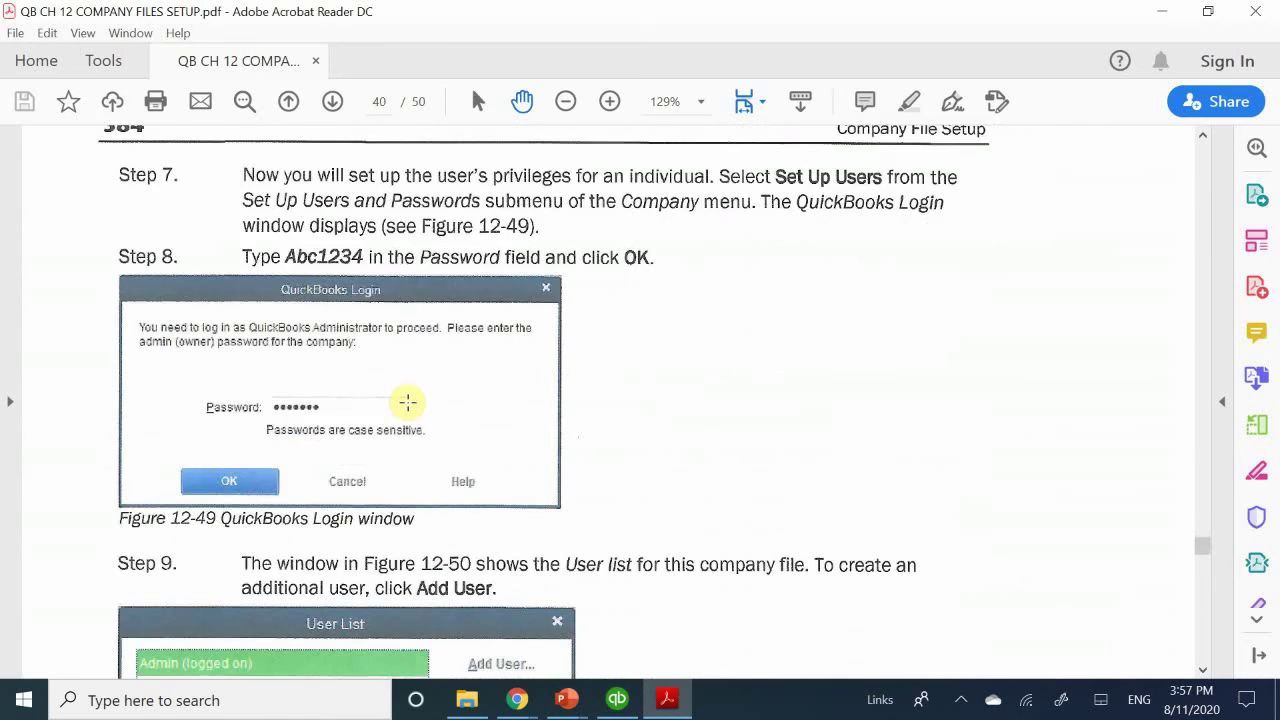
{"action": "scroll", "coordinate": [407, 401], "scroll_direction": "down", "scroll_amount": 10}
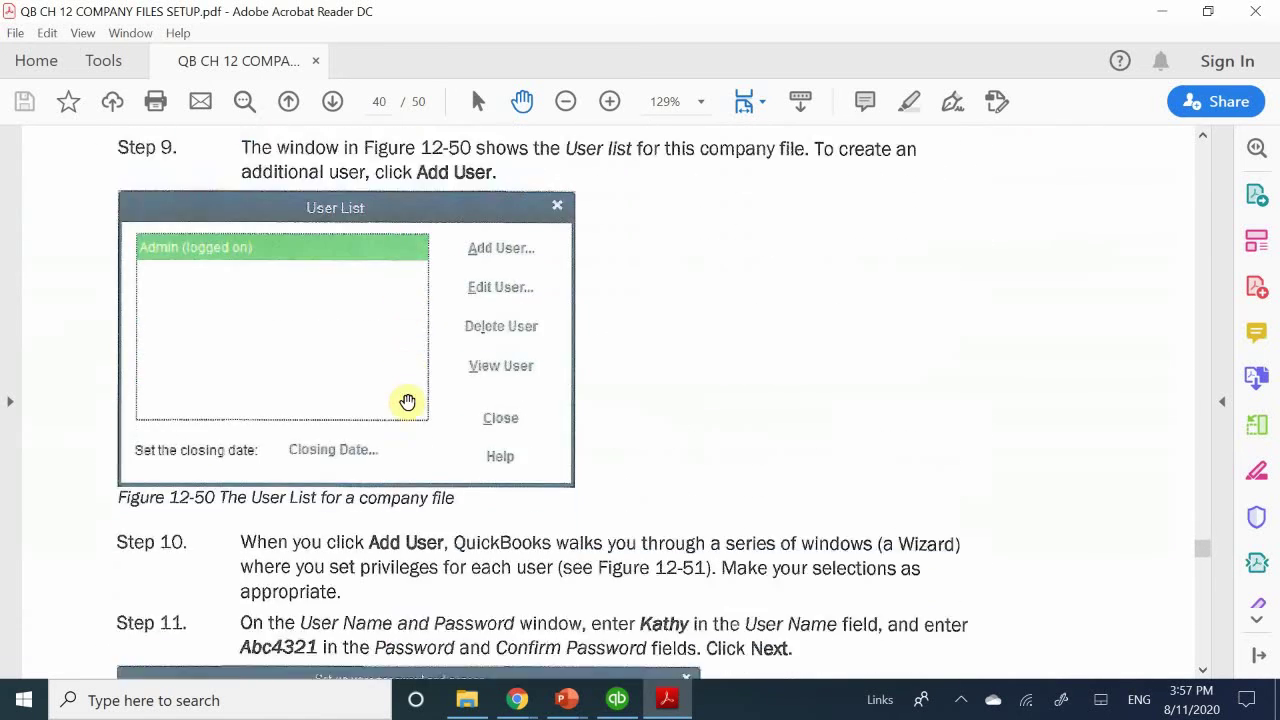
{"action": "scroll", "coordinate": [407, 401], "scroll_direction": "down", "scroll_amount": 10}
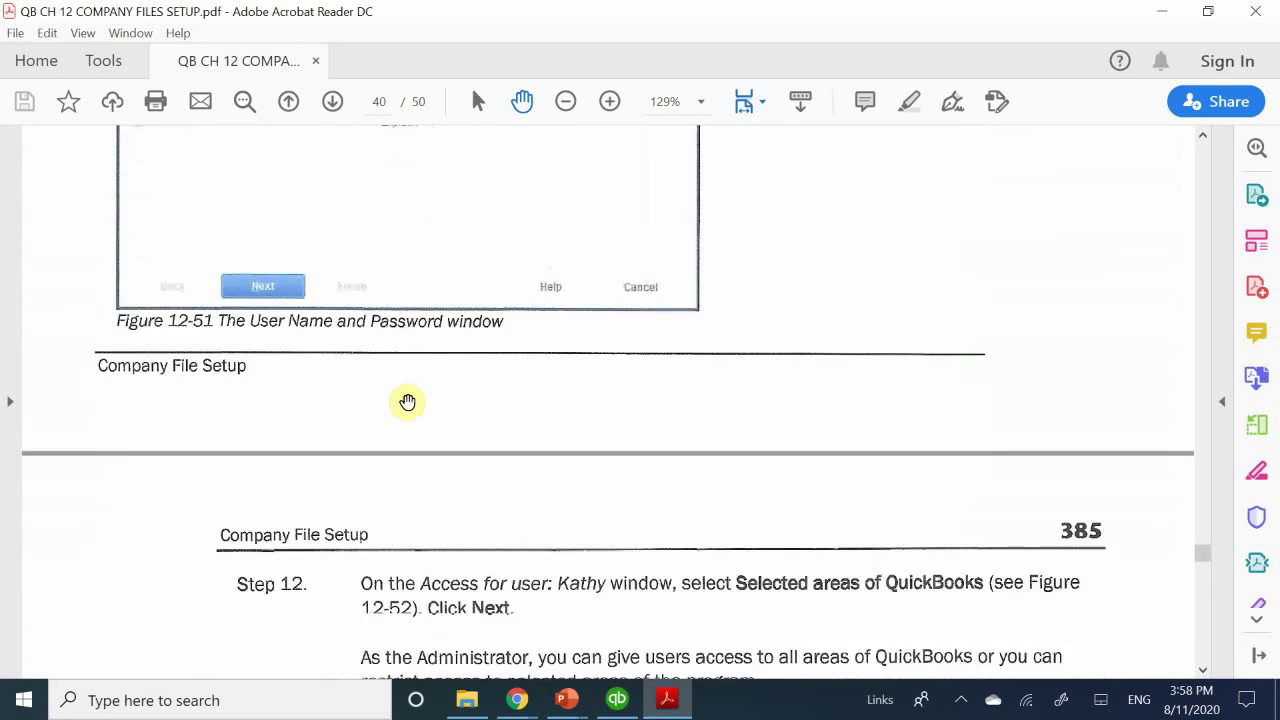
{"action": "scroll", "coordinate": [407, 401], "scroll_direction": "down", "scroll_amount": 10}
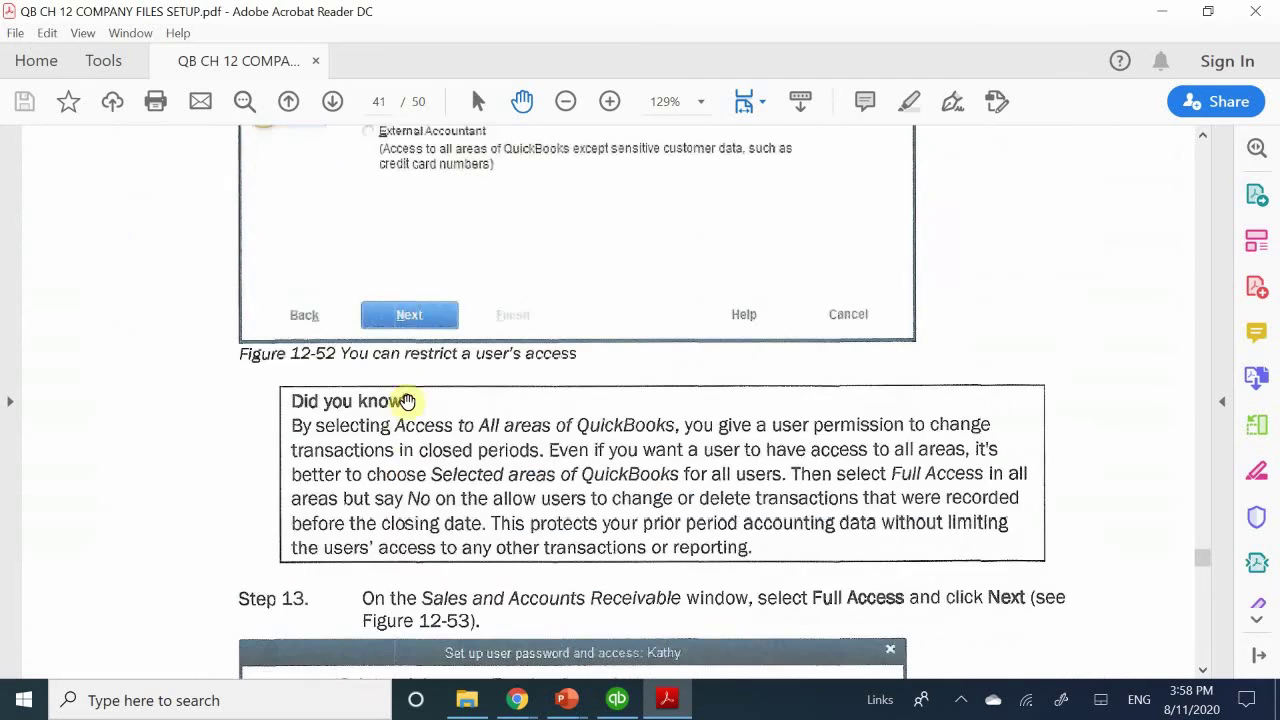
{"action": "scroll", "coordinate": [407, 401], "scroll_direction": "down", "scroll_amount": 10}
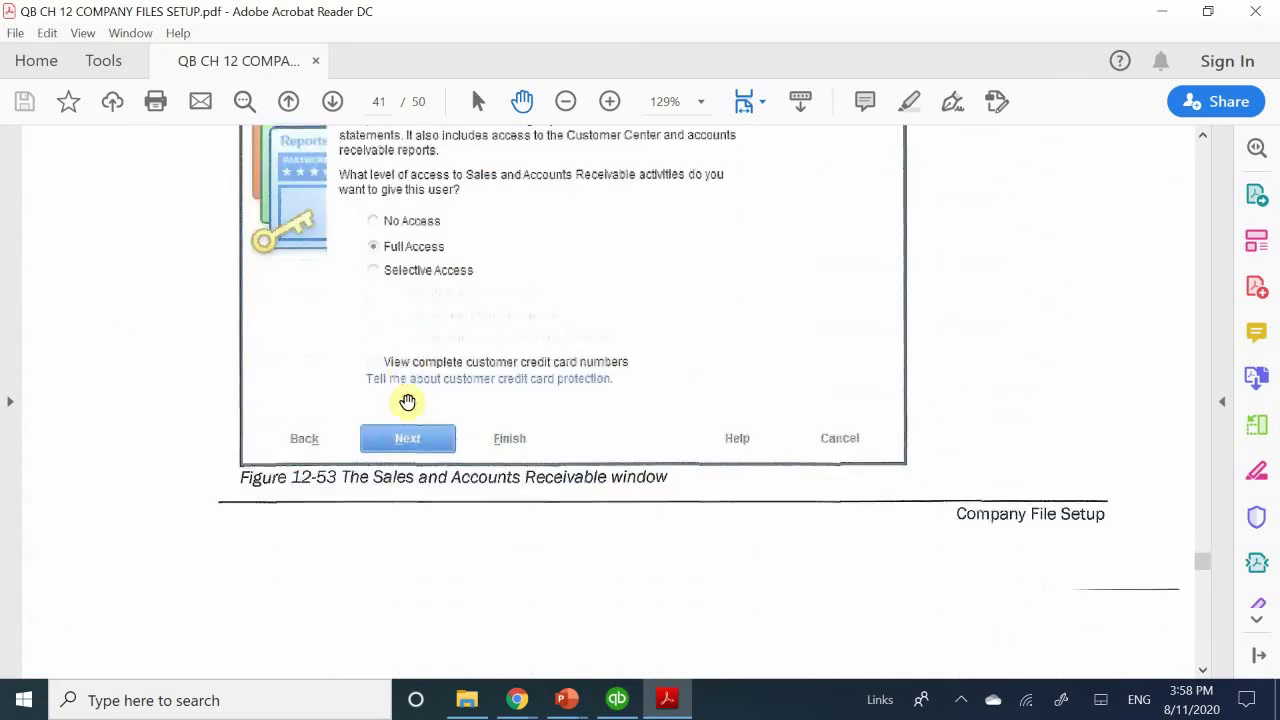
{"action": "scroll", "coordinate": [407, 401], "scroll_direction": "down", "scroll_amount": 3}
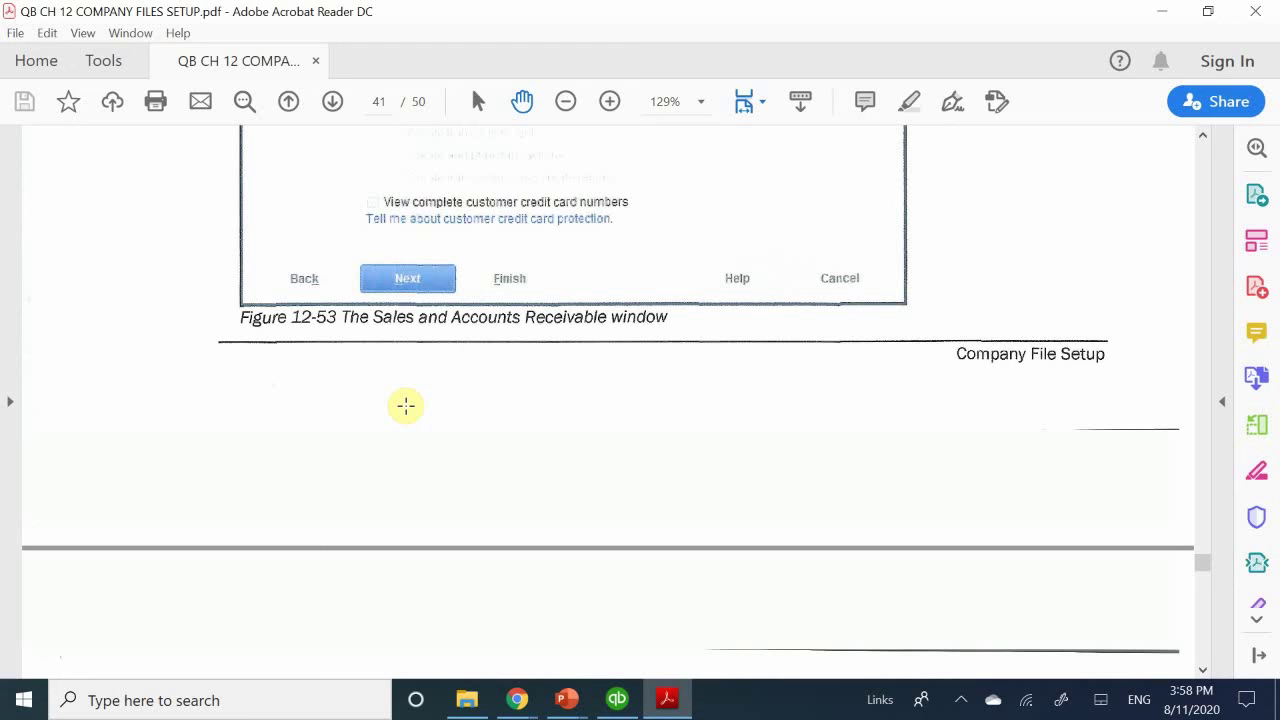
- Review Steps 14 to 16 on user access rights and the Multi-User and Single-User Modes section
{"action": "scroll", "coordinate": [406, 405], "scroll_direction": "down", "scroll_amount": 5}
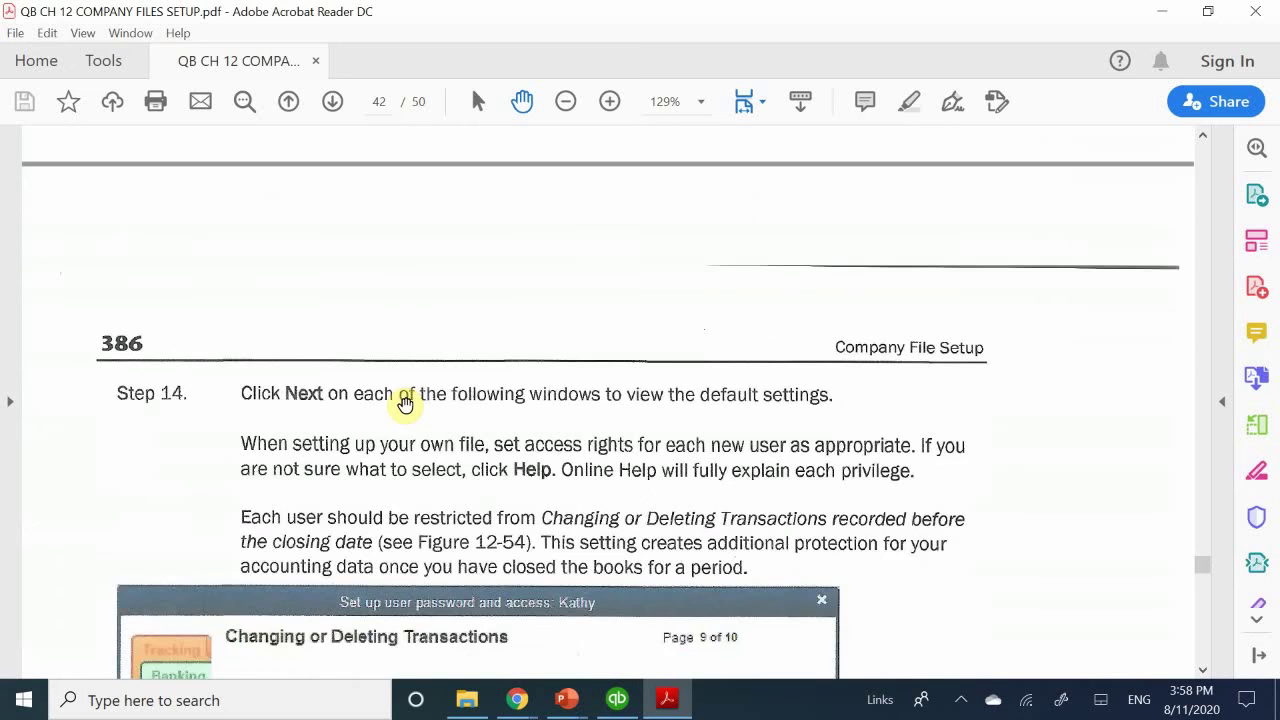
{"action": "scroll", "coordinate": [406, 405], "scroll_direction": "down", "scroll_amount": 10}
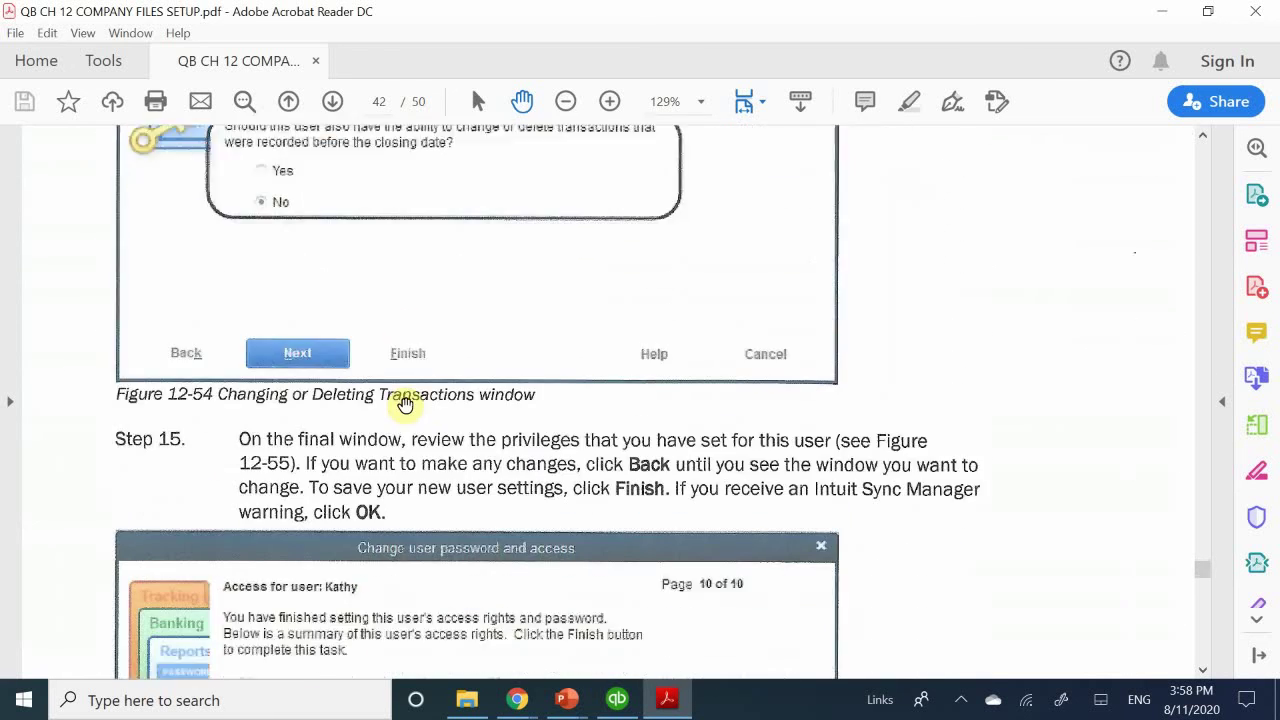
{"action": "scroll", "coordinate": [406, 405], "scroll_direction": "down", "scroll_amount": 3}
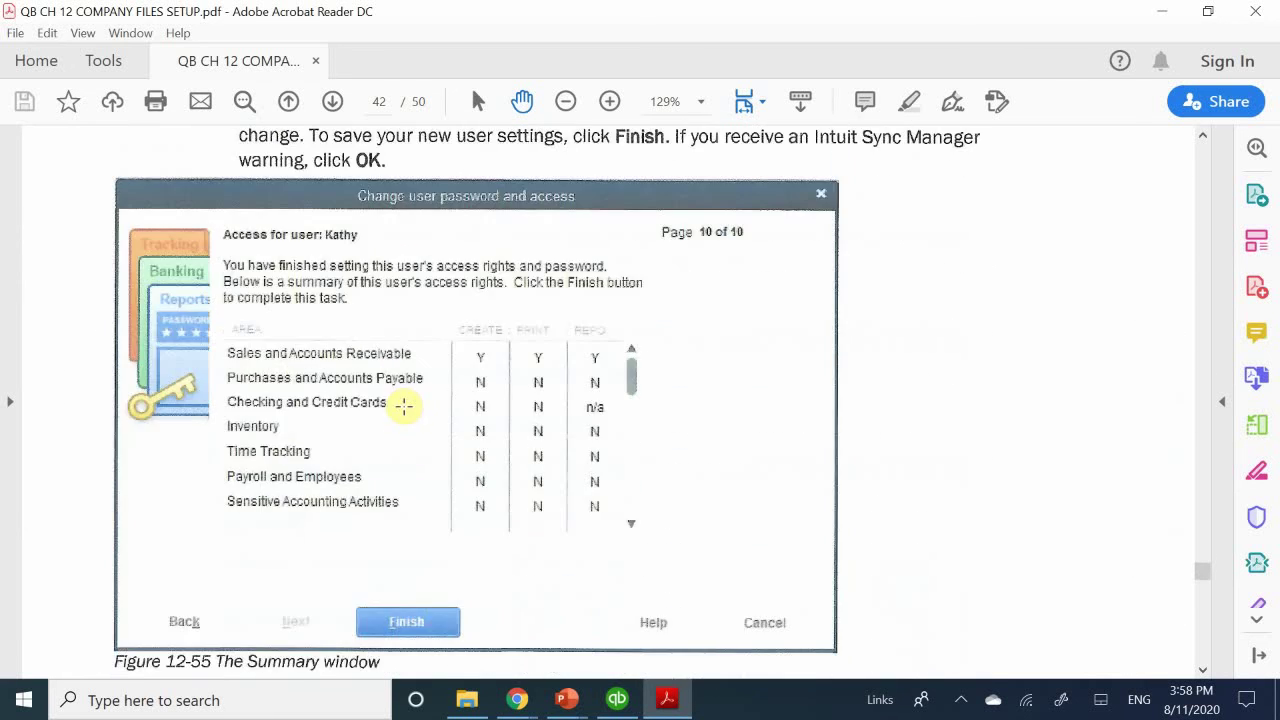
{"action": "scroll", "coordinate": [423, 408], "scroll_direction": "down", "scroll_amount": 8}
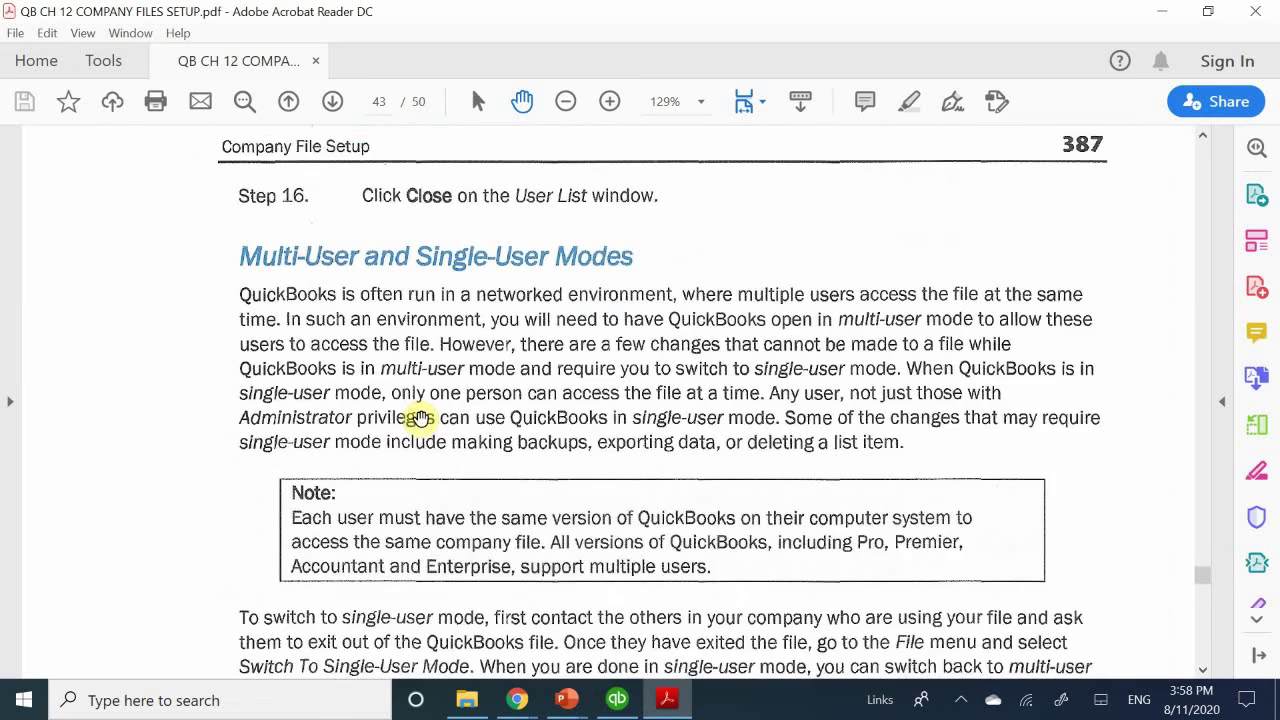
{"action": "scroll", "coordinate": [420, 418], "scroll_direction": "down", "scroll_amount": 9}
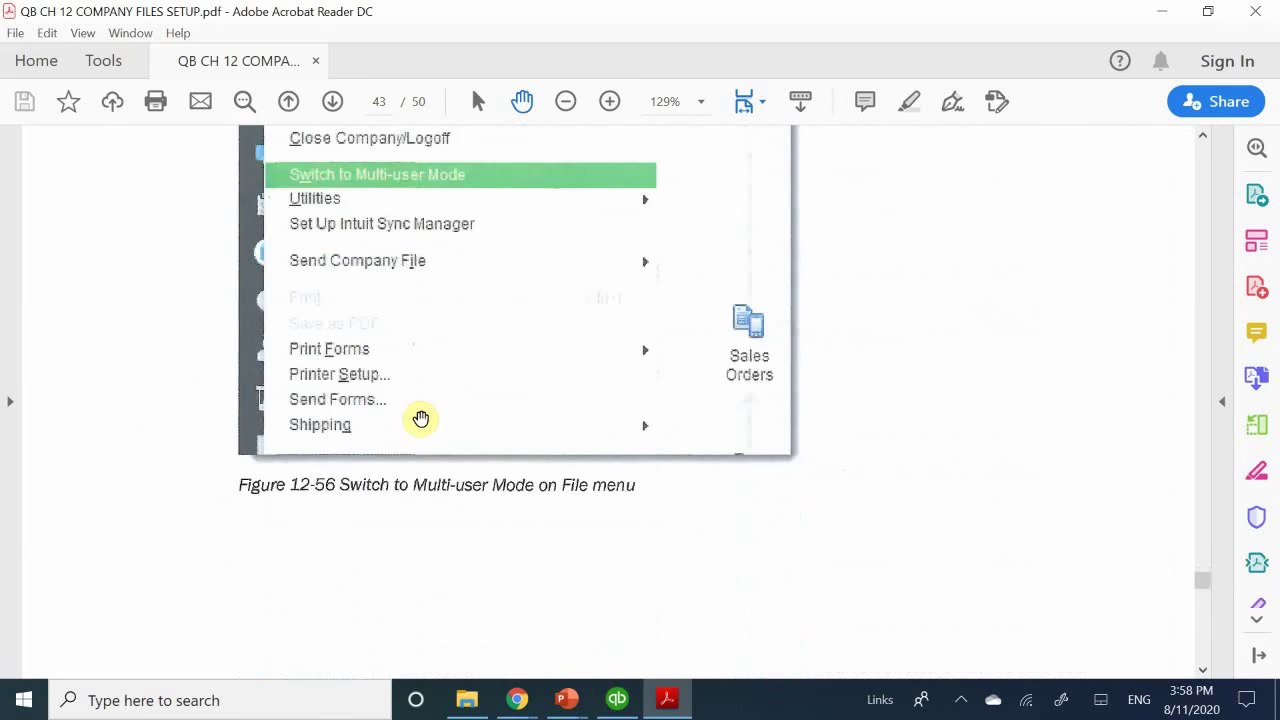
{"action": "scroll", "coordinate": [418, 420], "scroll_direction": "down", "scroll_amount": 4}
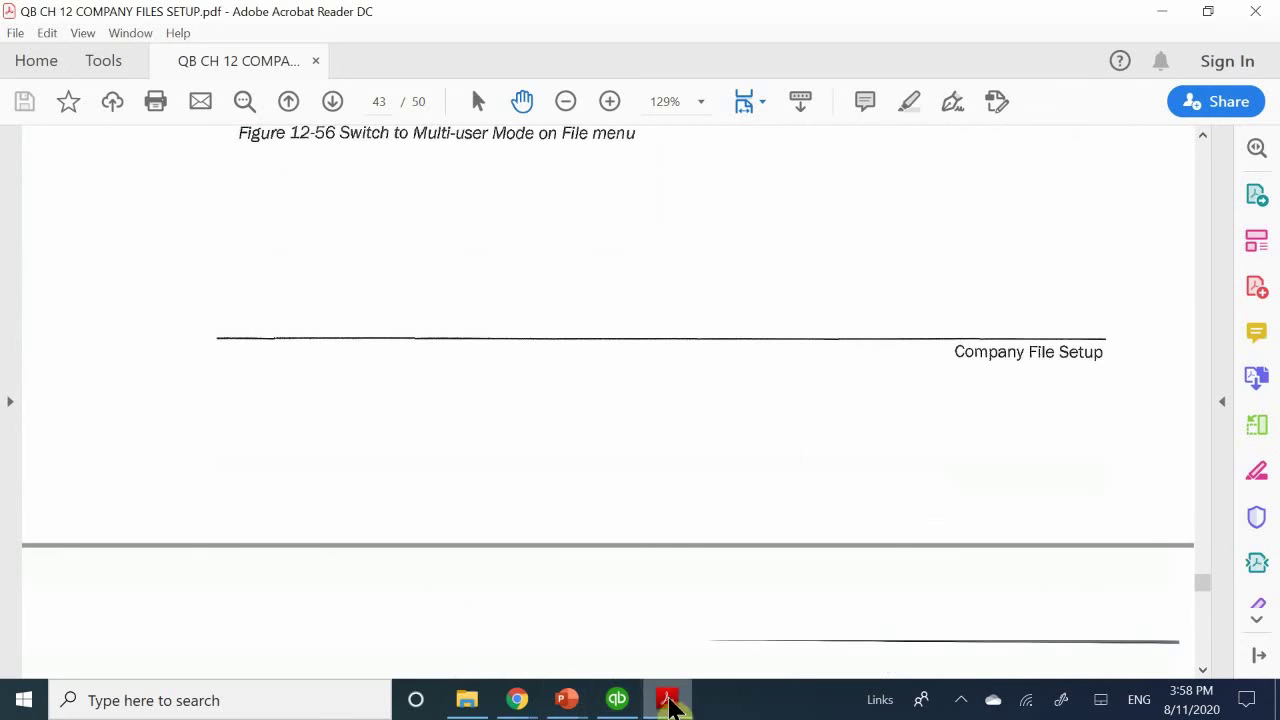
- Switch to QuickBooks and look over the company's Set Up Users and Passwords options
{"action": "left_click", "coordinate": [617, 700]}
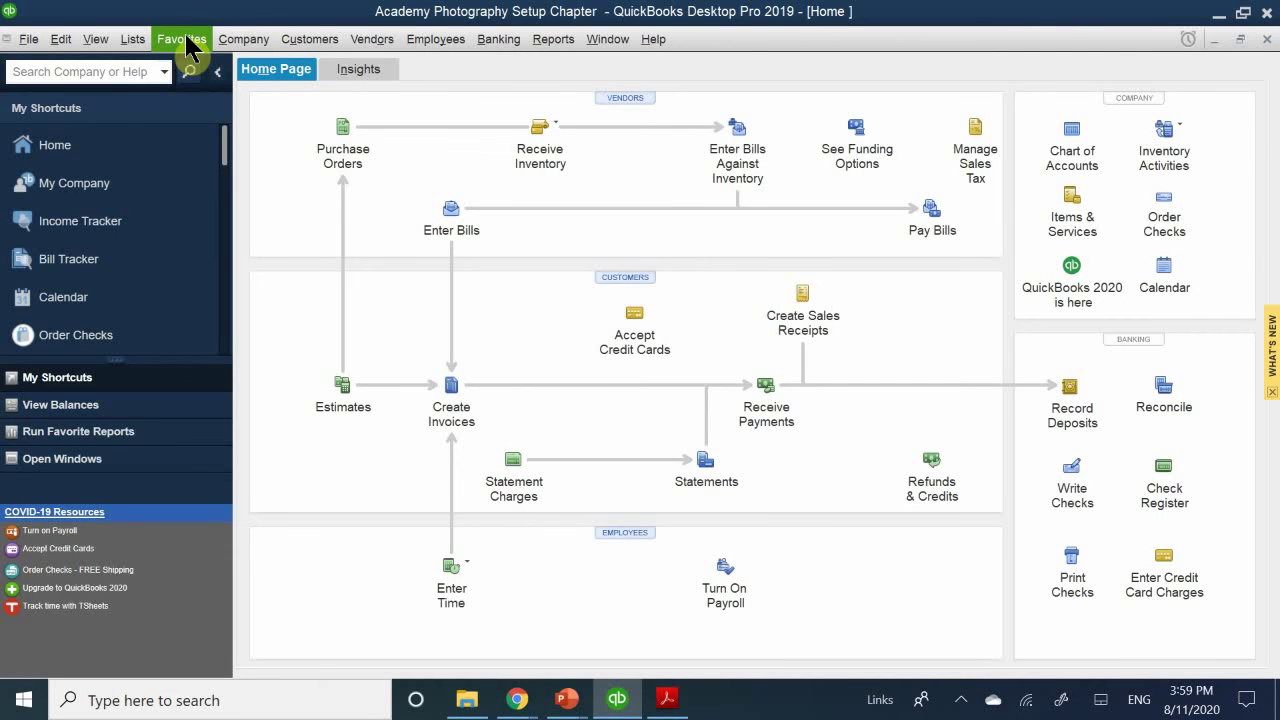
{"action": "left_click", "coordinate": [229, 44]}
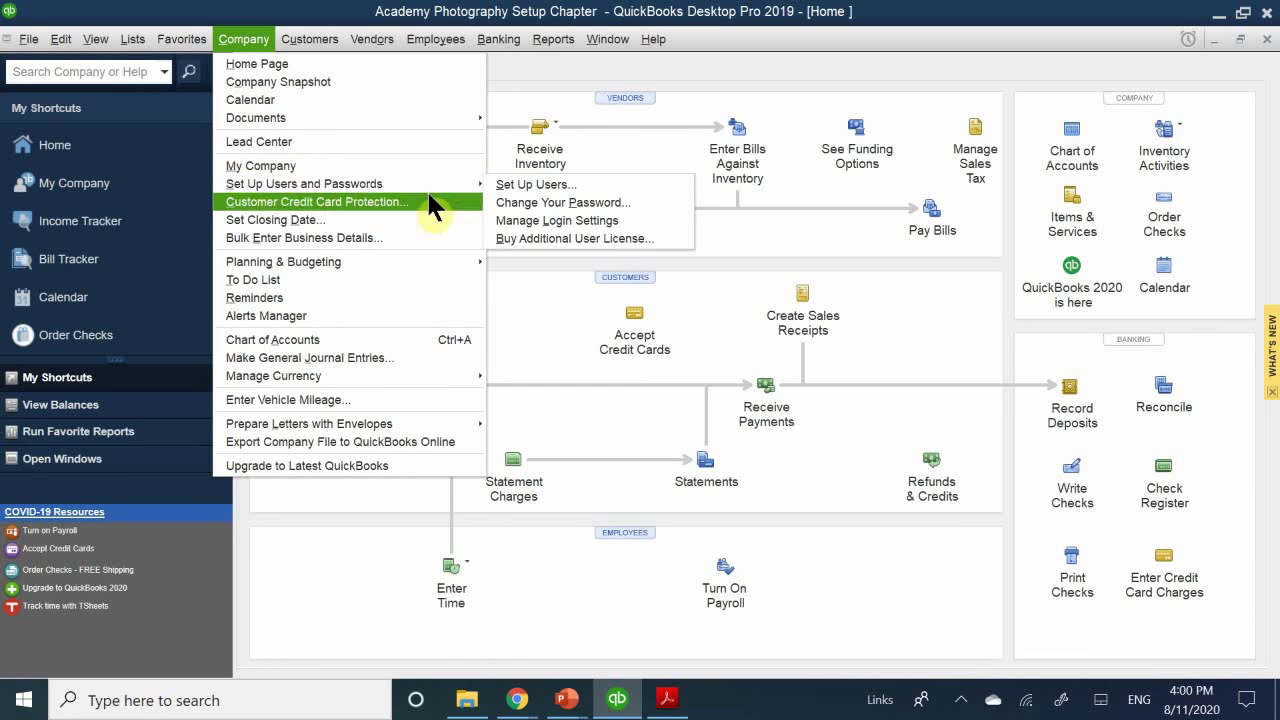
{"action": "mouse_move", "coordinate": [470, 181]}
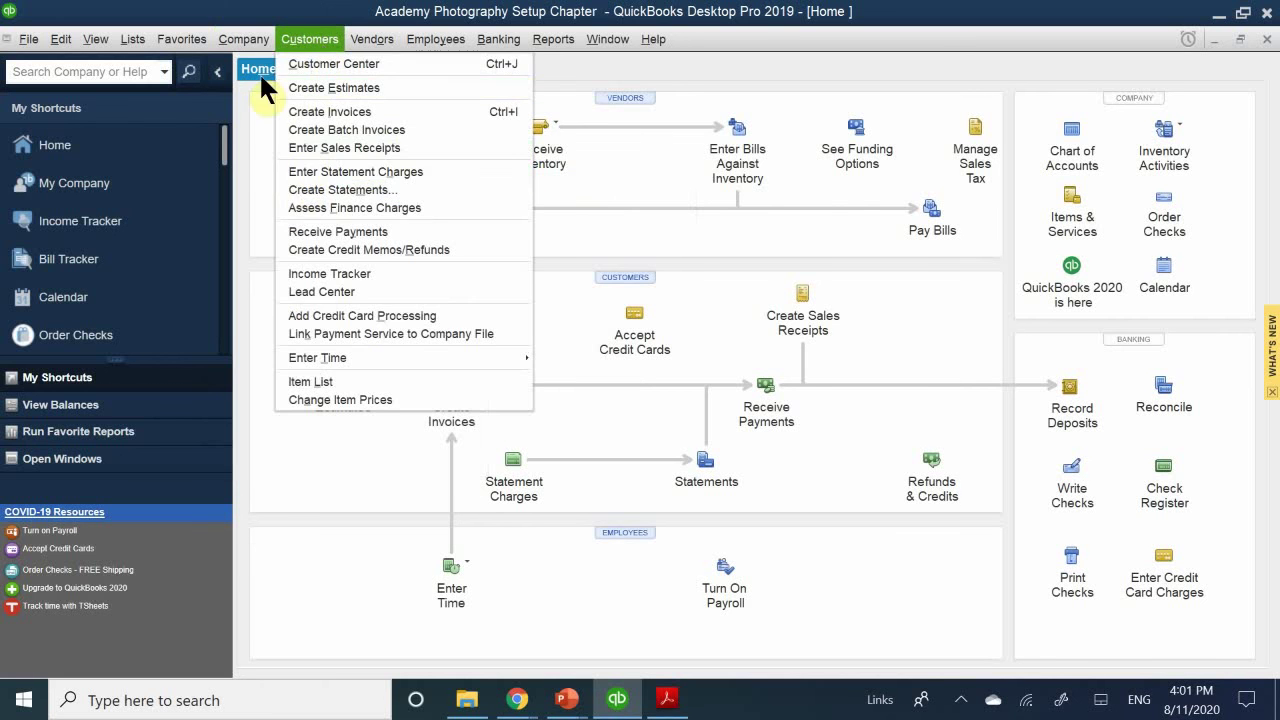
{"action": "mouse_move", "coordinate": [245, 40]}
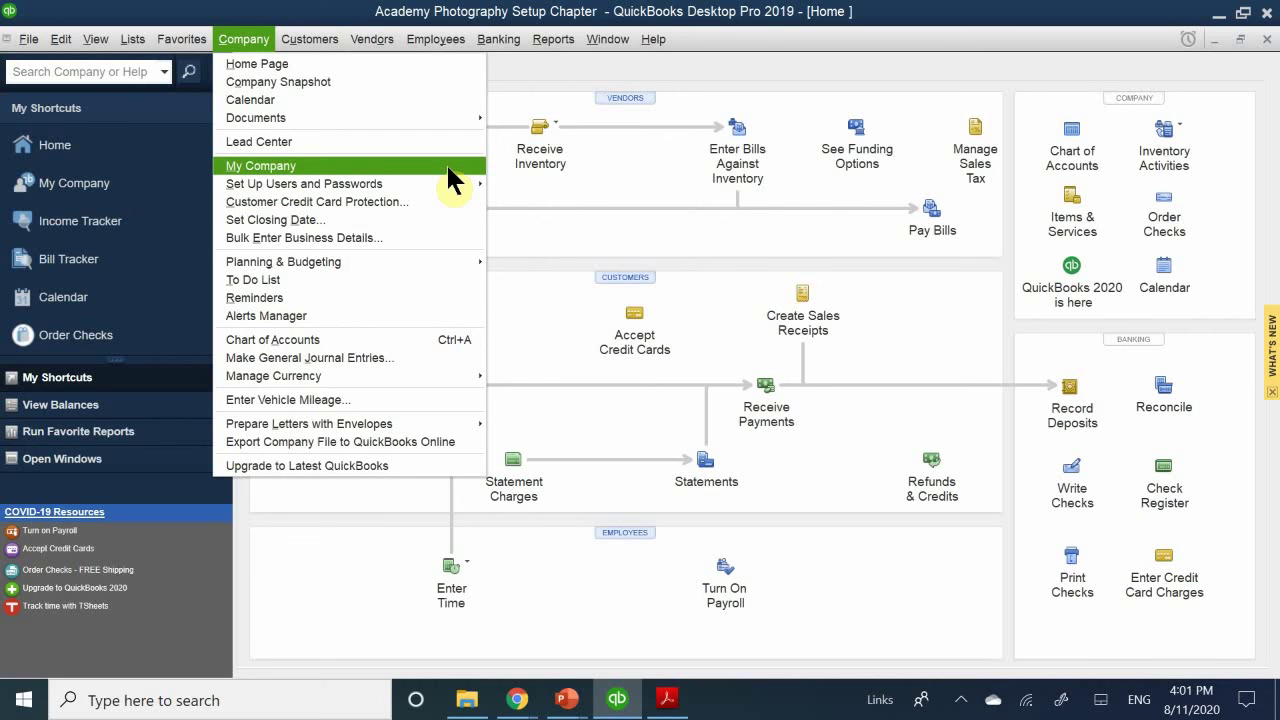
{"action": "mouse_move", "coordinate": [460, 187]}
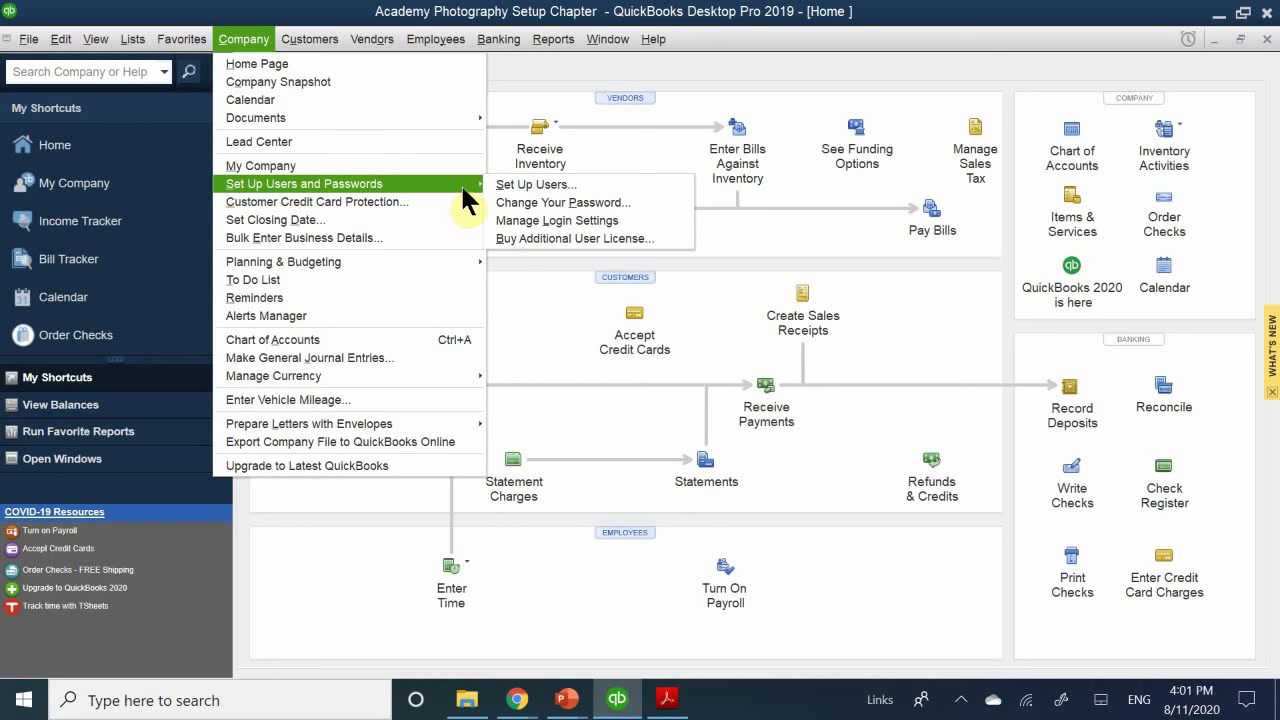
{"action": "left_click", "coordinate": [617, 703]}
- Return to the chapter PDF in Acrobat Reader and read Review Questions 1 and 2 on start date and A/R and A/P balances
{"action": "mouse_move", "coordinate": [664, 701]}
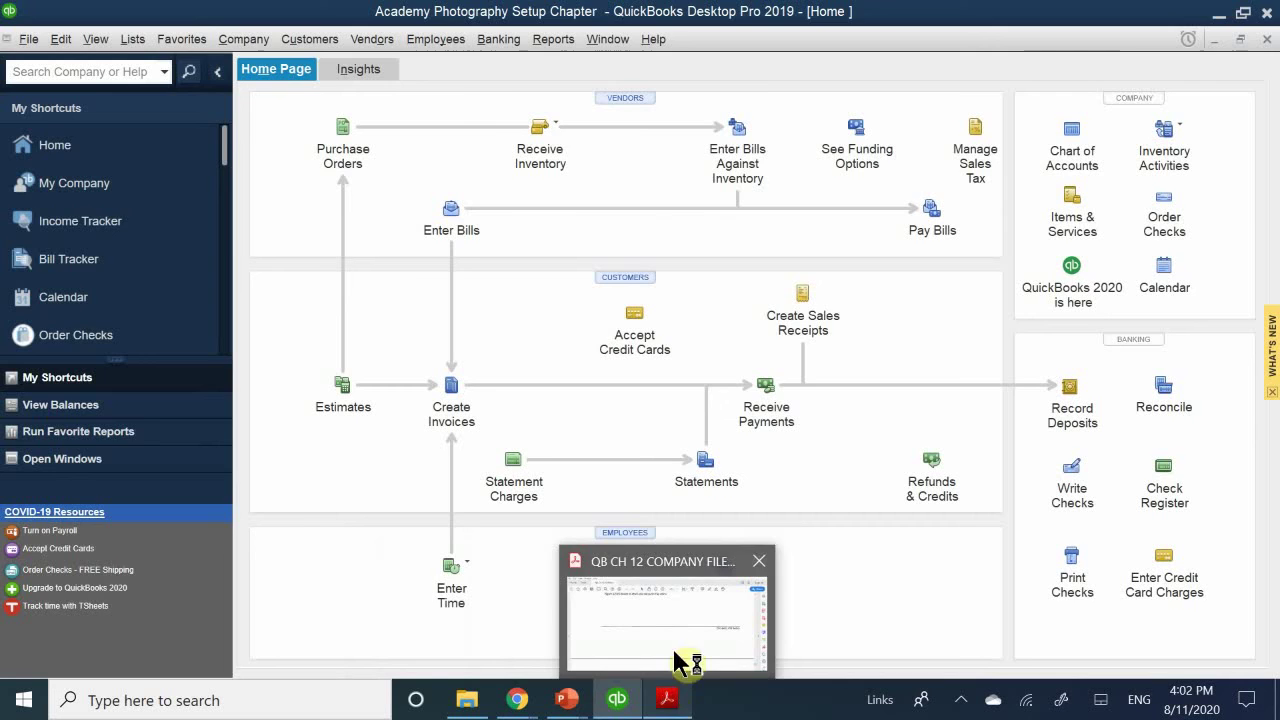
{"action": "left_click", "coordinate": [680, 662]}
{"action": "scroll", "coordinate": [660, 526], "scroll_direction": "down", "scroll_amount": 8}
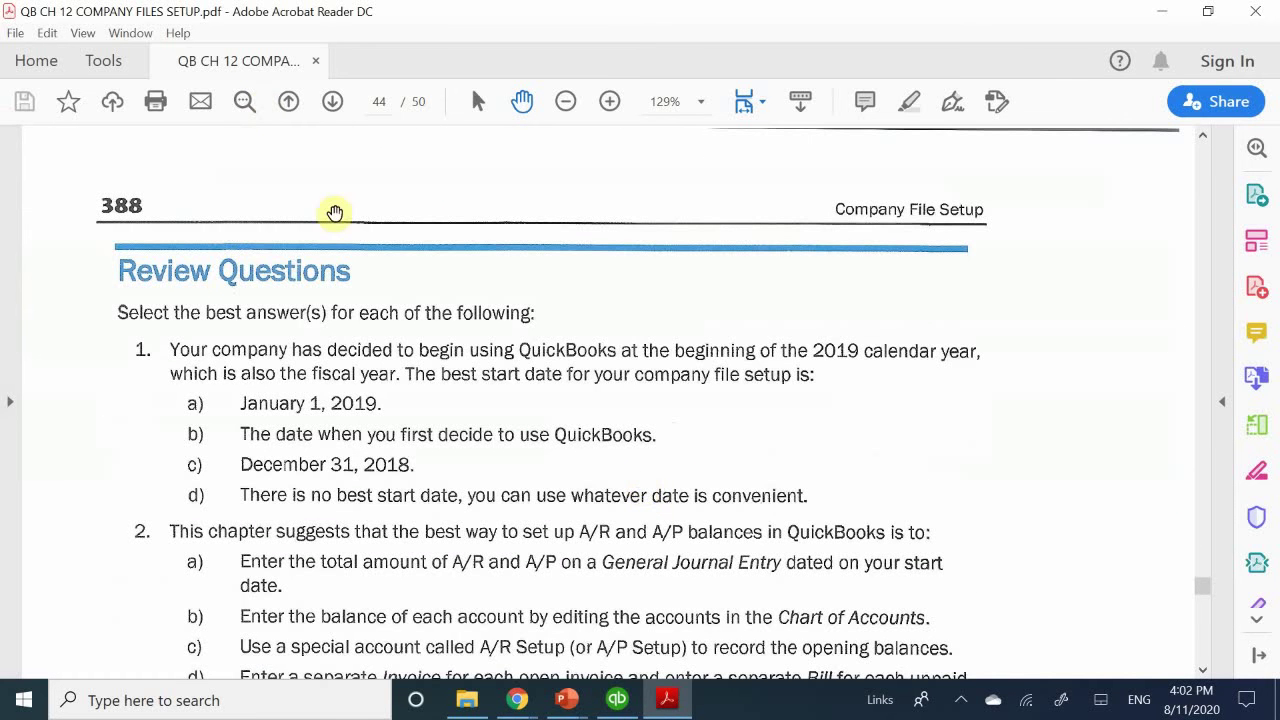
{"action": "scroll", "coordinate": [287, 316], "scroll_direction": "up", "scroll_amount": 3}
{"action": "scroll", "coordinate": [287, 316], "scroll_direction": "down", "scroll_amount": 3}
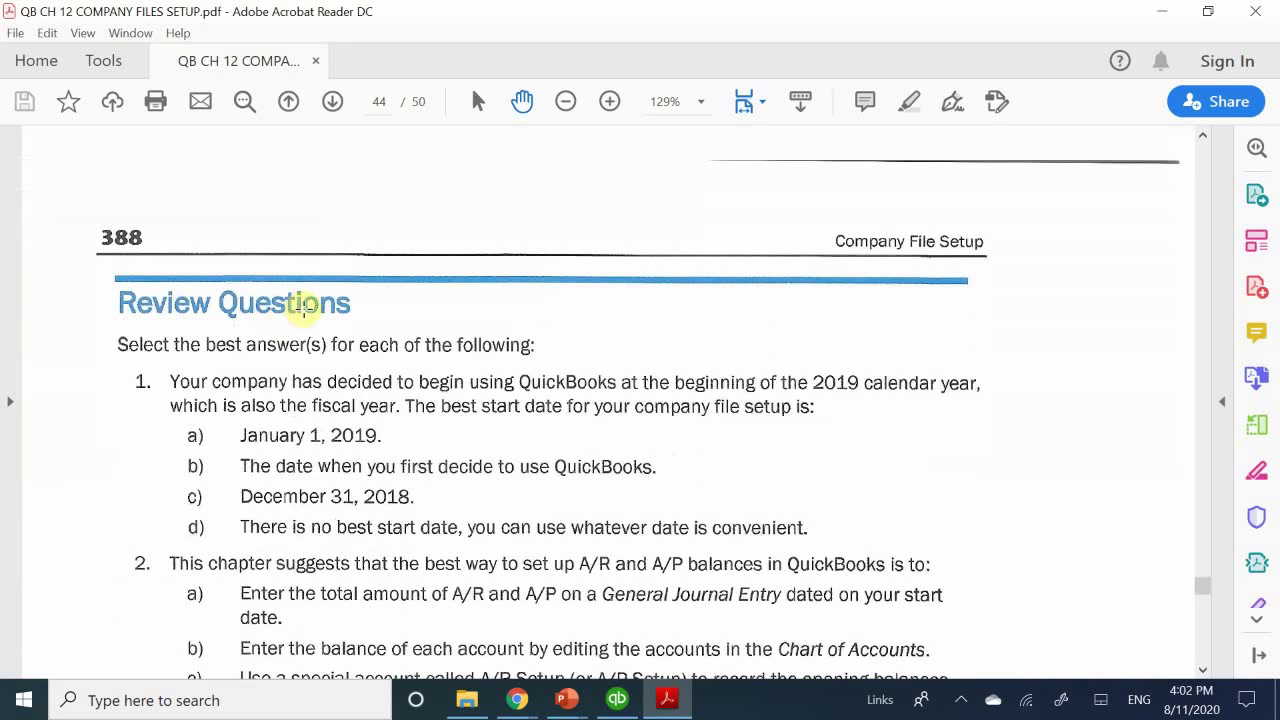
{"action": "scroll", "coordinate": [295, 312], "scroll_direction": "down", "scroll_amount": 2}
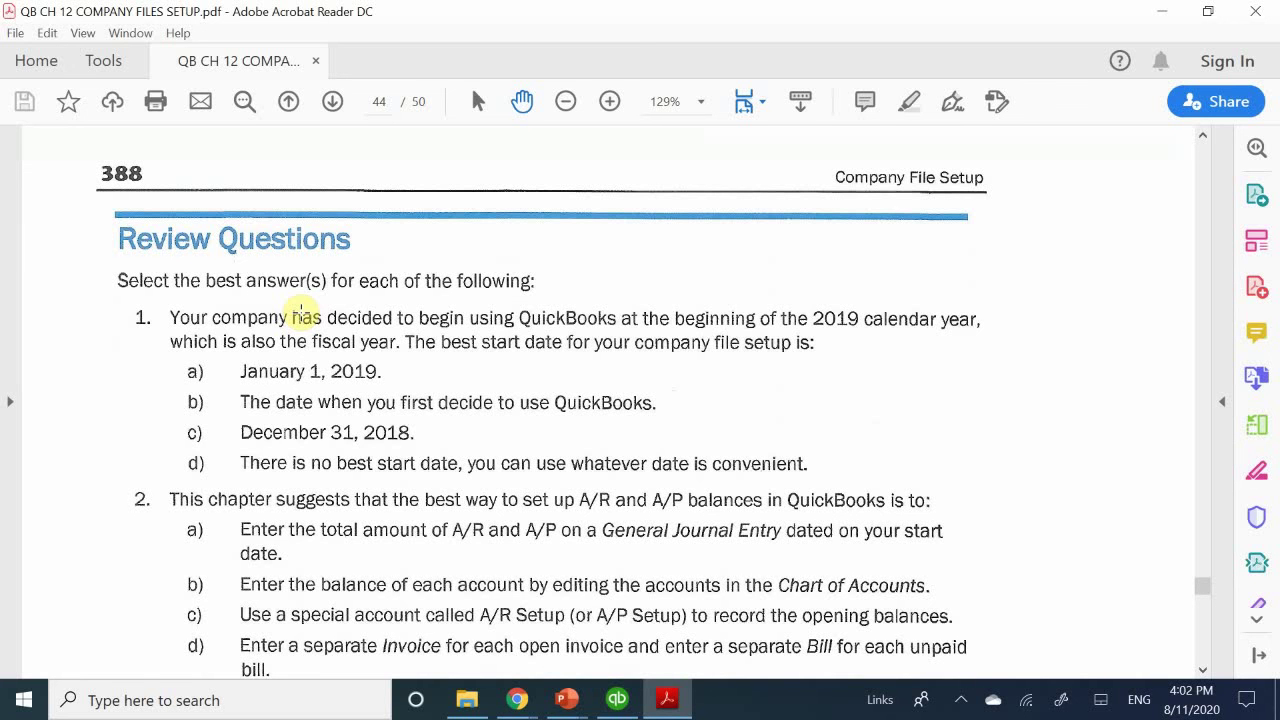
{"action": "scroll", "coordinate": [300, 312], "scroll_direction": "down", "scroll_amount": 2}
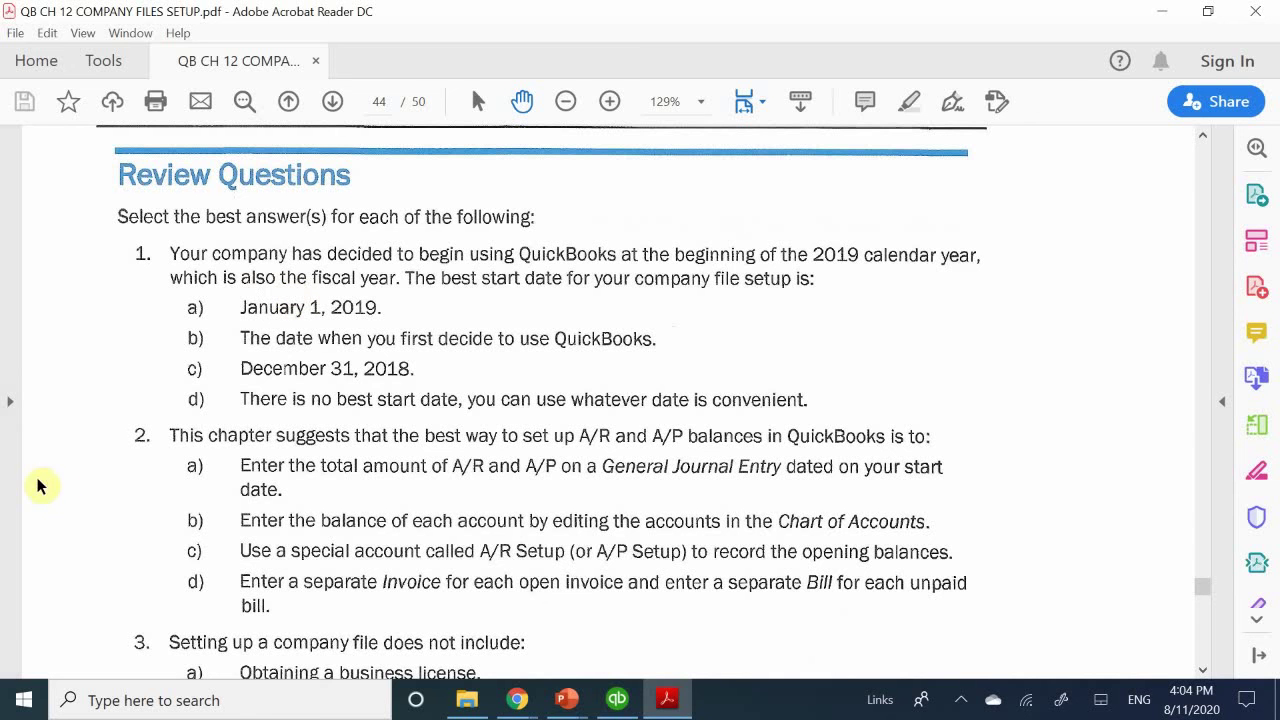
{"action": "scroll", "coordinate": [145, 343], "scroll_direction": "down", "scroll_amount": 3}
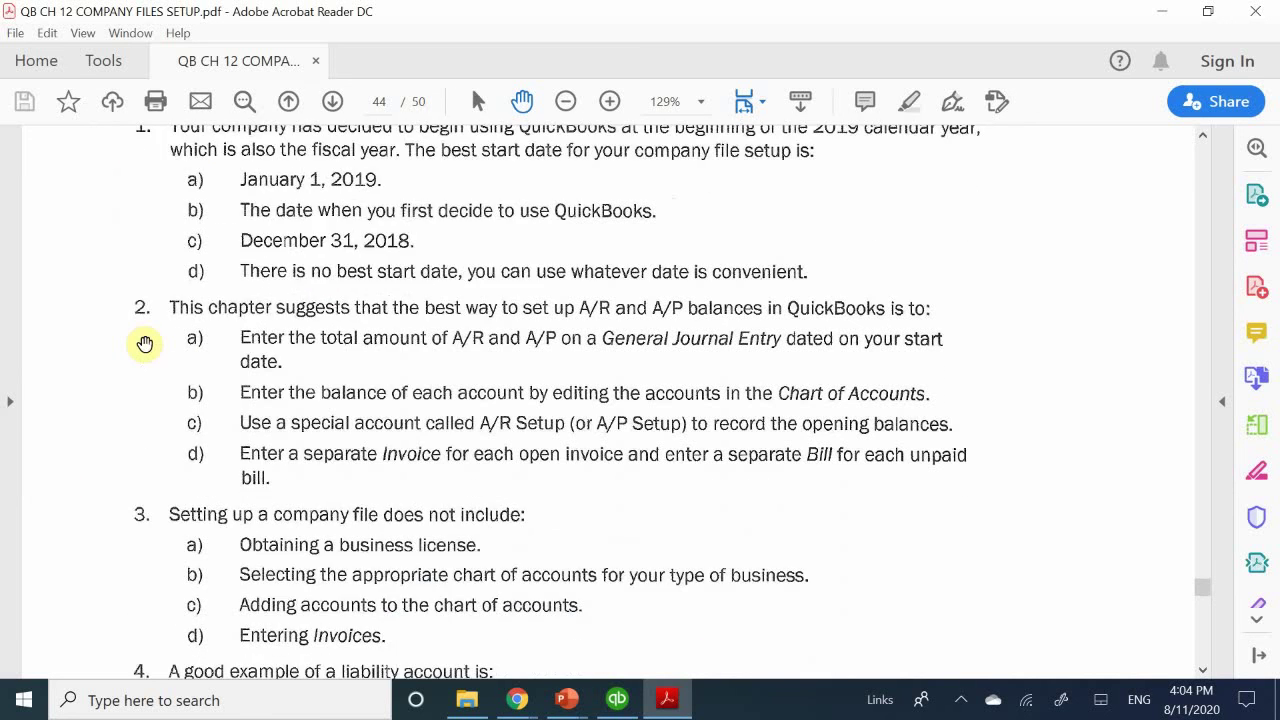
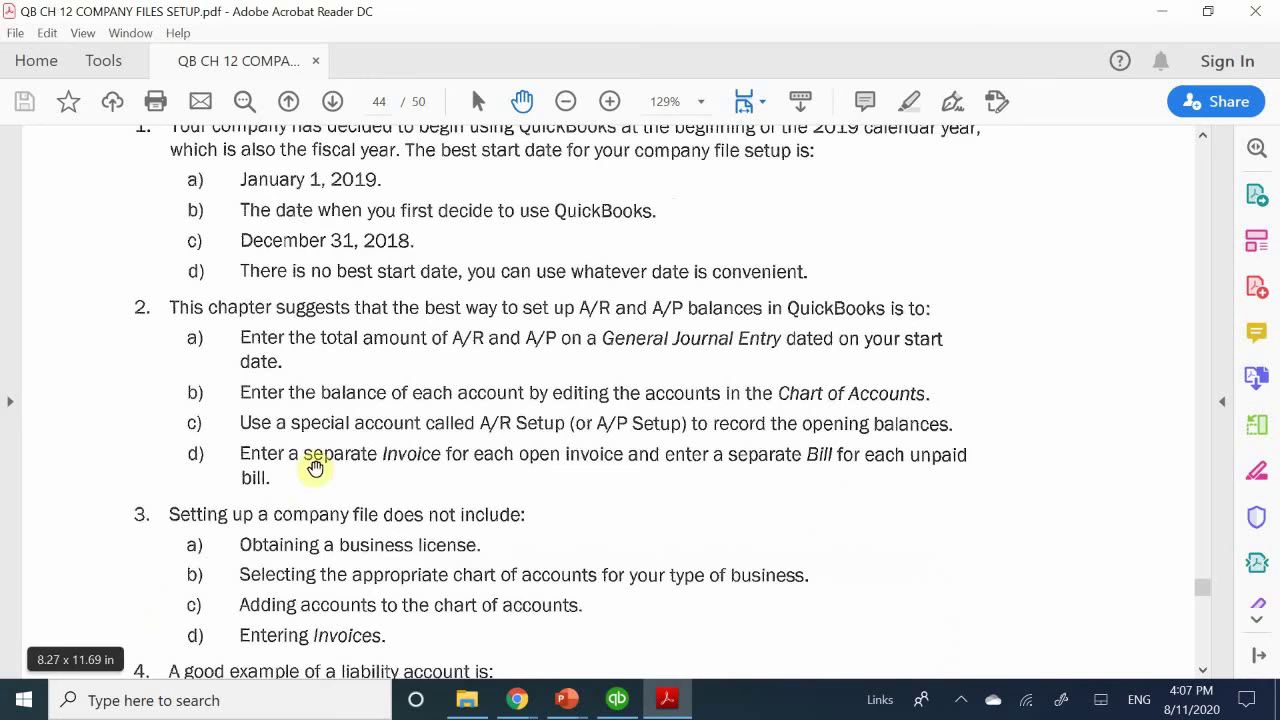
- Read Review Questions 3 to 5 on company file setup, liability accounts and the accuracy of setup information
{"action": "scroll", "coordinate": [329, 445], "scroll_direction": "down", "scroll_amount": 1}
{"action": "scroll", "coordinate": [329, 445], "scroll_direction": "down", "scroll_amount": 7}
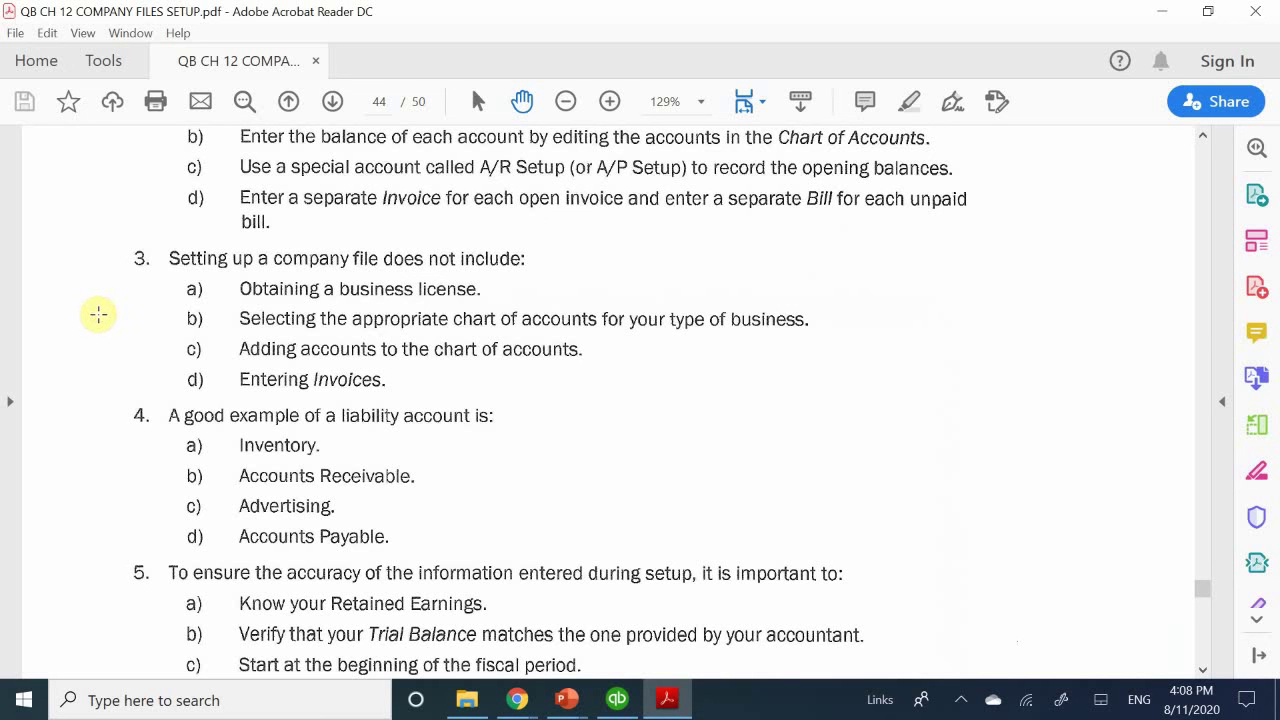
{"action": "scroll", "coordinate": [100, 313], "scroll_direction": "down", "scroll_amount": 3}
{"action": "scroll", "coordinate": [98, 314], "scroll_direction": "down", "scroll_amount": 1}
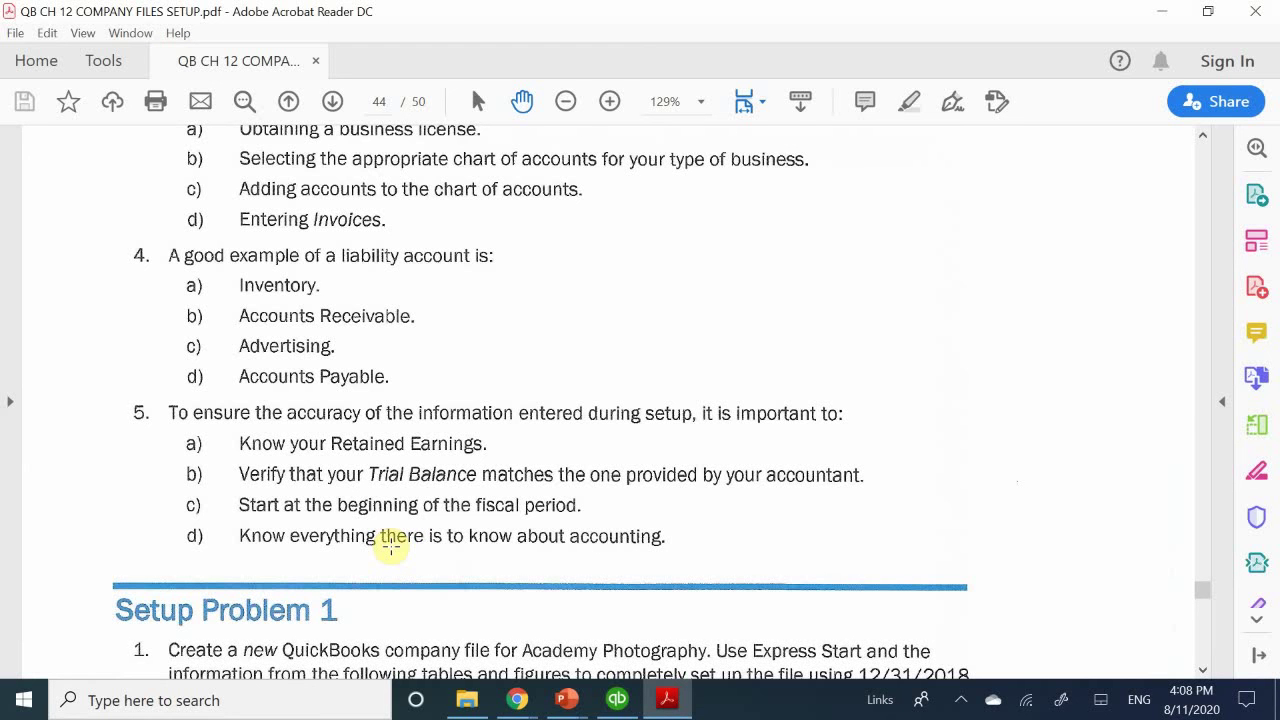
{"action": "scroll", "coordinate": [837, 306], "scroll_direction": "down", "scroll_amount": 1}
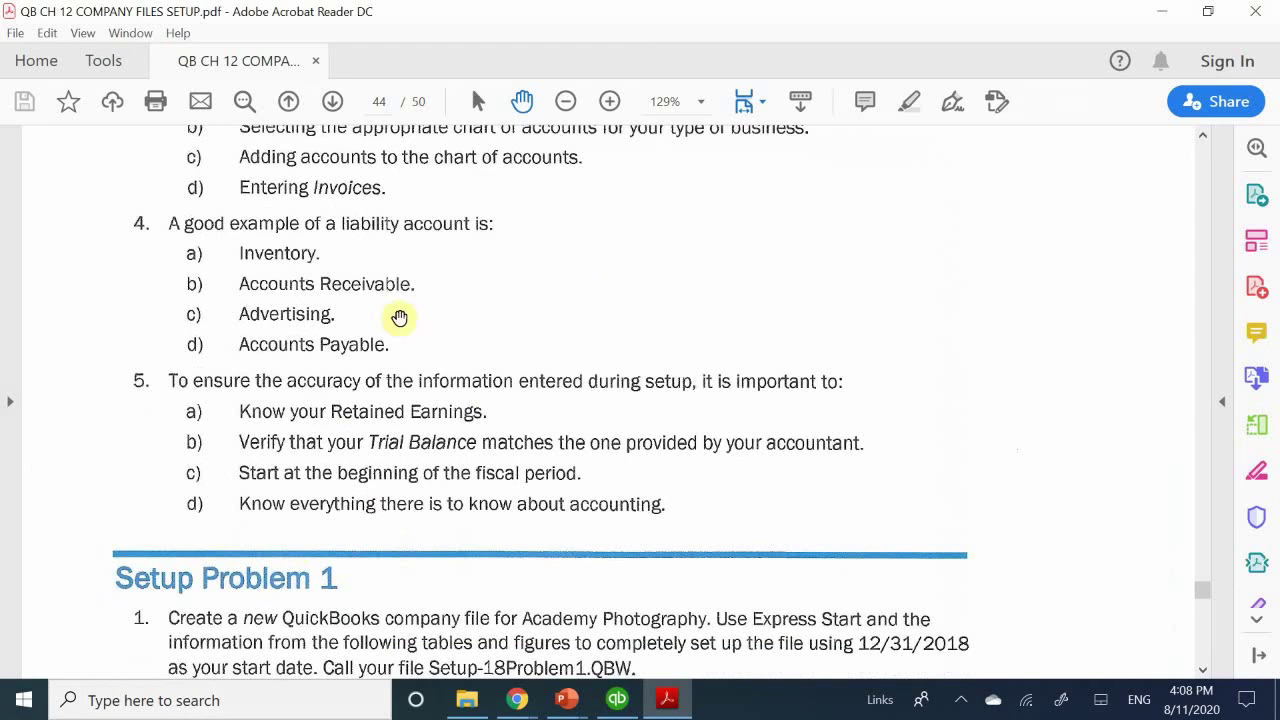
{"action": "scroll", "coordinate": [297, 617], "scroll_direction": "down", "scroll_amount": 1}
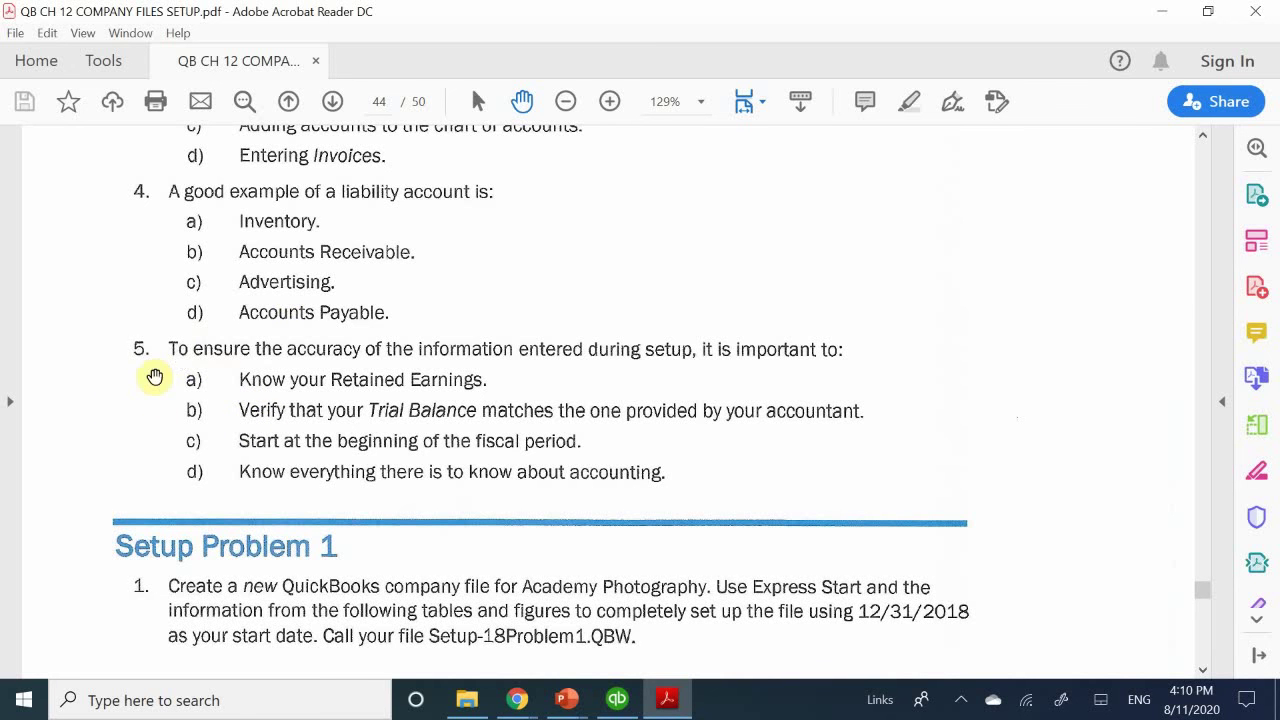
- Go back over the Review Questions and check the Setup Problem 1 instructions for the new Academy Photography file
{"action": "scroll", "coordinate": [268, 347], "scroll_direction": "up", "scroll_amount": 3}
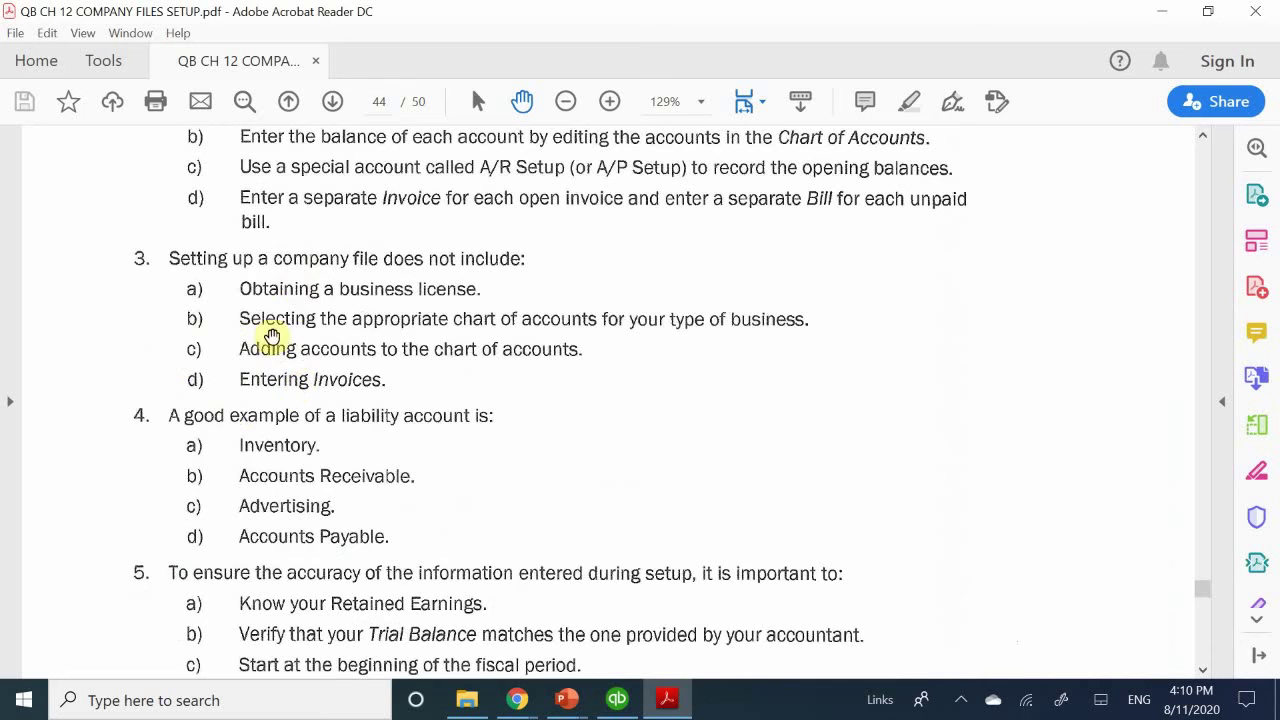
{"action": "scroll", "coordinate": [271, 334], "scroll_direction": "up", "scroll_amount": 6}
{"action": "scroll", "coordinate": [264, 333], "scroll_direction": "up", "scroll_amount": 5}
{"action": "scroll", "coordinate": [251, 337], "scroll_direction": "down", "scroll_amount": 14}
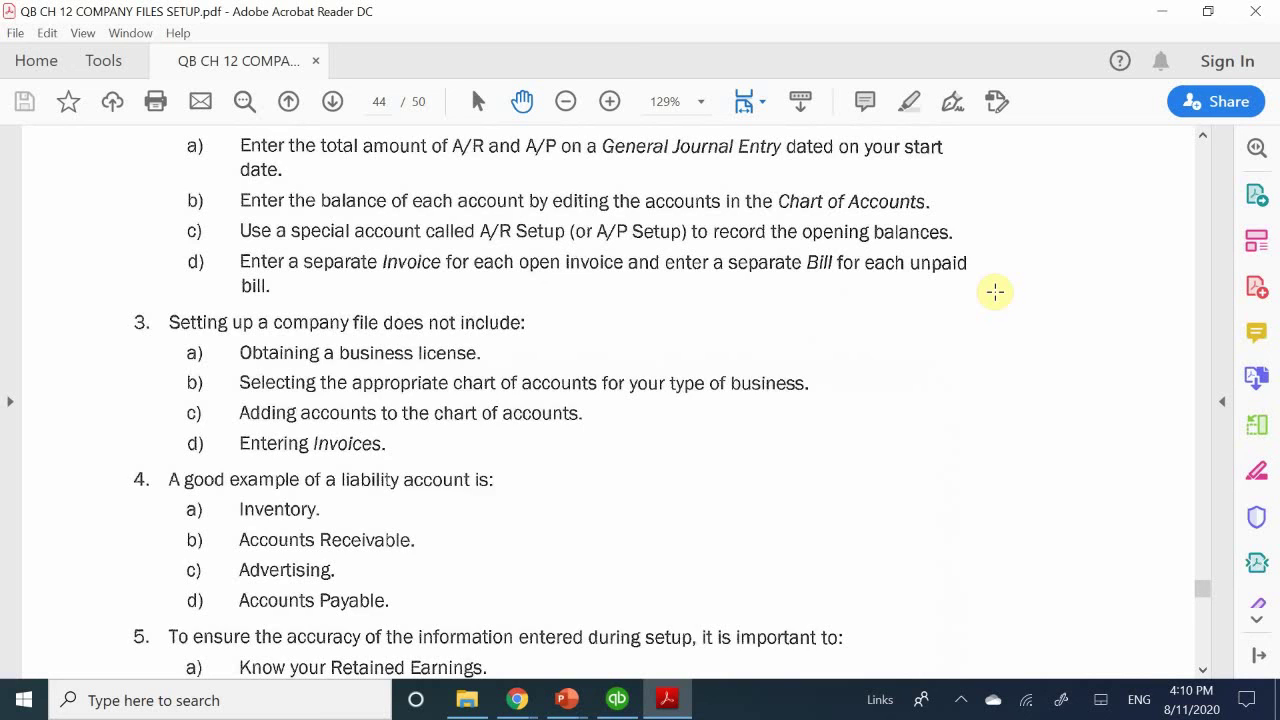
{"action": "scroll", "coordinate": [995, 291], "scroll_direction": "down", "scroll_amount": 2}
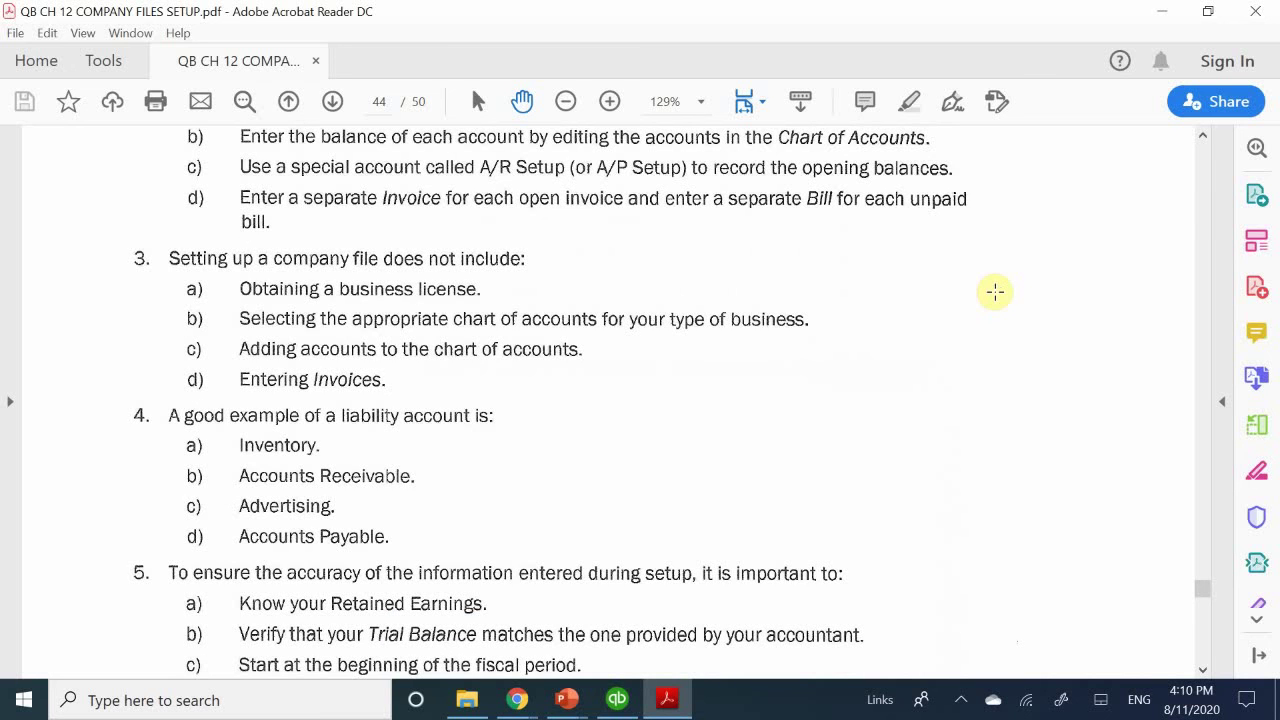
{"action": "scroll", "coordinate": [995, 291], "scroll_direction": "down", "scroll_amount": 5}
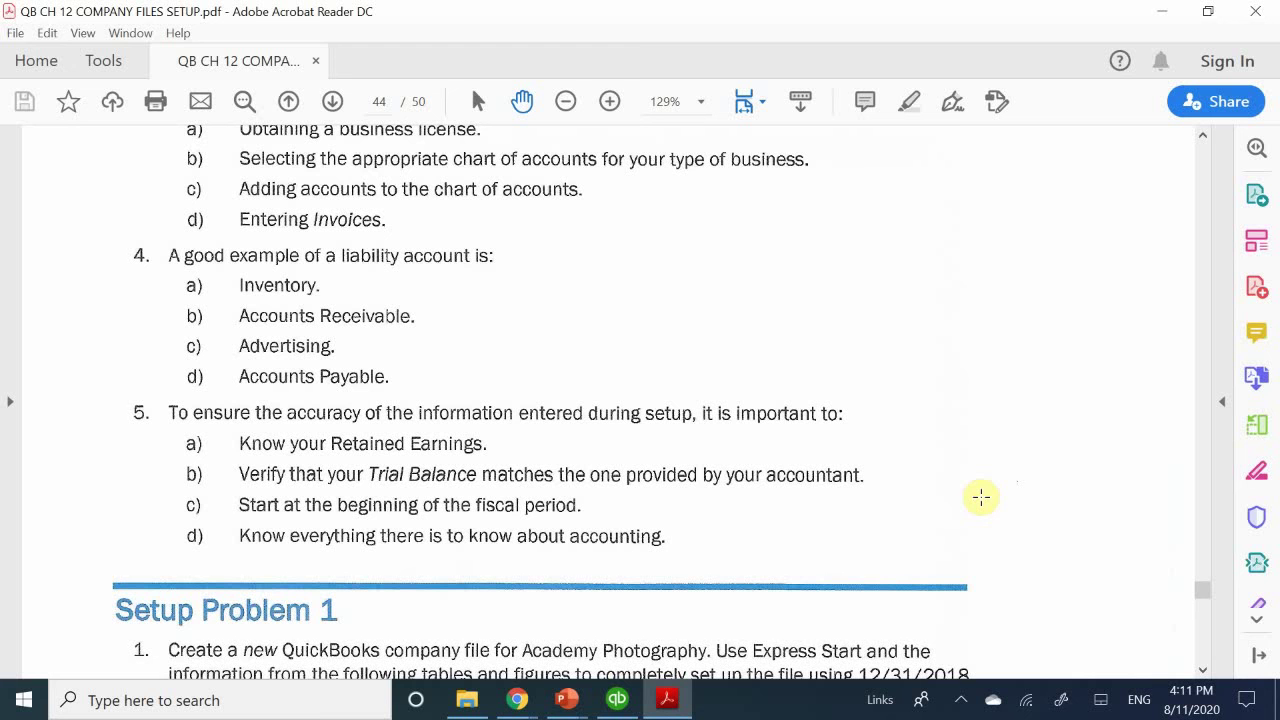
{"action": "scroll", "coordinate": [989, 466], "scroll_direction": "down", "scroll_amount": 3}
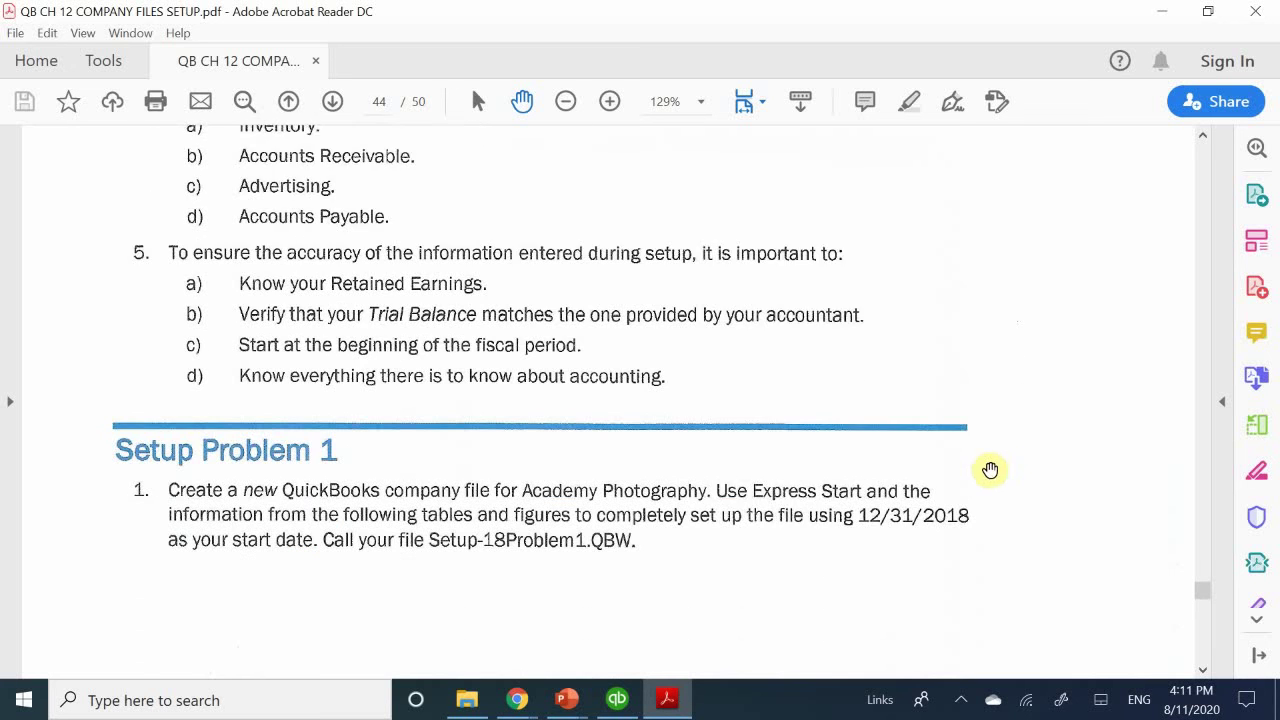
{"action": "scroll", "coordinate": [929, 457], "scroll_direction": "up", "scroll_amount": 6}
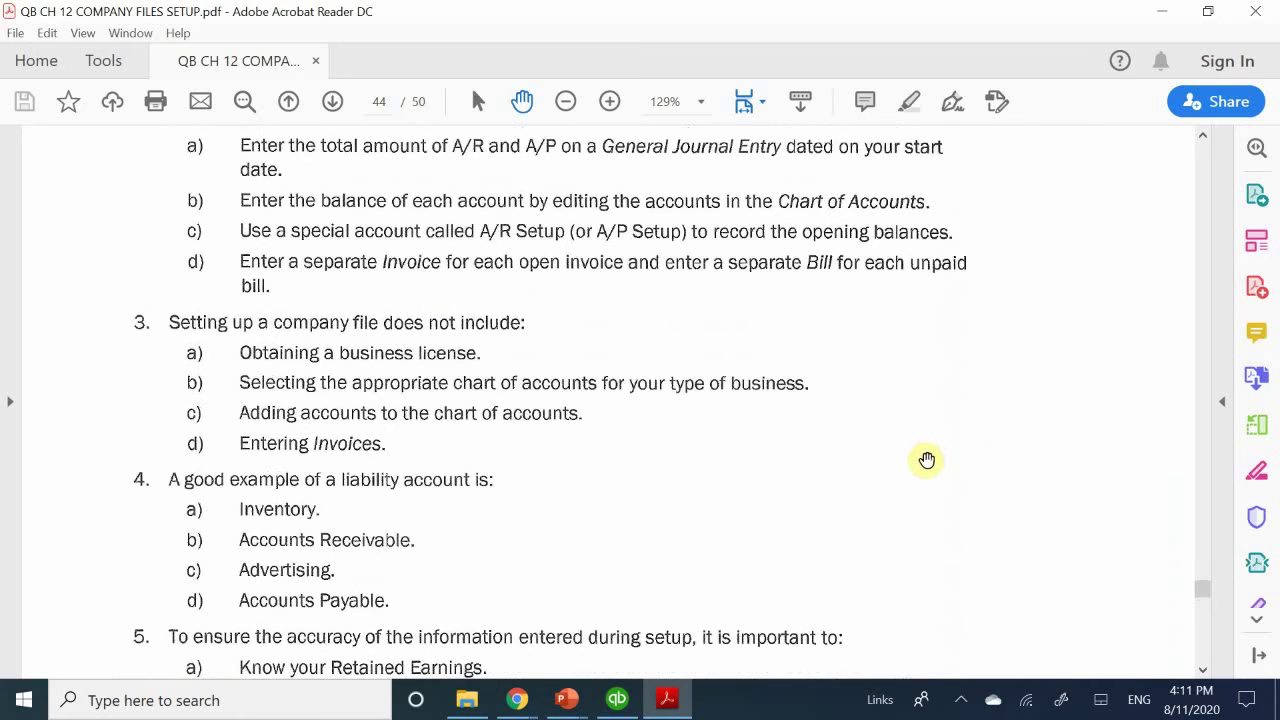